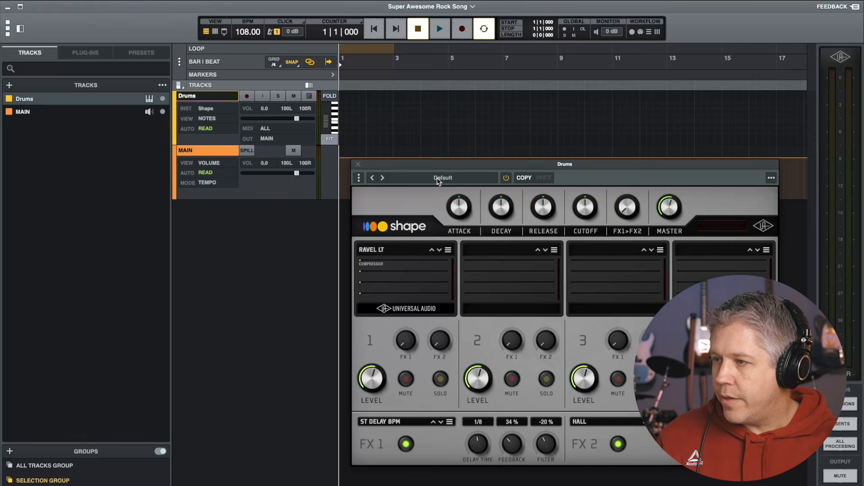
pyautogui.click(436, 178)
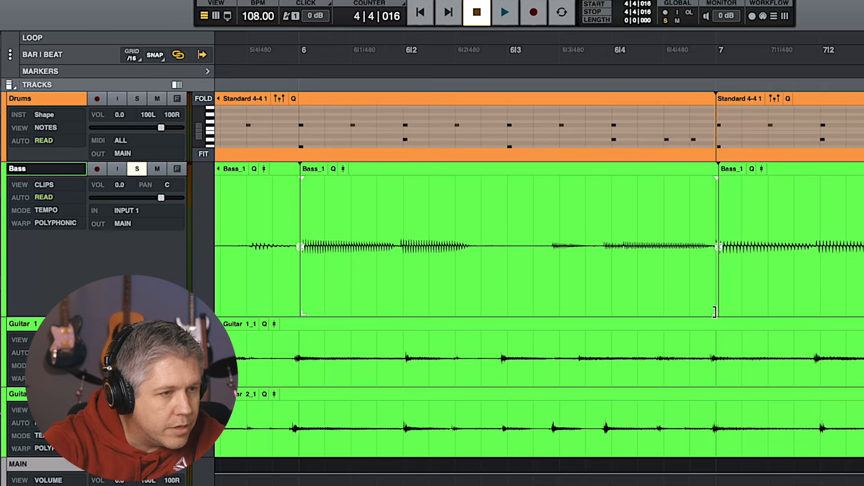
pyautogui.moveTo(715, 311); pyautogui.dragTo(745, 311)
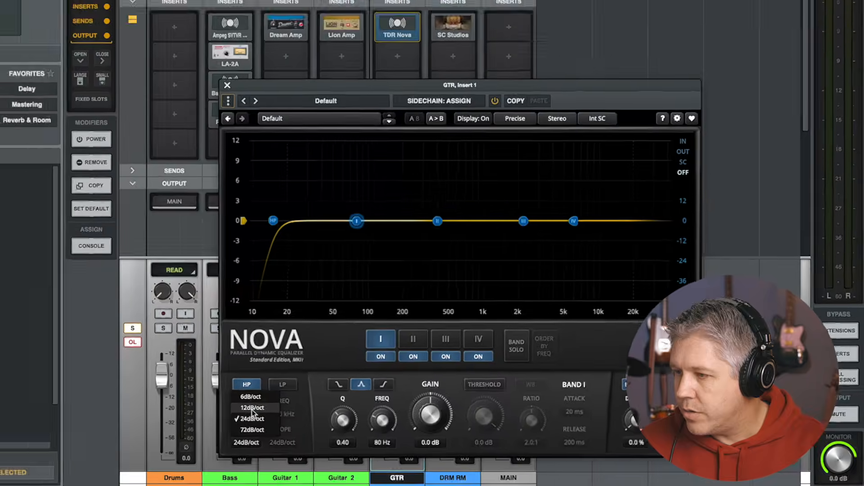
pyautogui.click(252, 409)
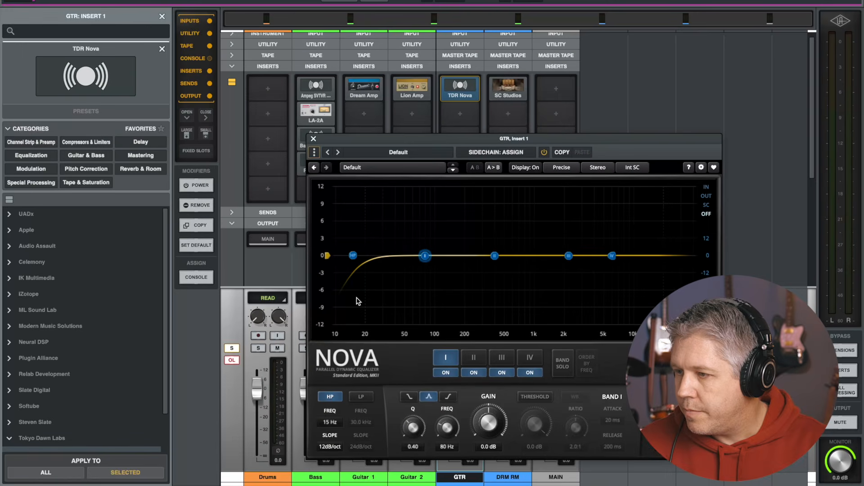
pyautogui.moveTo(352, 257); pyautogui.dragTo(379, 262)
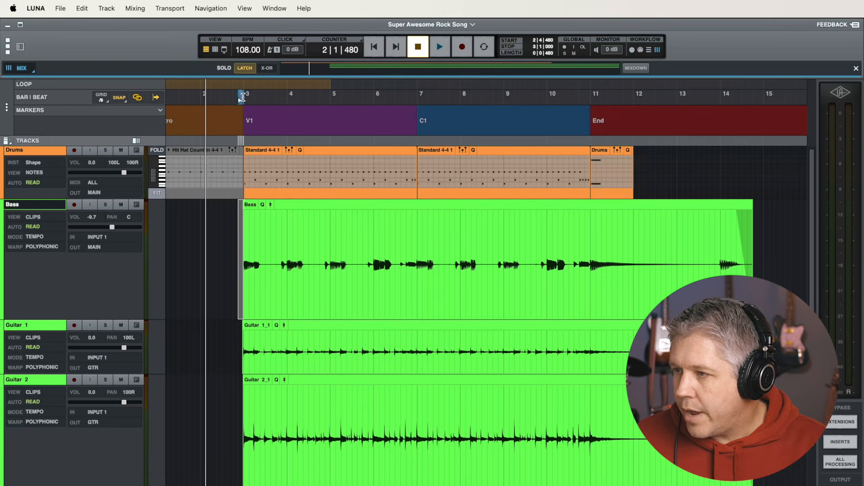
pyautogui.moveTo(242, 116); pyautogui.dragTo(752, 117)
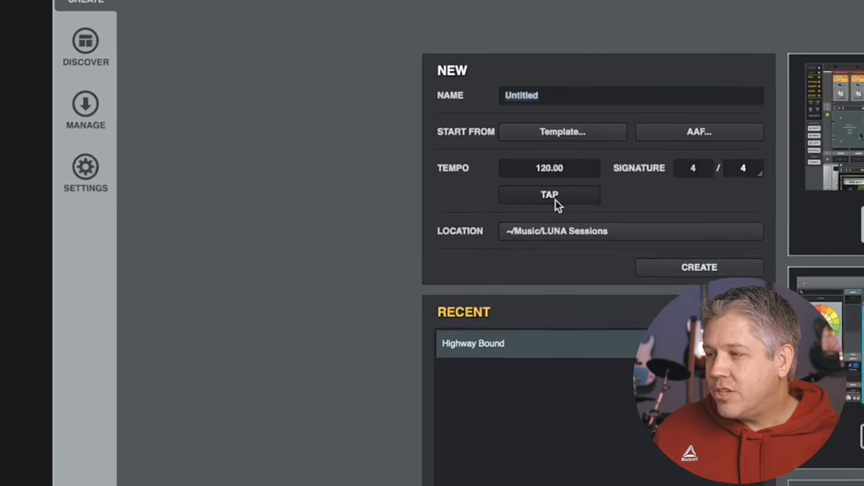
# Review the hardware audio device settings, then return to the new session page
pyautogui.click(100, 181)
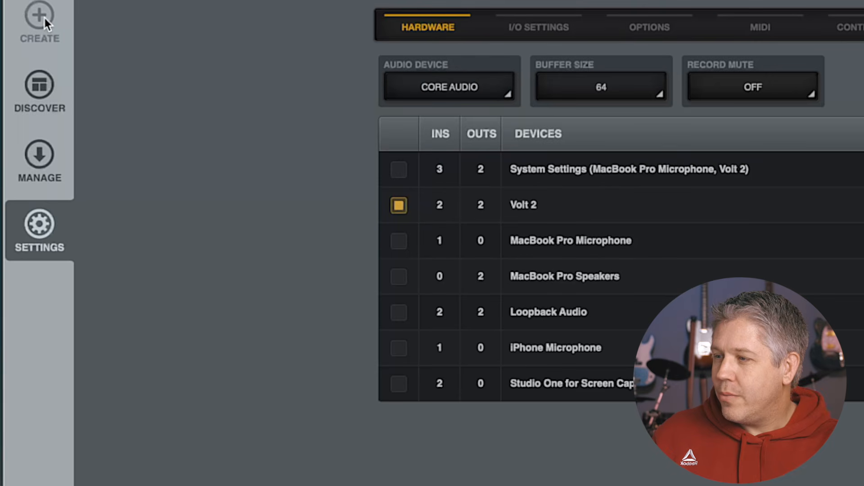
pyautogui.click(45, 19)
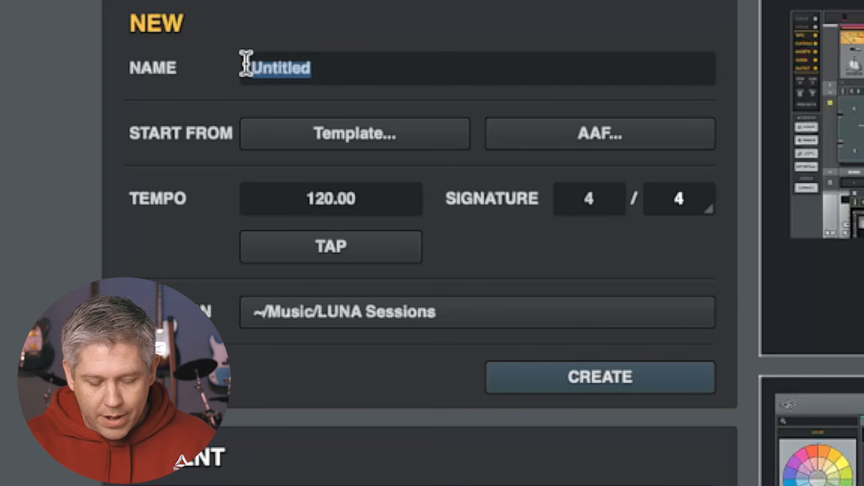
# Name the new session Super Awesome Rock Song
pyautogui.write('Super Awesome Rock Song')
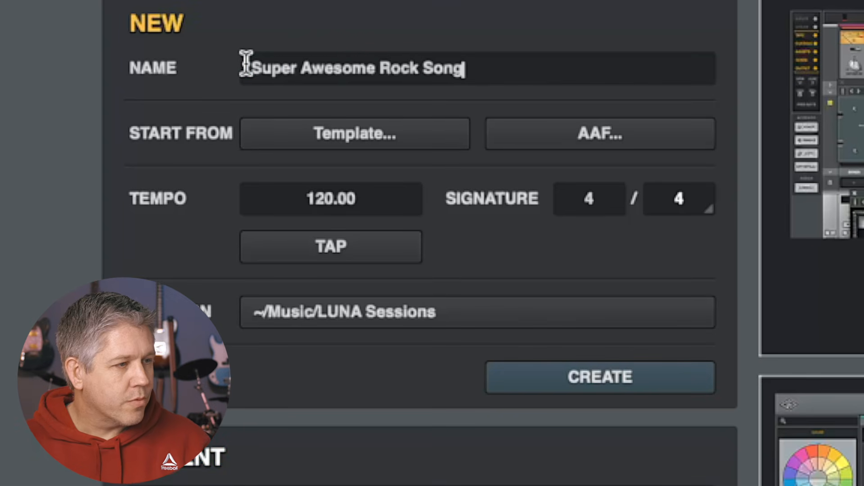
pyautogui.click(252, 133)
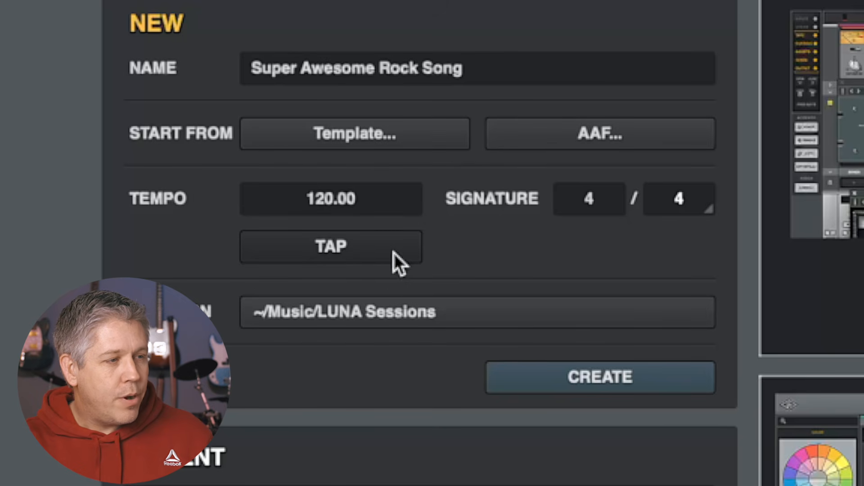
# Tap in a tempo for the new session
pyautogui.click(348, 250)
pyautogui.click(348, 250)
pyautogui.click(347, 250)
pyautogui.click(347, 251)
pyautogui.click(348, 250)
pyautogui.click(348, 250)
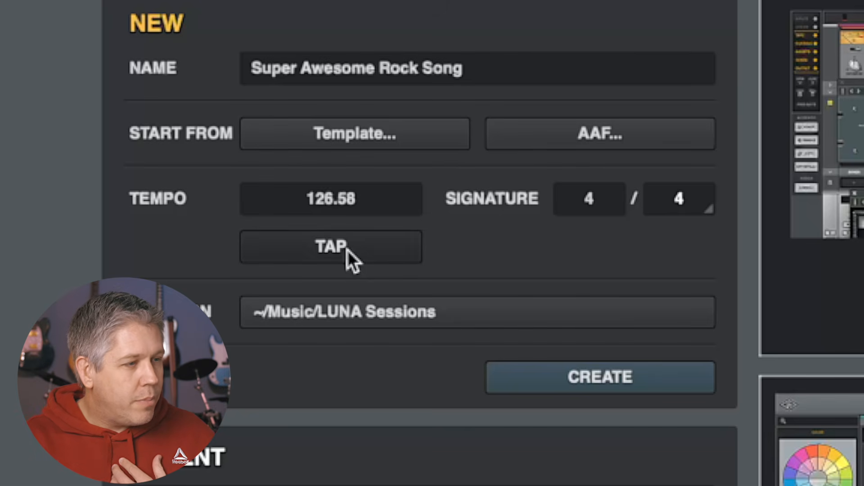
# Set the session tempo to 108
pyautogui.doubleClick(363, 198)
pyautogui.write('108')
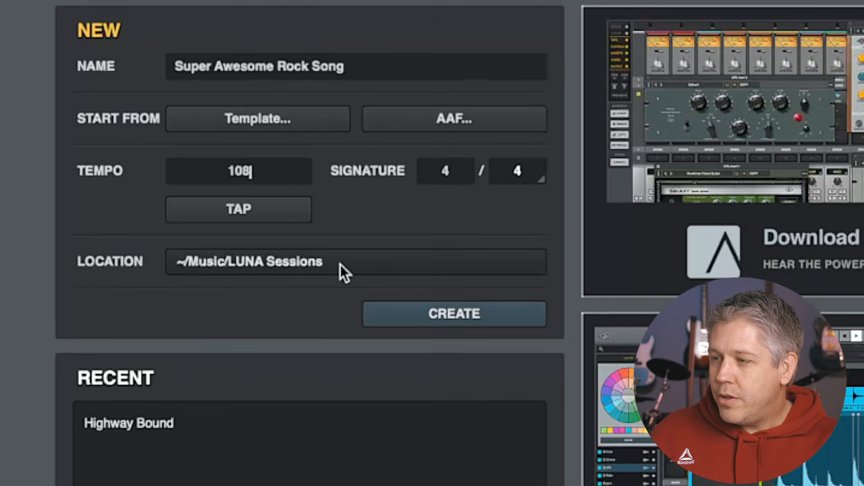
# Keep the default LUNA Sessions location and create the session
pyautogui.click(458, 315)
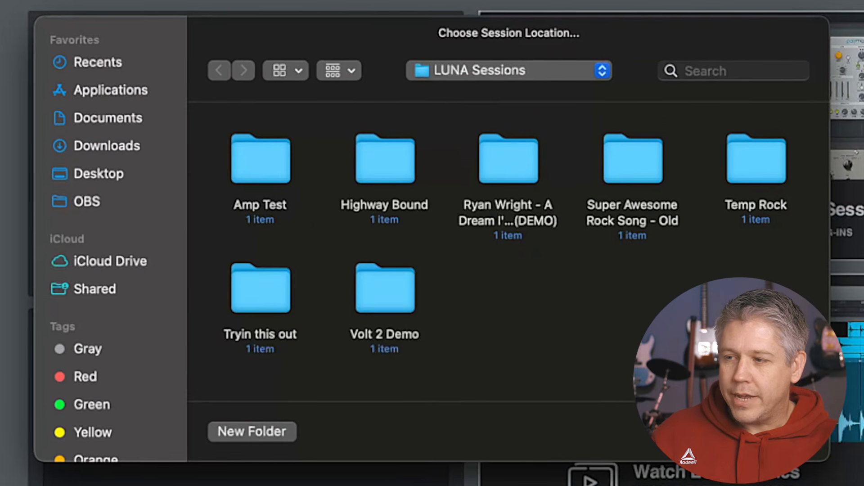
pyautogui.click(702, 429)
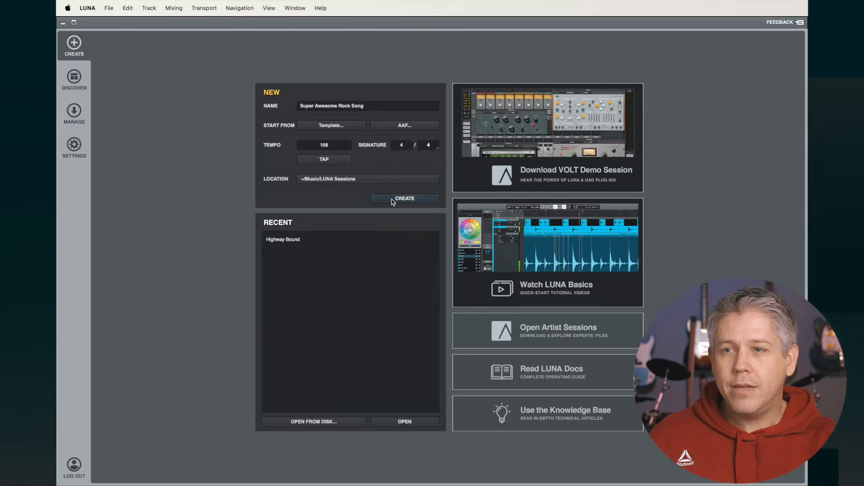
pyautogui.click(559, 380)
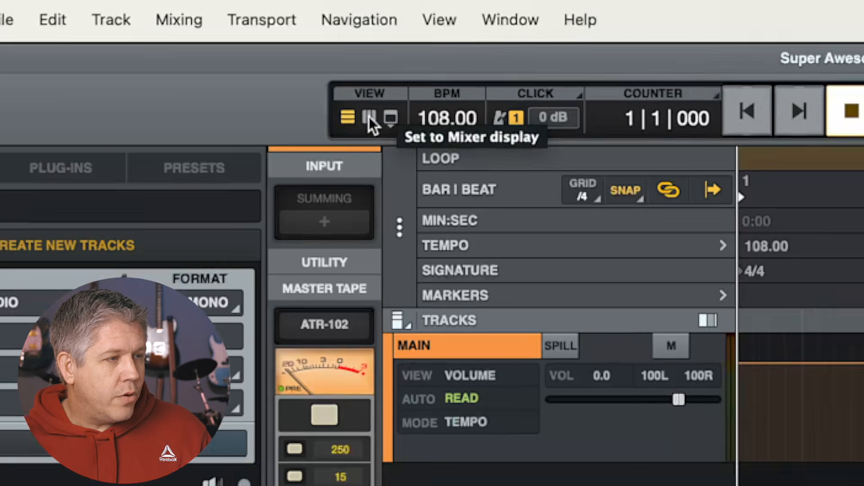
# Explore the mixer and timeline views and the browser's Plug-ins, Presets and Tracks tabs
pyautogui.click(379, 125)
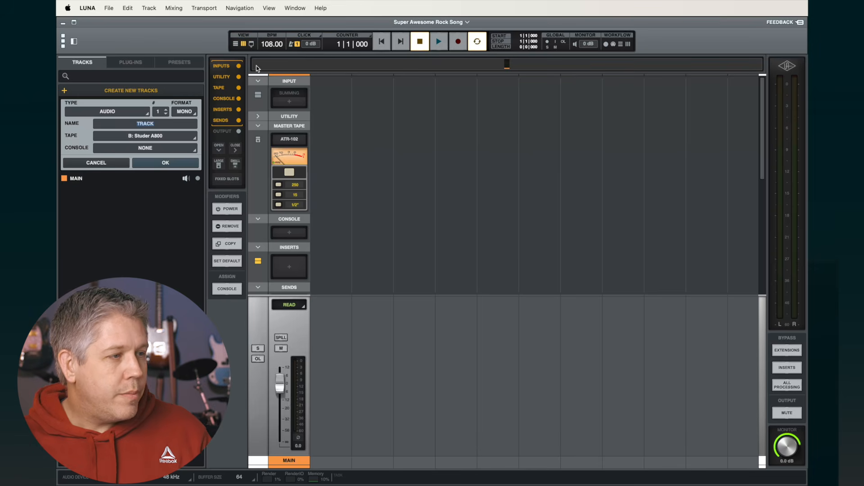
pyautogui.click(235, 44)
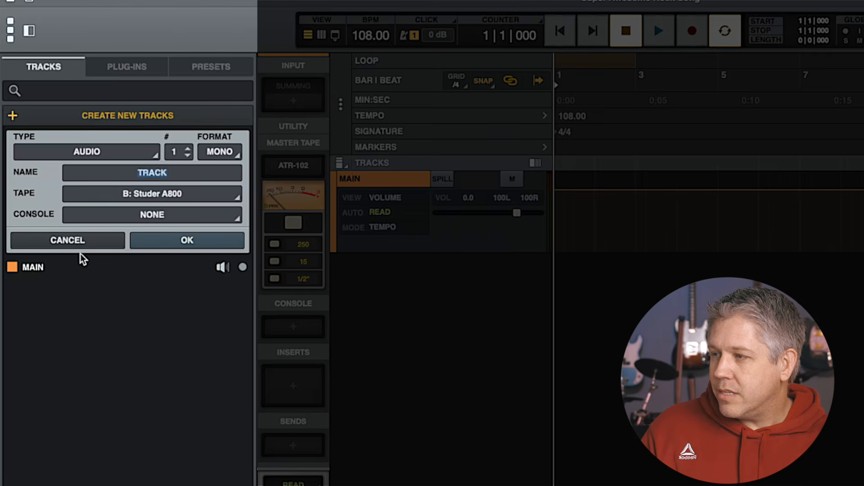
pyautogui.click(116, 71)
pyautogui.click(201, 71)
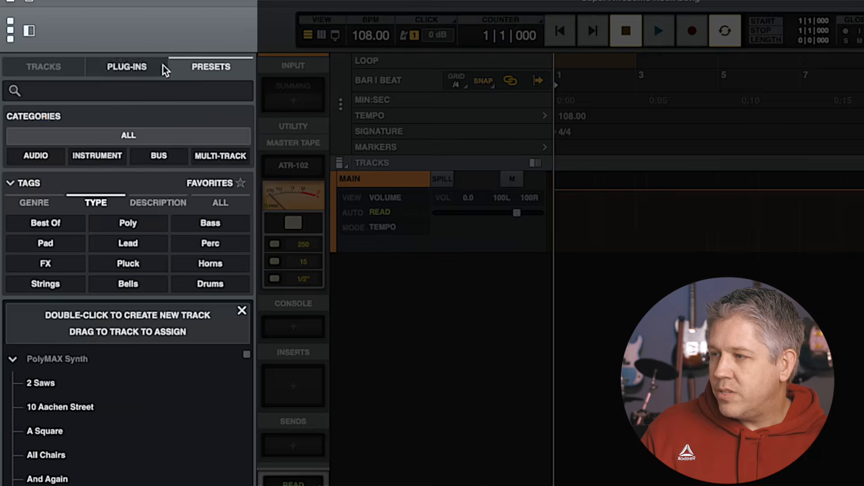
pyautogui.click(53, 69)
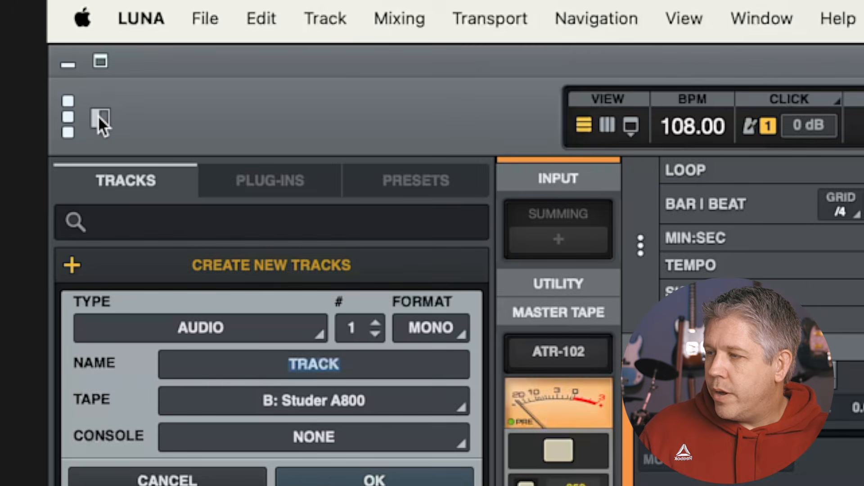
# Toggle the browser panel on and off, finishing with it hidden
pyautogui.click(100, 119)
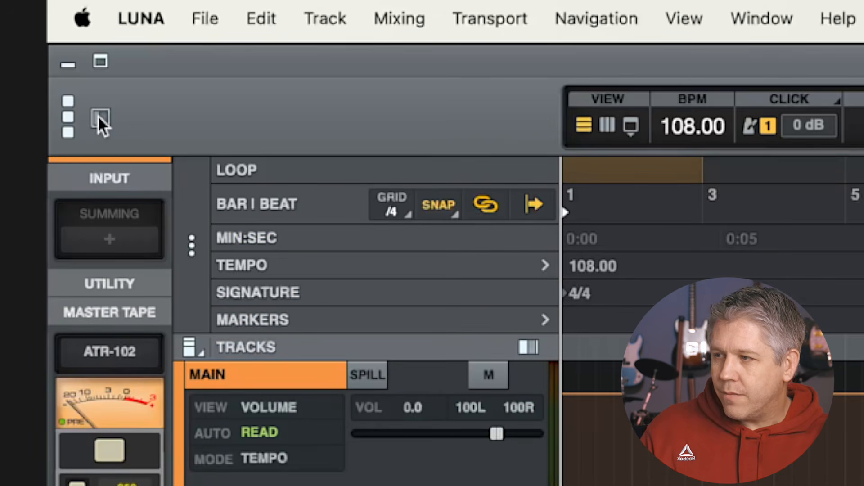
pyautogui.click(99, 119)
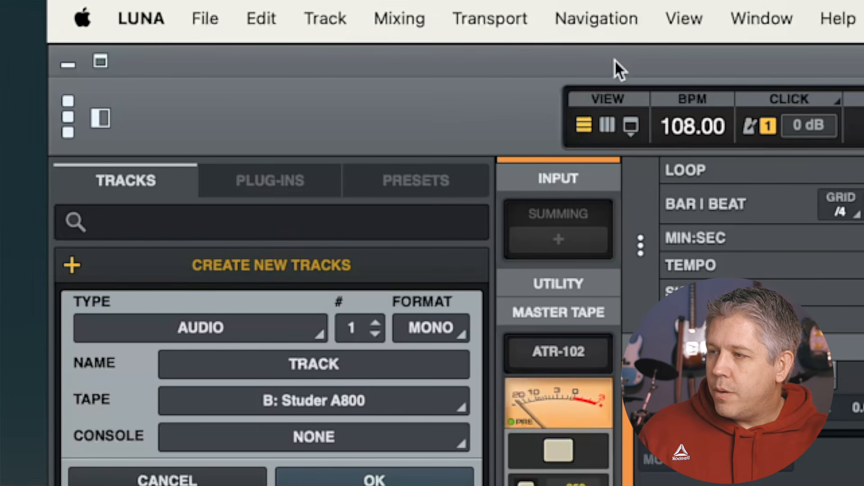
pyautogui.click(631, 127)
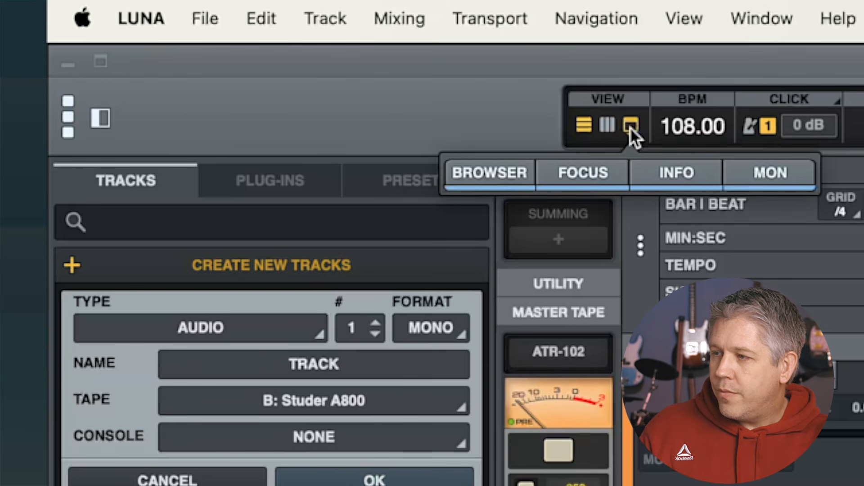
pyautogui.click(483, 174)
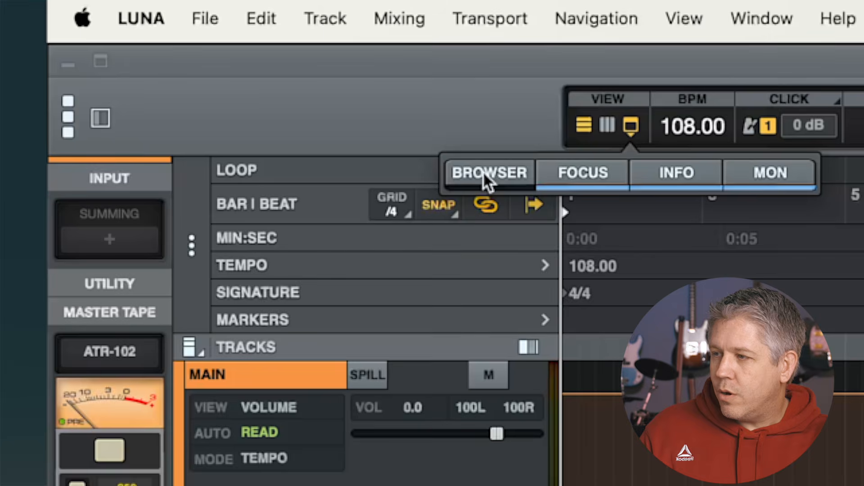
pyautogui.click(482, 174)
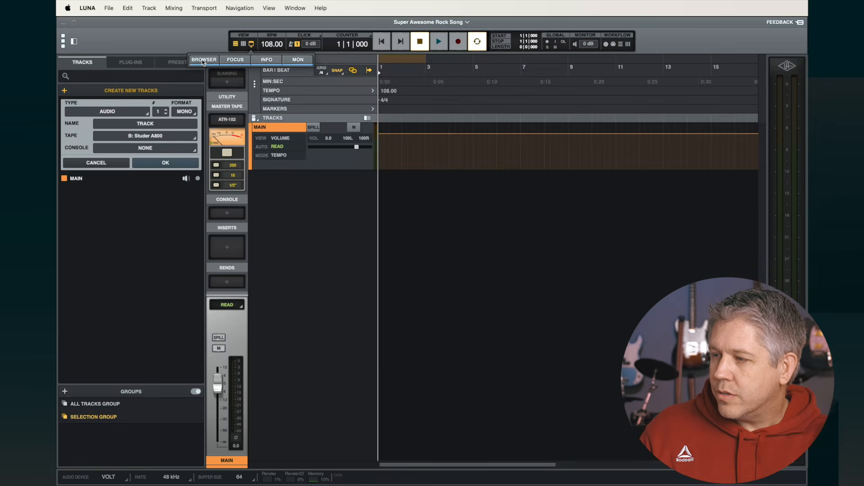
pyautogui.click(484, 174)
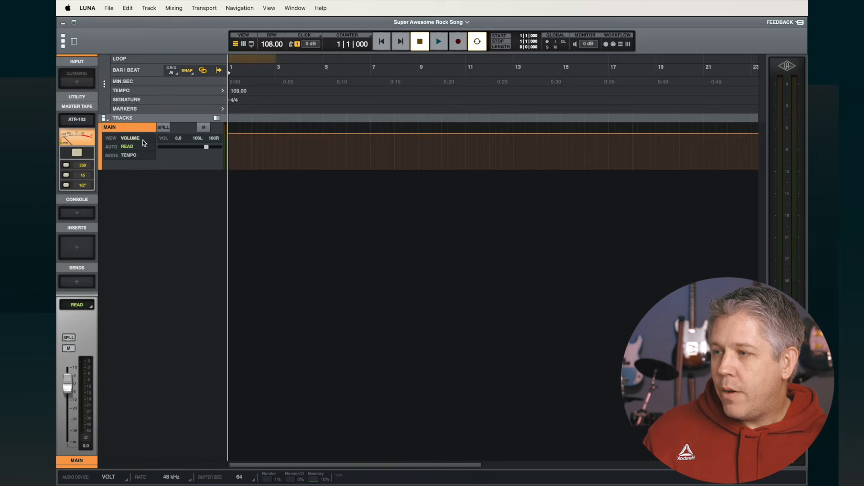
# Compare the mixer view with the timeline view
pyautogui.click(244, 44)
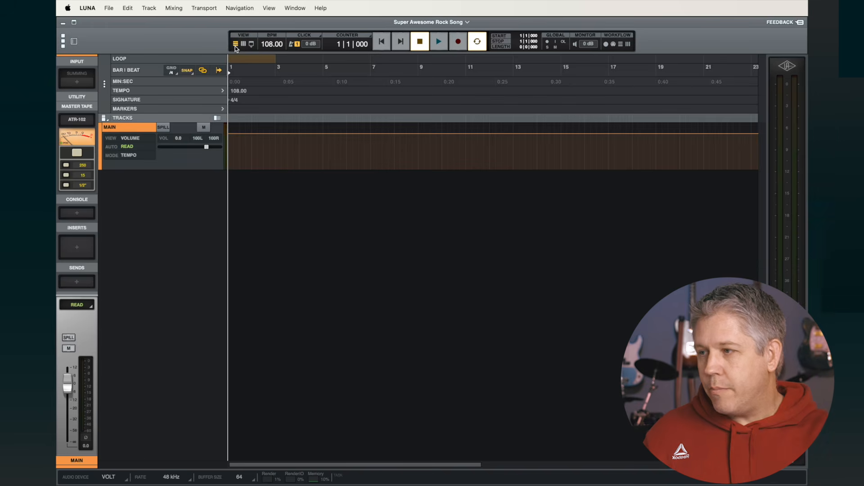
pyautogui.click(236, 44)
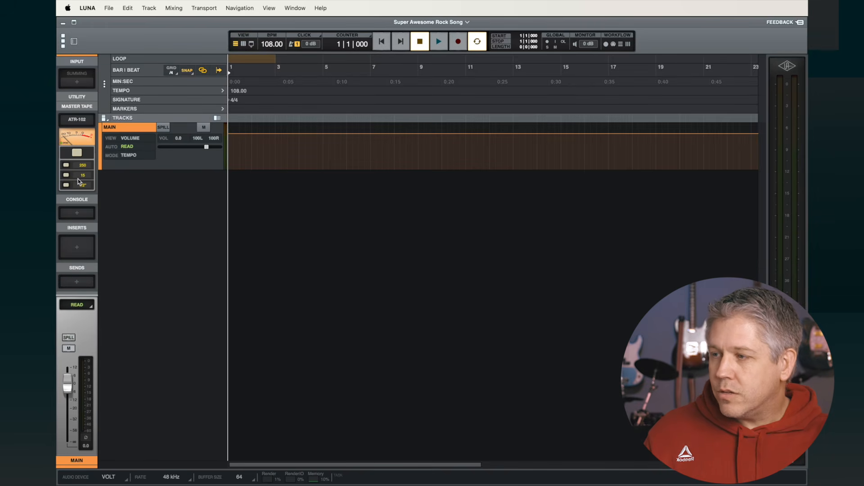
# Hide the Focus panel from the window views menu
pyautogui.click(252, 44)
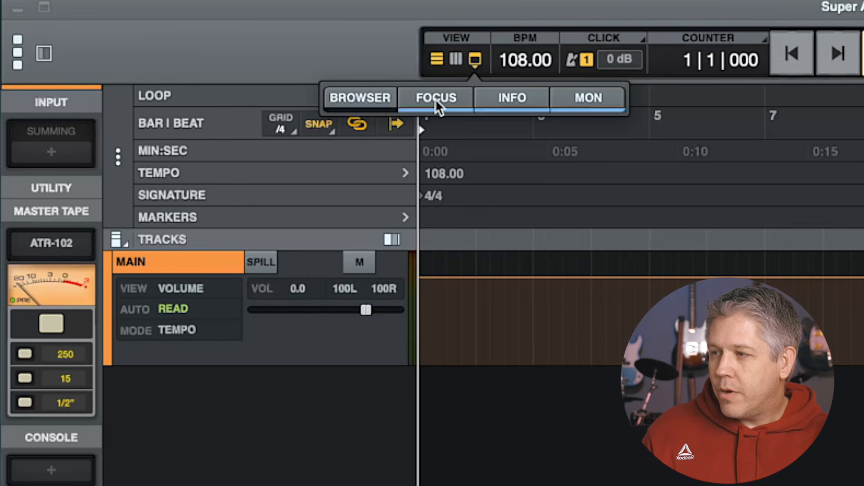
pyautogui.click(436, 99)
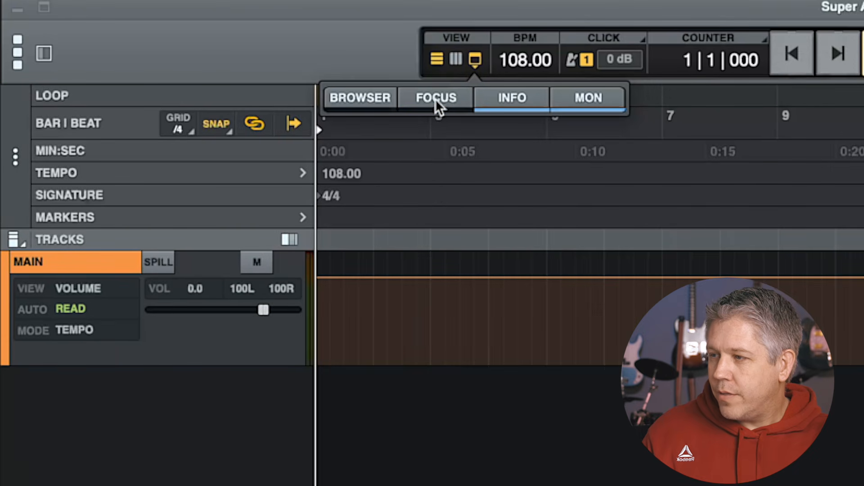
pyautogui.click(436, 98)
pyautogui.click(436, 98)
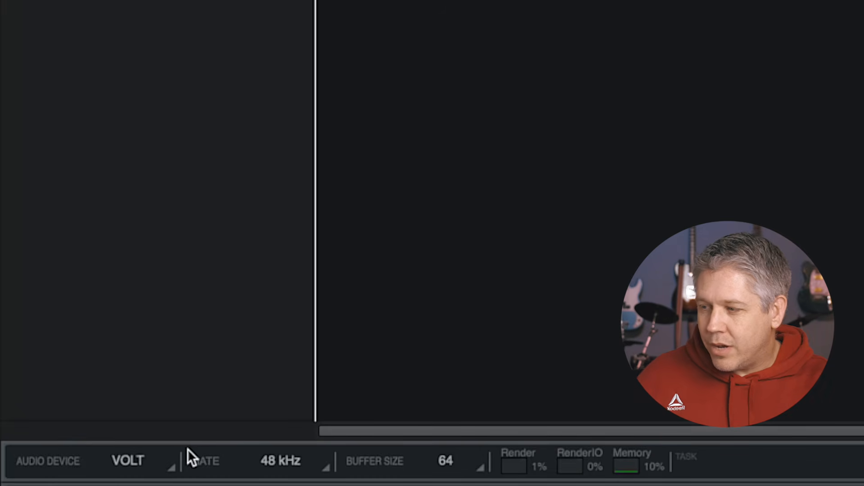
# Review the audio device, sample rate and buffer size options in the info bar
pyautogui.click(135, 460)
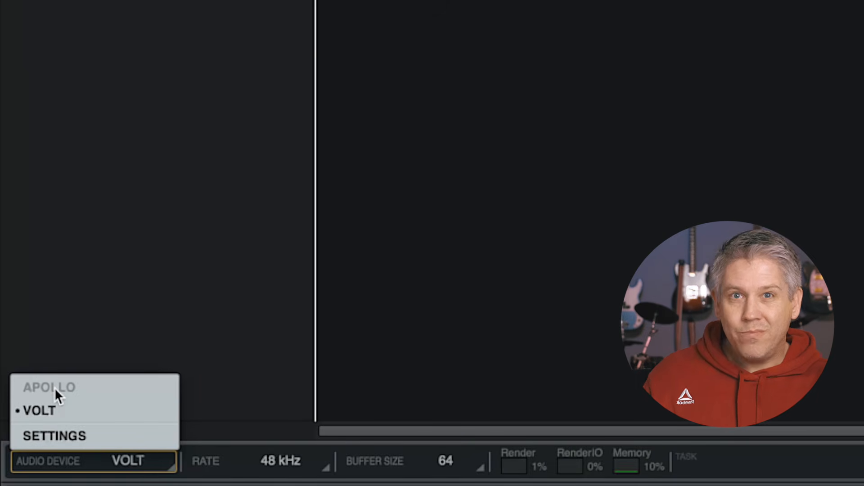
pyautogui.click(70, 350)
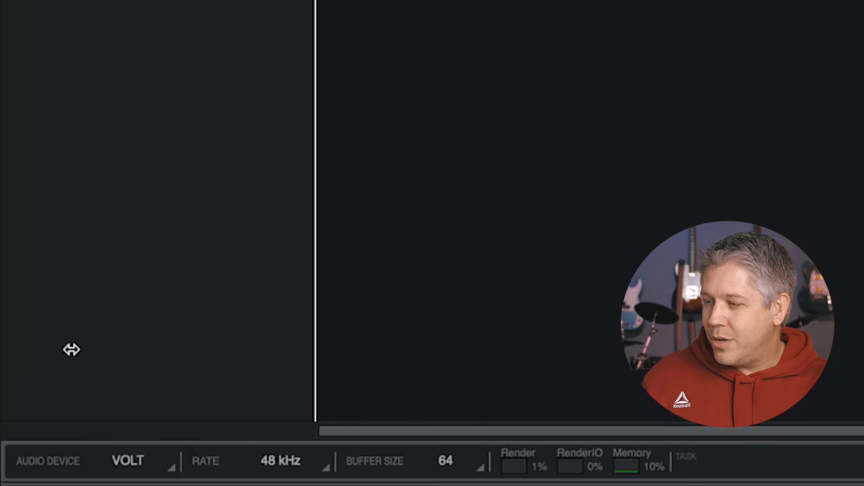
pyautogui.click(236, 462)
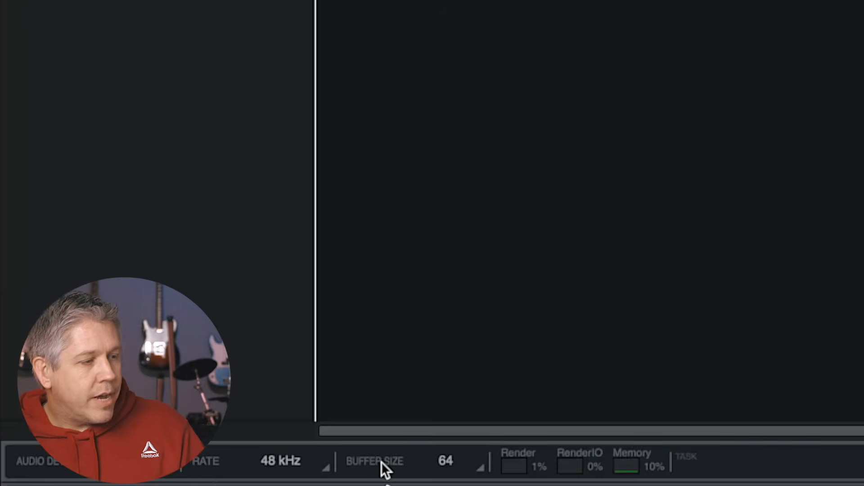
pyautogui.click(382, 462)
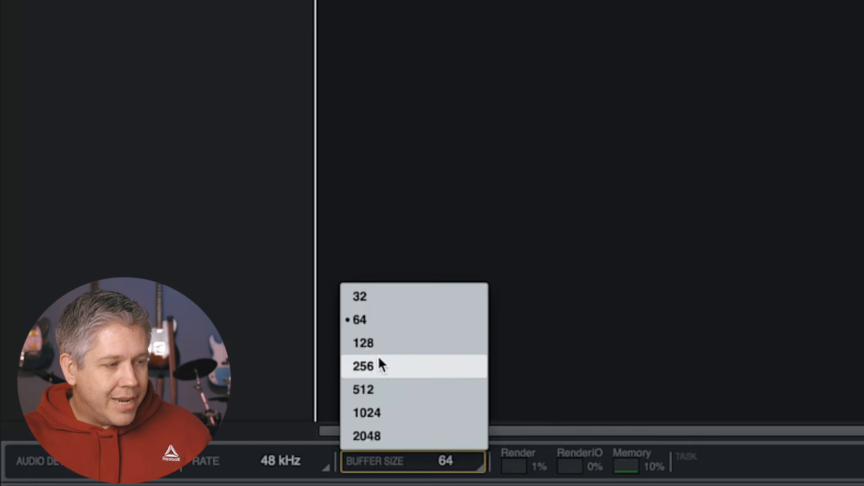
pyautogui.click(367, 323)
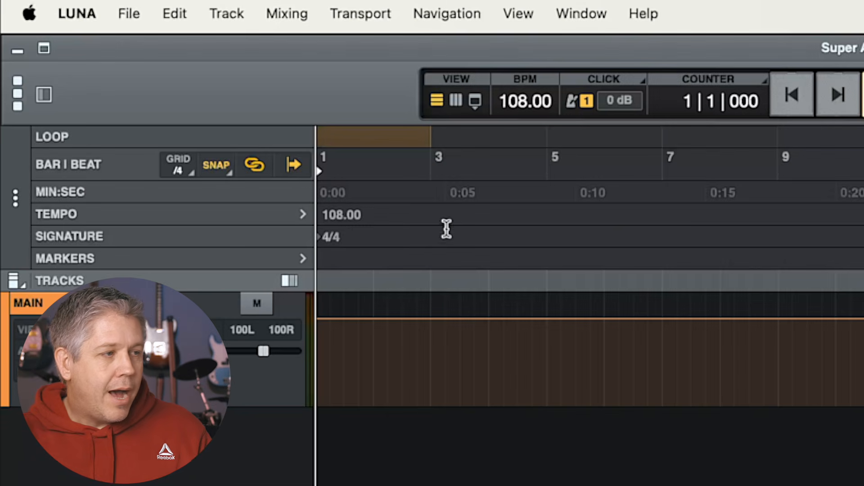
# Hide the info bar and toggle the monitor panel from the window views menu
pyautogui.click(475, 100)
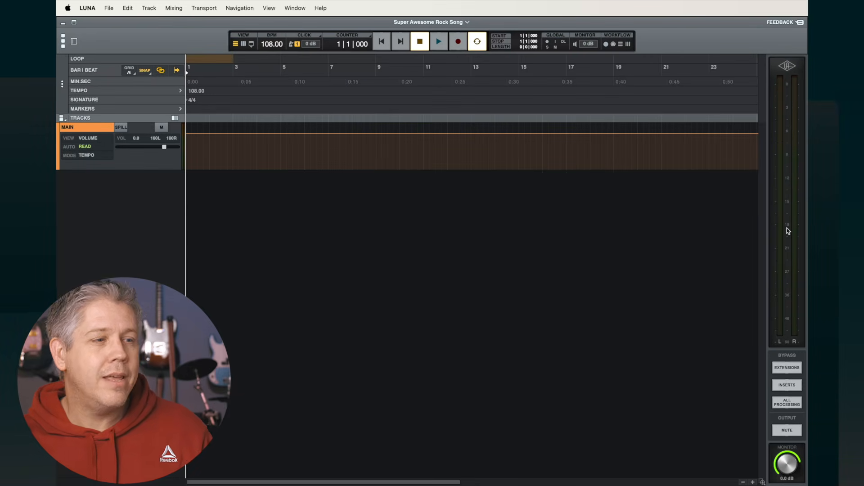
pyautogui.click(252, 43)
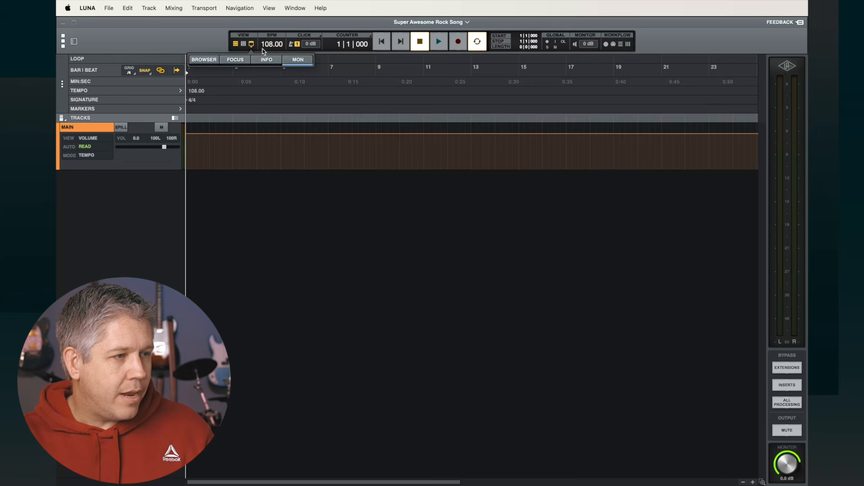
pyautogui.click(292, 60)
pyautogui.click(294, 60)
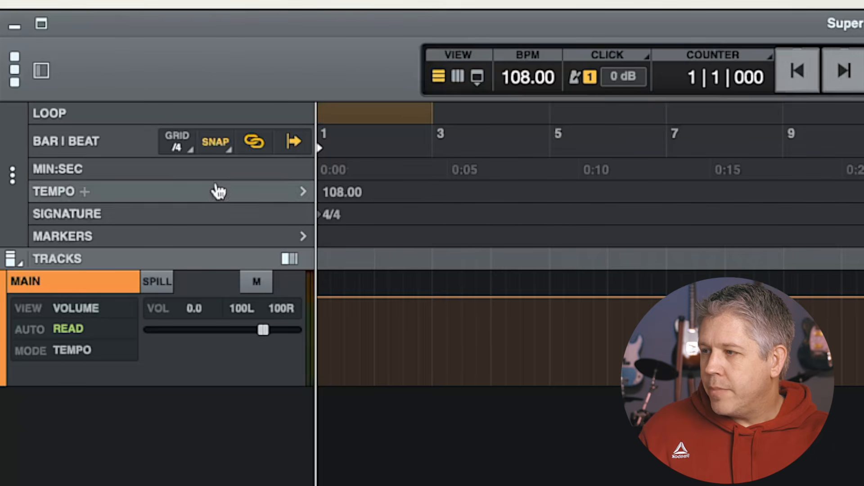
# Open timeline settings, hide the Signature, Tempo and MIN:SEC rulers, turn off clip Pitch Control, and close the settings
pyautogui.click(12, 177)
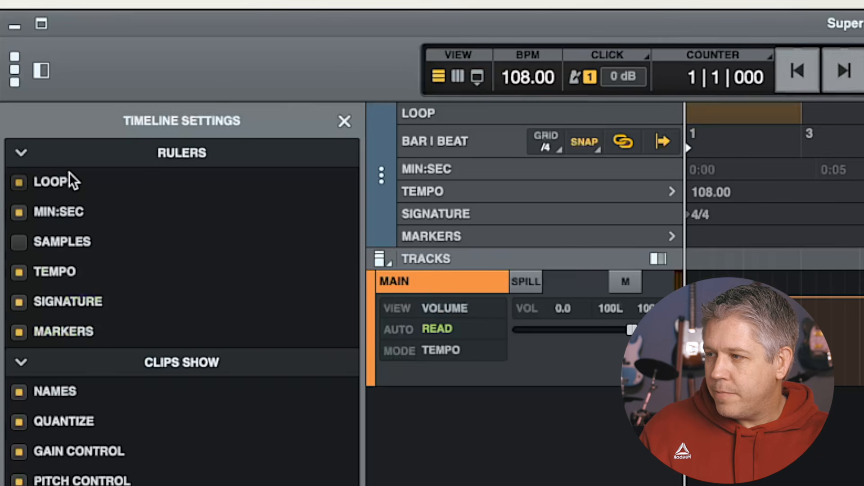
pyautogui.click(16, 179)
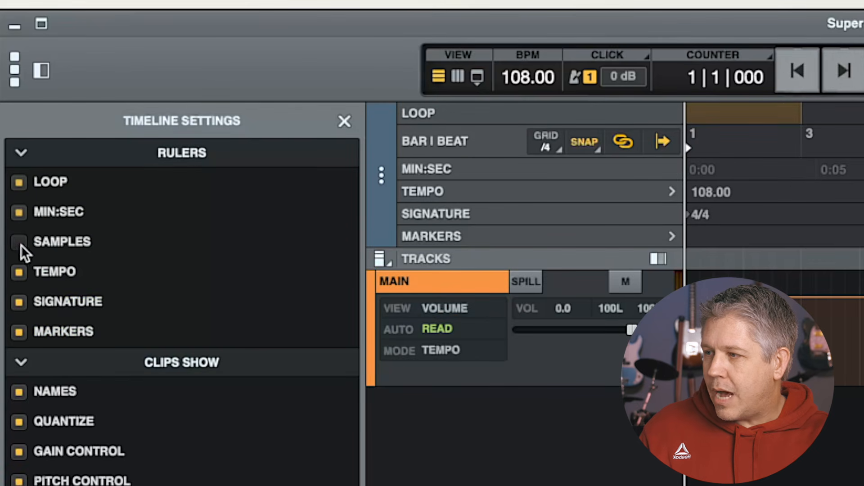
pyautogui.click(19, 302)
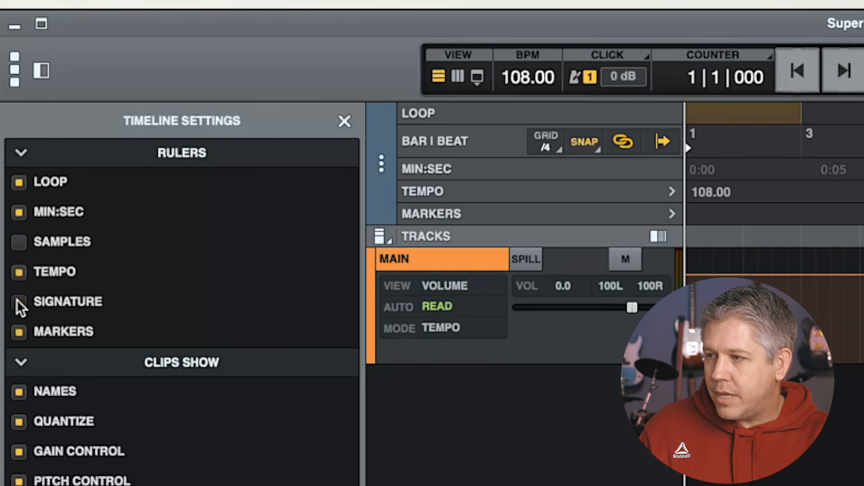
pyautogui.click(18, 272)
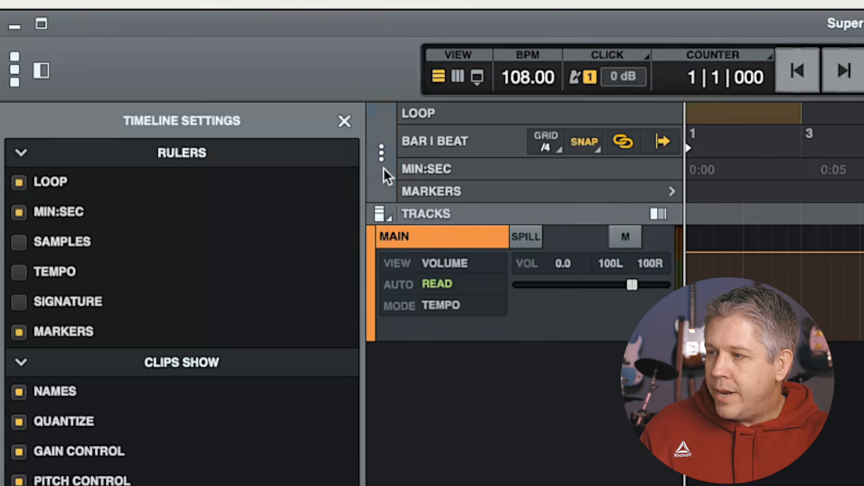
pyautogui.click(19, 212)
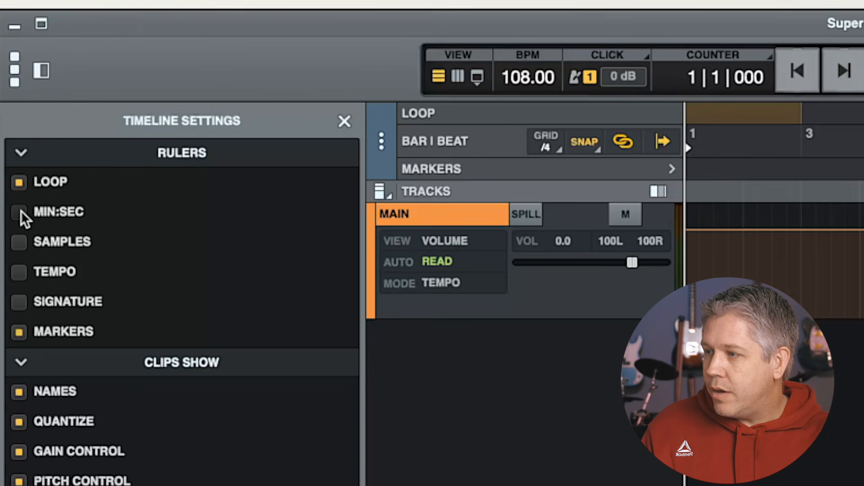
pyautogui.click(20, 212)
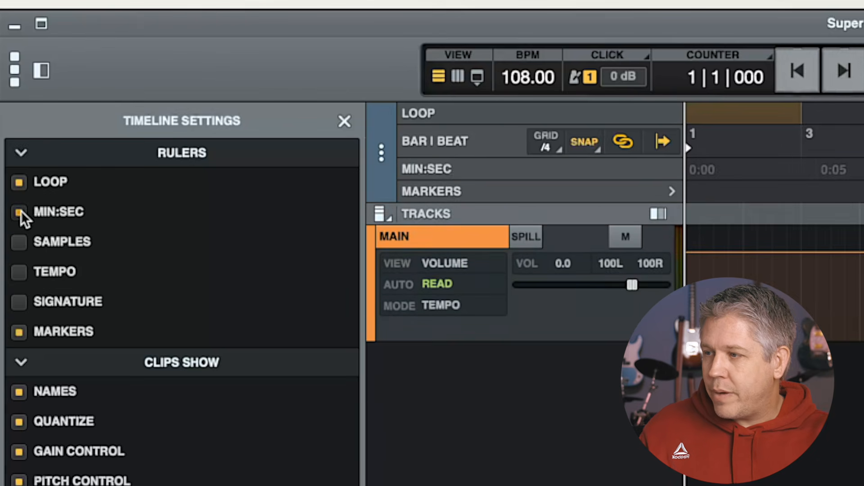
pyautogui.click(20, 212)
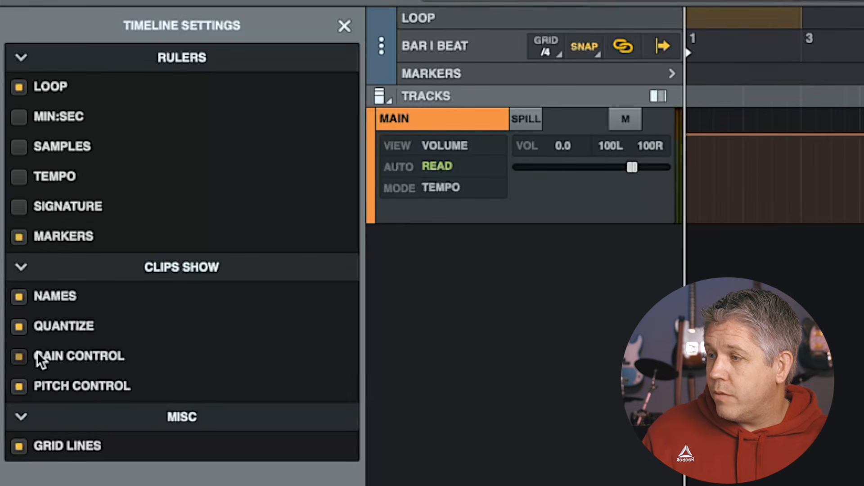
pyautogui.click(18, 386)
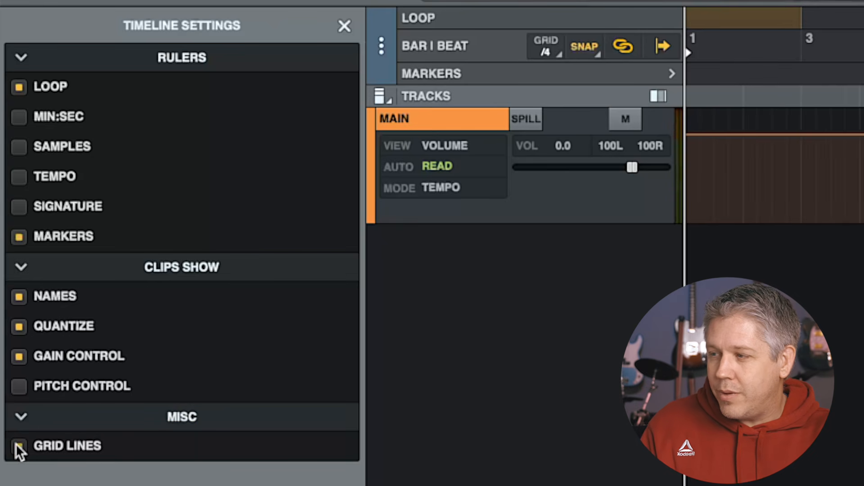
pyautogui.click(344, 26)
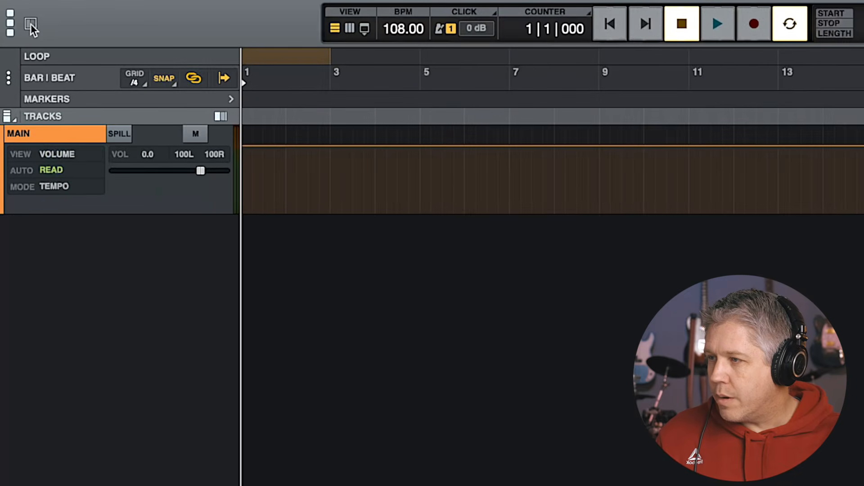
# Open the side panel and begin adding a new Instrument track
pyautogui.click(30, 23)
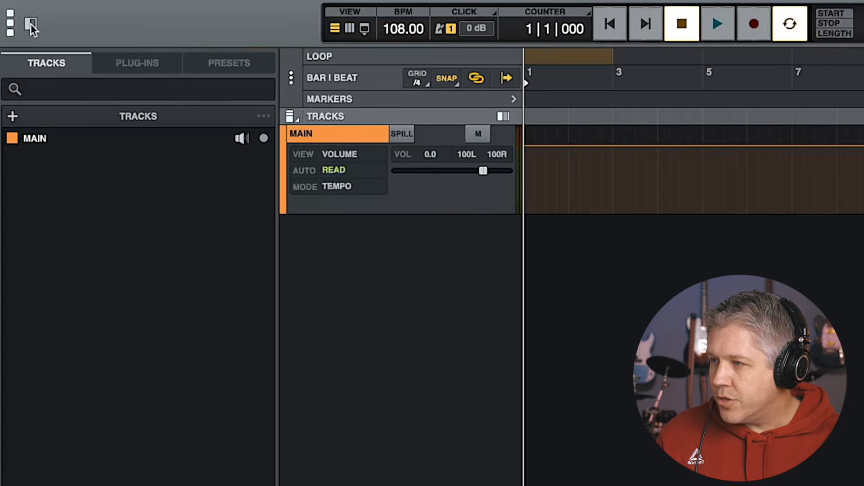
pyautogui.click(13, 118)
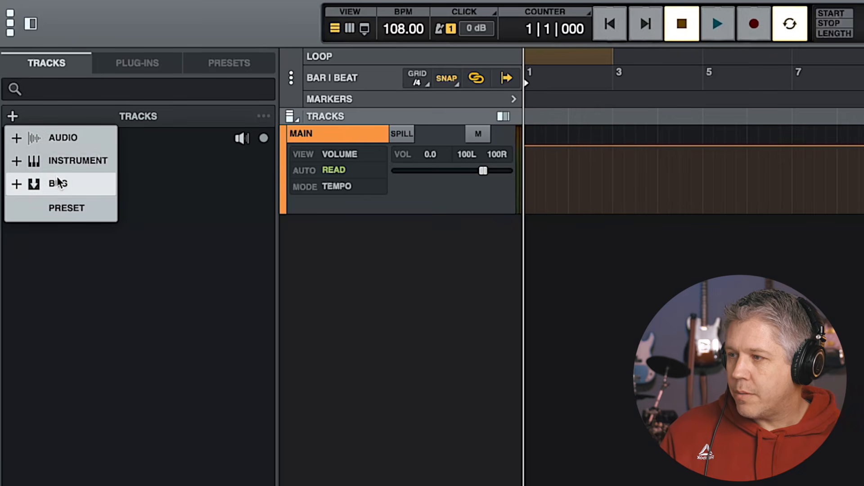
pyautogui.click(352, 117)
pyautogui.click(12, 117)
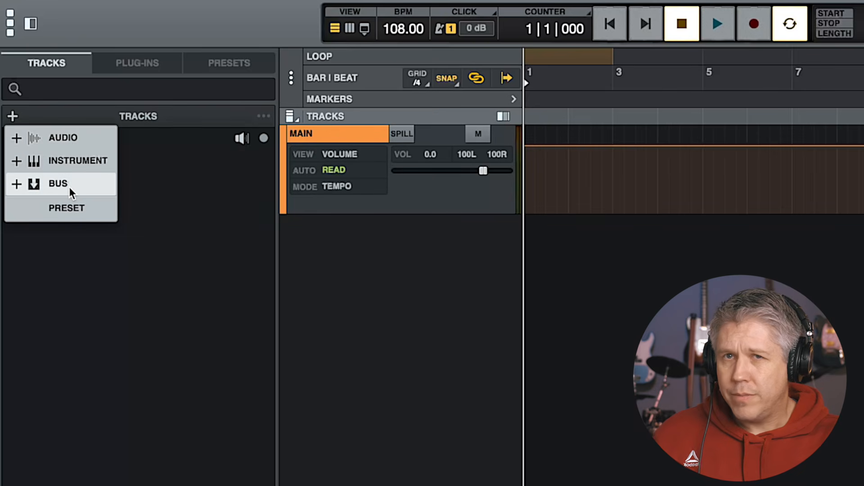
pyautogui.click(62, 159)
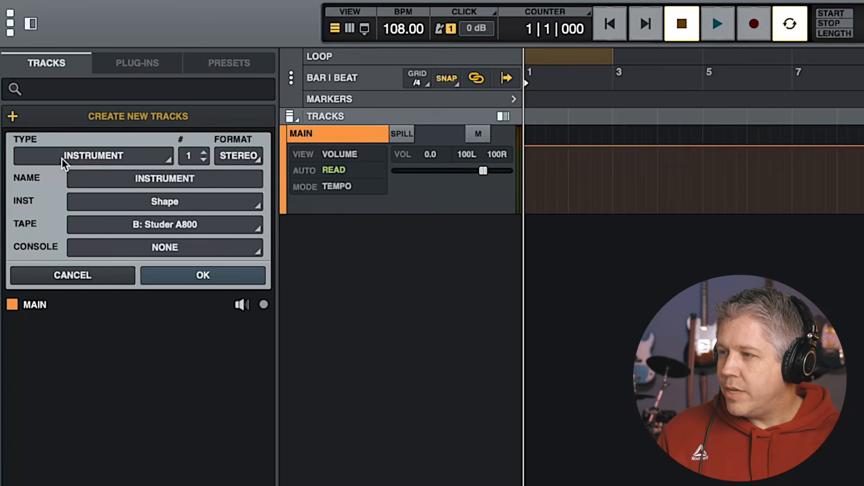
pyautogui.click(86, 155)
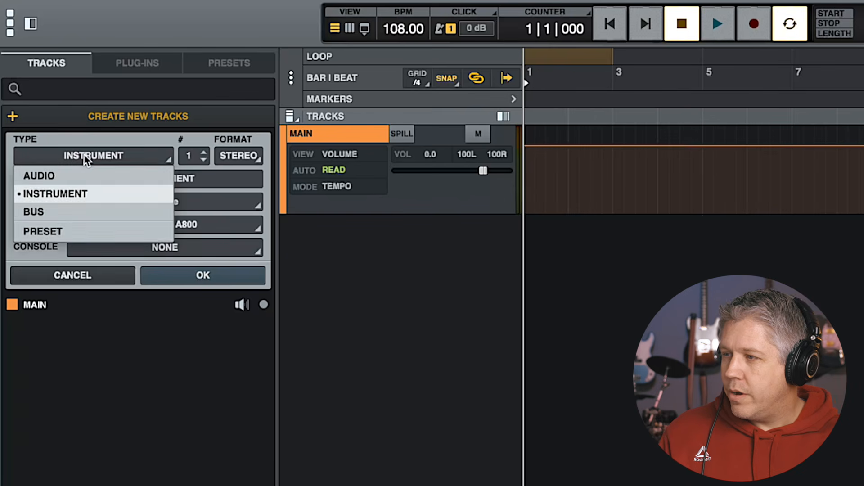
pyautogui.click(53, 197)
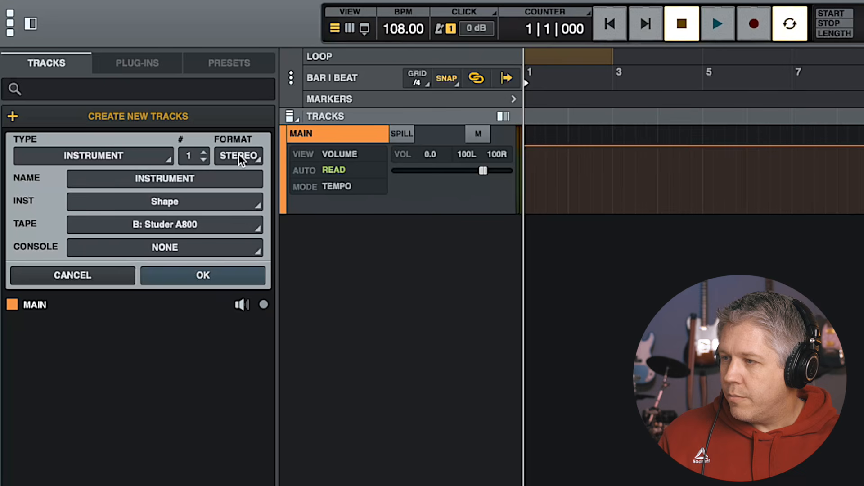
# Name the new instrument track Drums, set its tape to A: Oxide and console to NONE, and create it
pyautogui.doubleClick(156, 176)
pyautogui.write('Drums')
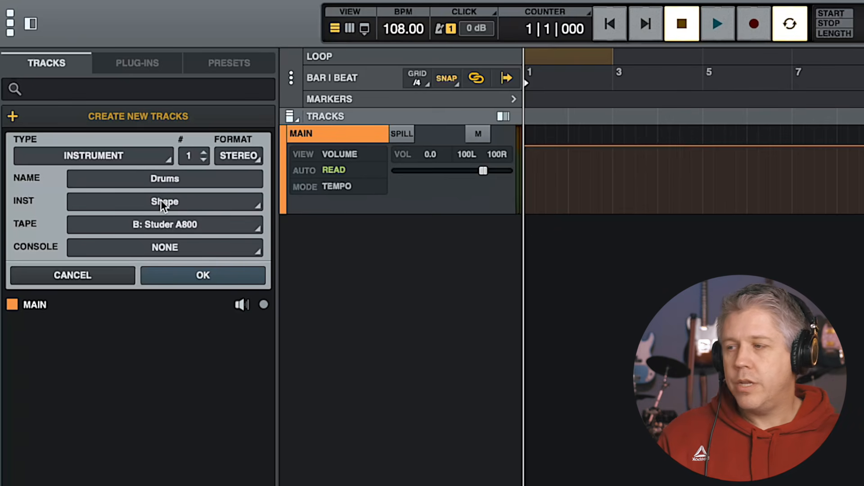
pyautogui.click(161, 199)
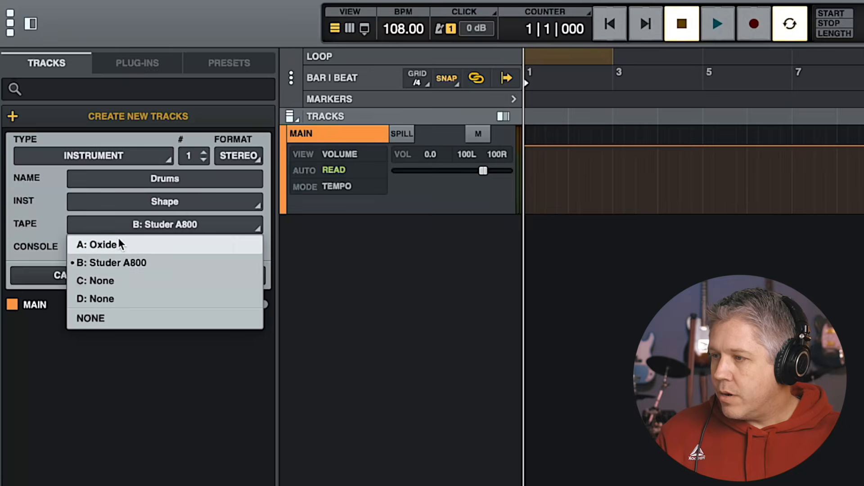
pyautogui.click(118, 238)
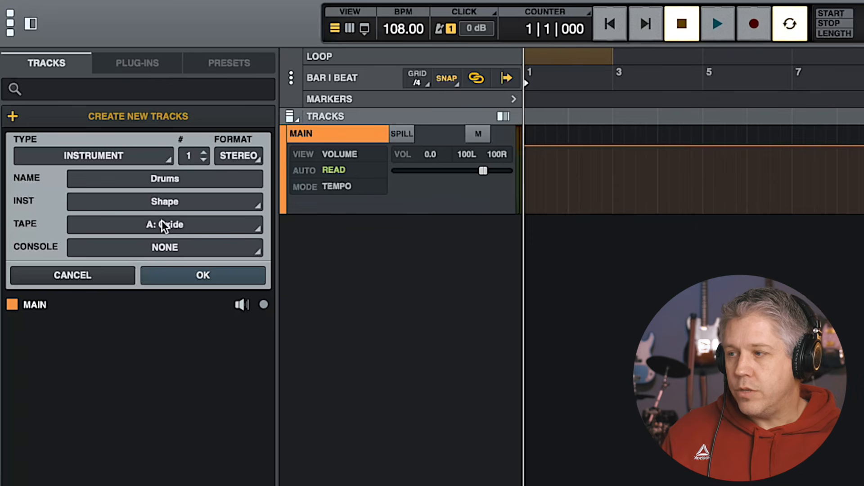
pyautogui.click(161, 246)
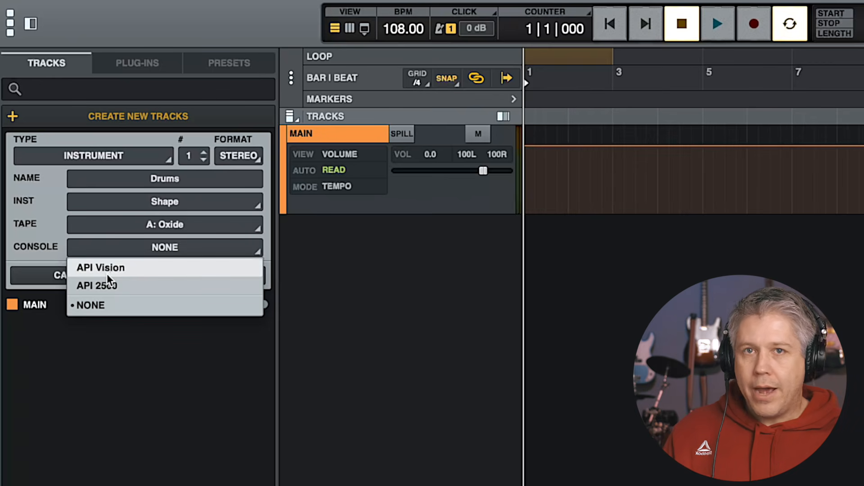
pyautogui.click(87, 307)
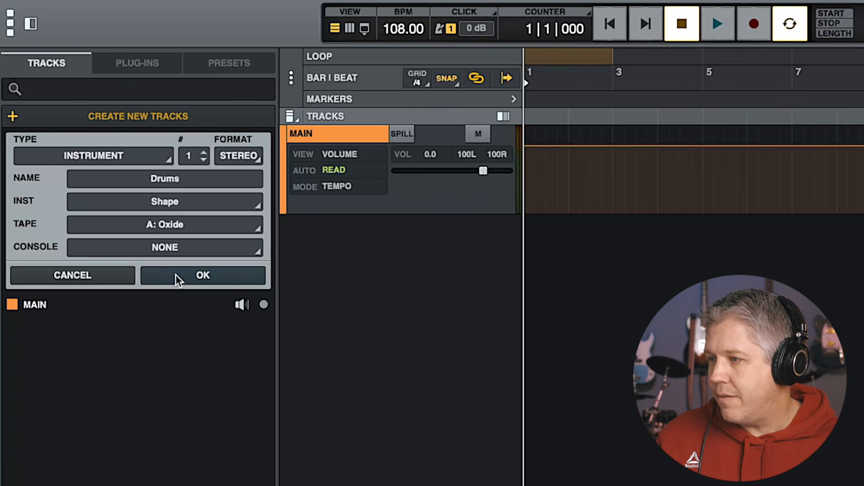
pyautogui.click(189, 275)
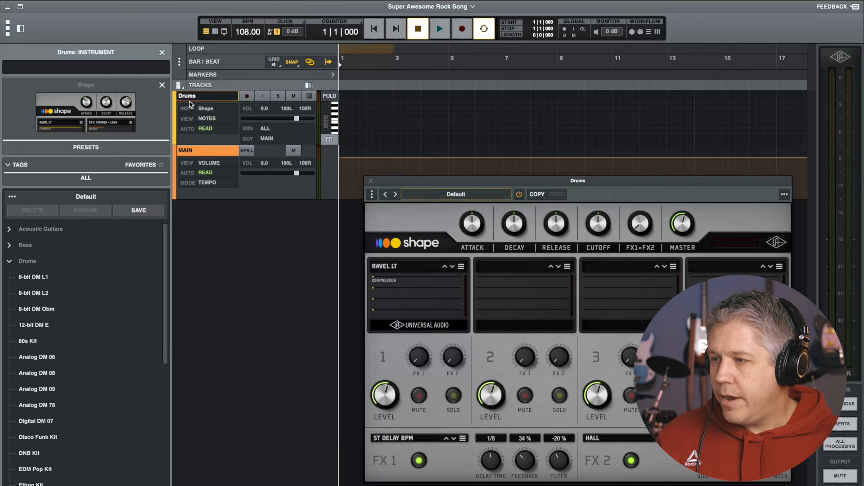
# Load the OWD Kit Live 2 drum preset into the Shape instrument and close the plugin window
pyautogui.moveTo(529, 182); pyautogui.dragTo(516, 165)
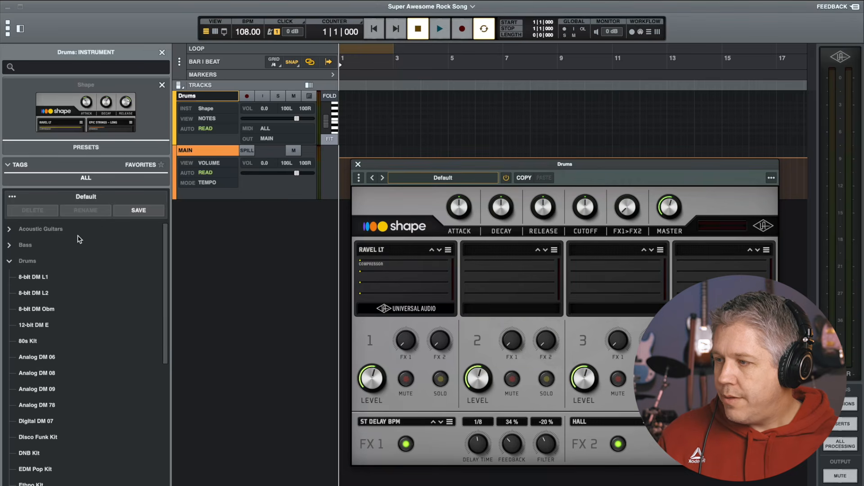
pyautogui.click(8, 262)
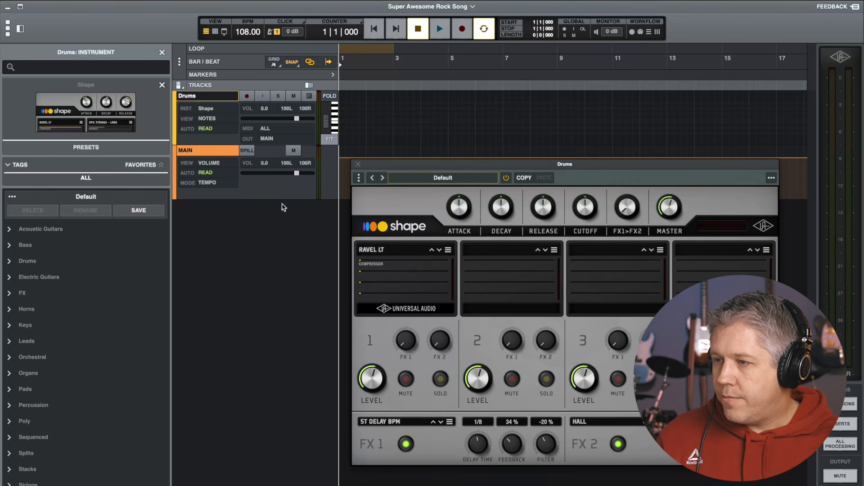
pyautogui.click(436, 181)
pyautogui.click(437, 179)
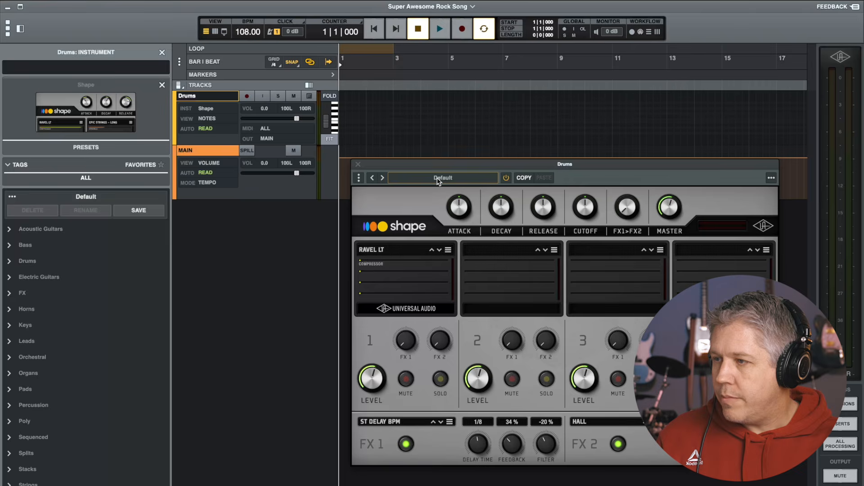
pyautogui.click(438, 181)
pyautogui.click(438, 180)
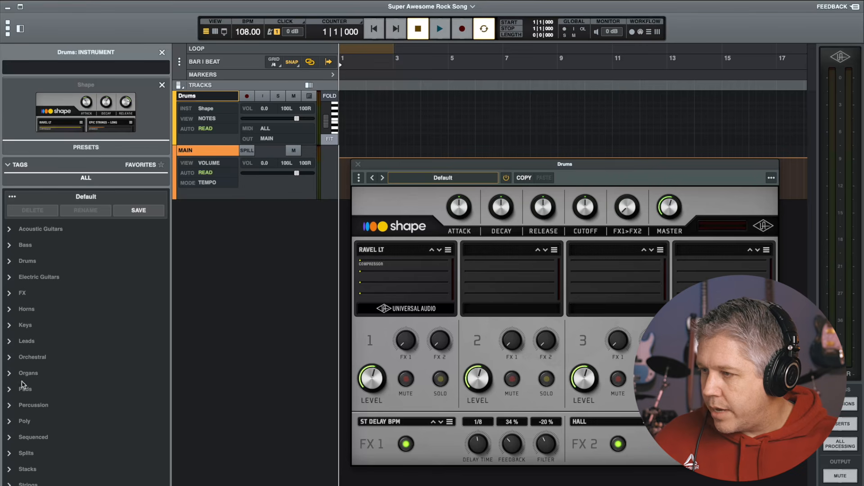
pyautogui.click(10, 262)
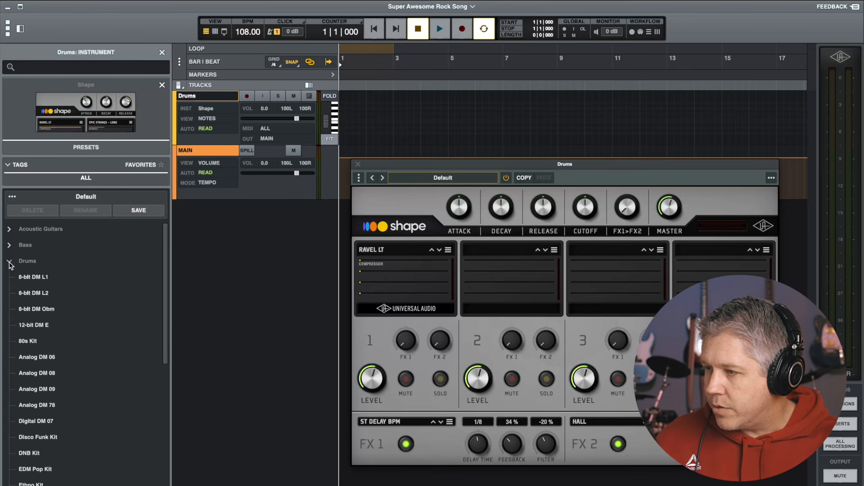
pyautogui.scroll(-10, 18, 322)
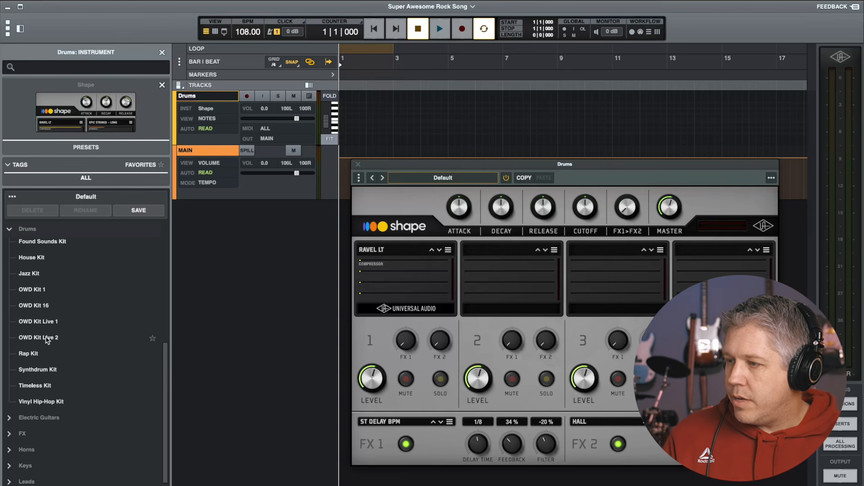
pyautogui.click(46, 337)
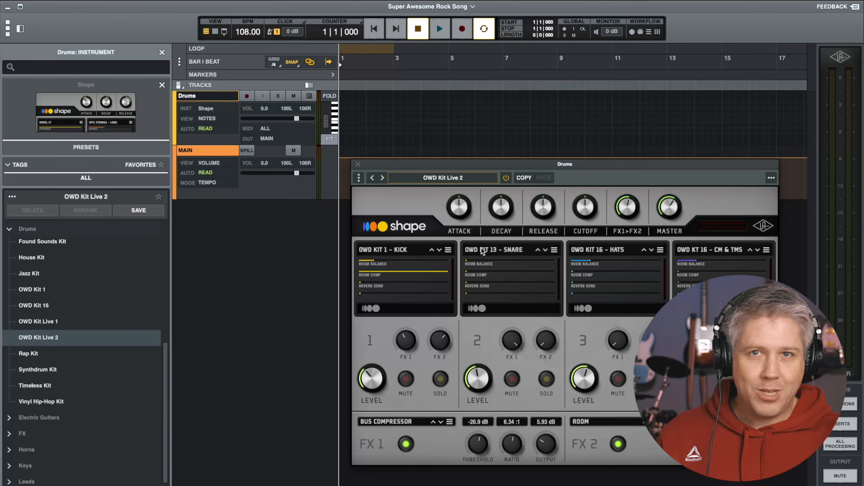
pyautogui.click(358, 165)
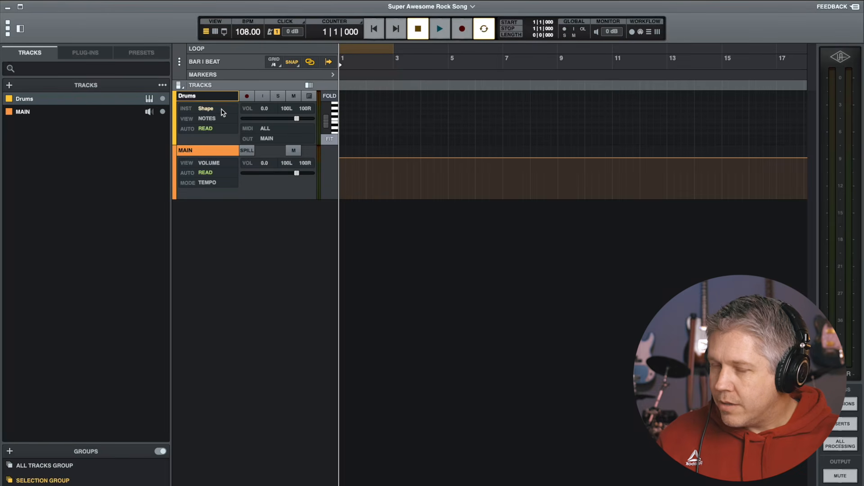
# Hide the side panel and enlarge the Drums track's height
pyautogui.click(20, 29)
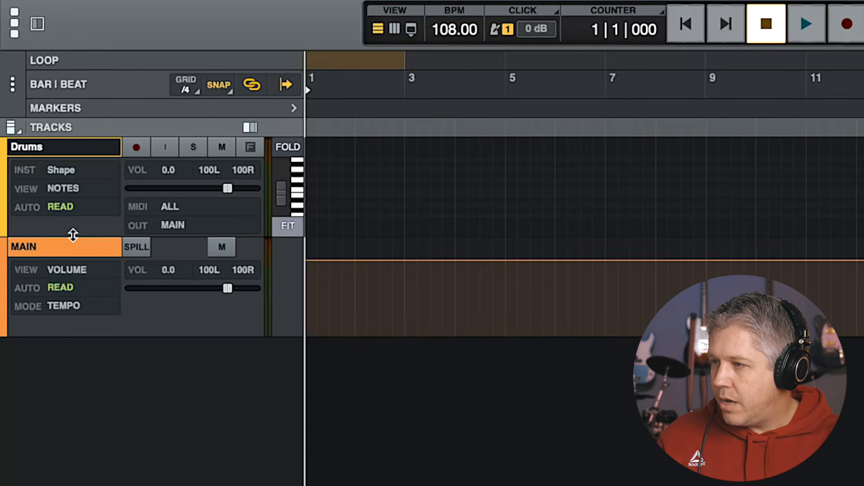
pyautogui.moveTo(72, 234); pyautogui.dragTo(48, 485)
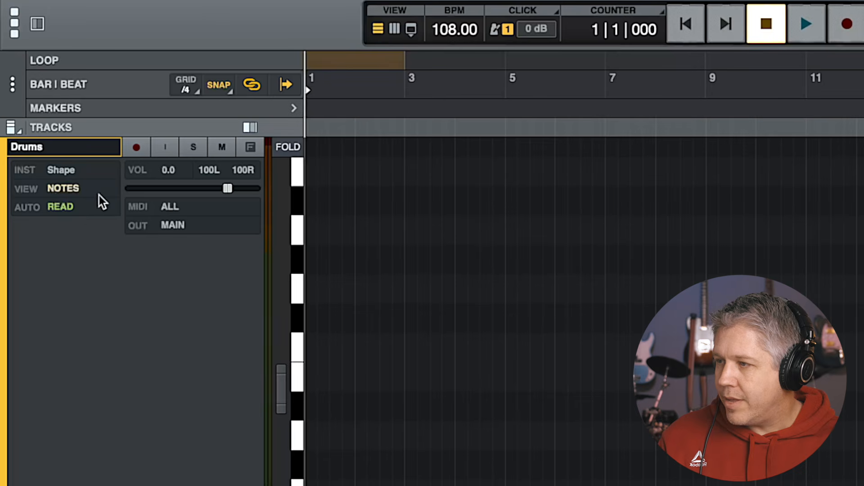
# Try the Small and Pico track heights, then set all track heights to Extra Large
pyautogui.click(10, 128)
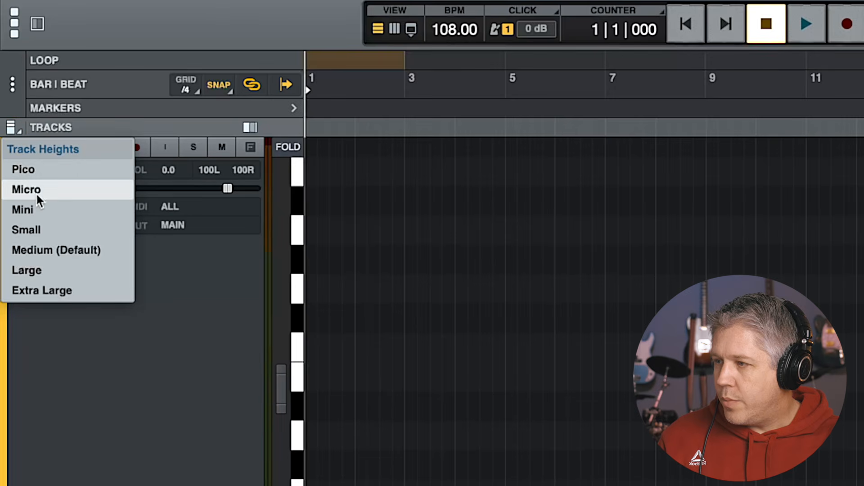
pyautogui.click(36, 229)
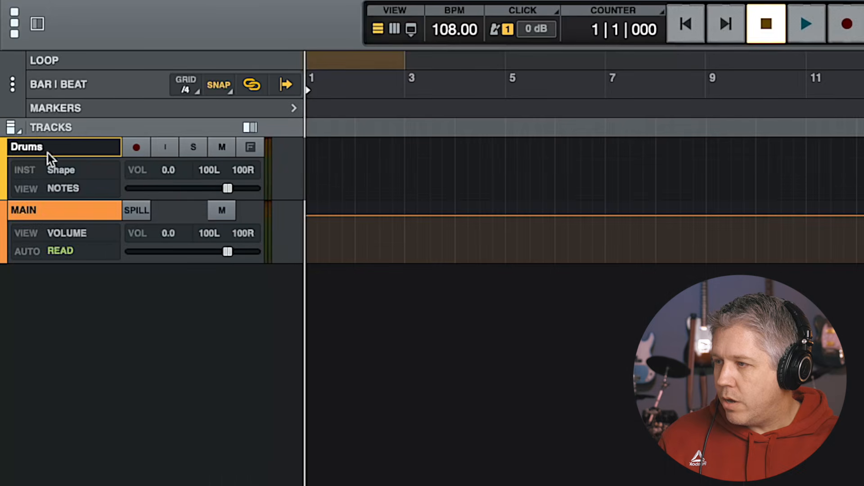
pyautogui.click(15, 128)
pyautogui.click(36, 167)
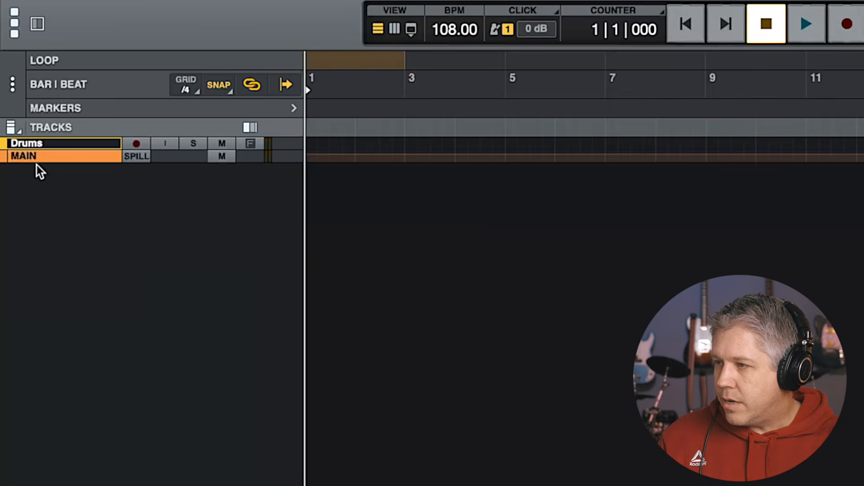
pyautogui.click(12, 126)
pyautogui.click(45, 289)
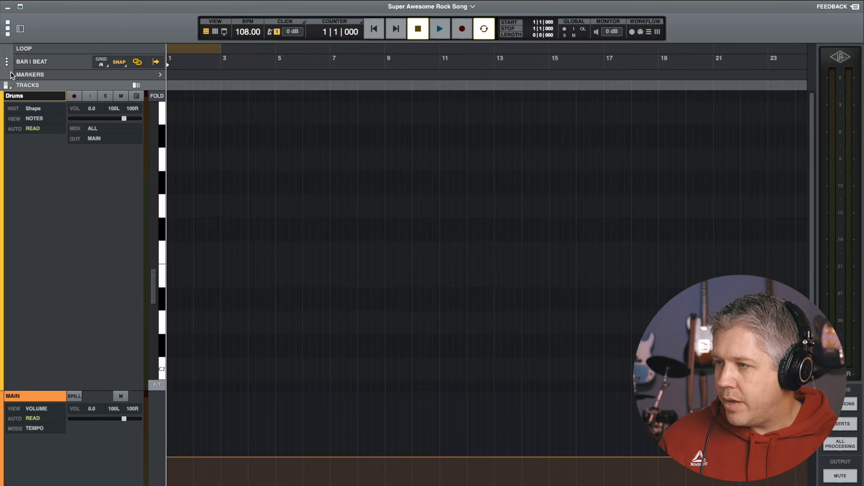
# Resize the Drums track so it fills most of the track area above the Main track
pyautogui.click(6, 85)
pyautogui.click(27, 152)
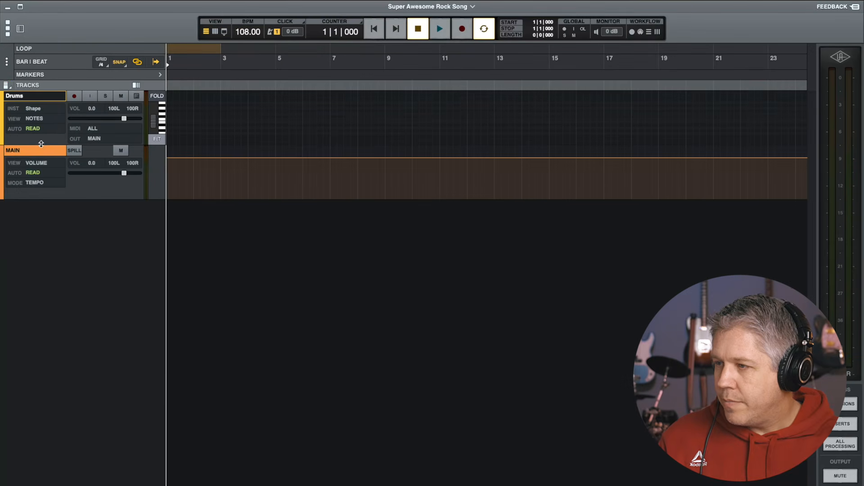
pyautogui.moveTo(41, 144); pyautogui.dragTo(8, 303)
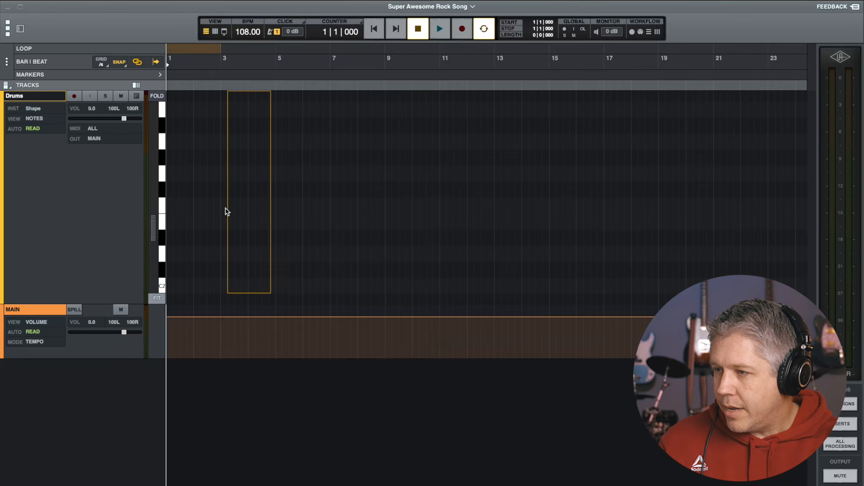
# Import the Hit Hat Count In 4-4 MIDI file onto the Drums track, keeping the current tempo map
pyautogui.moveTo(225, 208); pyautogui.dragTo(226, 209)
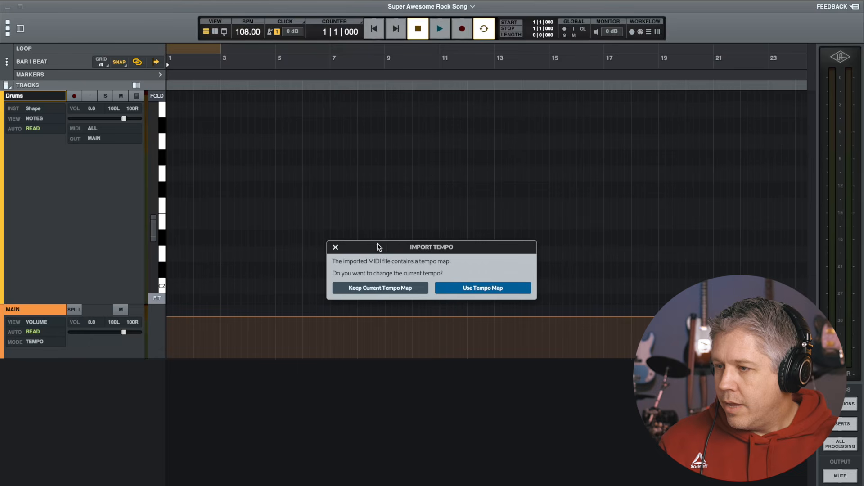
pyautogui.click(389, 288)
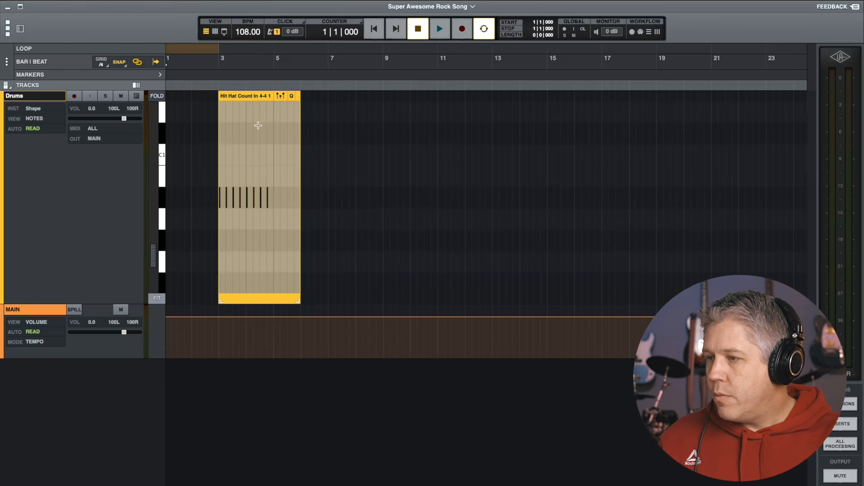
# Move the Hit Hat Count In region to bar 1 and trim its end to bar 3
pyautogui.hscroll(1, 252, 98)
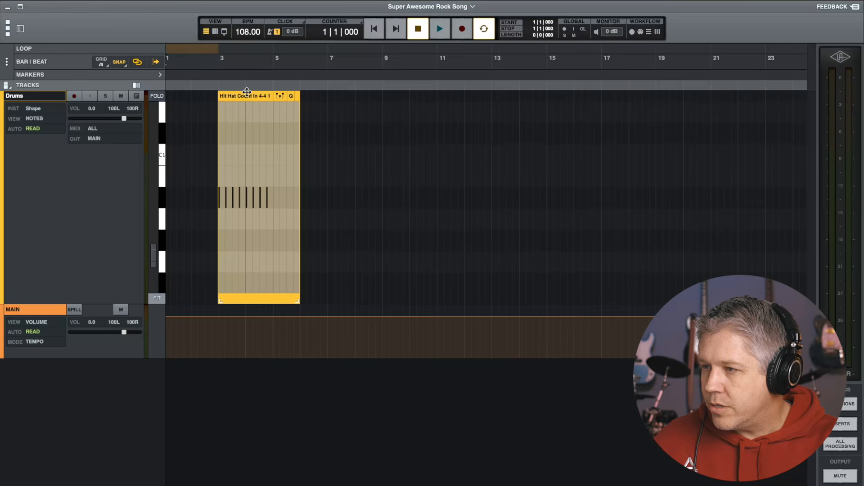
pyautogui.moveTo(247, 96); pyautogui.dragTo(196, 96)
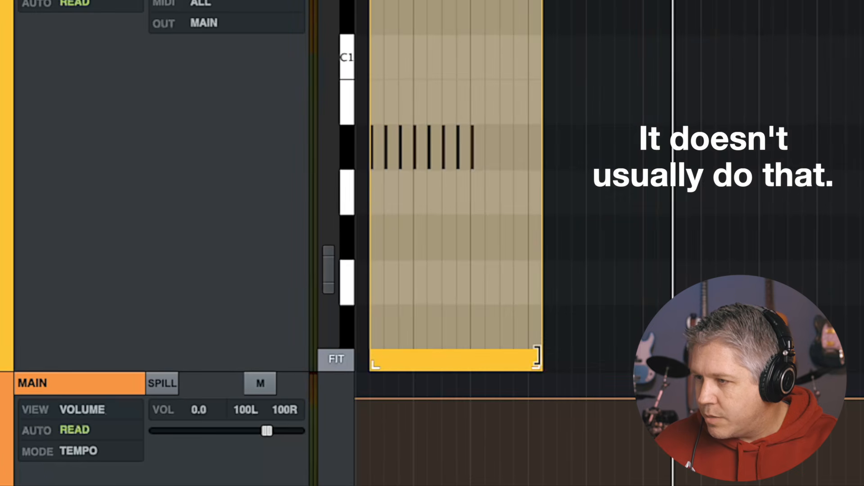
pyautogui.click(538, 355)
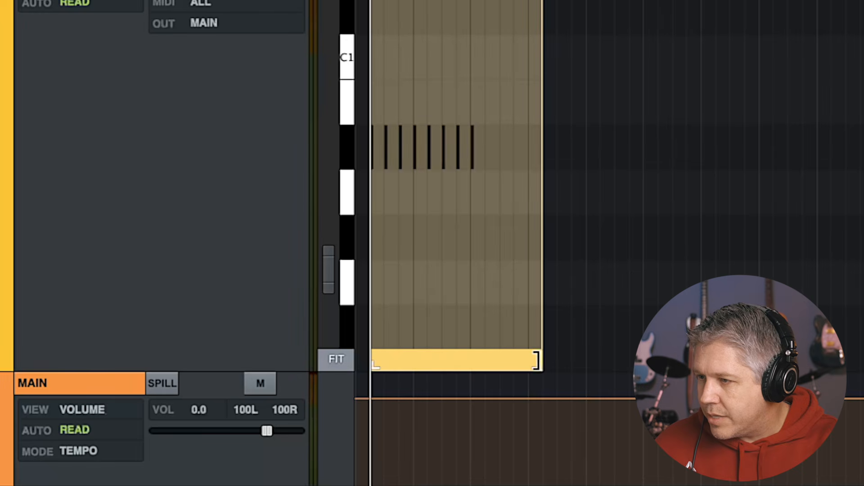
pyautogui.moveTo(537, 360); pyautogui.dragTo(472, 361)
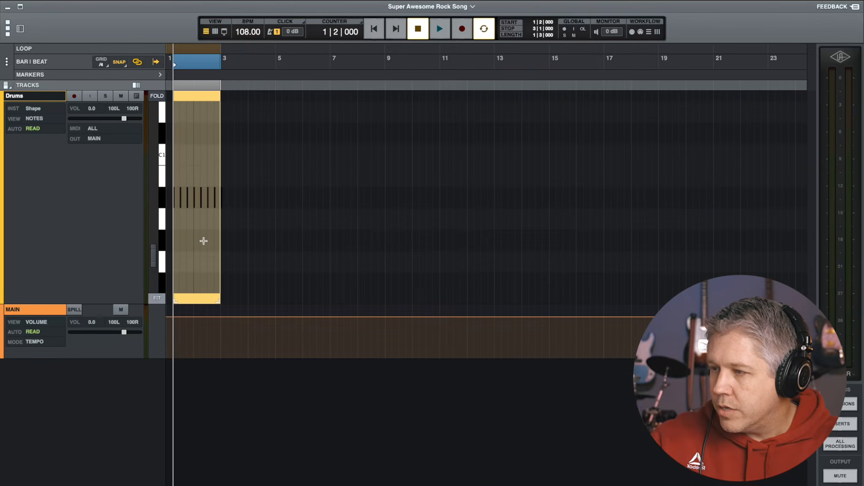
# Zoom to the count-in region and play it back from the start
pyautogui.scroll(10, 200, 241)
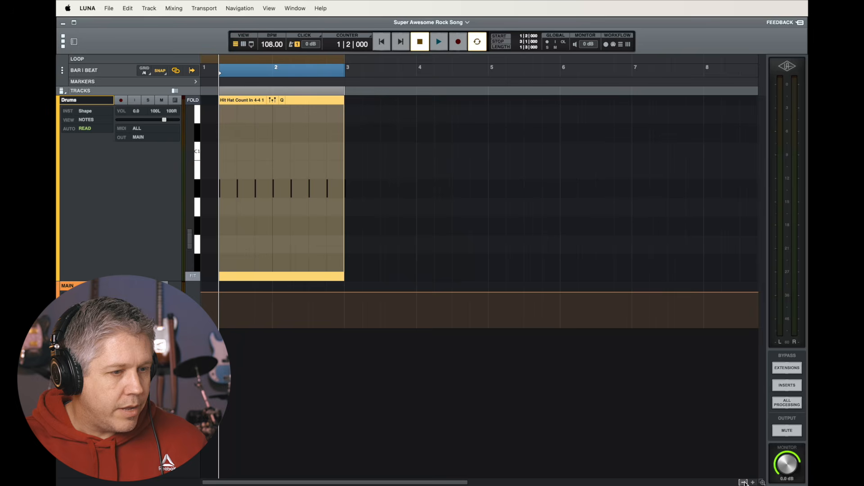
pyautogui.press('t')
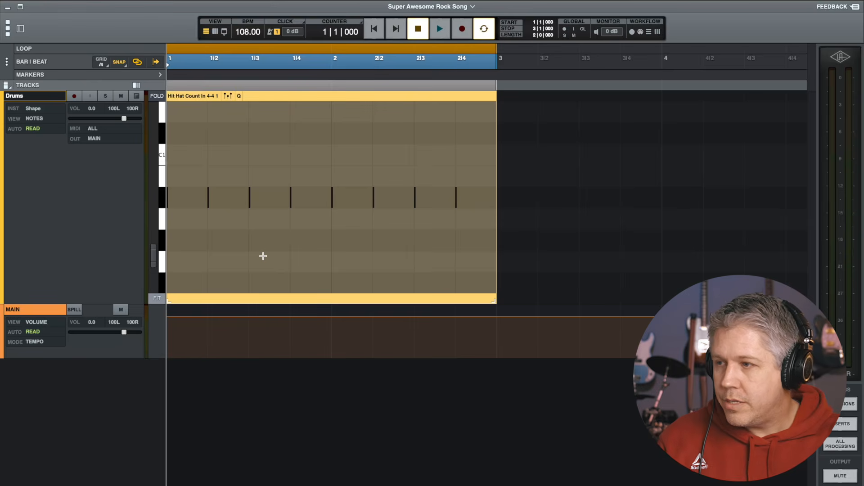
pyautogui.click(375, 31)
pyautogui.press('space')
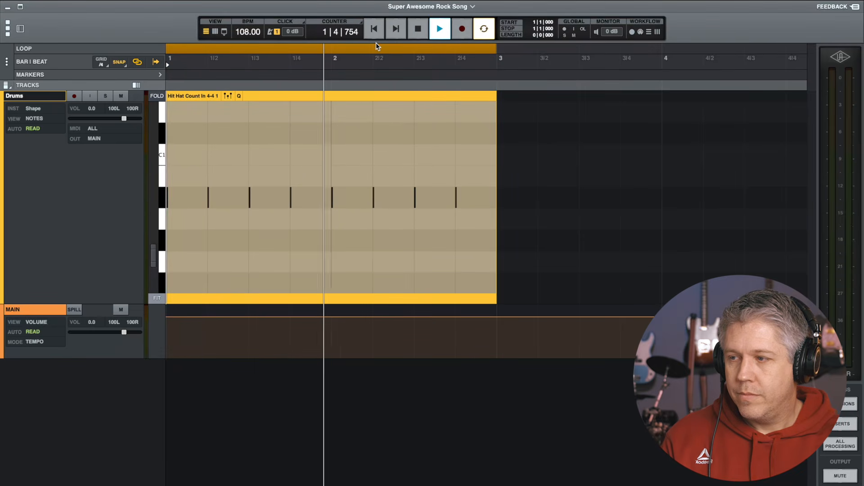
pyautogui.press('space')
pyautogui.press('Home')
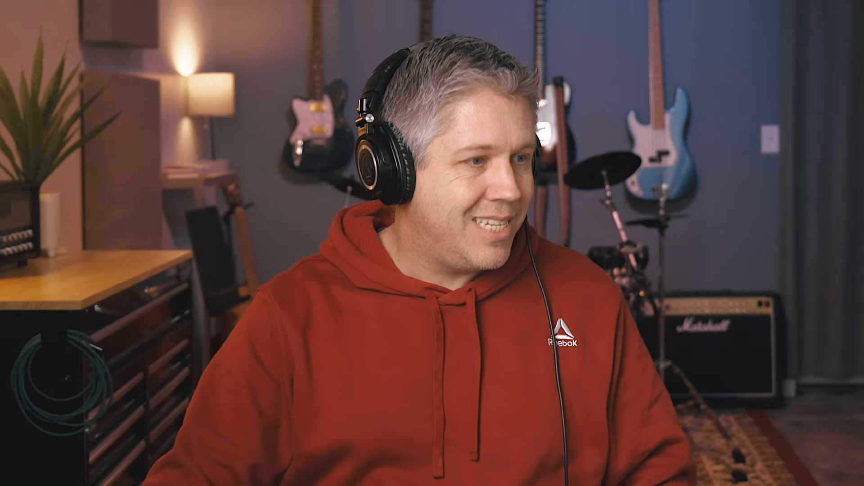
# Select all the count-in notes and shift their pitch step by step to try different drum sounds
pyautogui.moveTo(467, 166); pyautogui.dragTo(165, 215)
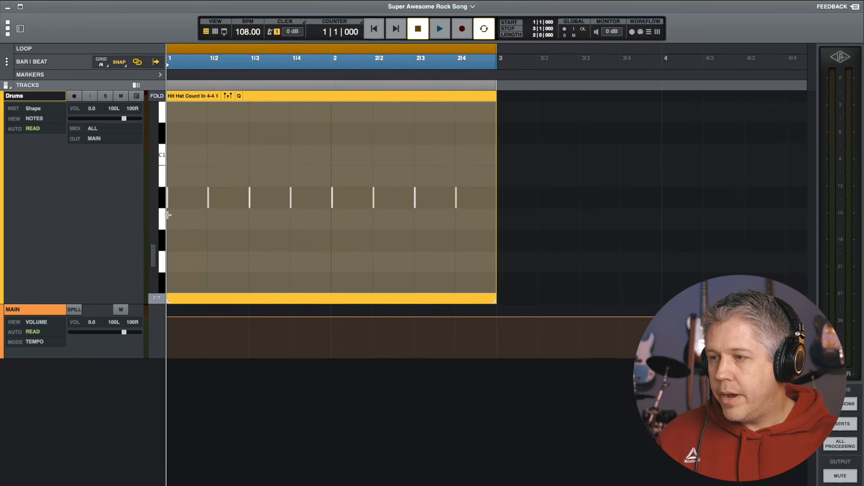
pyautogui.press('Up')
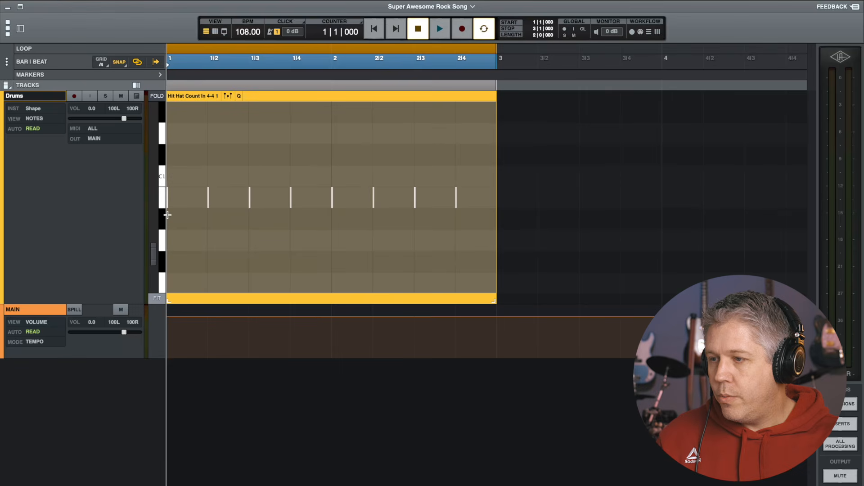
pyautogui.press('Down')
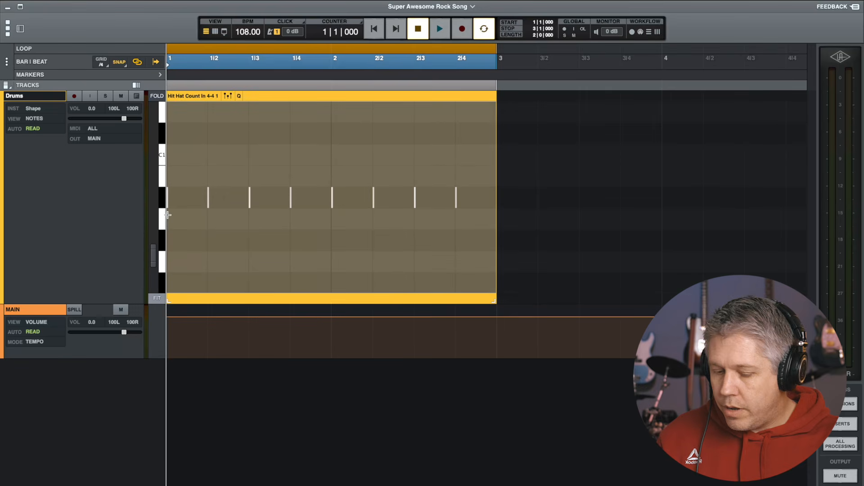
pyautogui.hotkey('shift', 'Up')
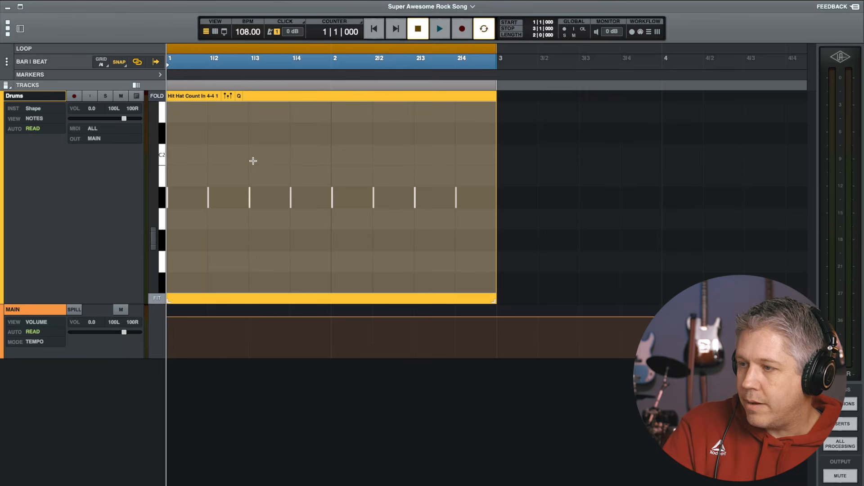
pyautogui.press('Up')
pyautogui.press('Up')
pyautogui.press('Up')
pyautogui.press('Up')
pyautogui.press('Up')
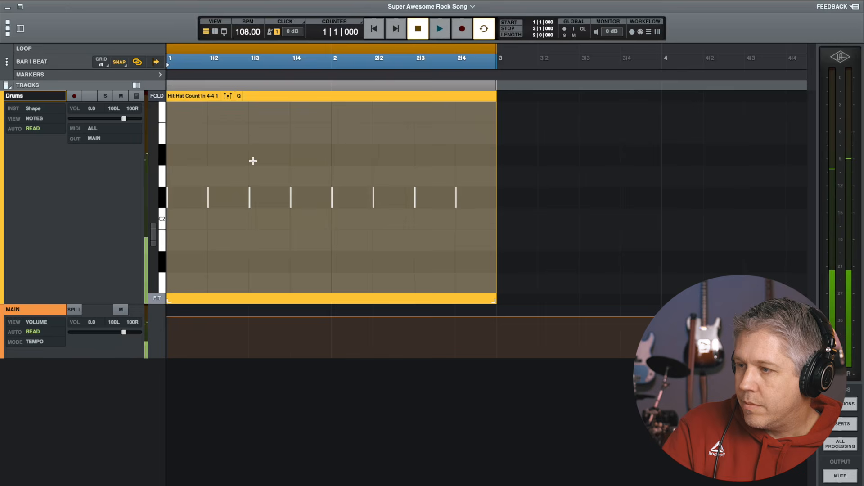
pyautogui.press('Down')
pyautogui.press('Up')
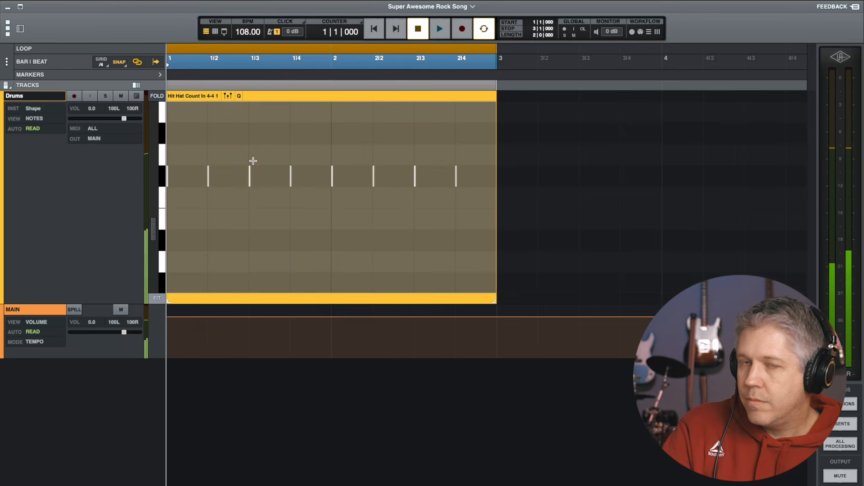
pyautogui.press('Down')
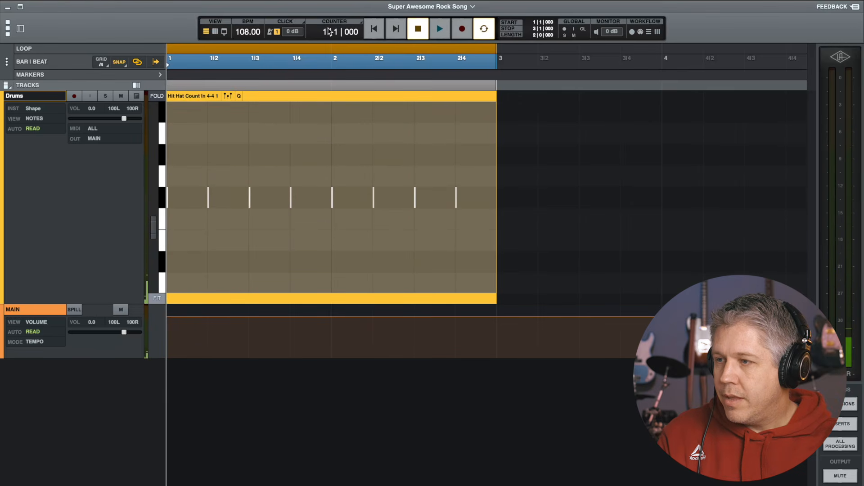
# Play the count-in back from the start of the session
pyautogui.click(377, 29)
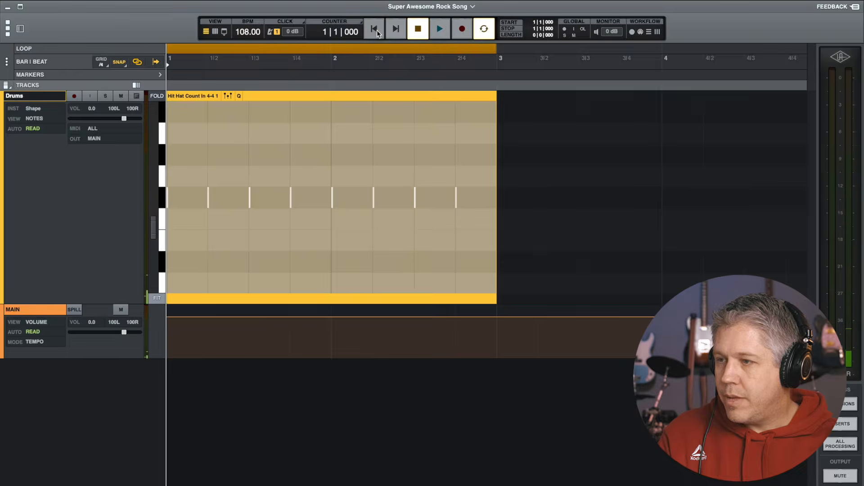
pyautogui.click(439, 30)
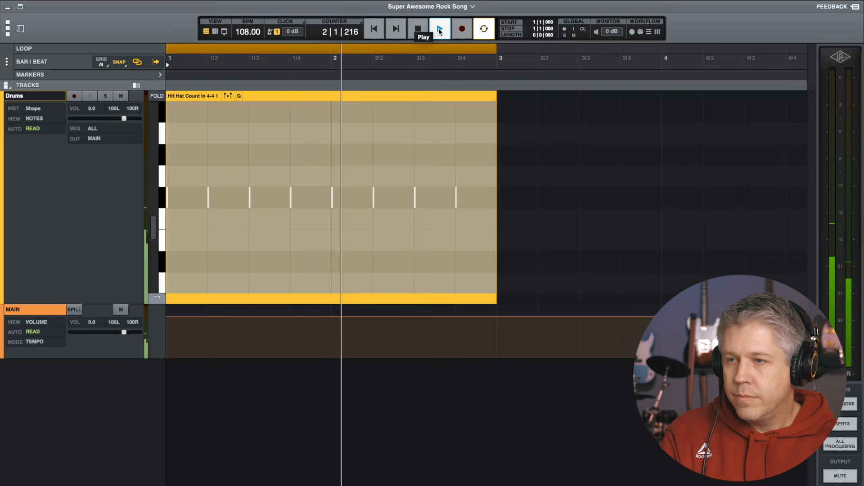
pyautogui.click(440, 30)
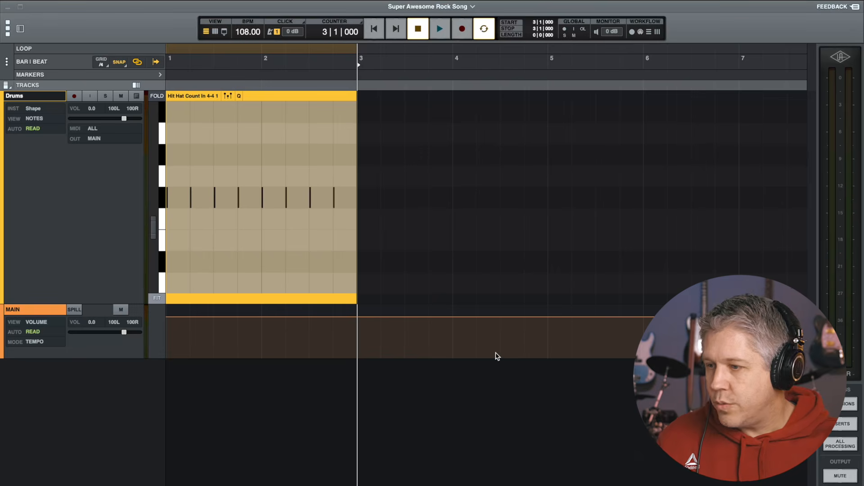
# Import the Standard 4-4 MIDI groove onto the Drums track at bar 3, keeping the current tempo map
pyautogui.moveTo(496, 357); pyautogui.dragTo(366, 257)
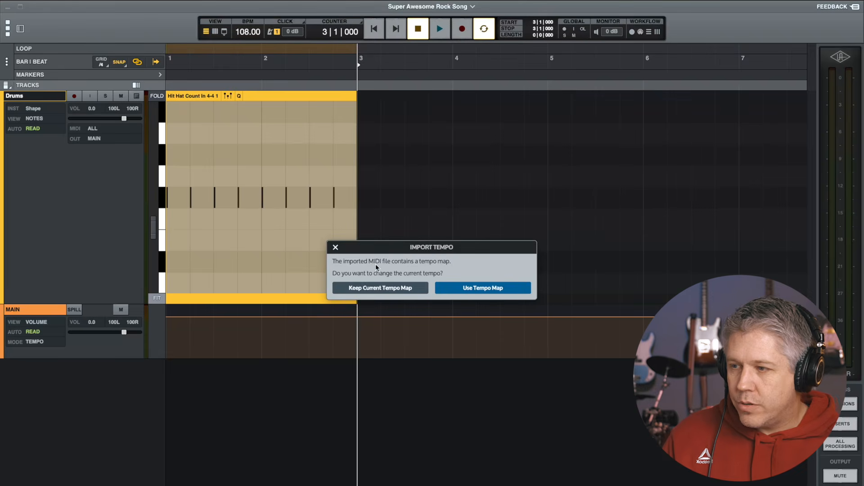
pyautogui.click(377, 288)
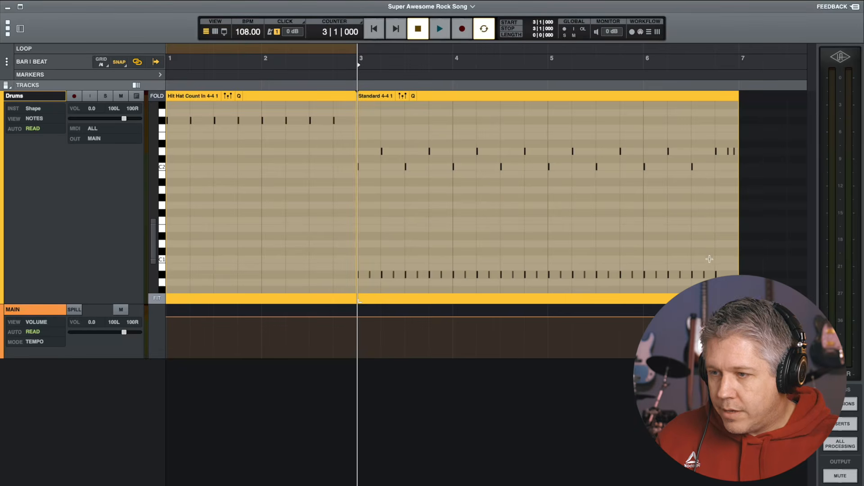
# Select the lowest row of notes in the Standard 4-4 region and audition playback
pyautogui.moveTo(720, 265); pyautogui.dragTo(358, 280)
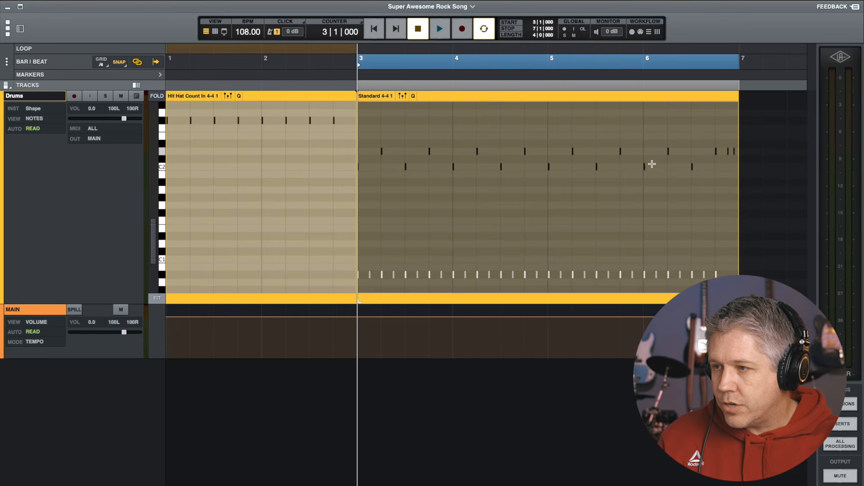
pyautogui.press('space')
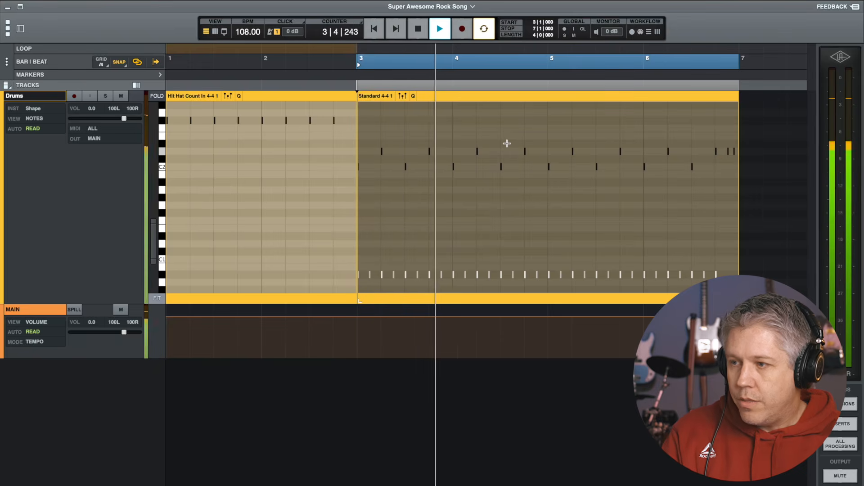
pyautogui.press('space')
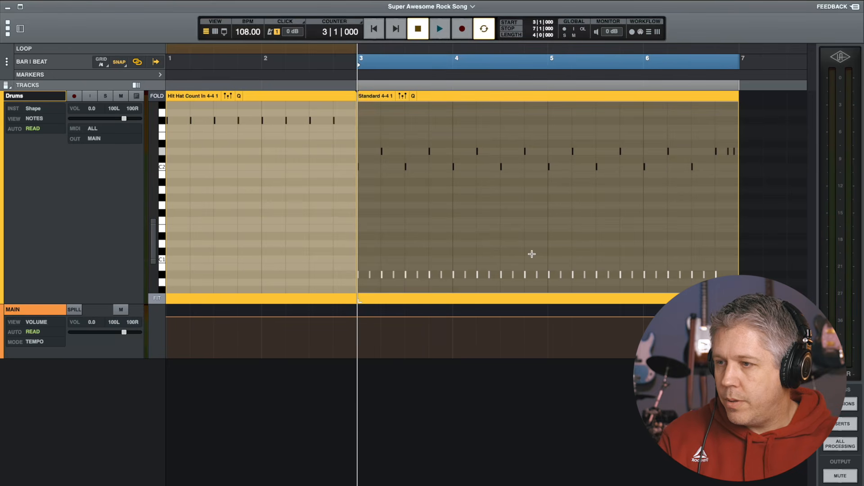
# Shift the selected notes three semitones in pitch and play back the groove
pyautogui.scroll(2, 531, 254)
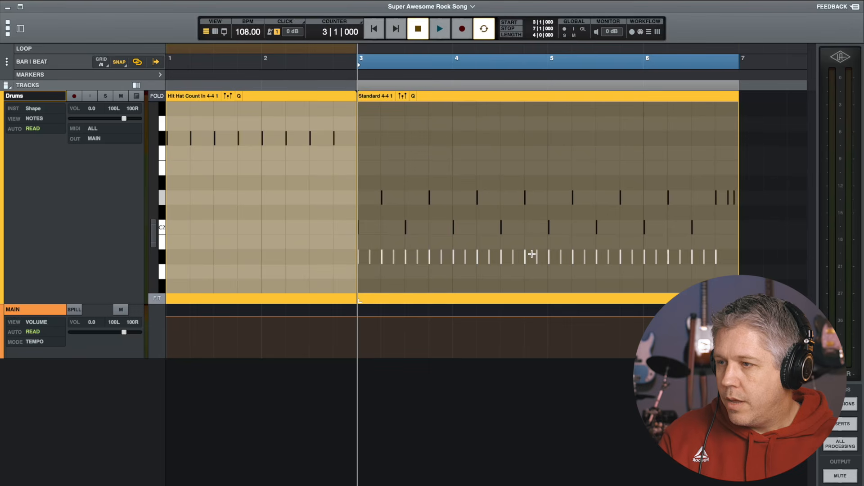
pyautogui.scroll(-2, 531, 254)
pyautogui.press('Down')
pyautogui.press('Down')
pyautogui.press('Down')
pyautogui.press('Down')
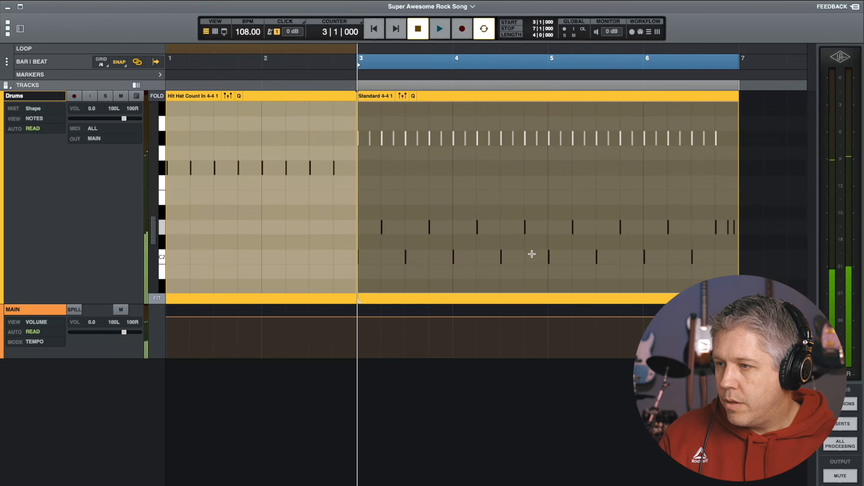
pyautogui.press('space')
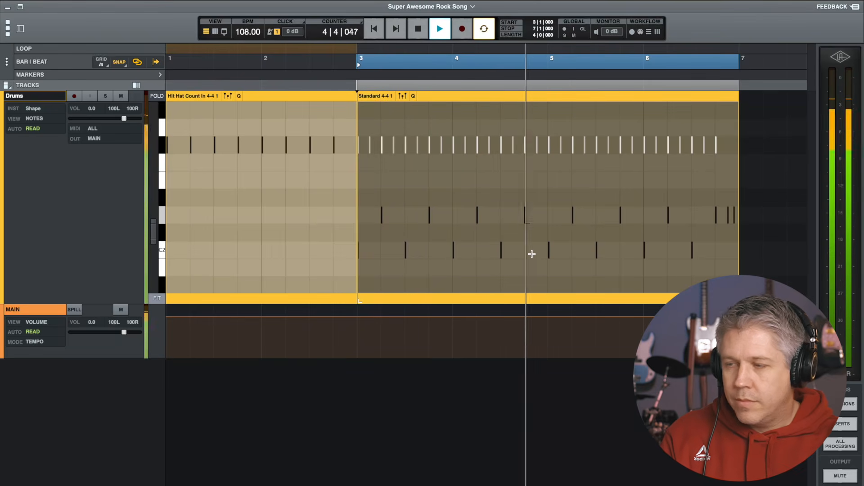
pyautogui.press('space')
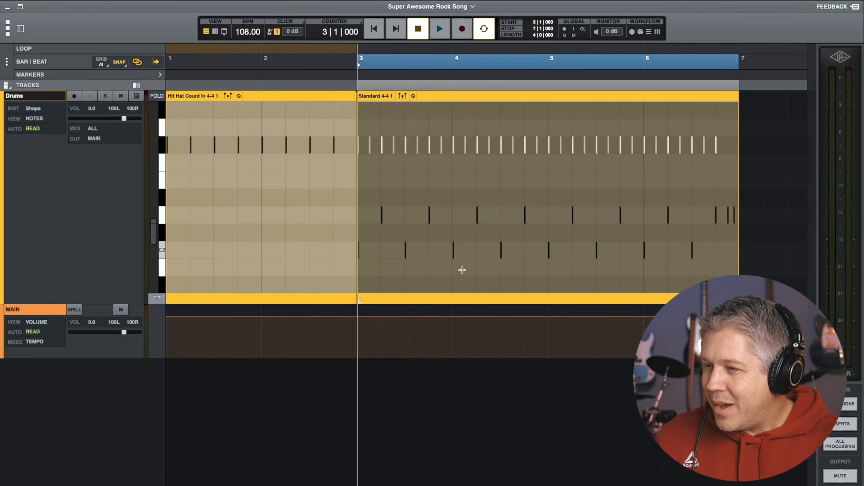
# Duplicate the Standard 4-4 region so a copy follows it at bar 7
pyautogui.click(430, 99)
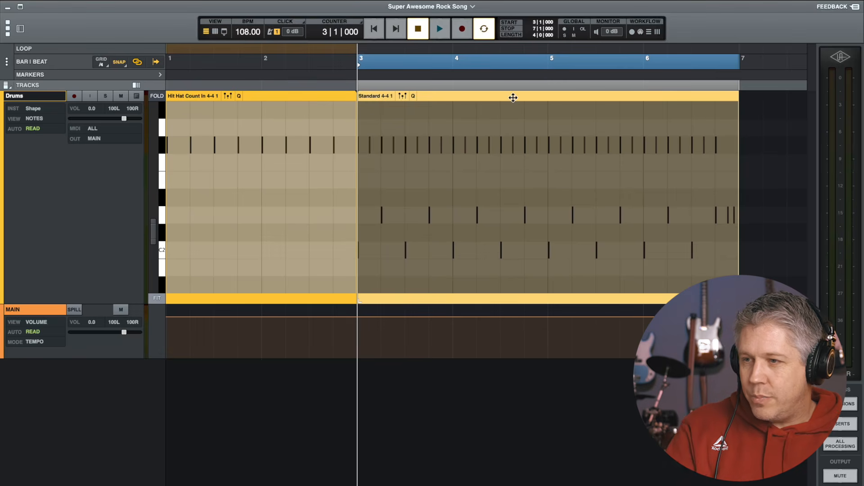
pyautogui.hotkey('ctrl', 'd')
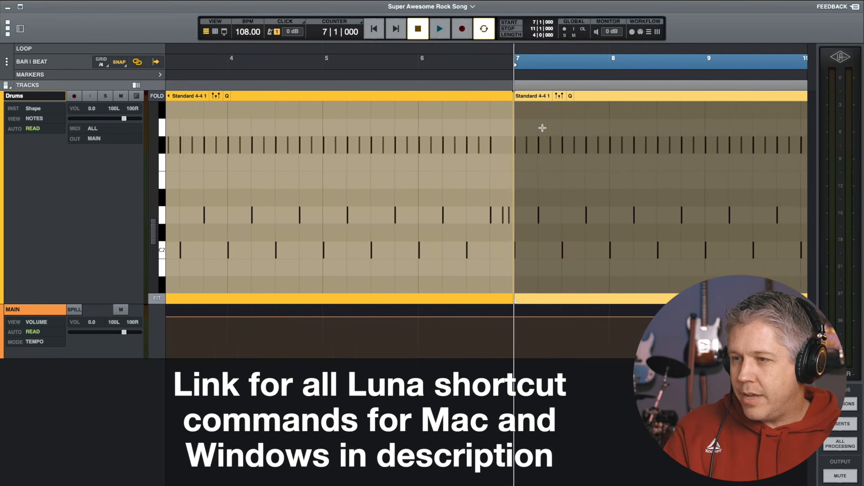
pyautogui.hscroll(-4, 543, 128)
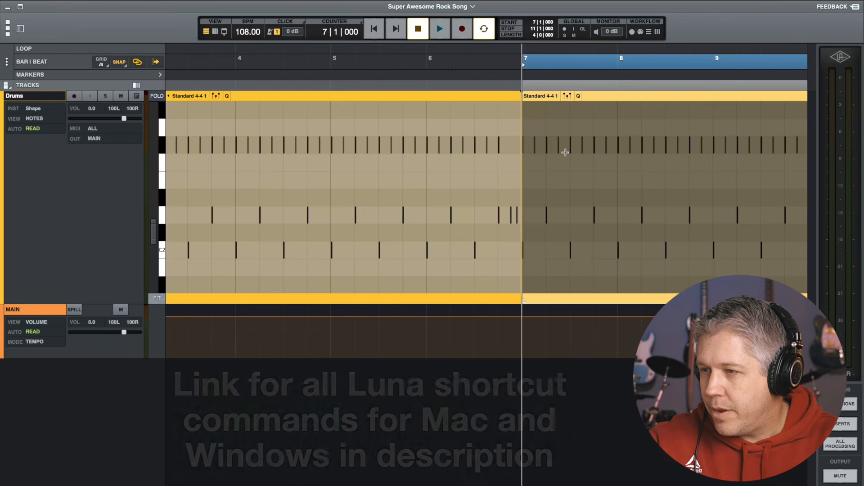
pyautogui.press('r')
pyautogui.press('r')
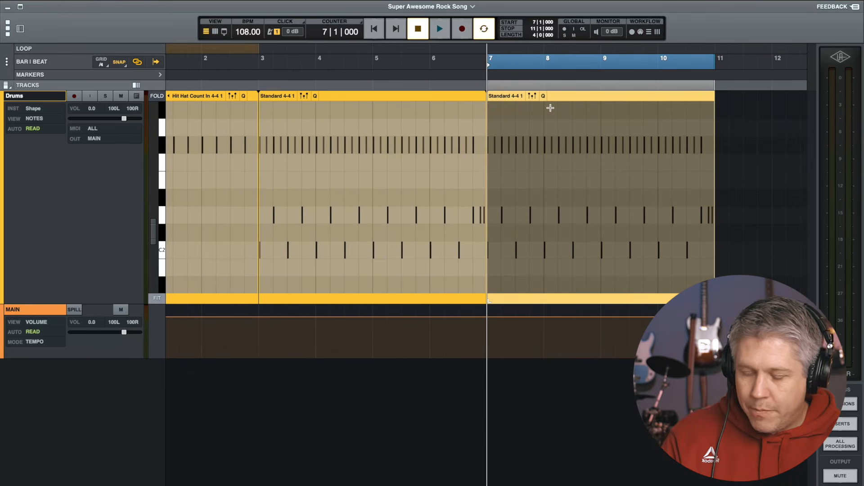
# Undo the duplicate, paste the Standard 4-4 region at bar 10 and move it back to start at bar 7
pyautogui.hotkey('ctrl', 'z')
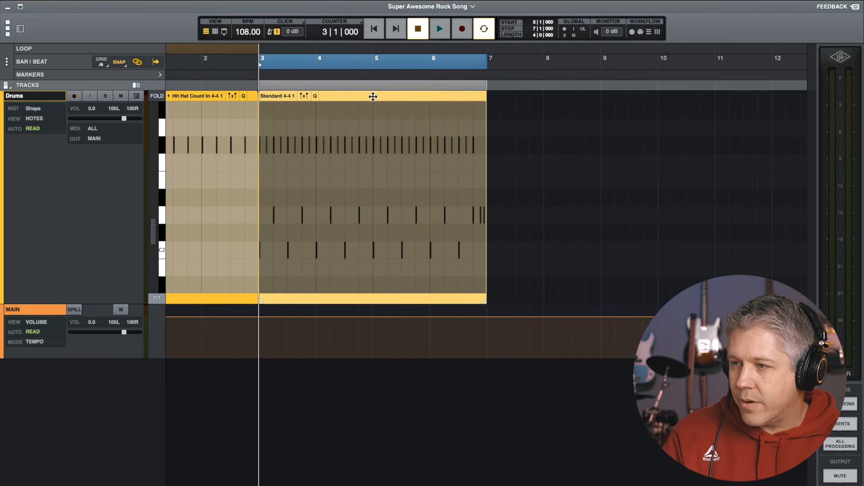
pyautogui.click(660, 64)
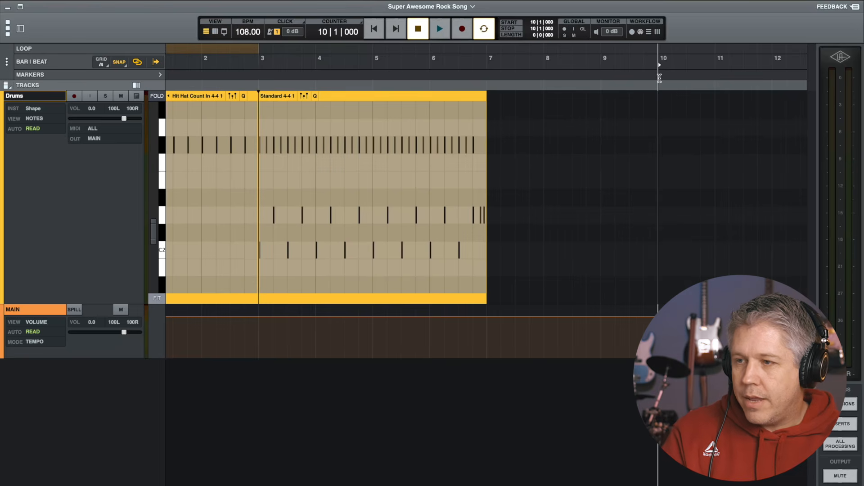
pyautogui.hotkey('ctrl', 'v')
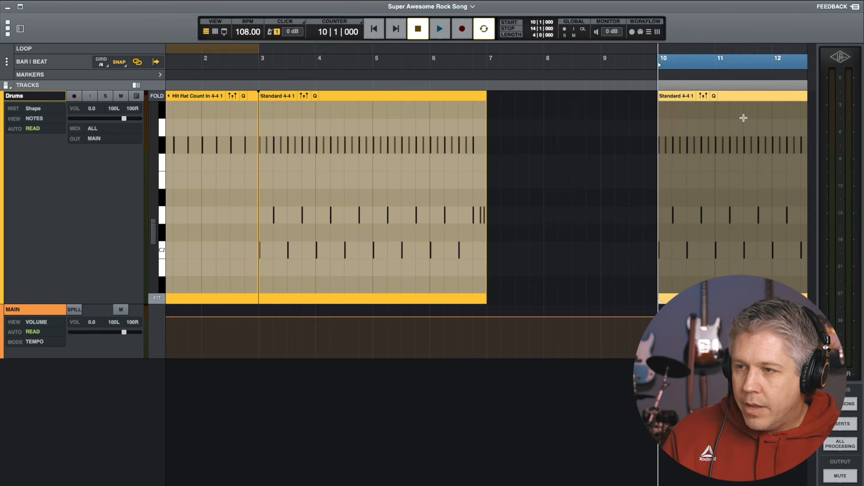
pyautogui.moveTo(744, 96); pyautogui.dragTo(566, 104)
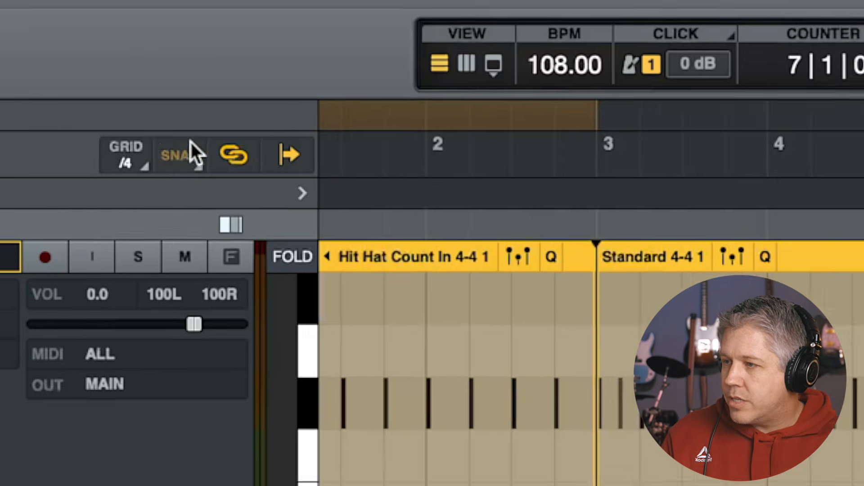
pyautogui.click(186, 160)
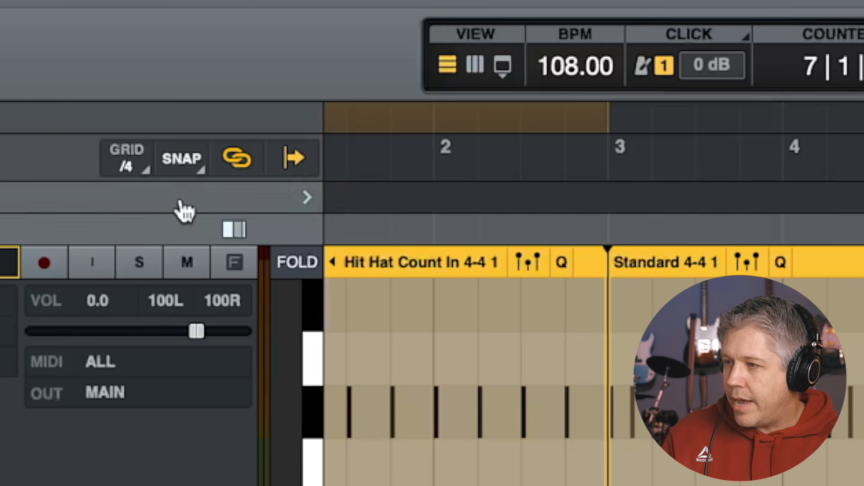
pyautogui.click(183, 167)
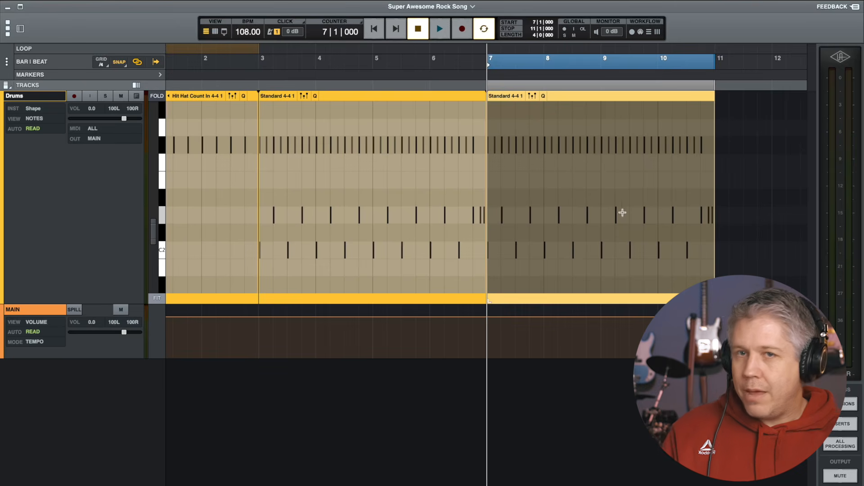
# Zoom in around bar 11 and add a C2 kick note at the start of bar 11, just after the groove
pyautogui.click(716, 236)
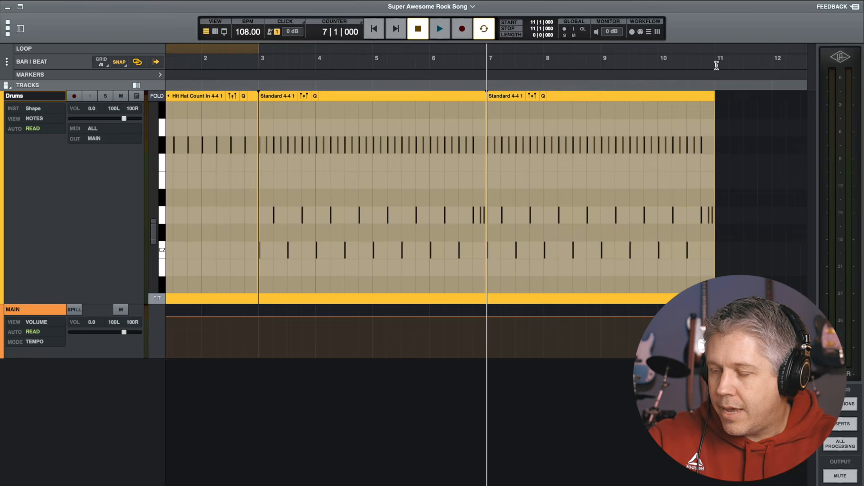
pyautogui.press('t')
pyautogui.press('t')
pyautogui.press('t')
pyautogui.press('t')
pyautogui.press('t')
pyautogui.press('t')
pyautogui.press('t')
pyautogui.press('t')
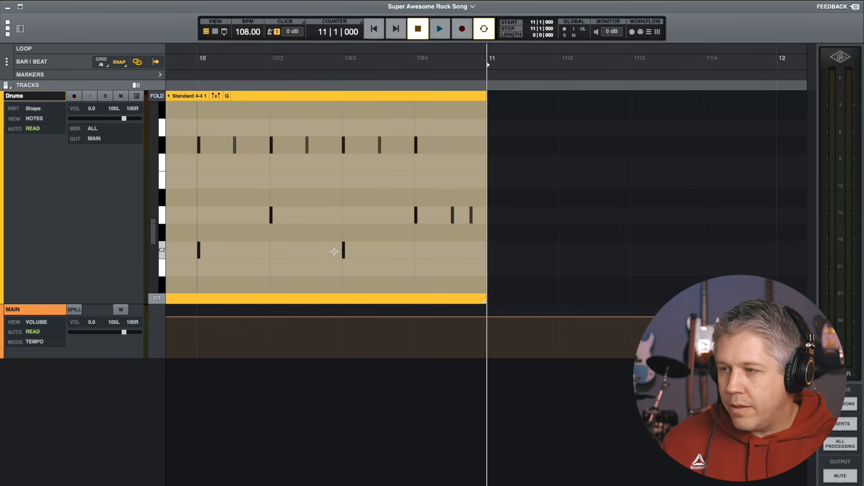
pyautogui.click(488, 251)
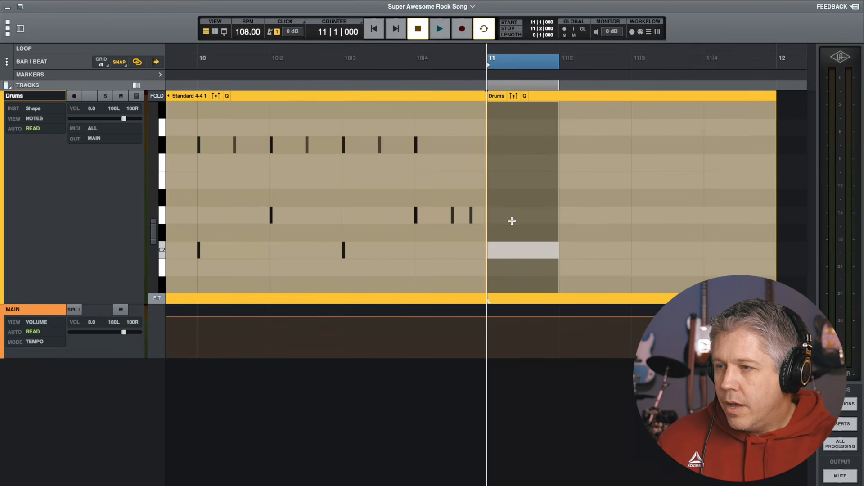
# Add a second note at the start of bar 11 and raise its pitch to C3
pyautogui.click(488, 144)
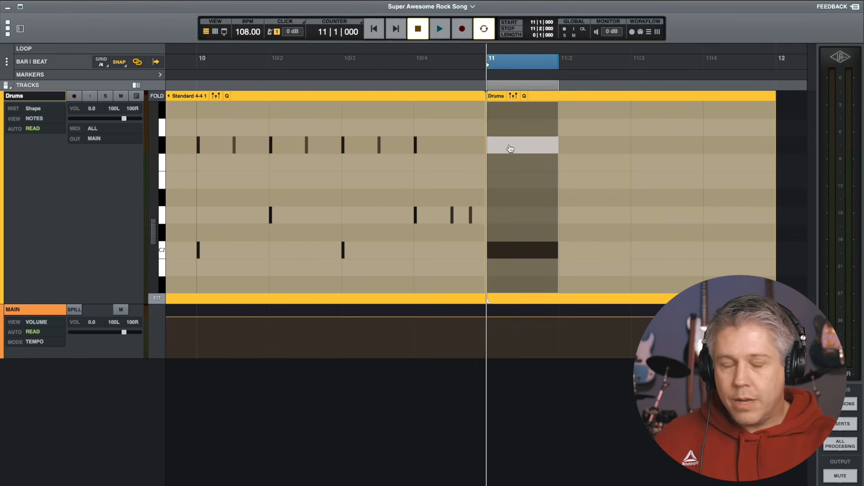
pyautogui.scroll(5, 510, 149)
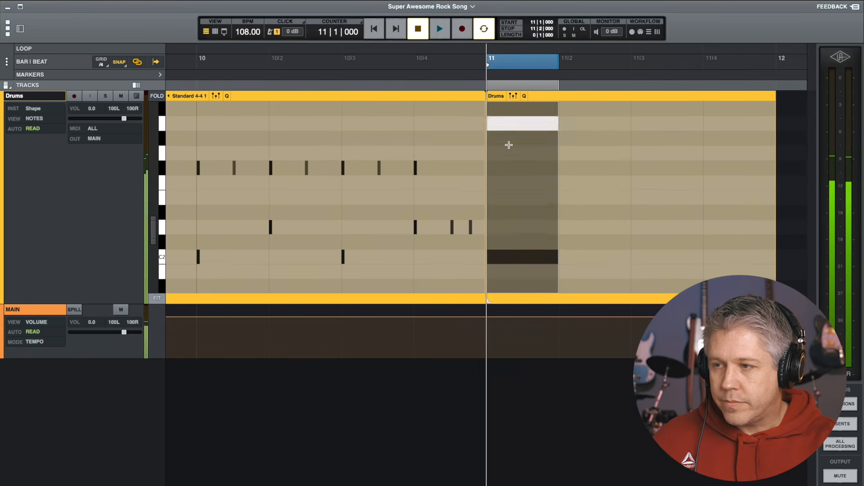
pyautogui.scroll(1, 509, 145)
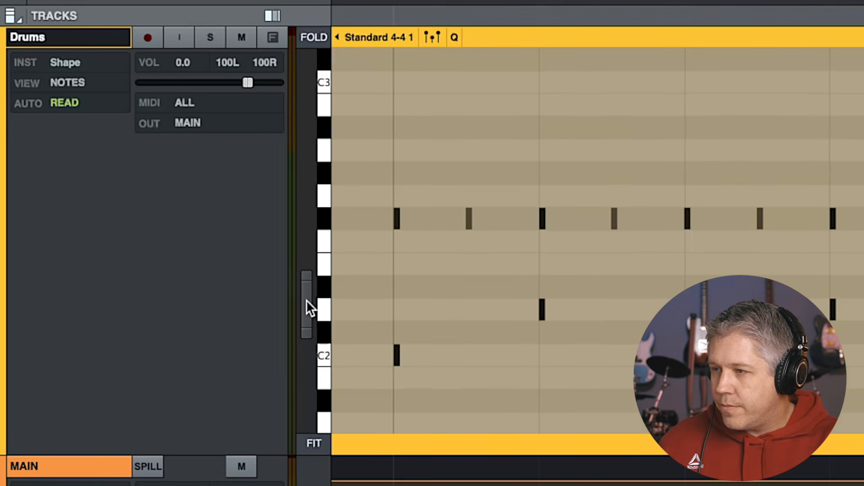
# Examine the drum note rows by changing the keyboard's vertical zoom and folding the piano roll to used pitches
pyautogui.moveTo(306, 300)
pyautogui.mouseDown()
pyautogui.moveTo(304, 314)
pyautogui.moveTo(309, 280)
pyautogui.moveTo(305, 318)
pyautogui.moveTo(306, 293)
pyautogui.moveTo(306, 304)
pyautogui.mouseUp()
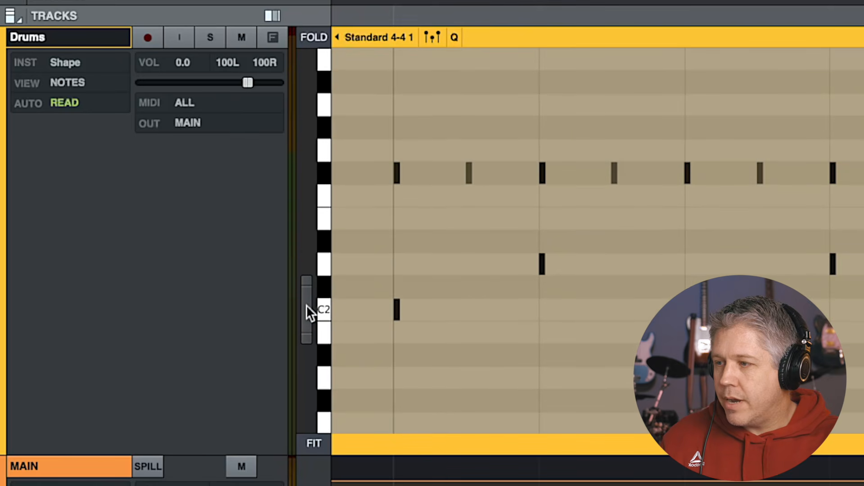
pyautogui.moveTo(303, 309)
pyautogui.mouseDown()
pyautogui.moveTo(306, 296)
pyautogui.moveTo(307, 307)
pyautogui.mouseUp()
pyautogui.moveTo(309, 278); pyautogui.dragTo(305, 193)
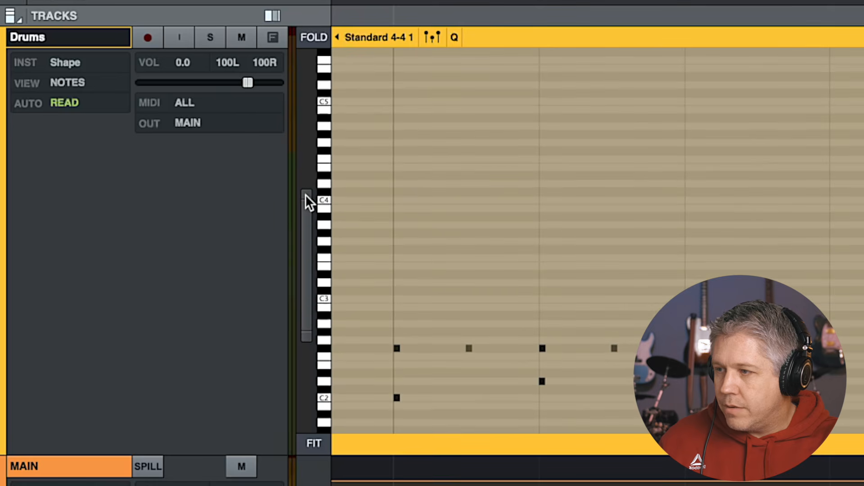
pyautogui.moveTo(306, 336); pyautogui.dragTo(305, 405)
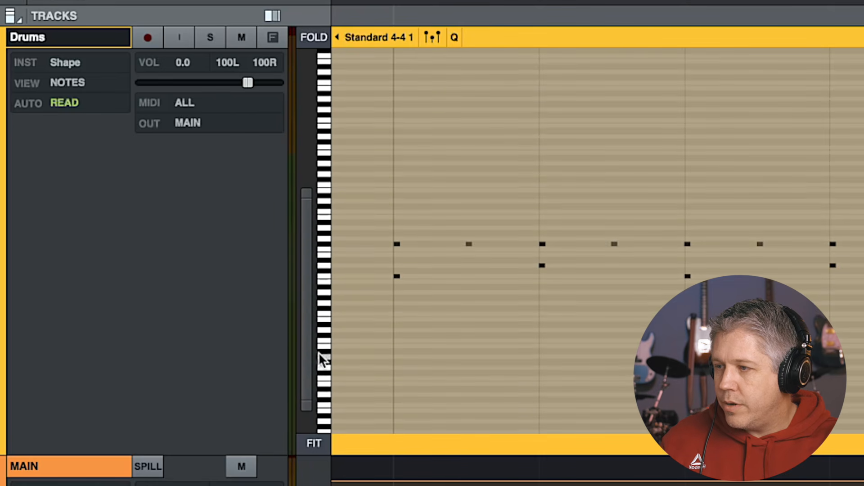
pyautogui.doubleClick(306, 302)
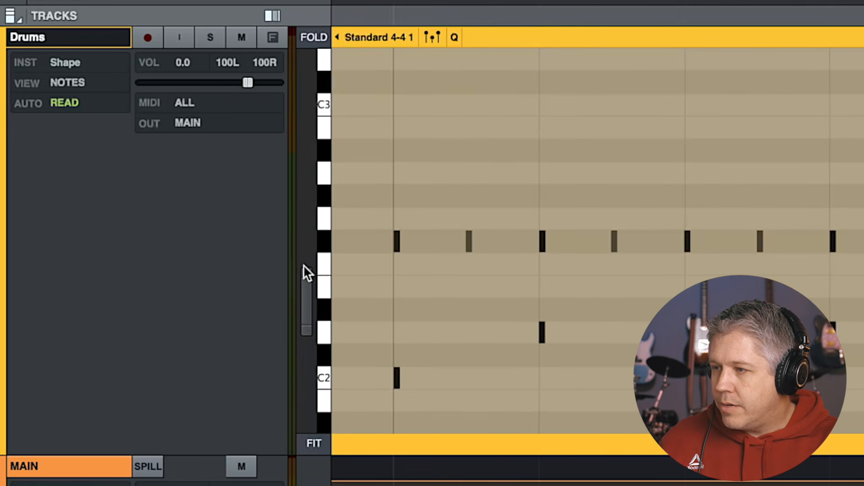
pyautogui.moveTo(305, 294)
pyautogui.mouseDown()
pyautogui.moveTo(305, 285)
pyautogui.moveTo(304, 294)
pyautogui.mouseUp()
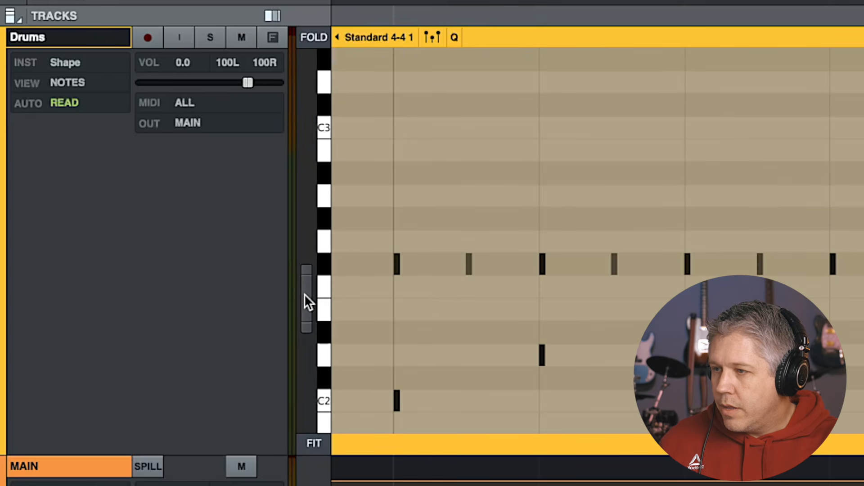
pyautogui.click(314, 37)
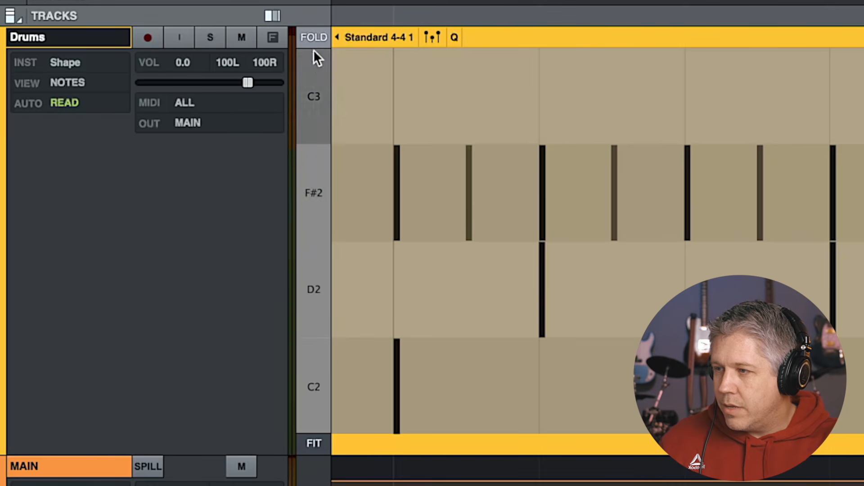
pyautogui.click(309, 37)
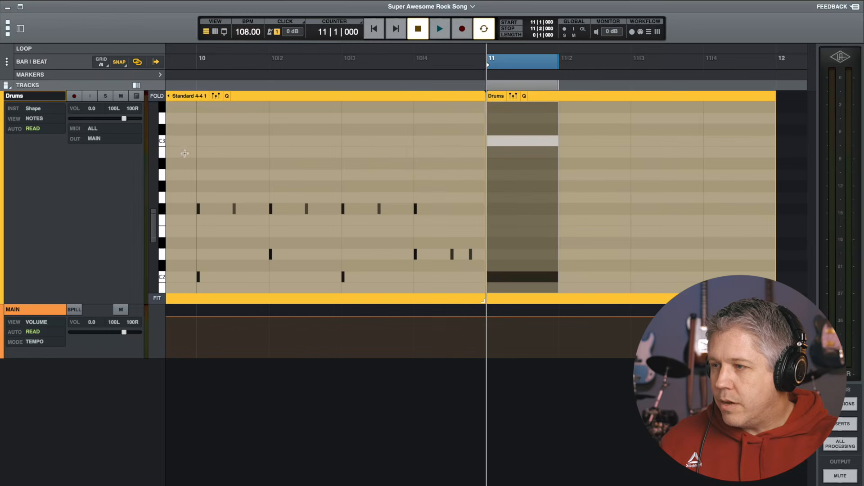
# Show the velocity lane and raise the velocity of the new notes at bar 11
pyautogui.moveTo(152, 227); pyautogui.dragTo(153, 230)
pyautogui.click(520, 257)
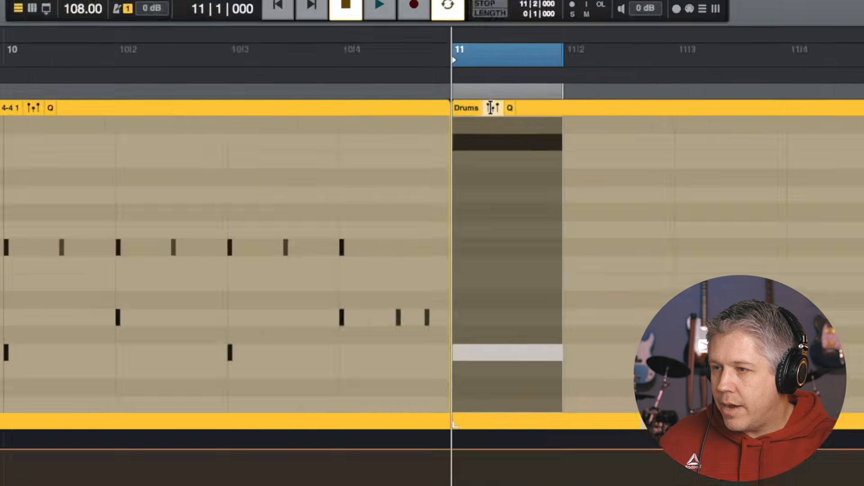
pyautogui.click(396, 161)
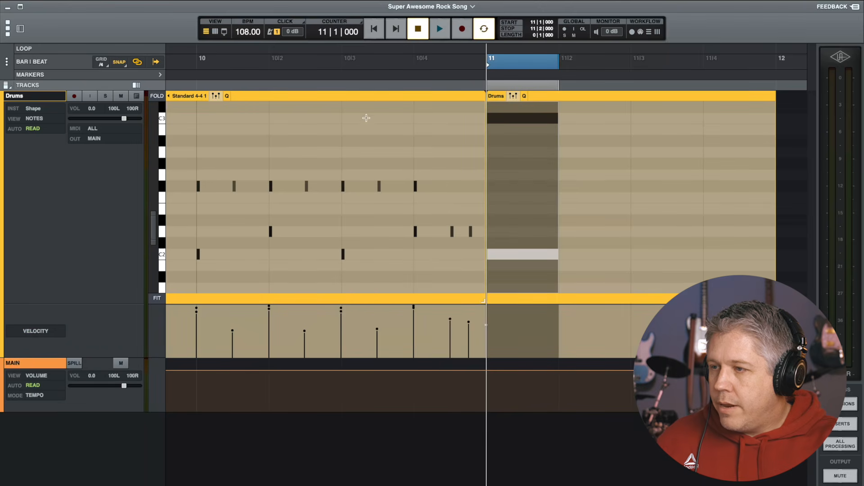
pyautogui.click(317, 61)
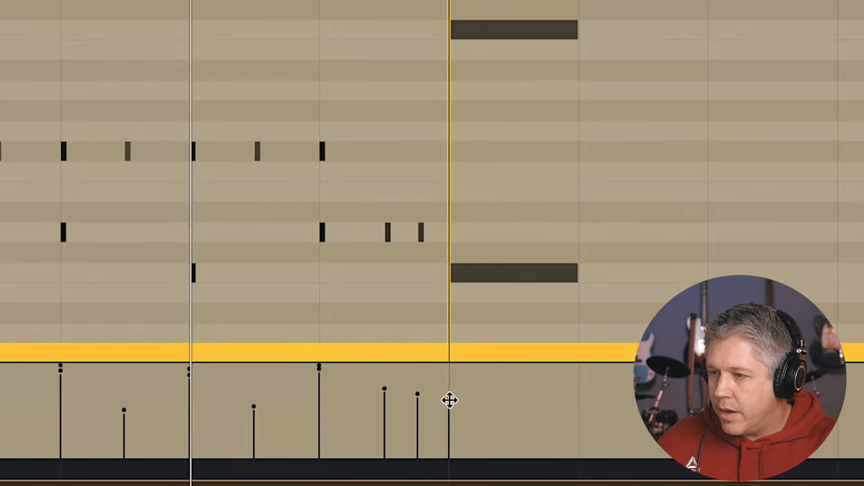
pyautogui.click(450, 400)
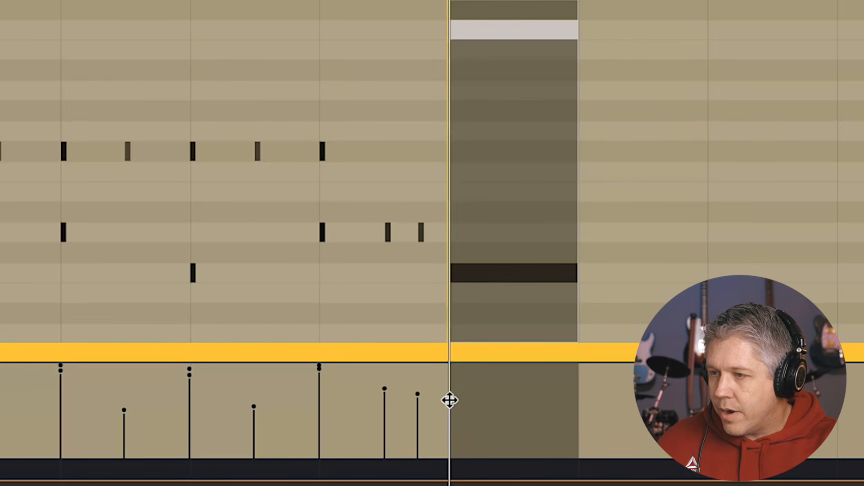
pyautogui.moveTo(449, 400); pyautogui.dragTo(450, 382)
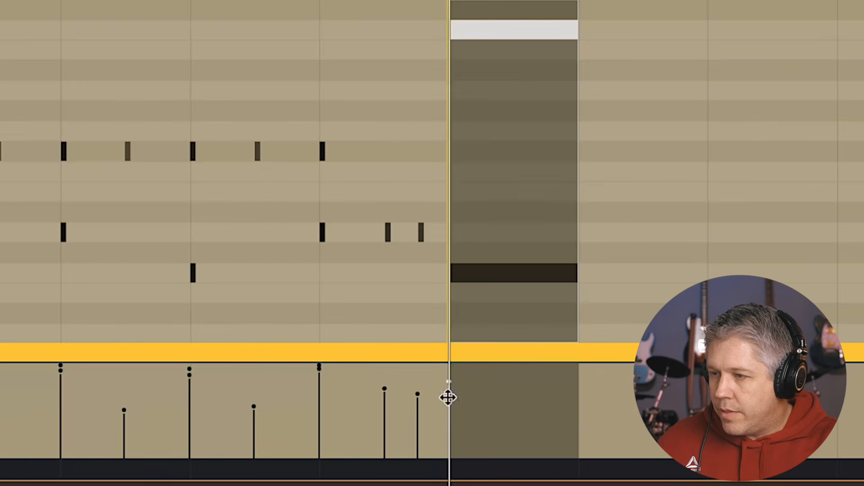
pyautogui.click(448, 398)
pyautogui.moveTo(449, 397); pyautogui.dragTo(447, 370)
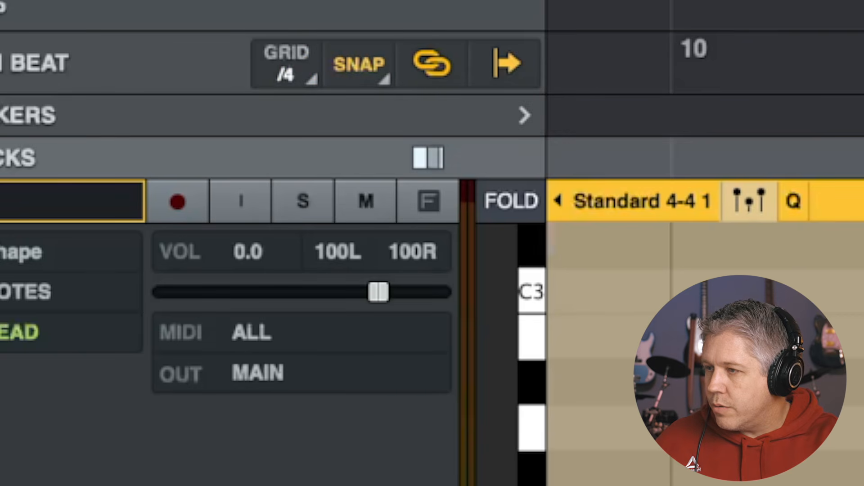
# Set the grid to 1/16 and add a short D2 snare note on the second sixteenth of bar 10's fourth beat
pyautogui.click(285, 72)
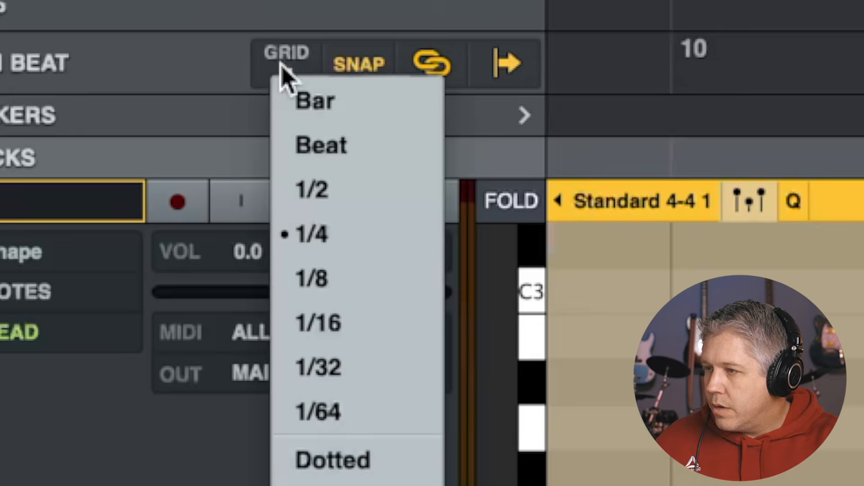
pyautogui.click(339, 324)
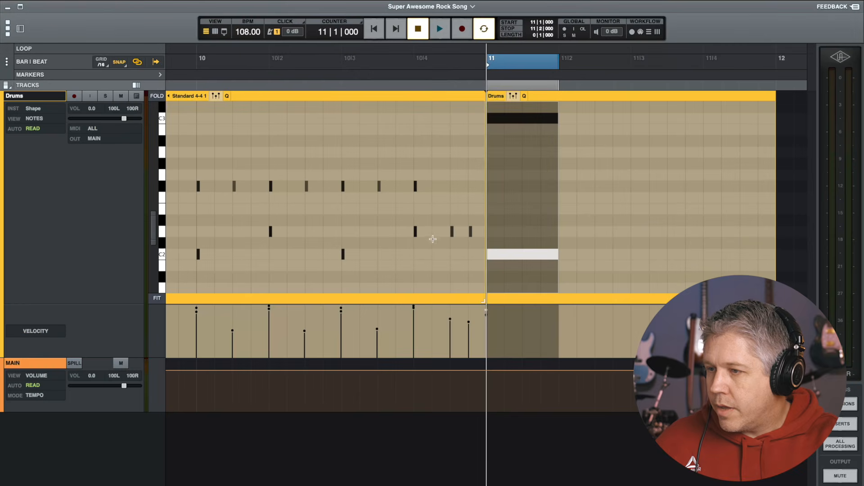
pyautogui.click(430, 234)
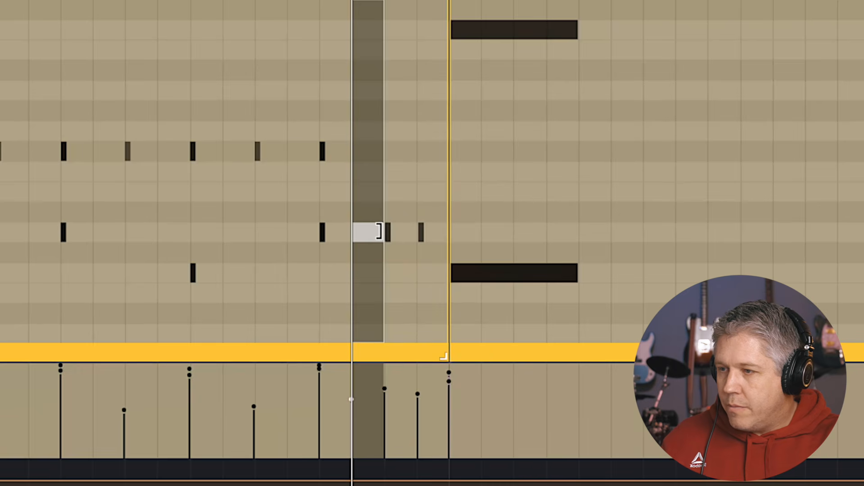
pyautogui.moveTo(375, 232); pyautogui.dragTo(356, 232)
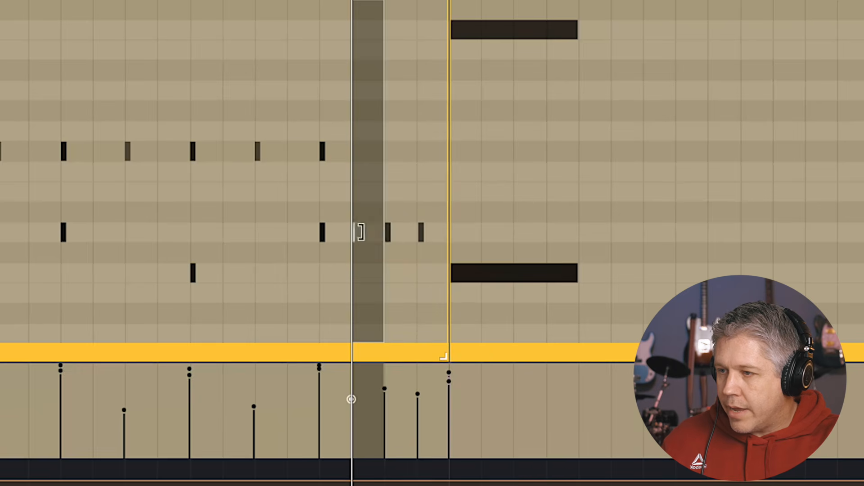
# Select the three snare notes at the end of bar 10 and raise their velocities
pyautogui.click(318, 268)
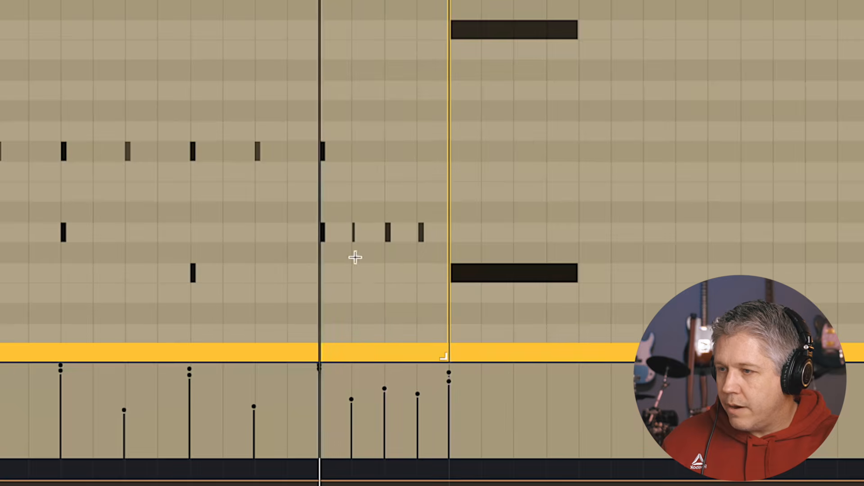
pyautogui.moveTo(346, 209); pyautogui.dragTo(423, 264)
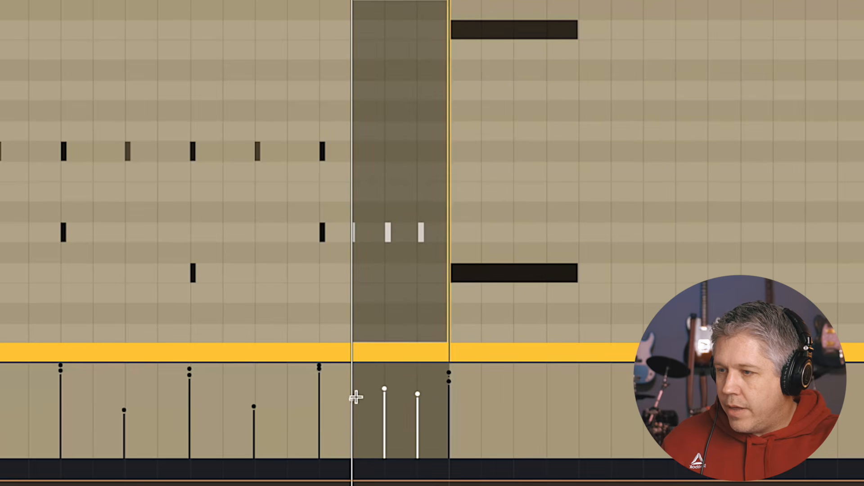
pyautogui.moveTo(350, 399); pyautogui.dragTo(350, 382)
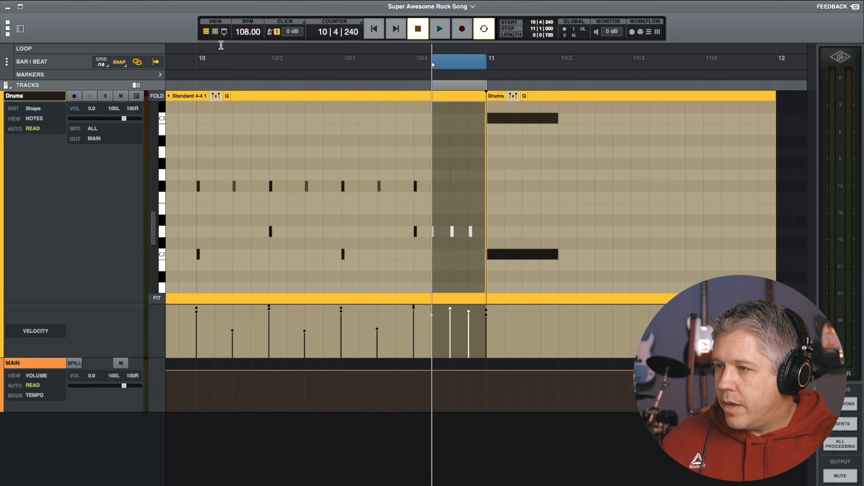
# Play back the fill from bar 10 and stop
pyautogui.click(201, 63)
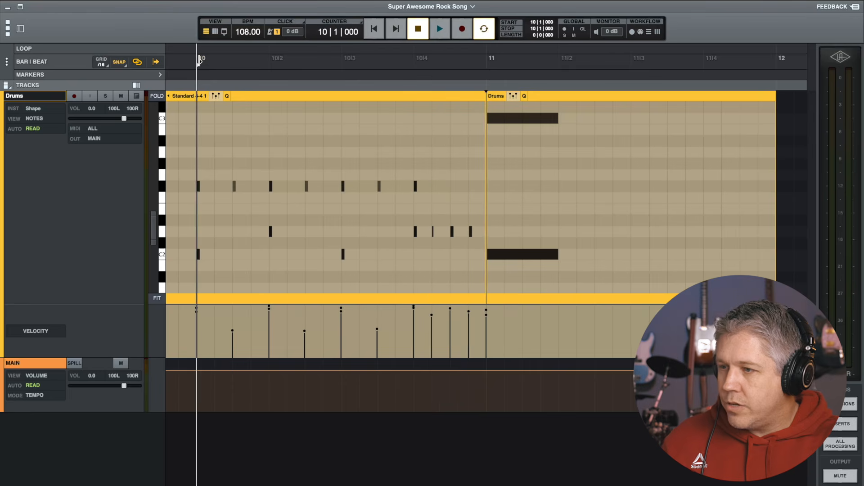
pyautogui.press('space')
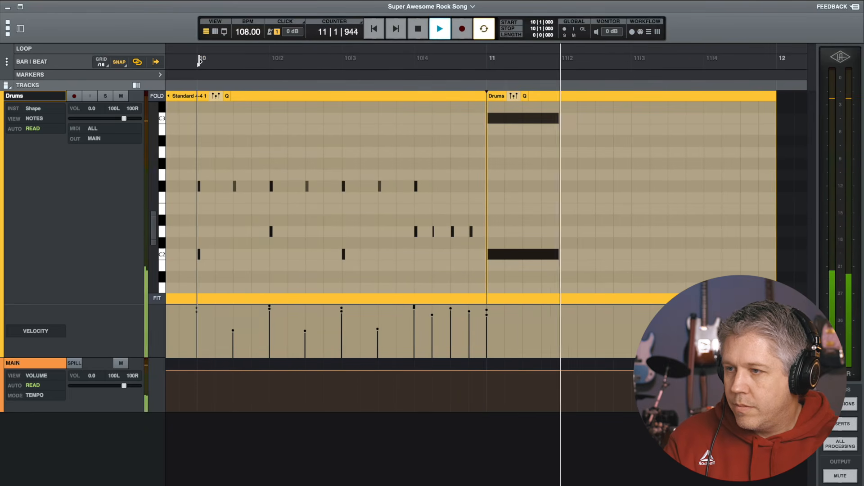
pyautogui.press('space')
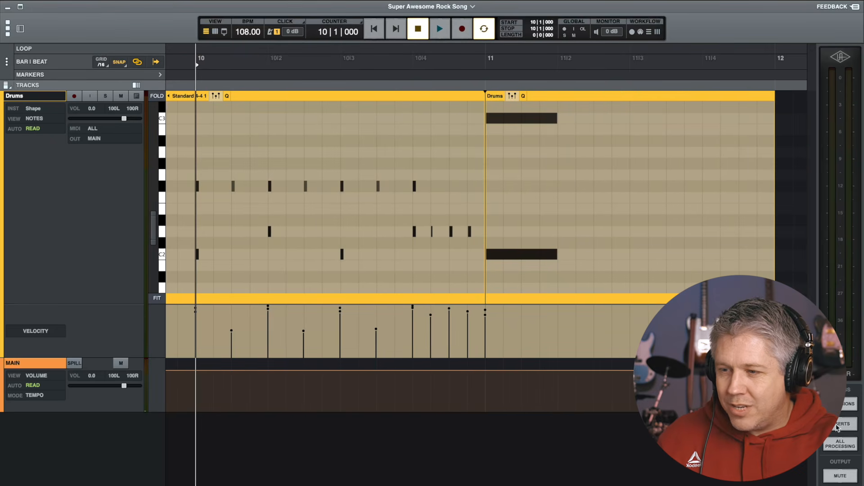
# Set the Drums track height to Medium (Default)
pyautogui.press('w')
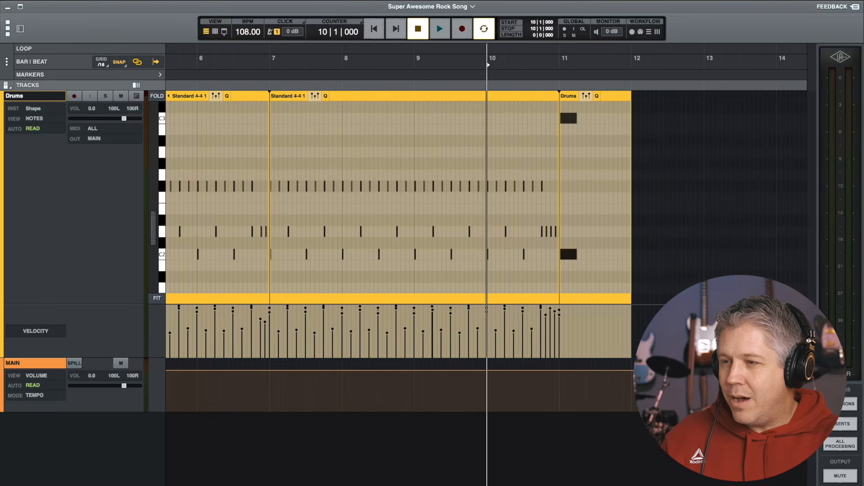
pyautogui.hscroll(-5, 472, 277)
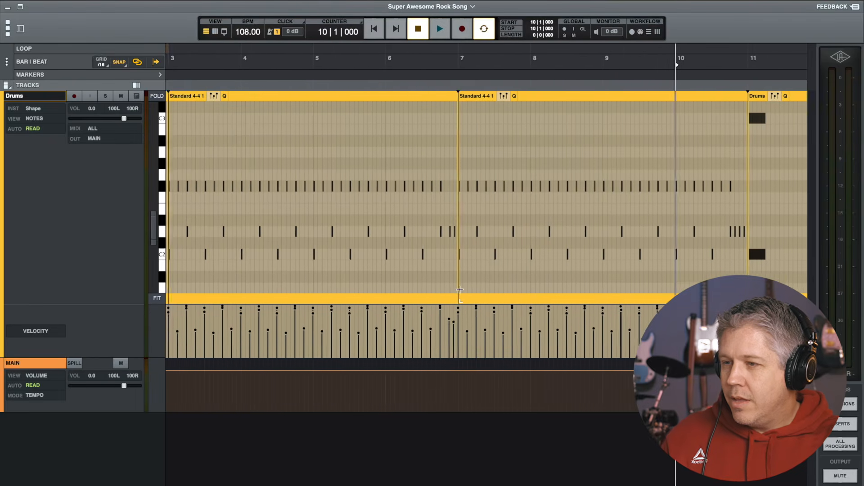
pyautogui.hscroll(5, 472, 277)
pyautogui.hscroll(-3, 472, 278)
pyautogui.press('w')
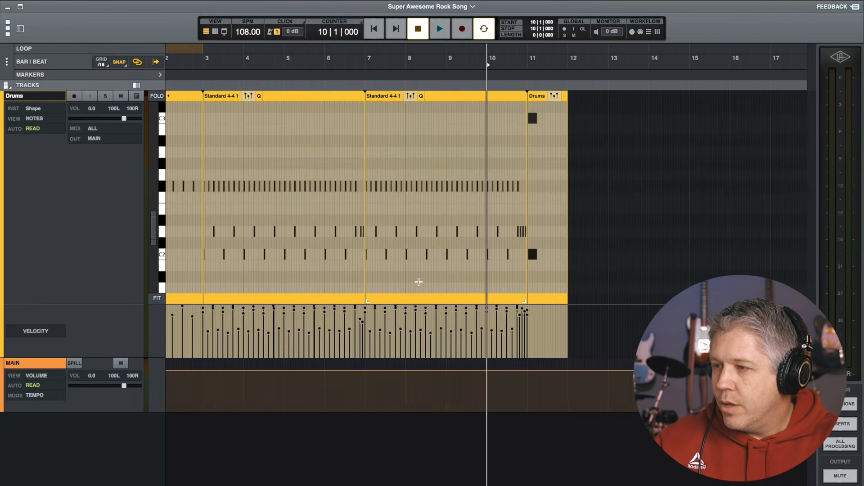
pyautogui.hscroll(-3, 406, 282)
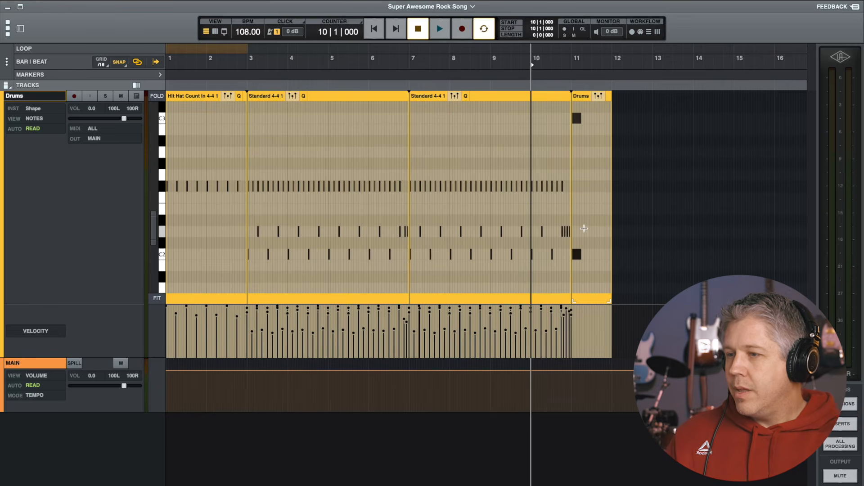
pyautogui.click(598, 96)
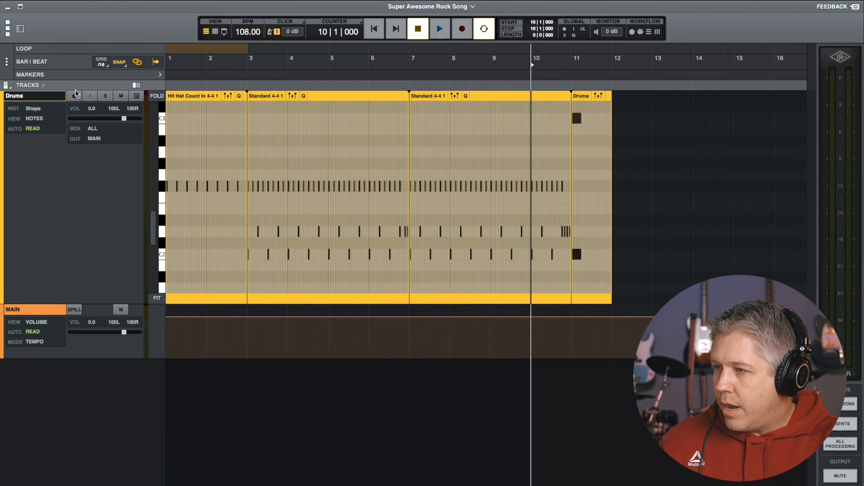
pyautogui.click(7, 86)
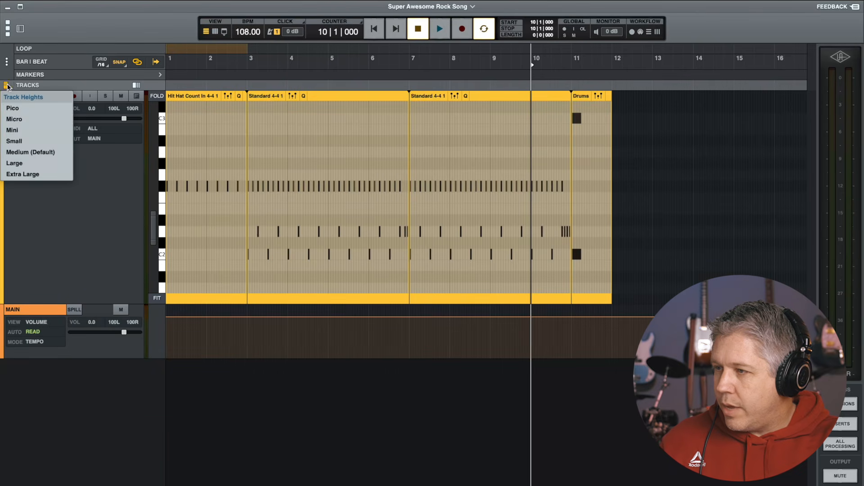
pyautogui.click(31, 152)
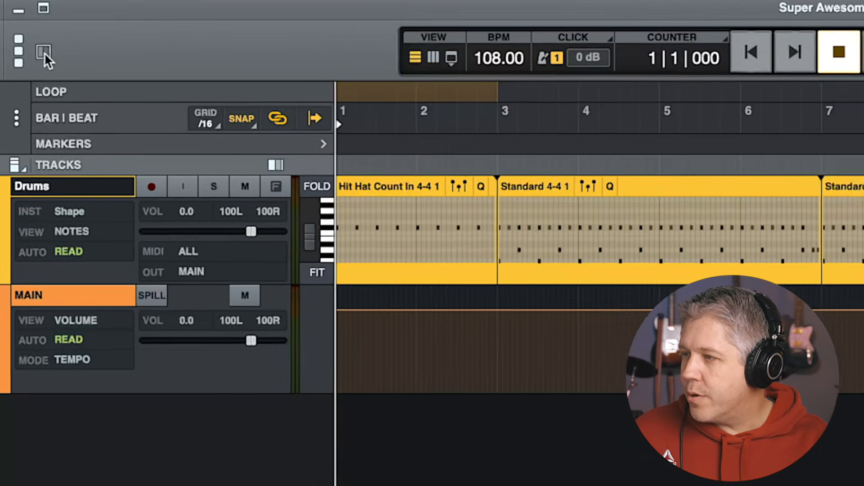
# Create three mono audio tracks named Guitar with the tape setting at NONE
pyautogui.click(44, 53)
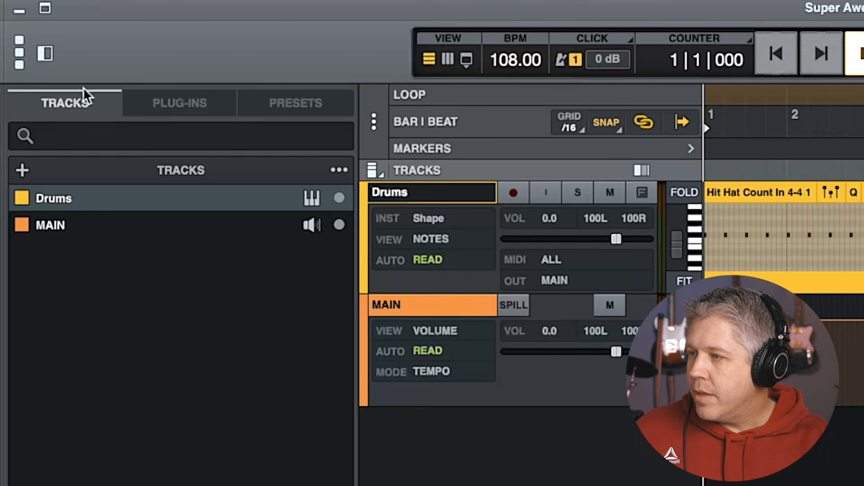
pyautogui.click(23, 170)
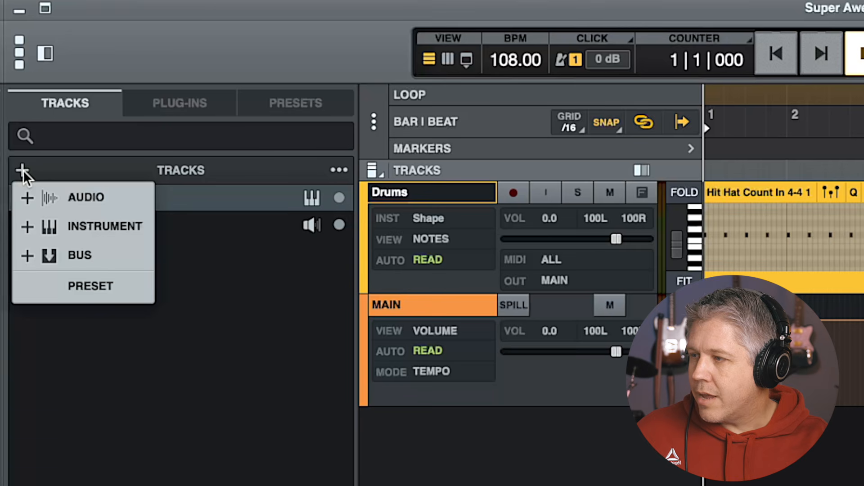
pyautogui.click(80, 199)
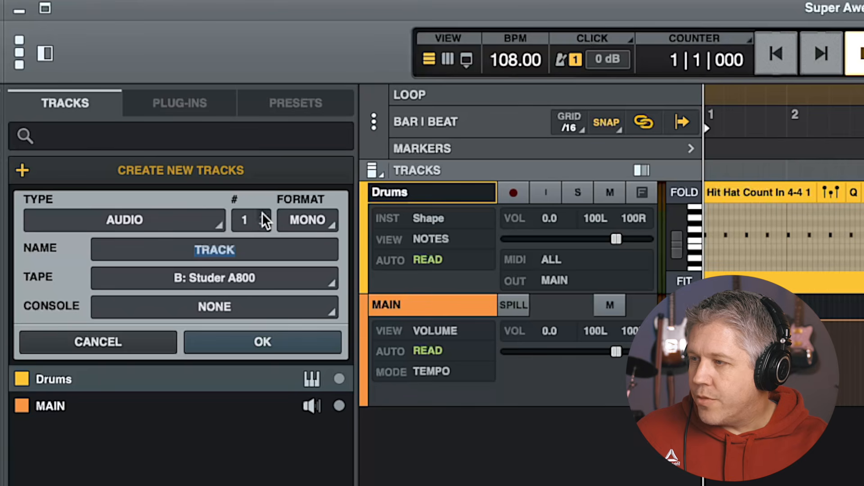
pyautogui.click(266, 215)
pyautogui.click(266, 215)
pyautogui.click(248, 220)
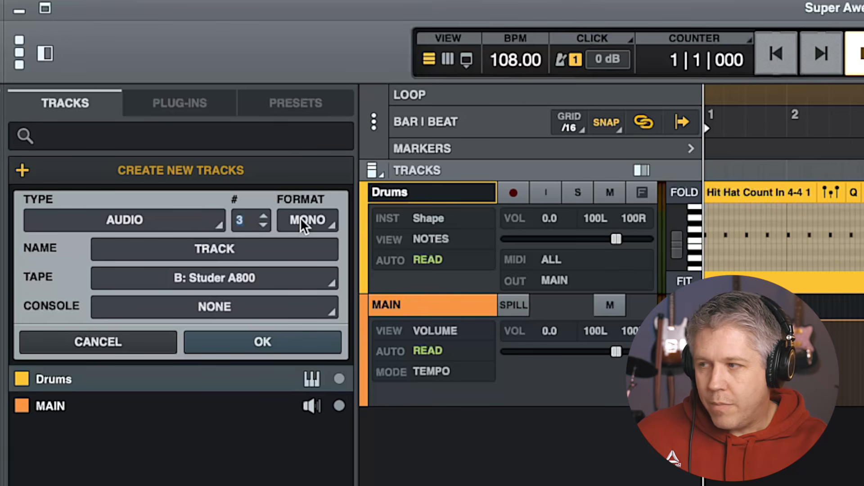
pyautogui.click(224, 248)
pyautogui.write('Guitar')
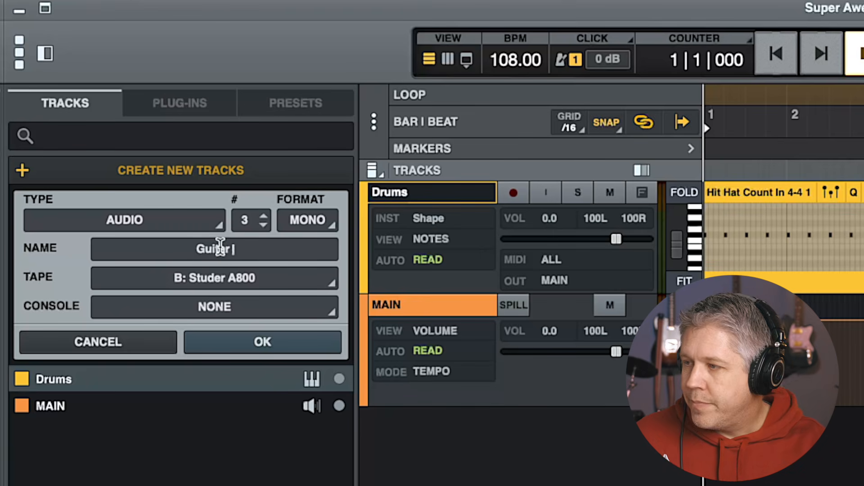
pyautogui.click(204, 272)
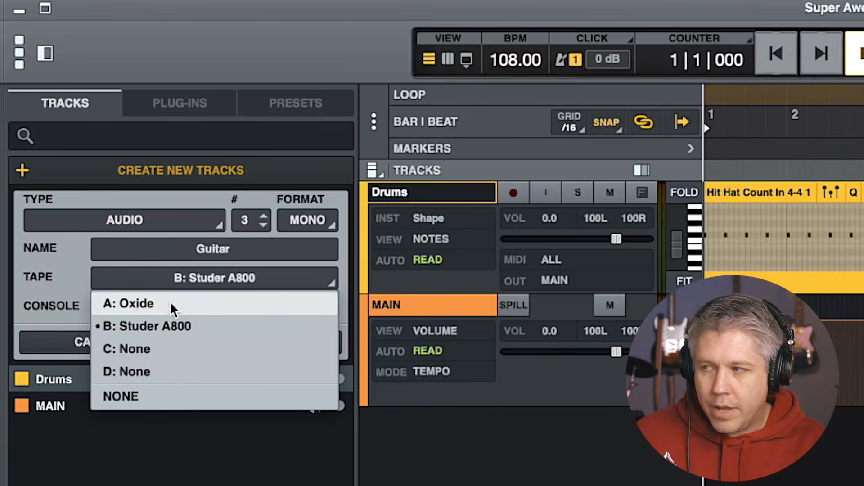
pyautogui.click(145, 396)
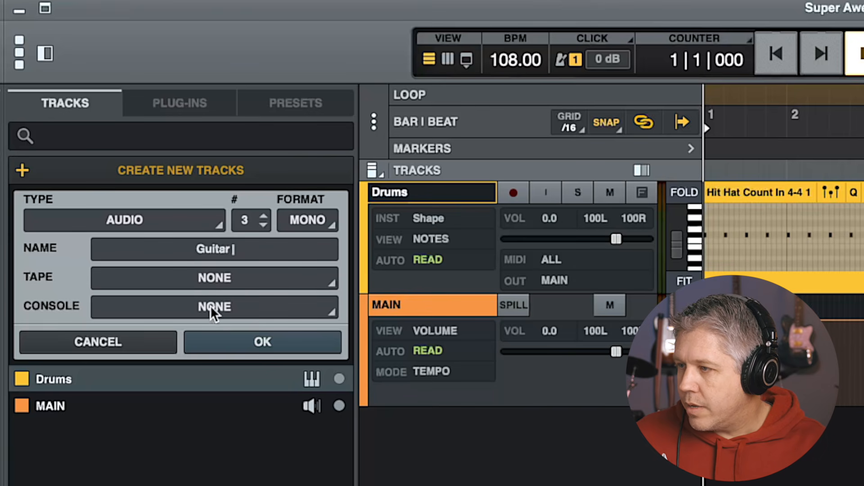
pyautogui.click(255, 338)
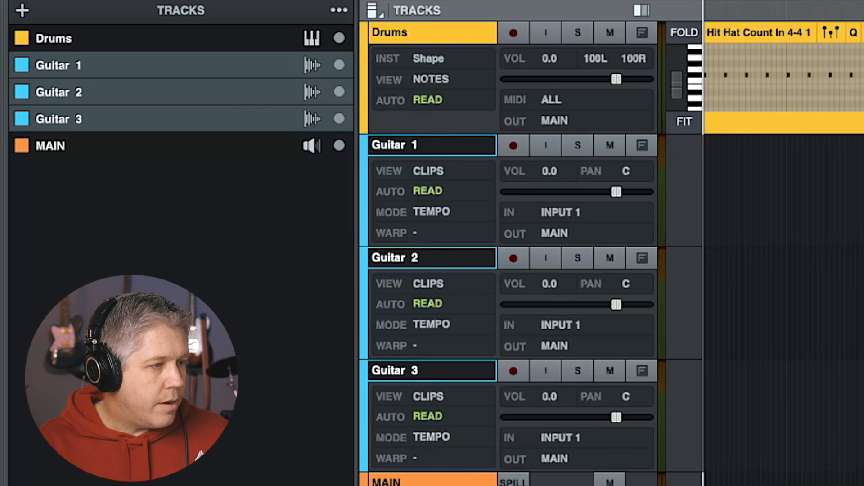
# Rename the third guitar track to Bass and move it directly under the Drums track
pyautogui.doubleClick(406, 373)
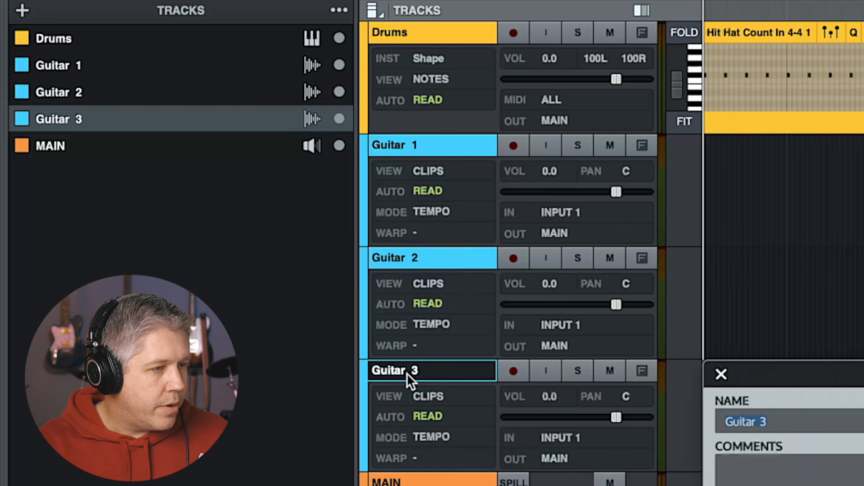
pyautogui.moveTo(786, 424); pyautogui.dragTo(730, 419)
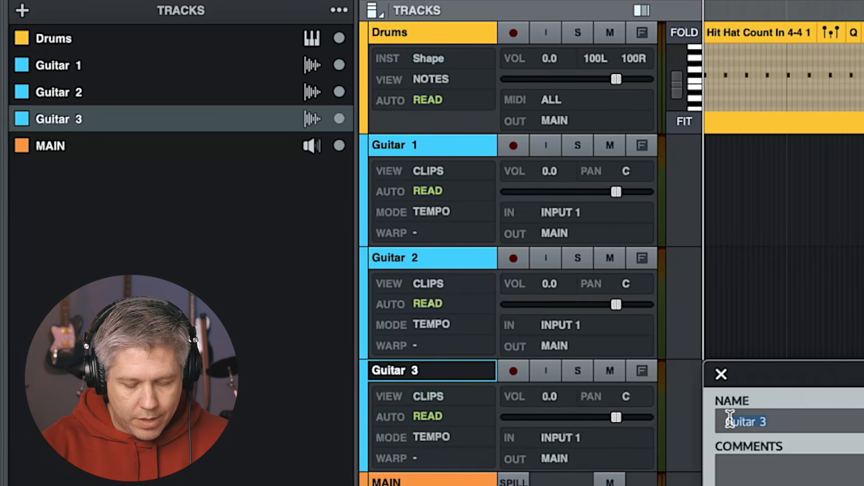
pyautogui.write('Bass')
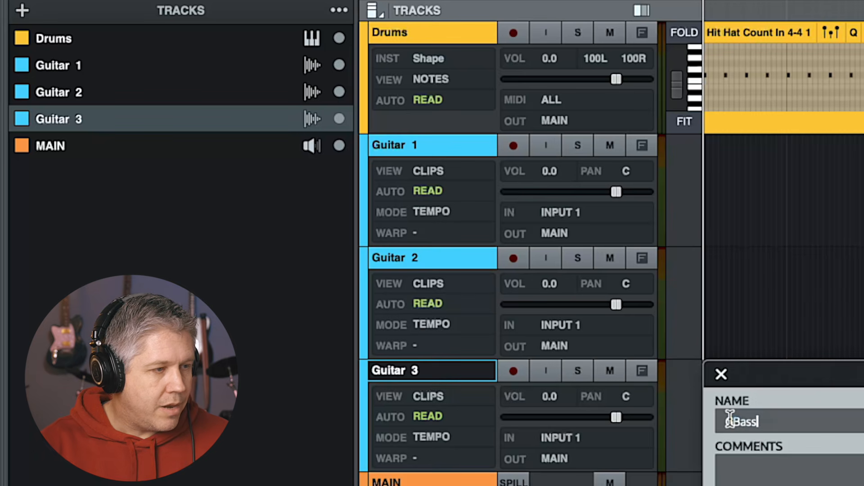
pyautogui.press('Return')
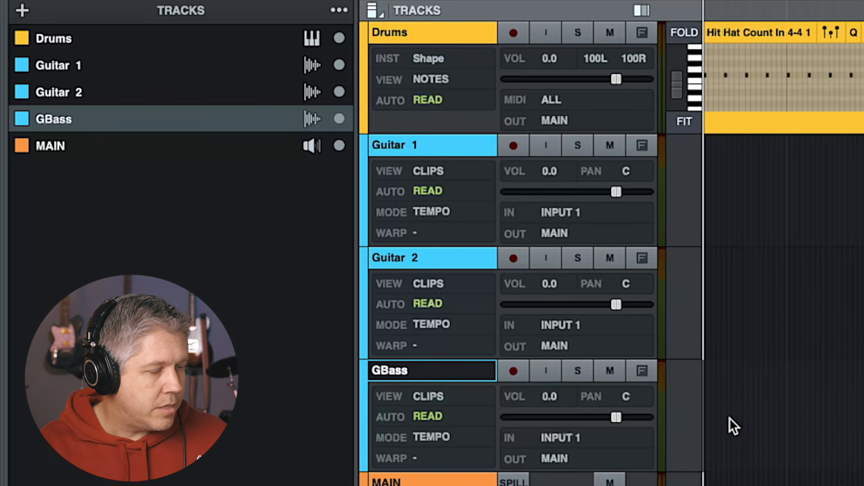
pyautogui.doubleClick(408, 373)
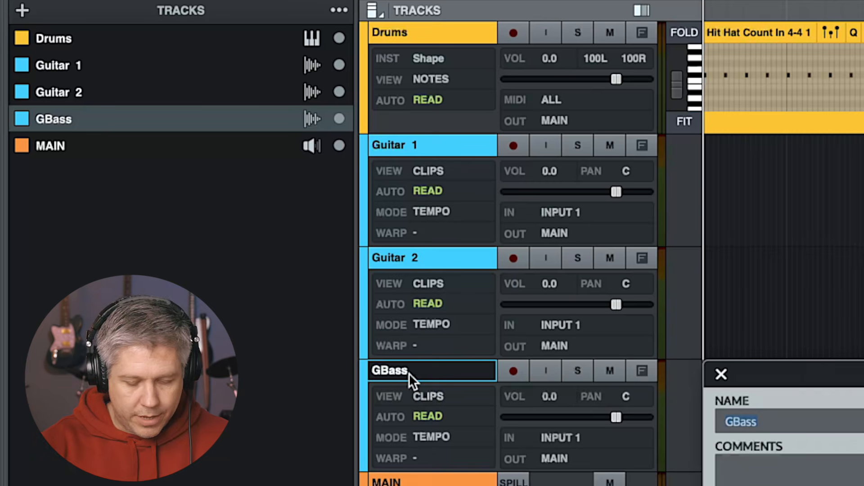
pyautogui.write('Bass')
pyautogui.press('Return')
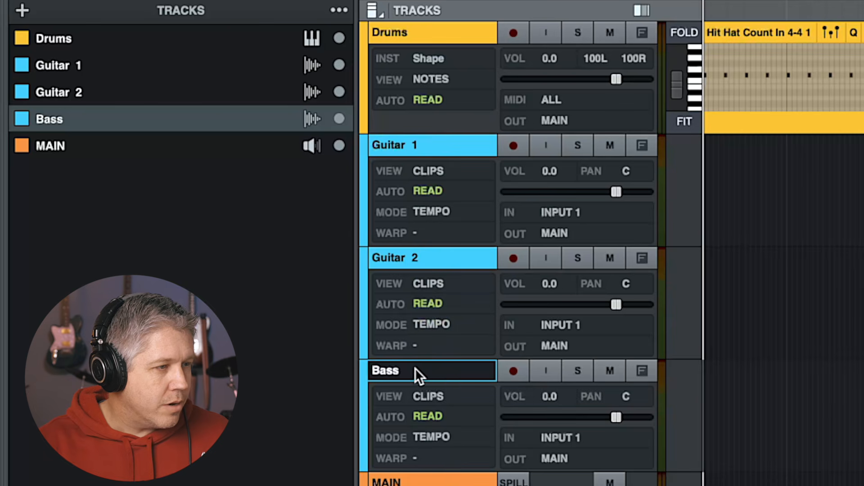
pyautogui.moveTo(426, 370); pyautogui.dragTo(412, 258)
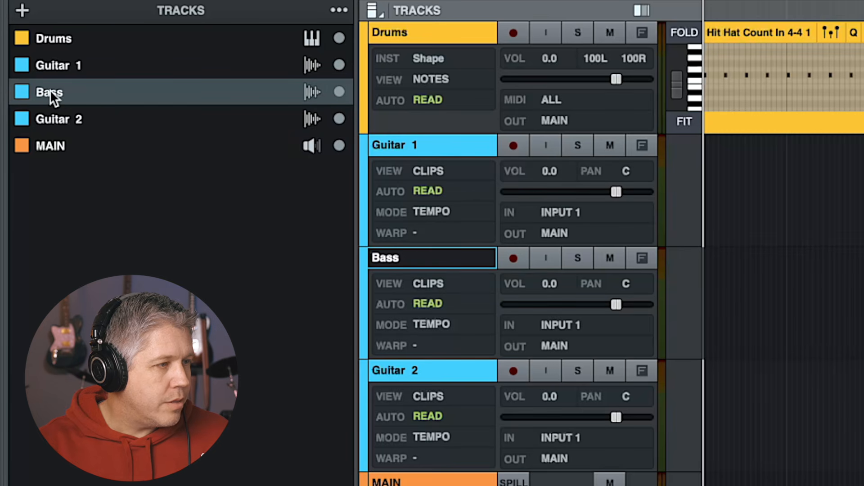
pyautogui.moveTo(50, 77)
pyautogui.mouseDown()
pyautogui.moveTo(49, 51)
pyautogui.moveTo(44, 109)
pyautogui.moveTo(53, 118)
pyautogui.moveTo(53, 69)
pyautogui.mouseUp()
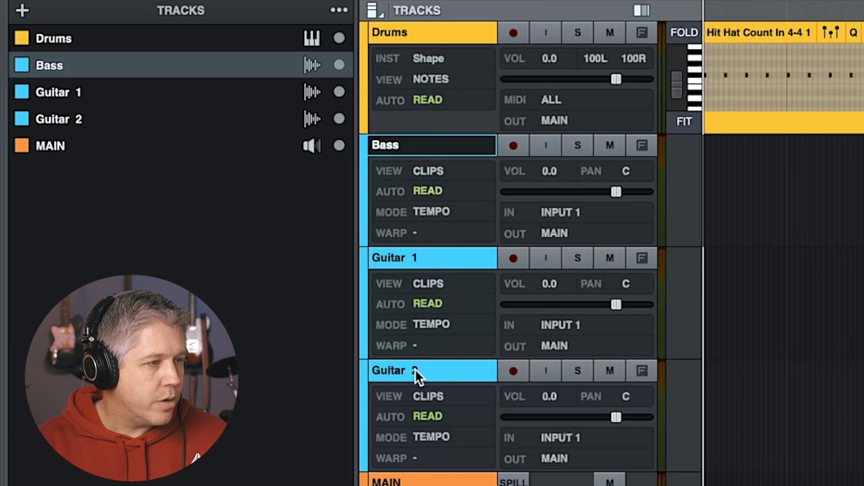
# Color the Bass and both Guitar tracks green and the Drums track orange
pyautogui.keyDown('shift'); pyautogui.click(50, 117); pyautogui.keyUp('shift')
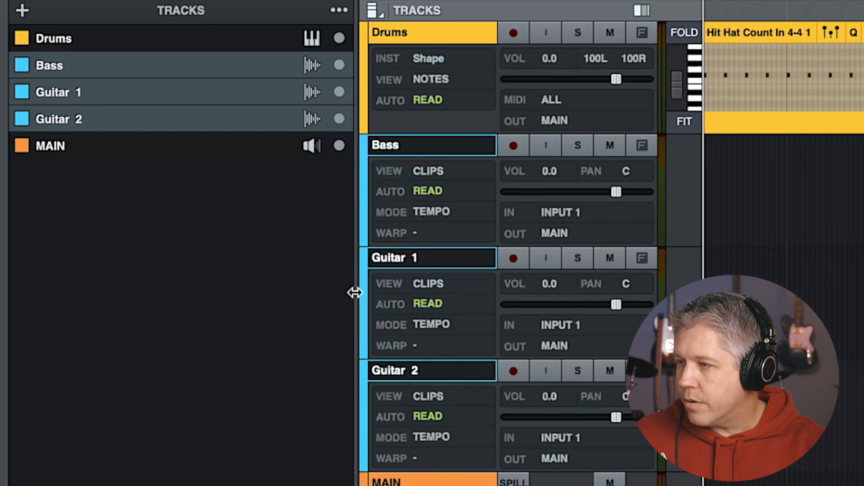
pyautogui.click(22, 118)
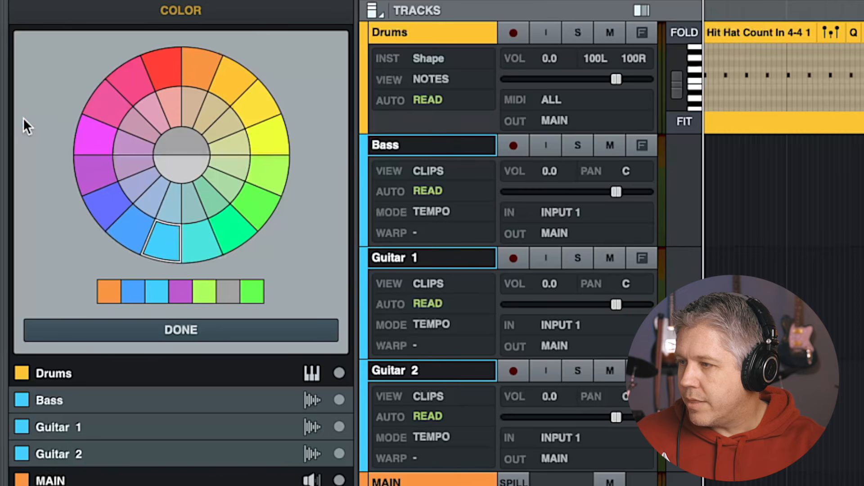
pyautogui.click(249, 203)
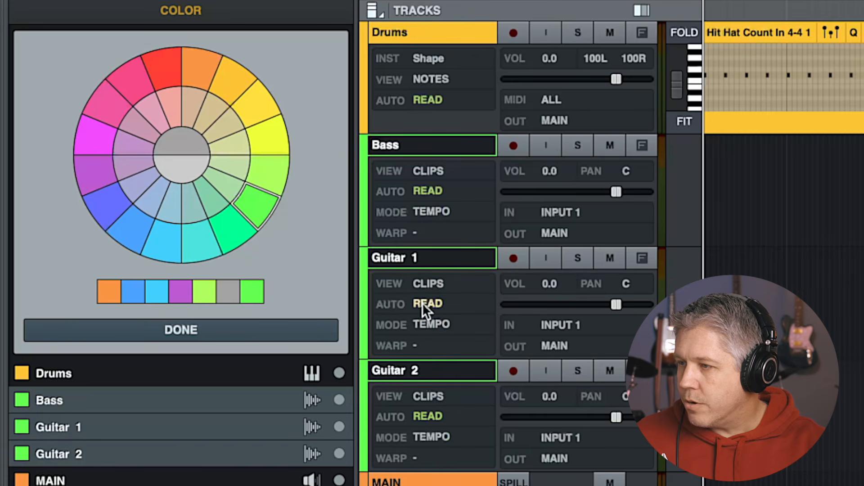
pyautogui.click(432, 35)
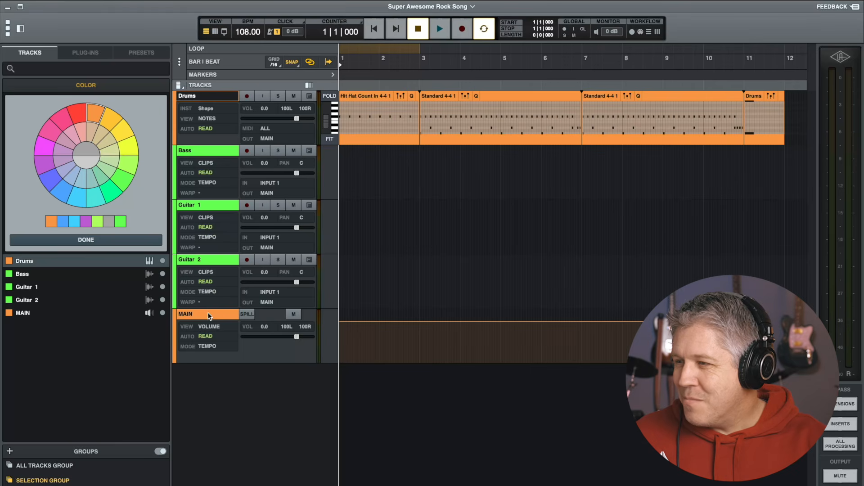
pyautogui.click(92, 162)
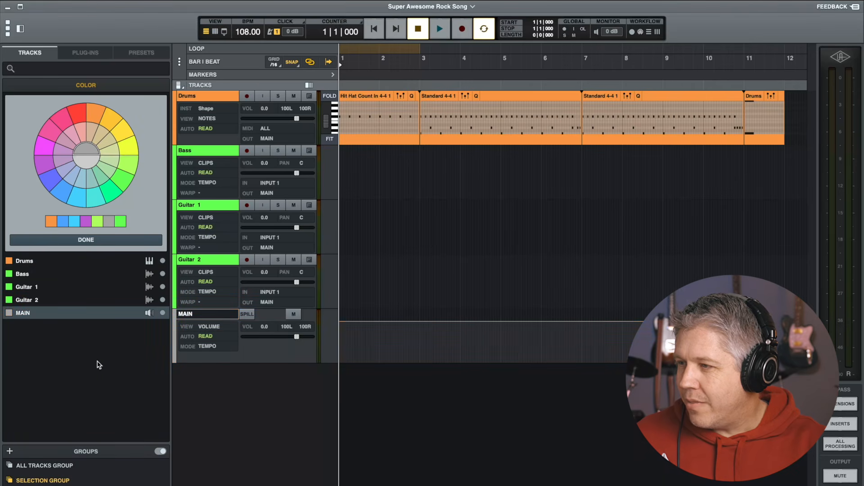
pyautogui.click(81, 240)
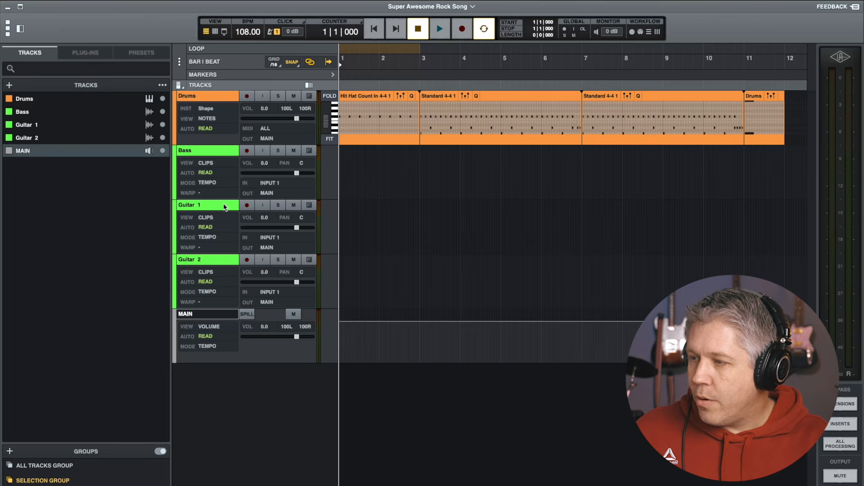
# Show the Focus panel for the Guitar 1 track
pyautogui.click(224, 207)
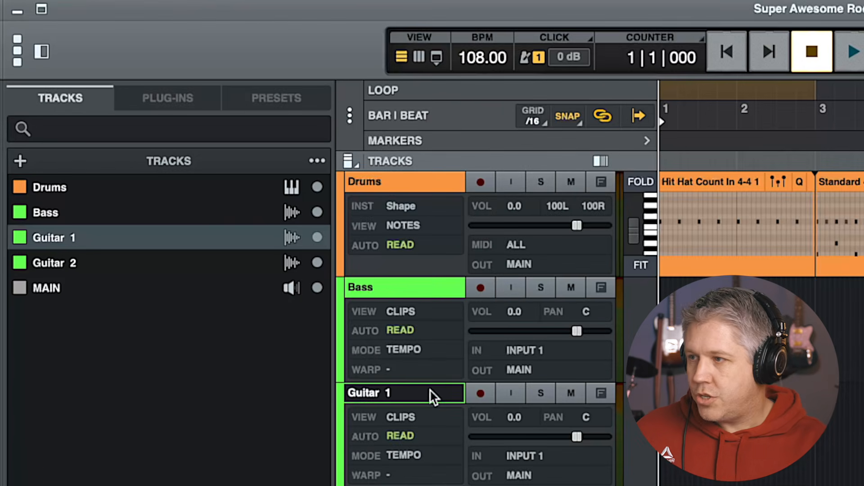
pyautogui.click(438, 57)
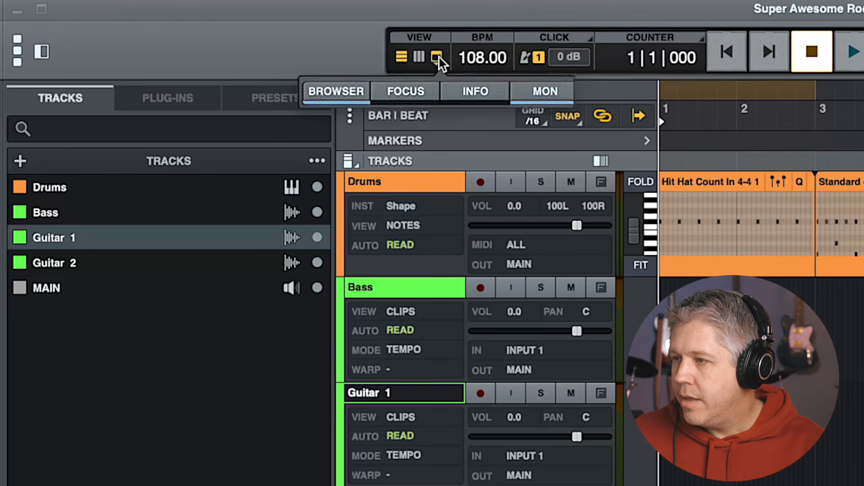
pyautogui.click(400, 93)
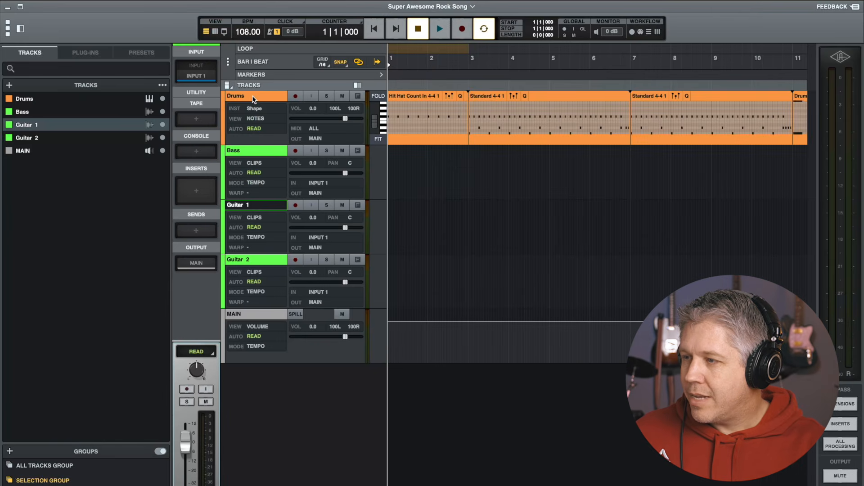
# Review the Drums, Bass and Guitar 1 channel settings in Focus and open the plug-ins browser
pyautogui.click(254, 98)
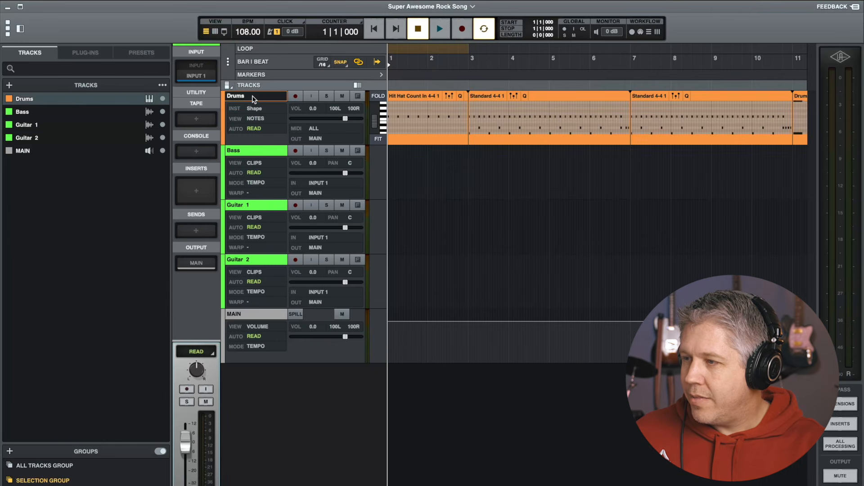
pyautogui.click(257, 151)
pyautogui.click(256, 205)
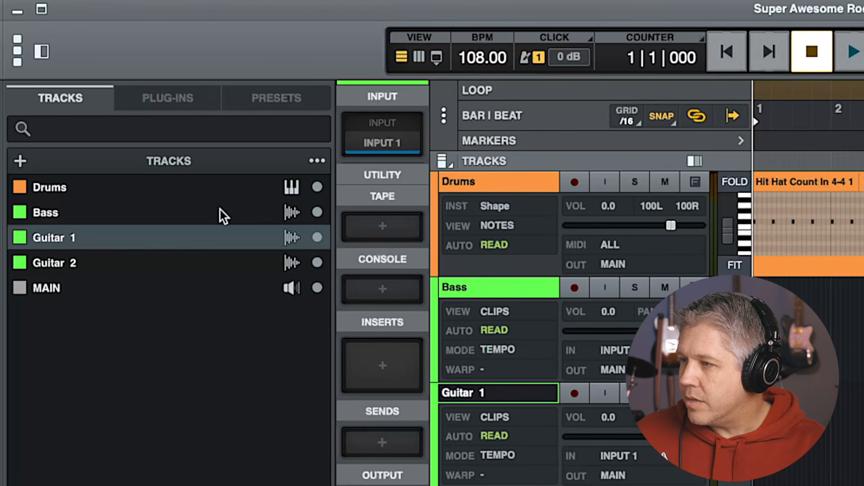
pyautogui.click(166, 96)
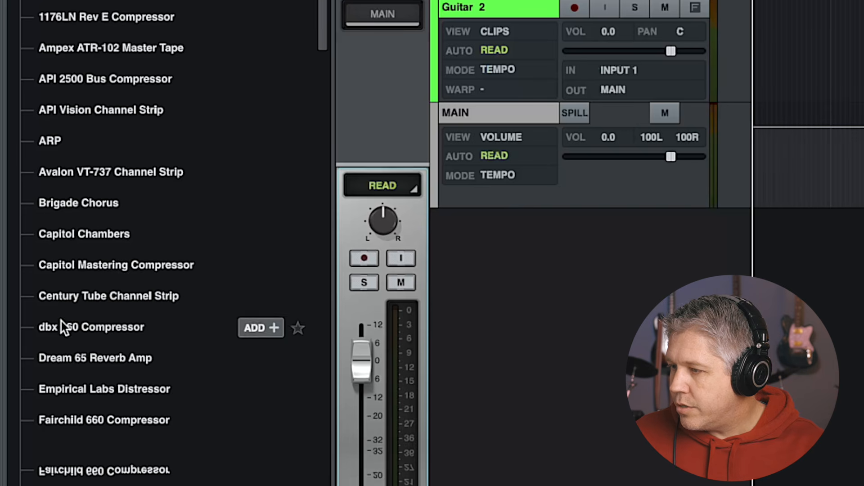
# Add the Dream 65 Reverb Amp plug-in as an insert on the Guitar 1 track
pyautogui.click(62, 356)
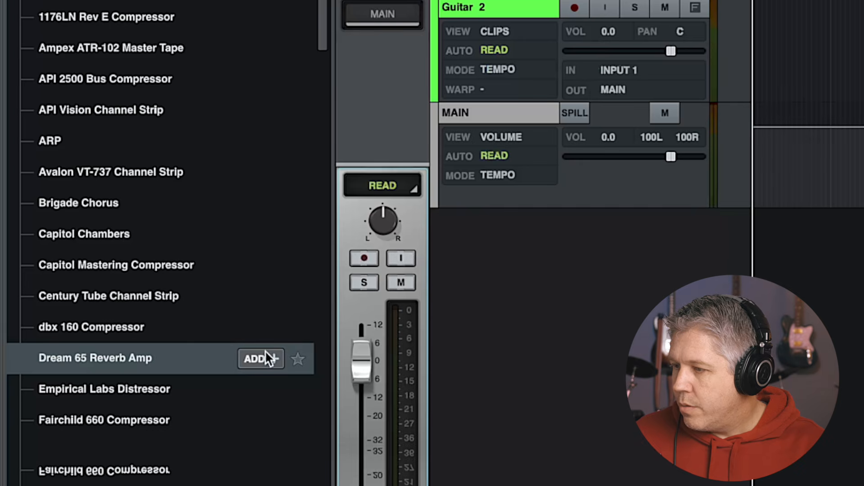
pyautogui.click(254, 359)
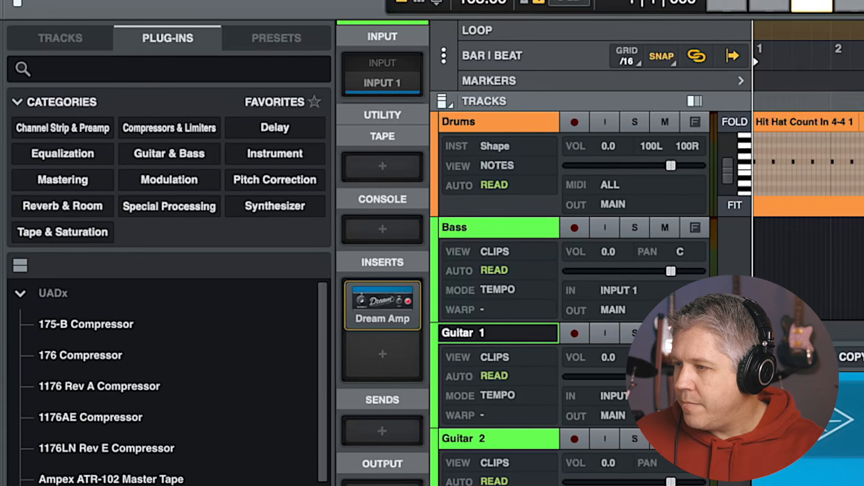
pyautogui.moveTo(376, 312)
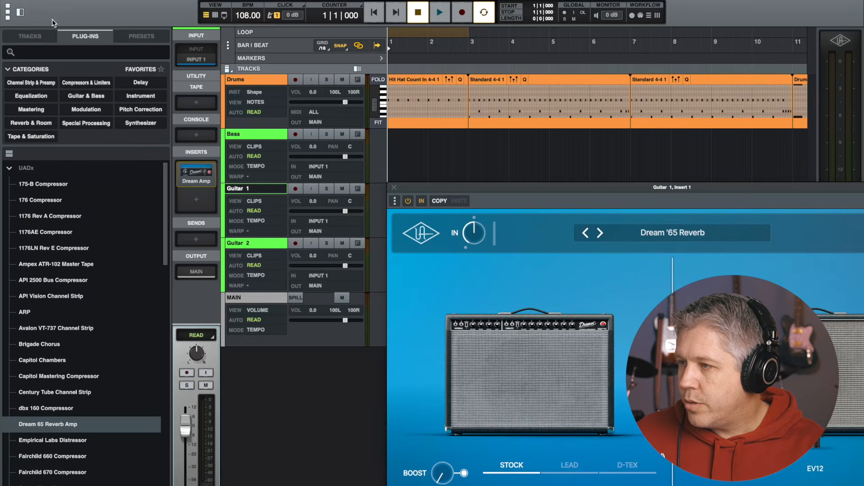
# Hide the browser, reposition the plug-in window, and step through presets to load Eviction in Dream '65 Reverb
pyautogui.click(20, 12)
pyautogui.moveTo(486, 187); pyautogui.dragTo(348, 116)
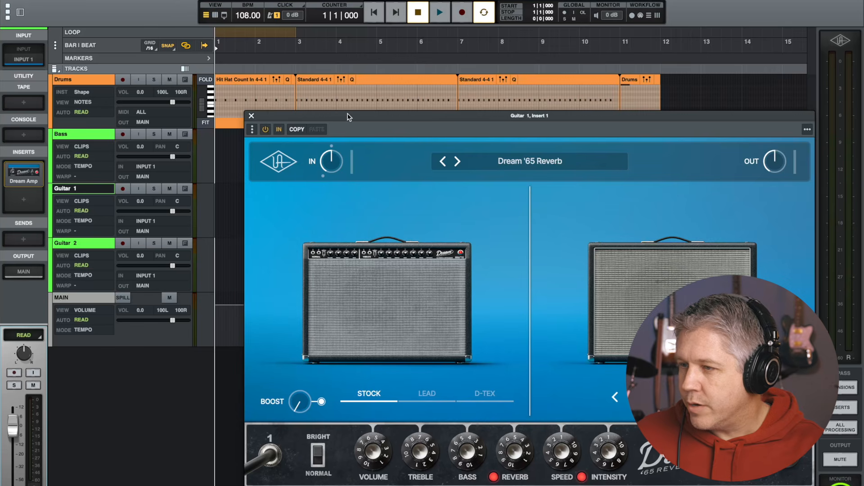
pyautogui.click(458, 161)
pyautogui.click(458, 161)
pyautogui.click(457, 160)
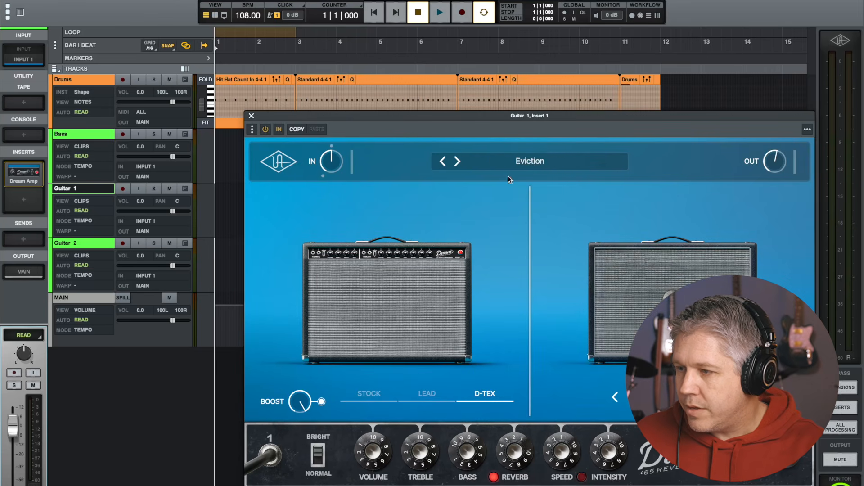
# Adjust the amp's Boost, Volume, Treble, Bass and Bright switch settings, then close the plug-in window
pyautogui.click(322, 402)
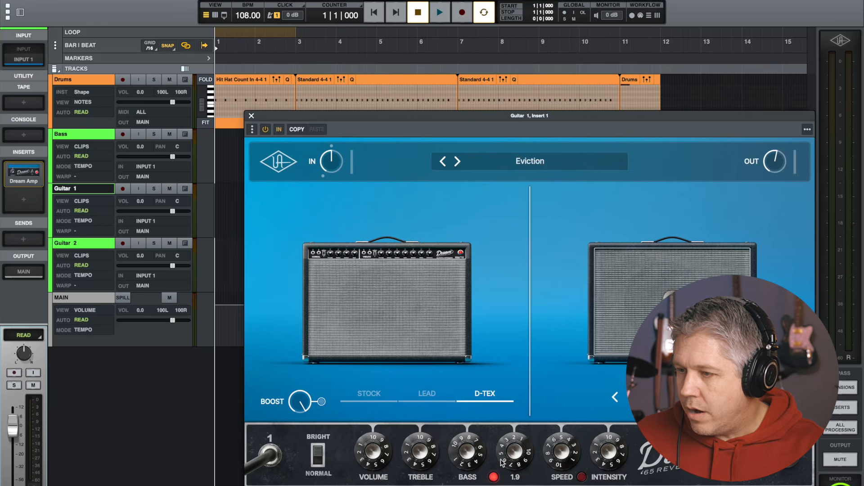
pyautogui.moveTo(380, 451); pyautogui.dragTo(372, 481)
pyautogui.moveTo(420, 450); pyautogui.dragTo(419, 478)
pyautogui.moveTo(471, 463); pyautogui.dragTo(463, 475)
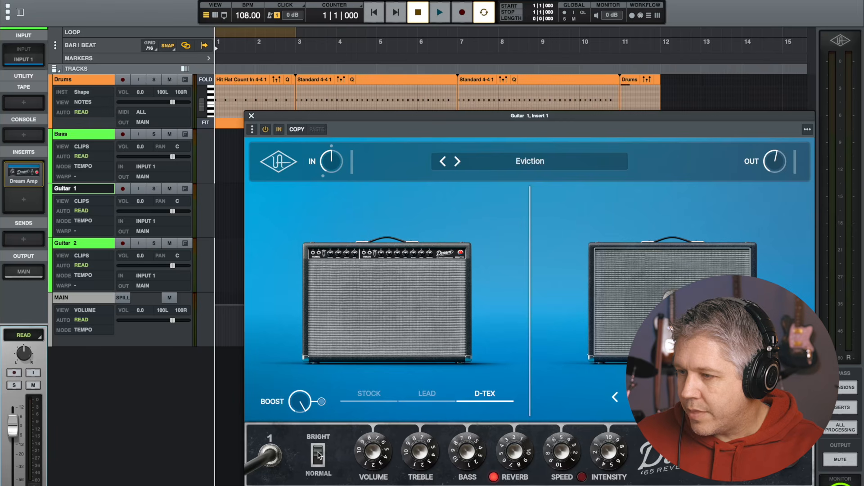
pyautogui.click(316, 465)
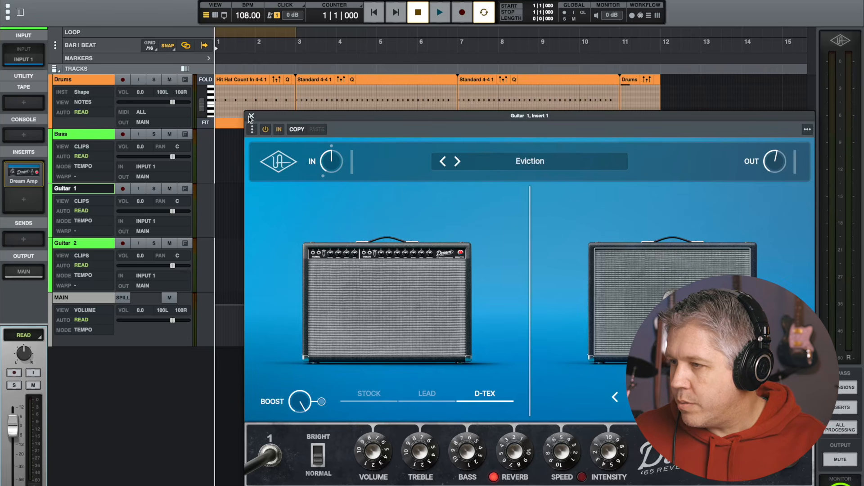
pyautogui.click(251, 117)
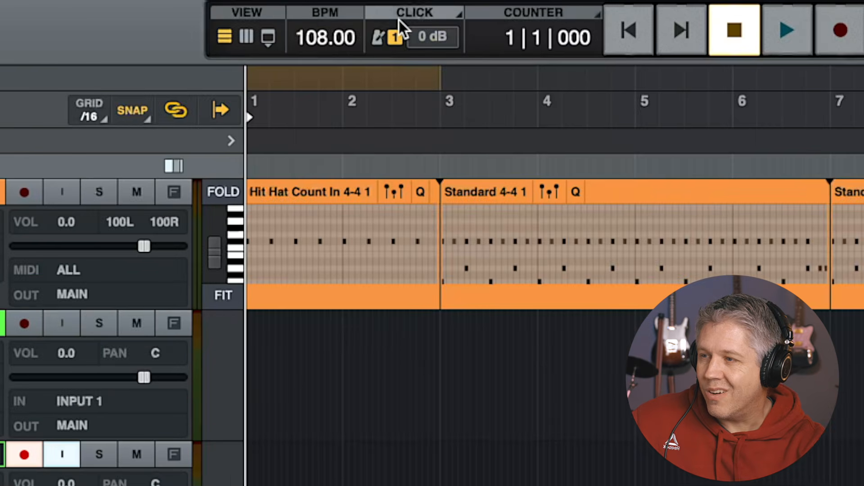
# Play and stop the session, then turn the metronome click off and enable the one-bar count-in
pyautogui.press('space')
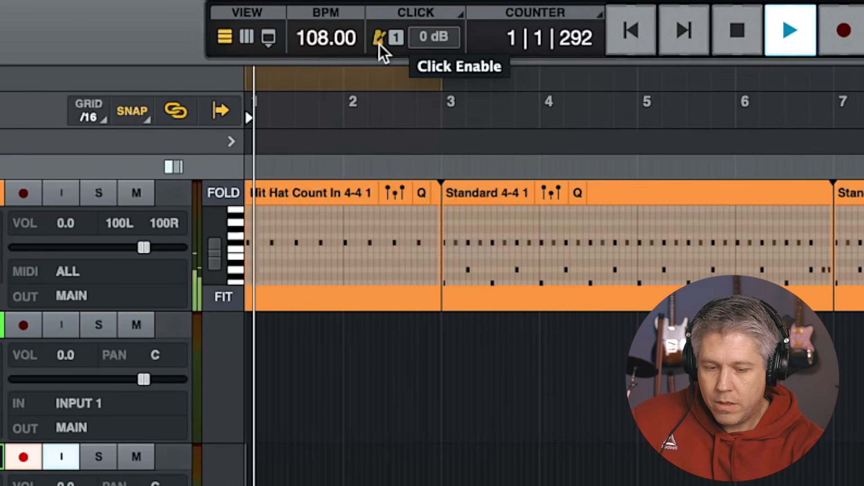
pyautogui.press('space')
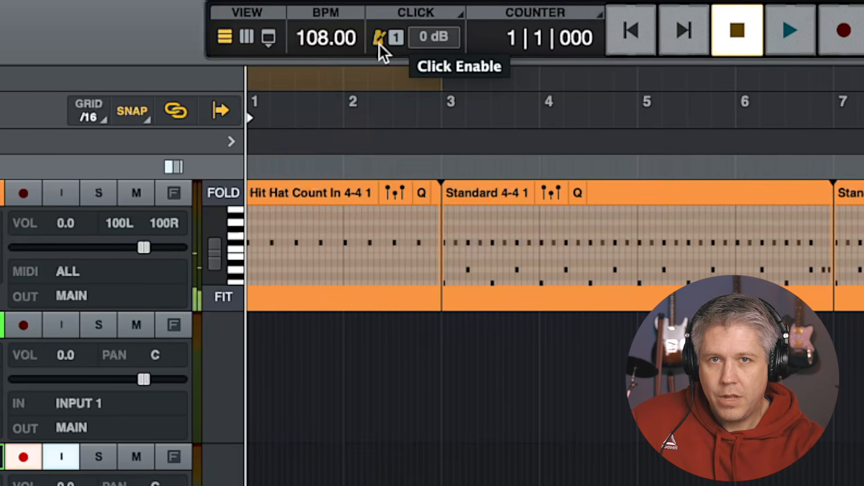
pyautogui.click(379, 40)
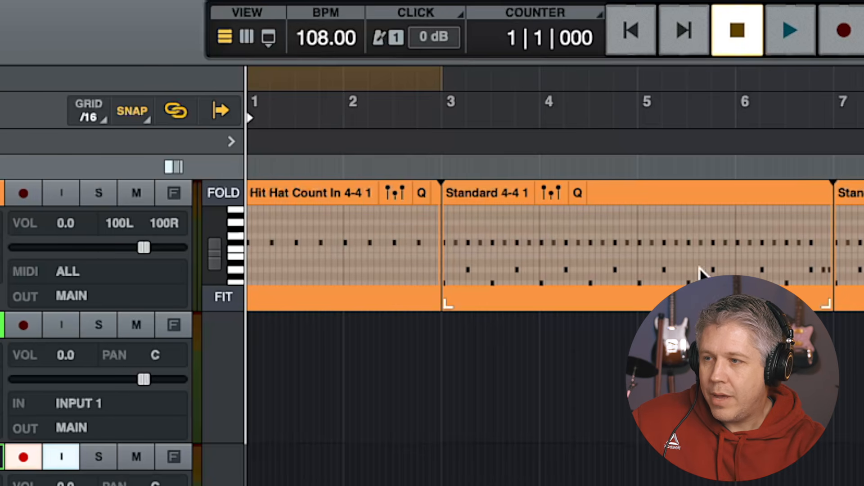
pyautogui.click(396, 39)
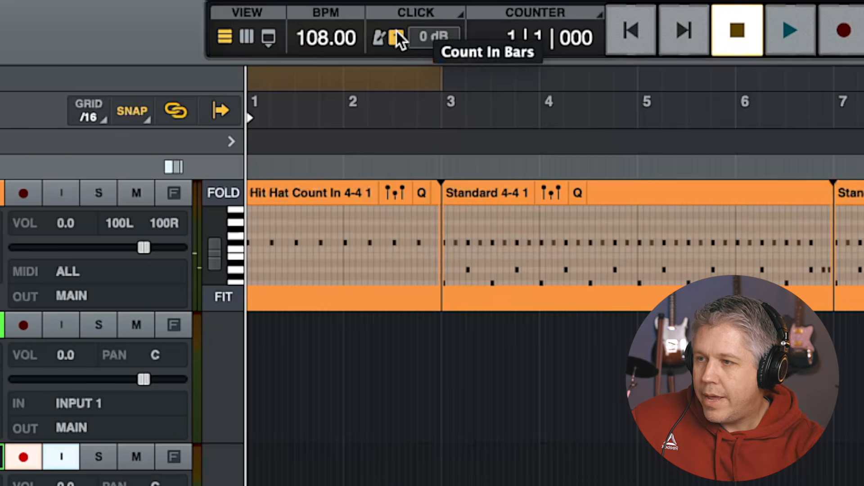
# Start a recording pass and stop it
pyautogui.click(843, 35)
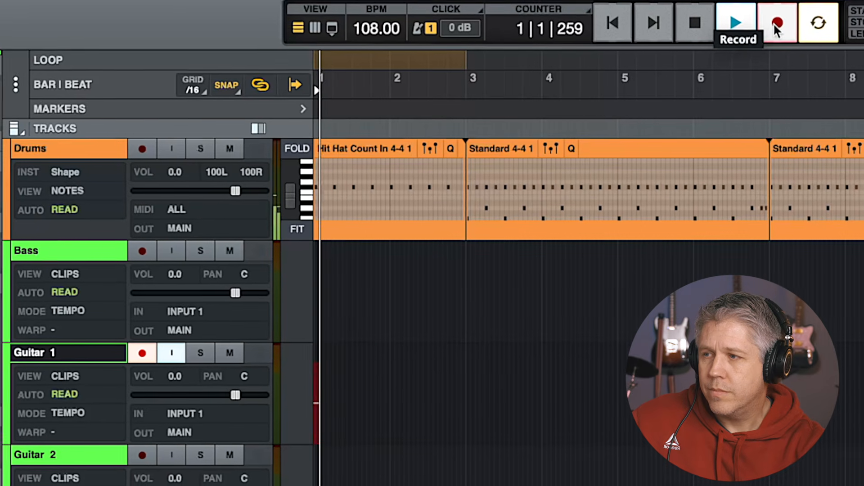
pyautogui.click(696, 22)
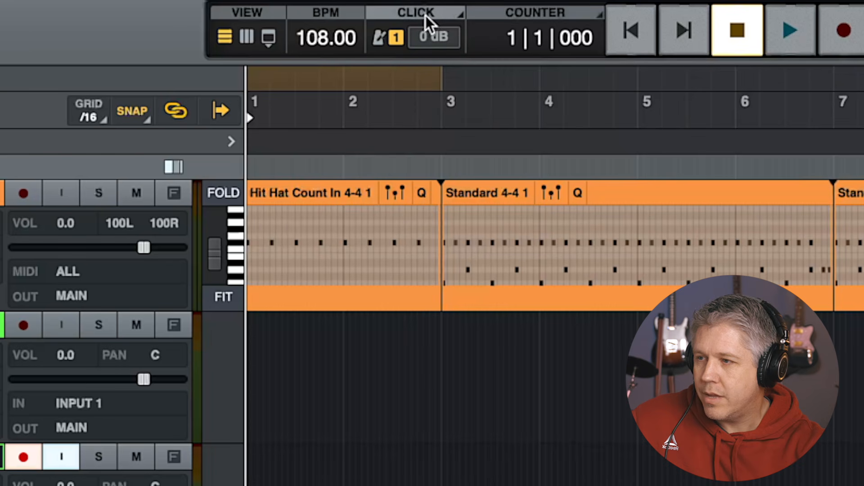
# Open and review the click options for count-in bars and click level
pyautogui.click(429, 107)
pyautogui.click(458, 109)
pyautogui.click(397, 111)
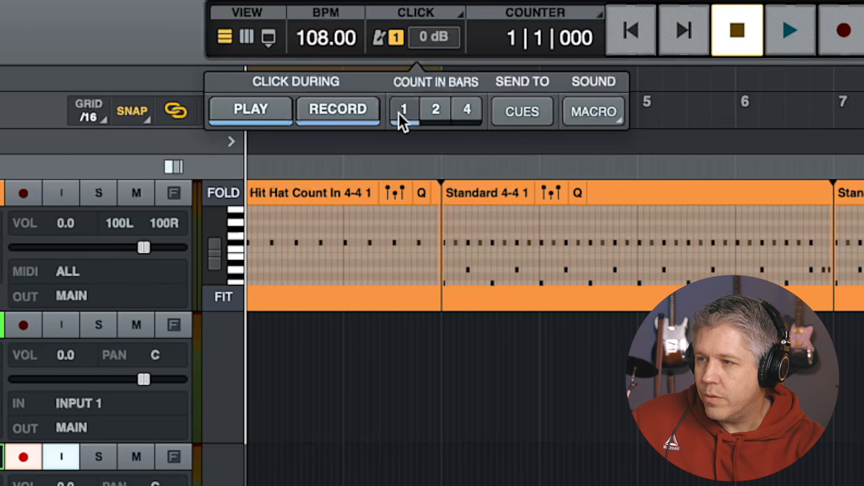
pyautogui.click(391, 36)
pyautogui.doubleClick(432, 29)
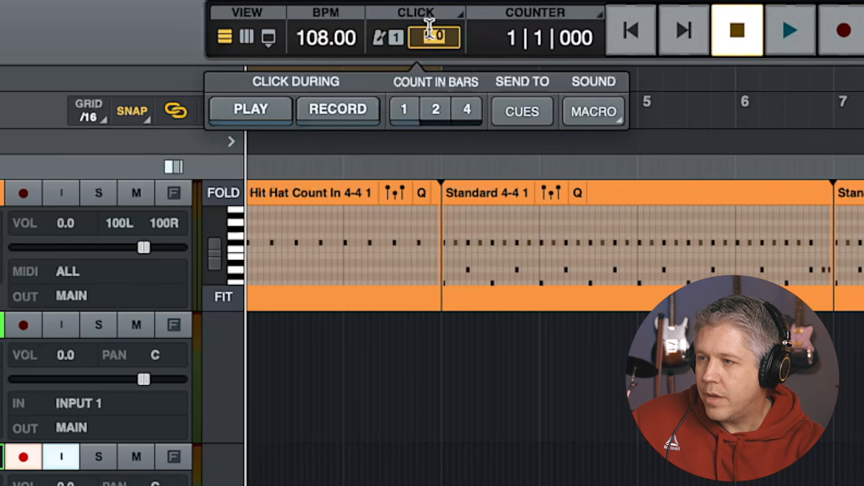
pyautogui.click(415, 18)
pyautogui.click(381, 382)
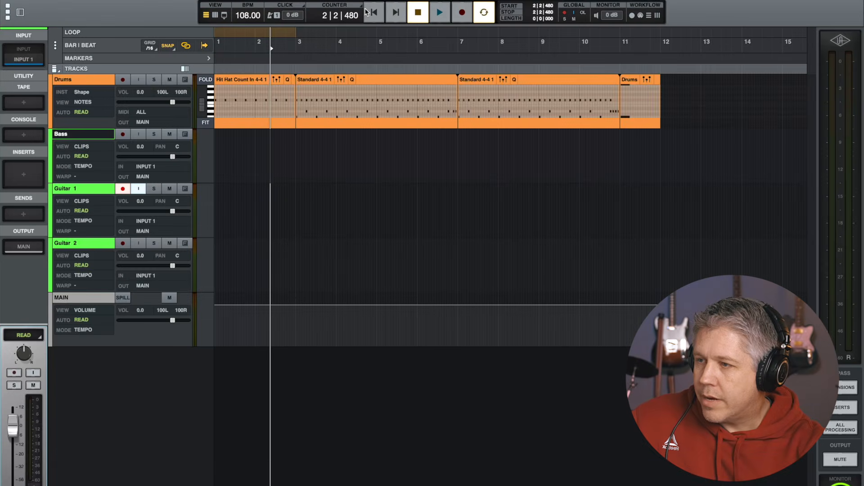
# Return to the session start and begin recording on the armed Guitar 1 track
pyautogui.click(373, 12)
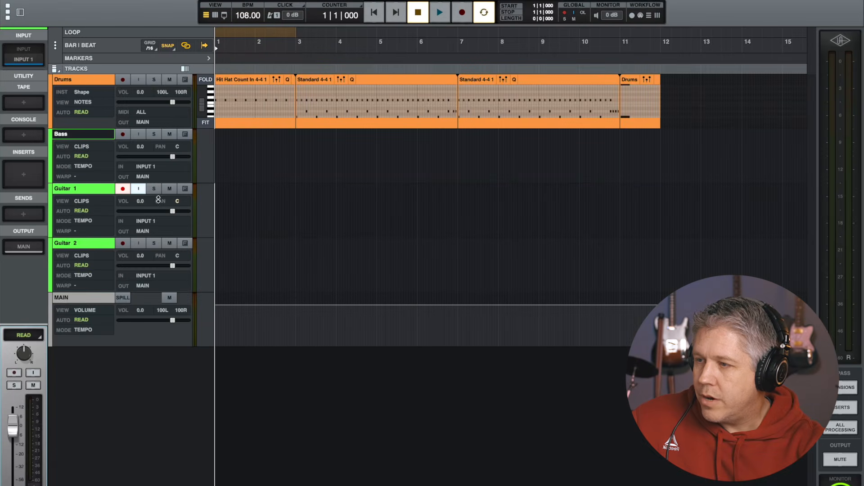
pyautogui.click(463, 14)
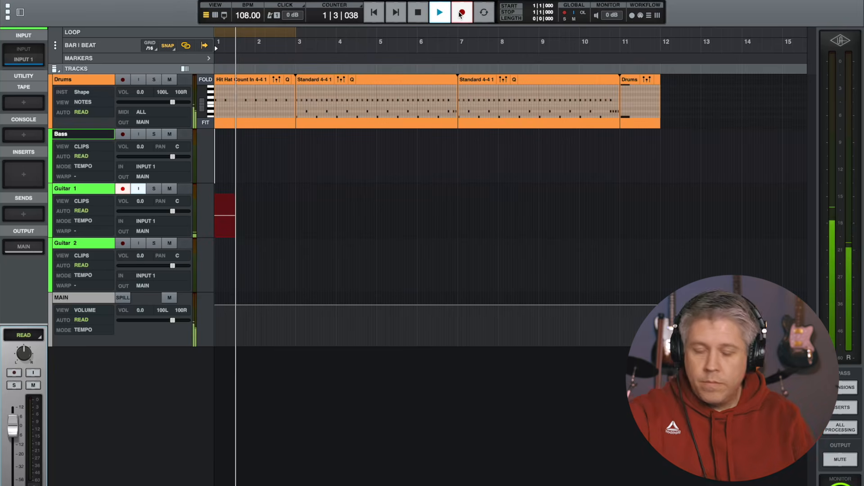
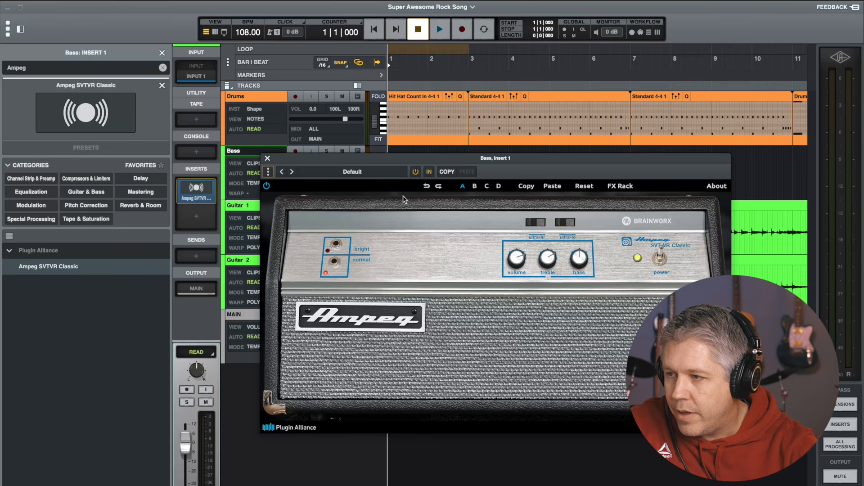
# Close the amp plug-in window, enable input monitoring on the Bass track, and record a bass take
pyautogui.click(267, 160)
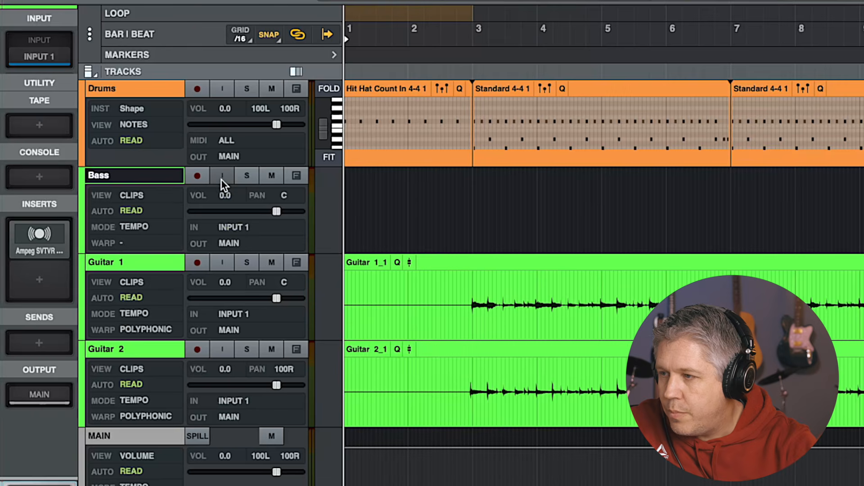
pyautogui.click(222, 180)
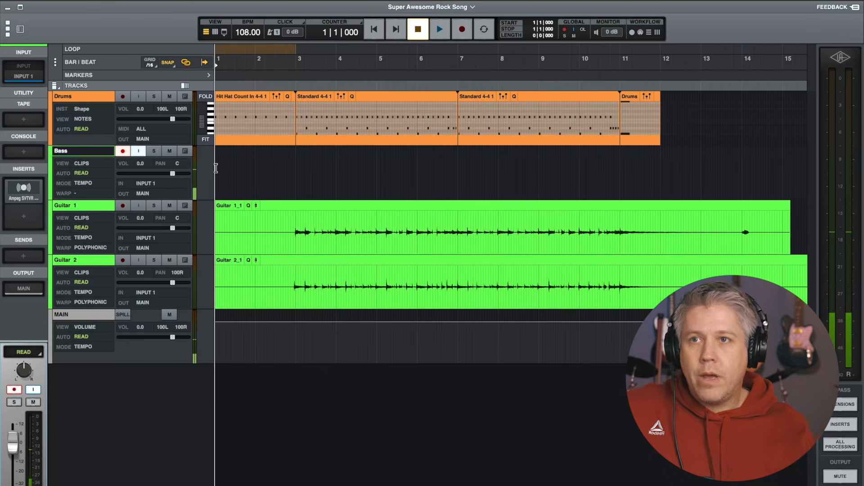
pyautogui.click(461, 30)
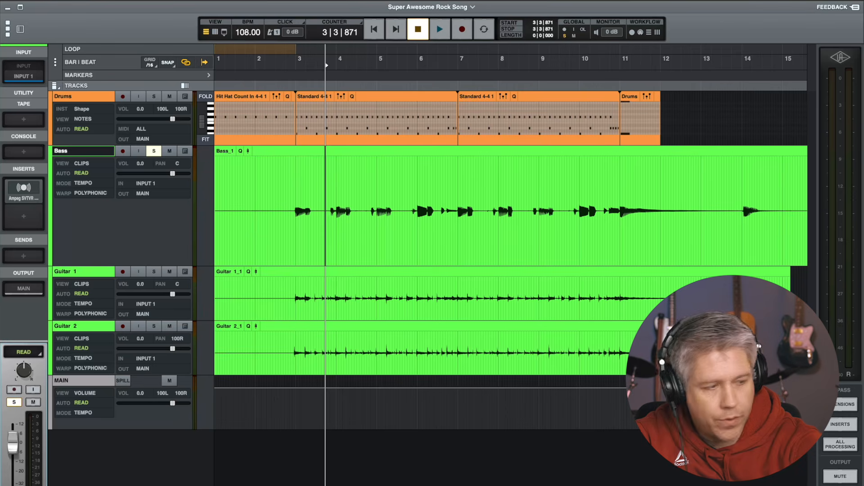
# Zoom in and audition the recorded bass part around bars 6 and 10
pyautogui.press('t')
pyautogui.press('t')
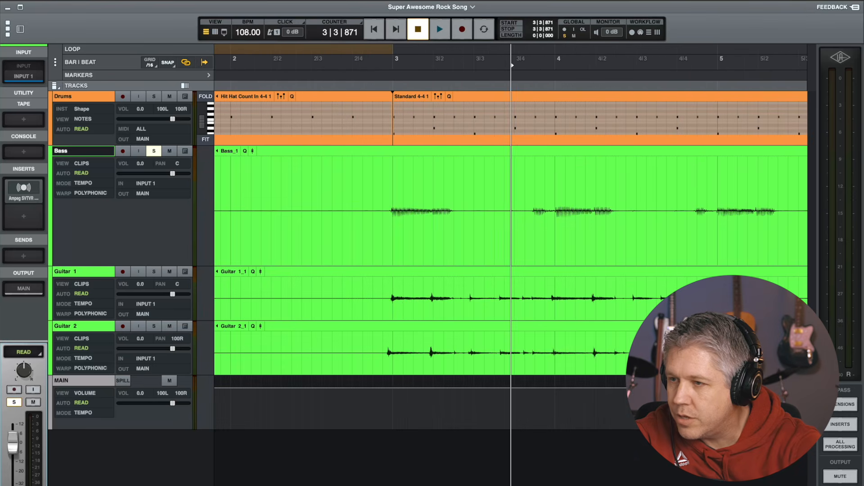
pyautogui.hscroll(8, 459, 227)
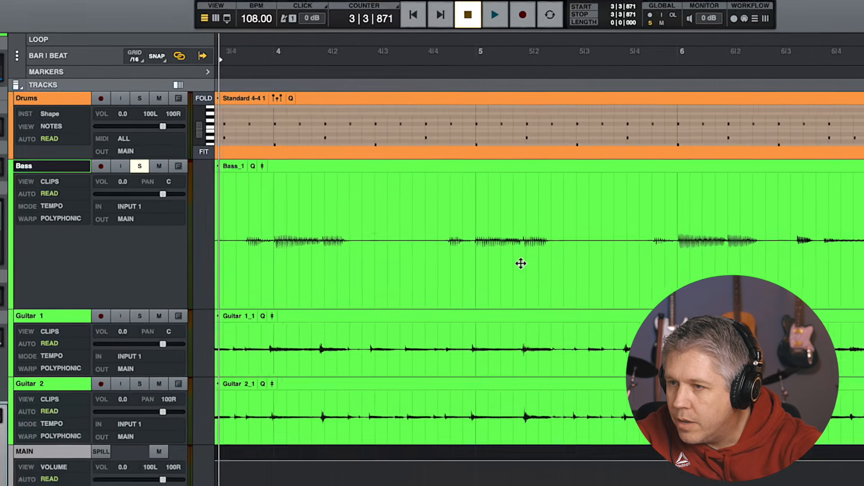
pyautogui.hscroll(4, 532, 270)
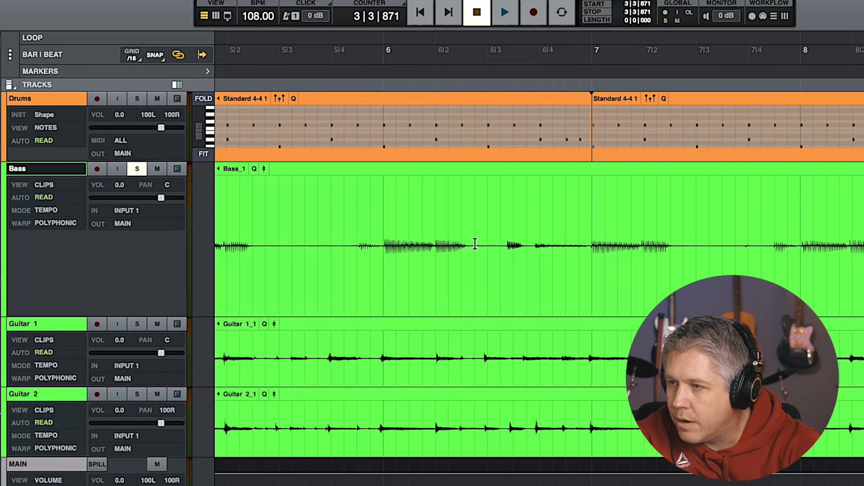
pyautogui.click(381, 55)
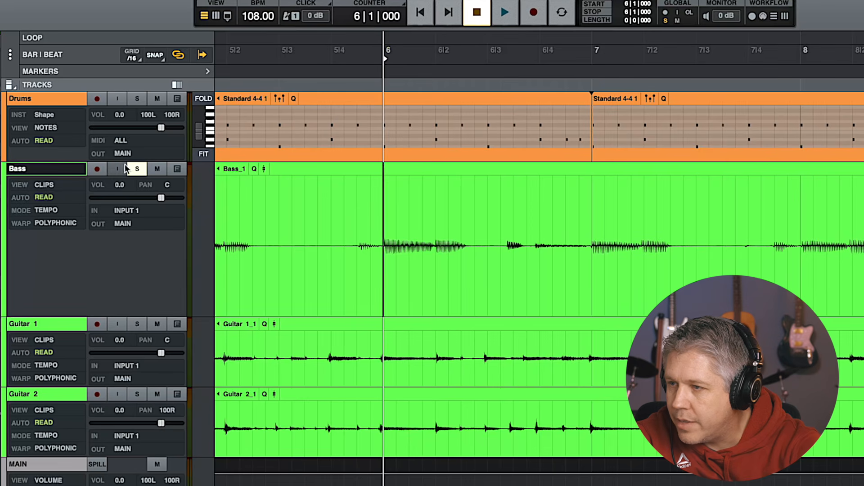
pyautogui.press('space')
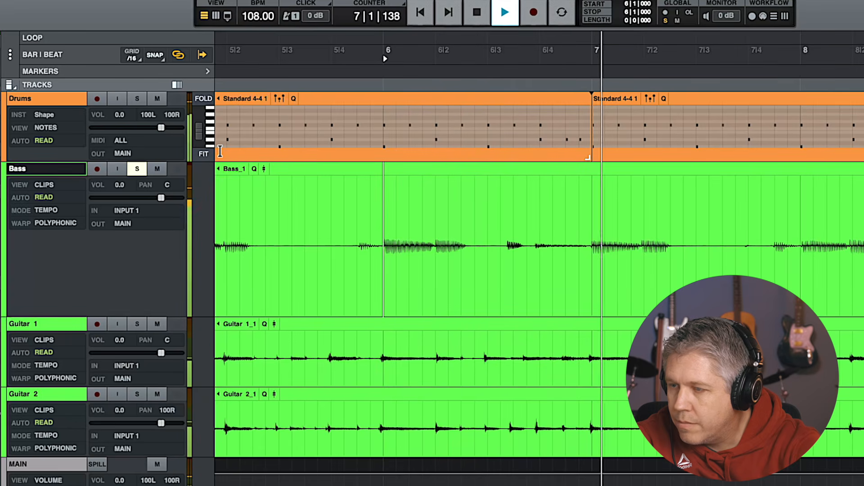
pyautogui.press('space')
pyautogui.hscroll(5, 420, 268)
pyautogui.hscroll(12, 420, 268)
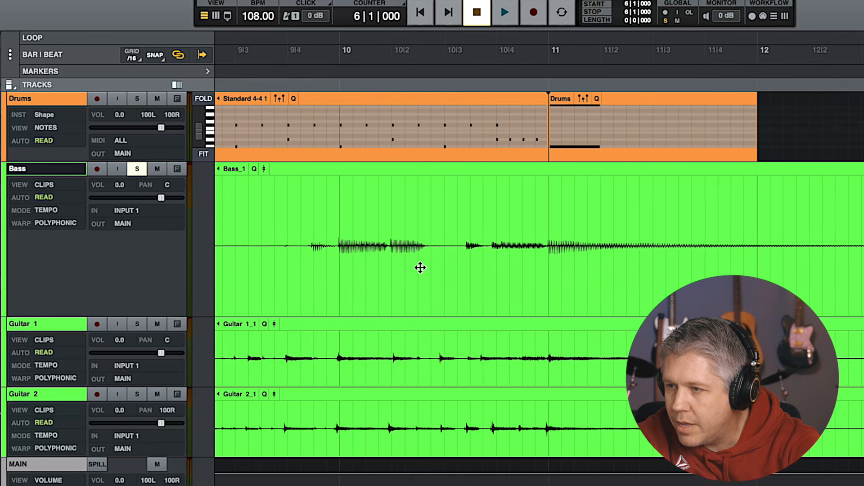
pyautogui.click(425, 55)
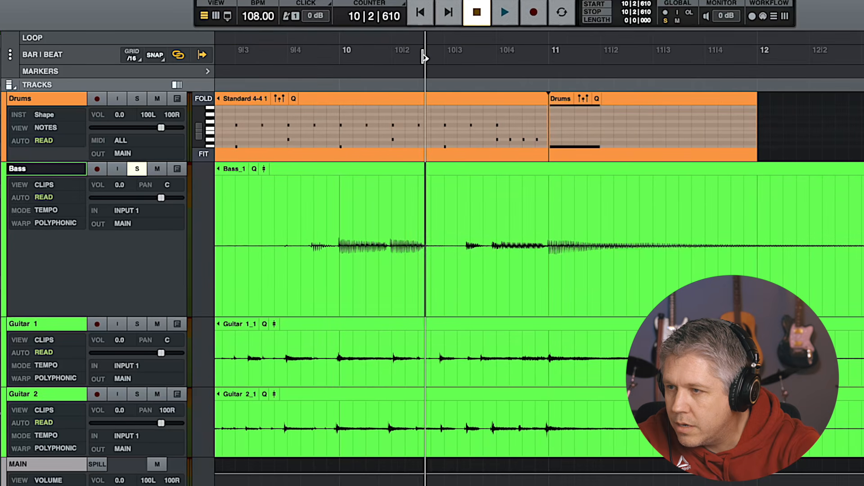
pyautogui.press('space')
pyautogui.press('space')
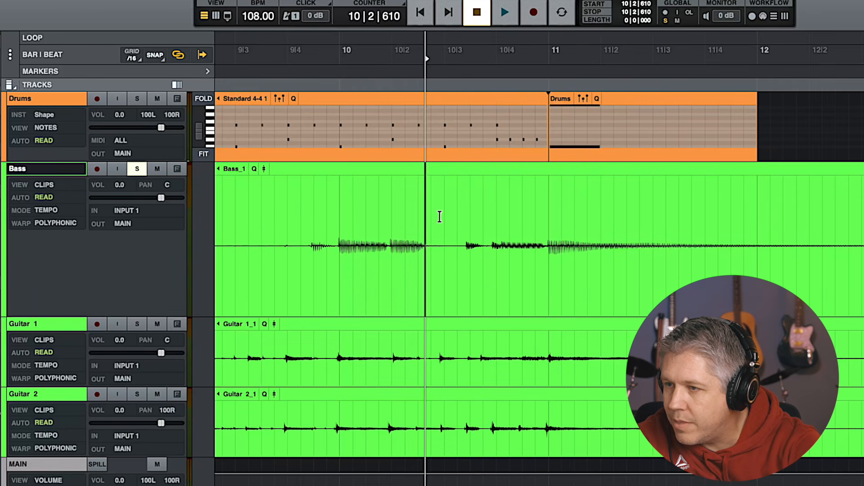
# Split the bass clip at bars 10 and 11 and select the one-bar section between the splits
pyautogui.click(340, 215)
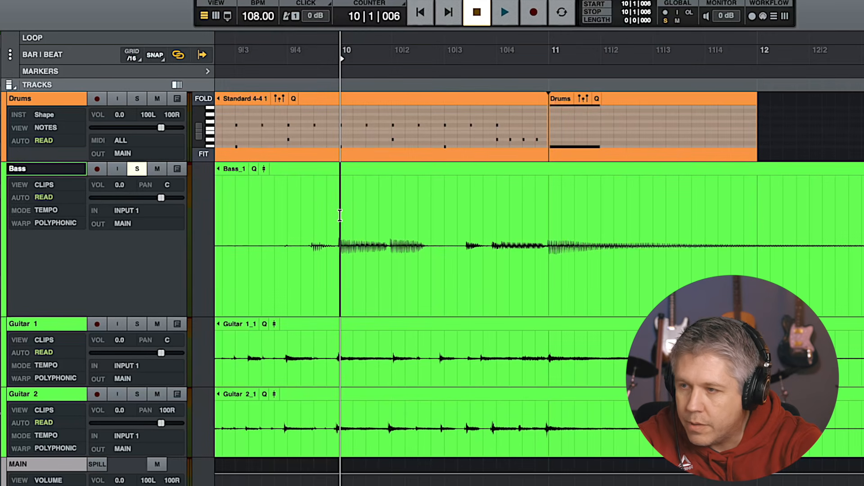
pyautogui.click(549, 297)
pyautogui.click(547, 219)
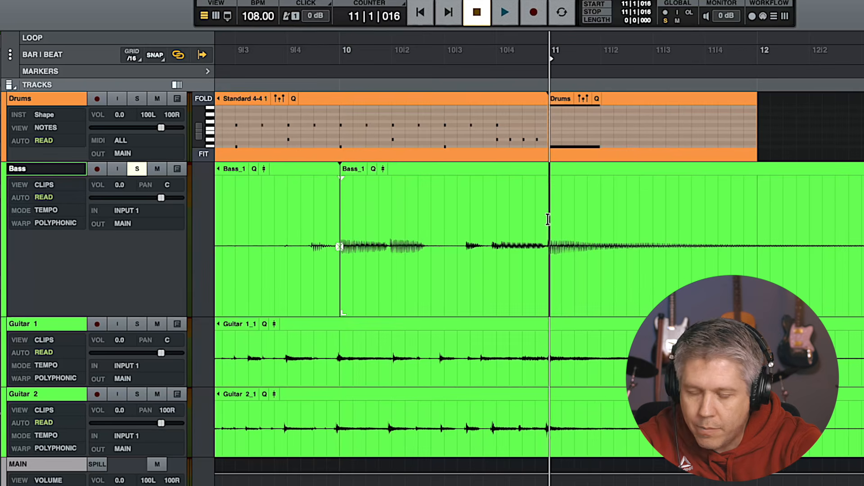
pyautogui.press('super+e')
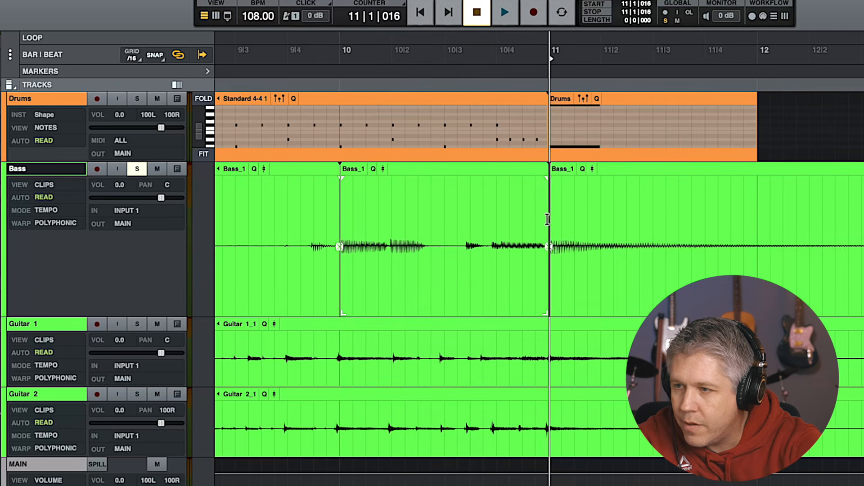
pyautogui.click(481, 283)
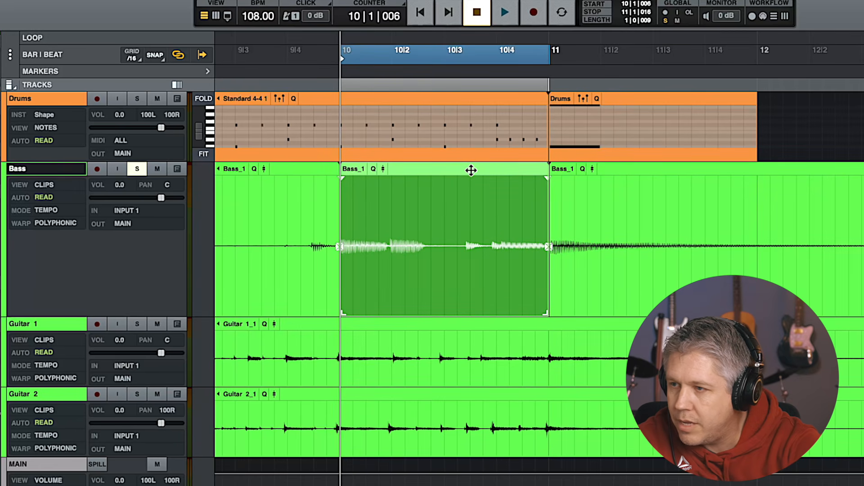
# Paste the bar-10 bass section over the bass clip at bar 6
pyautogui.hscroll(-10, 445, 198)
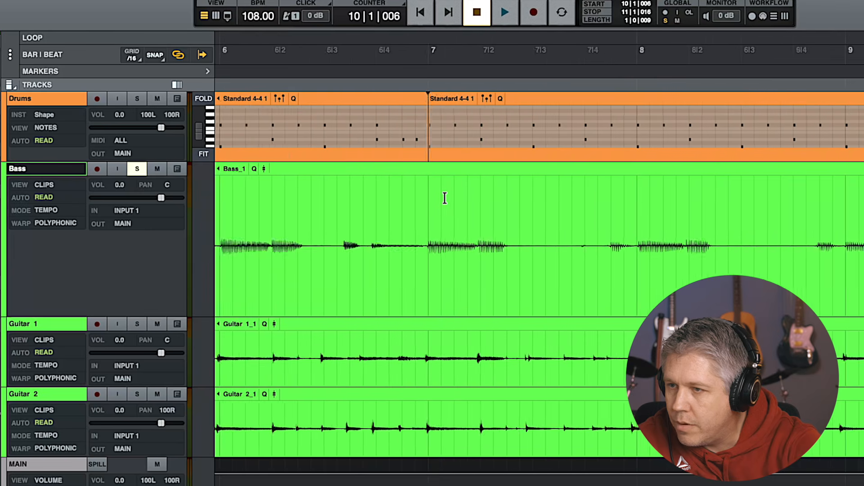
pyautogui.hscroll(3, 444, 198)
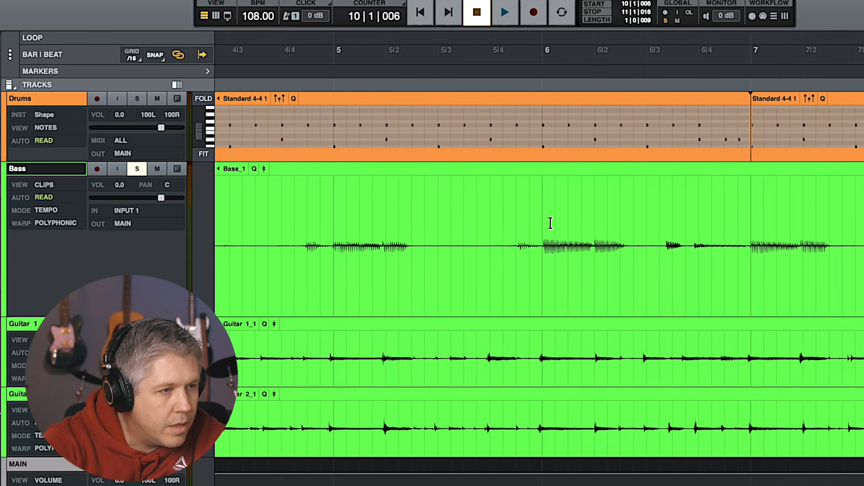
pyautogui.click(542, 206)
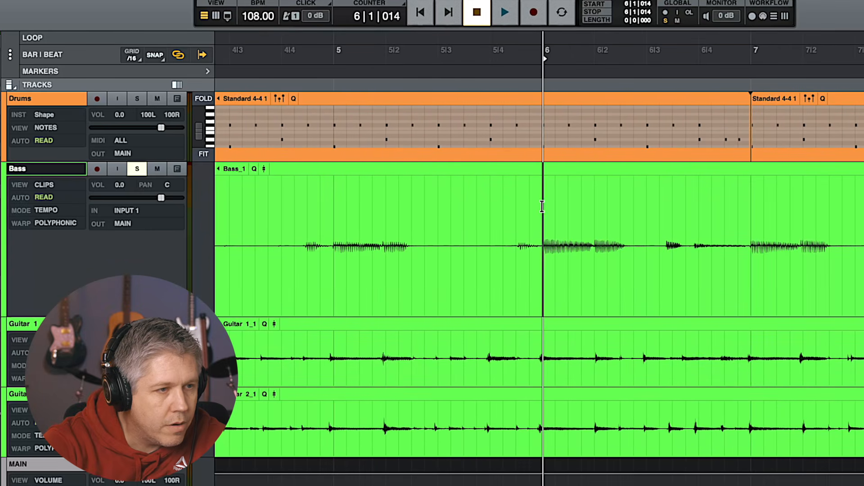
pyautogui.press('super+v')
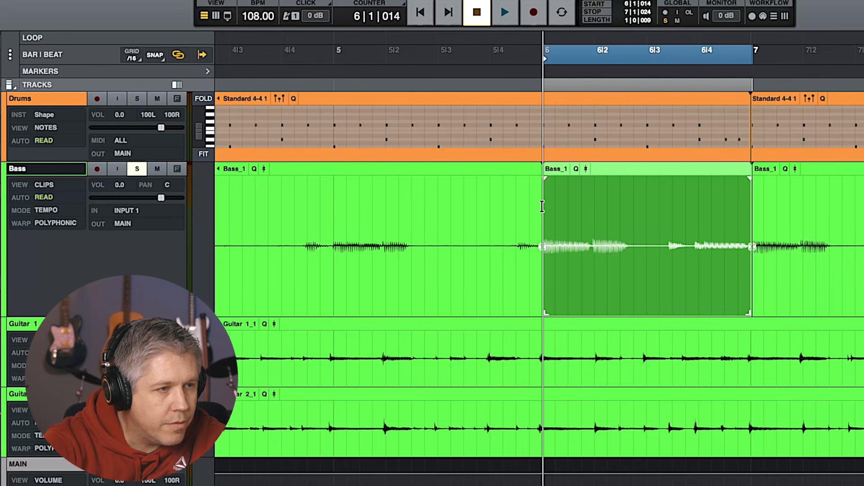
# Play back the pasted bass section starting from bar 4 beat 4
pyautogui.hscroll(1, 518, 105)
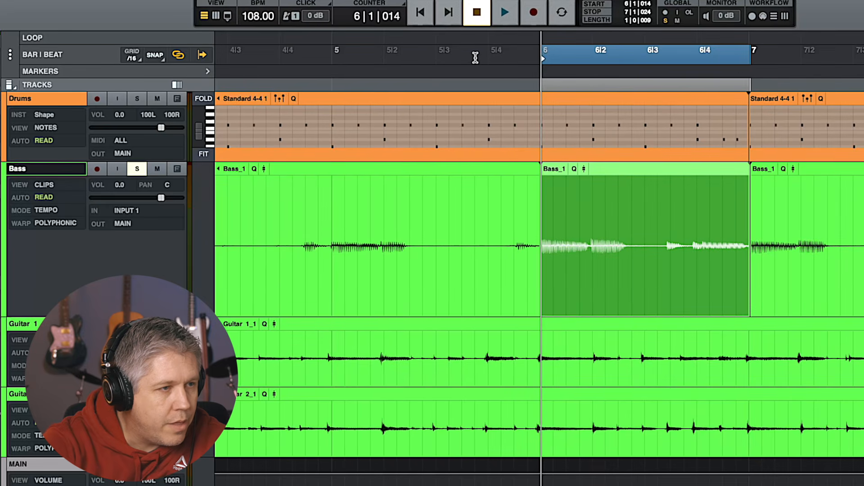
pyautogui.click(280, 58)
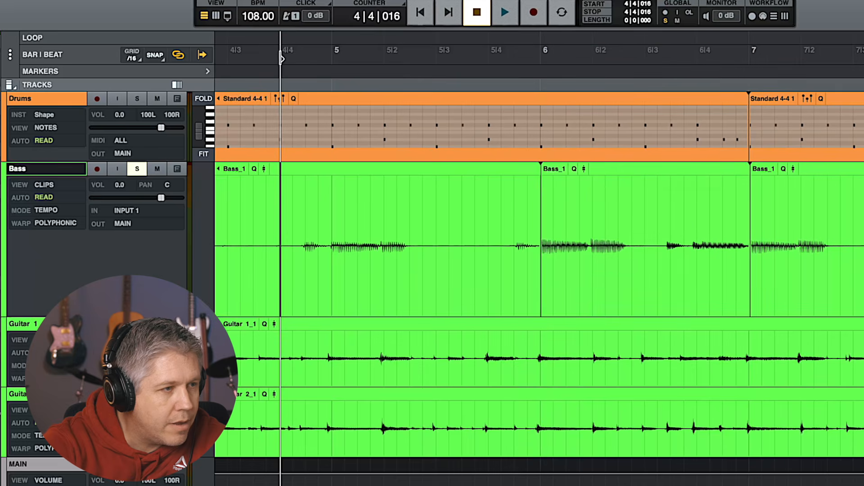
pyautogui.press('space')
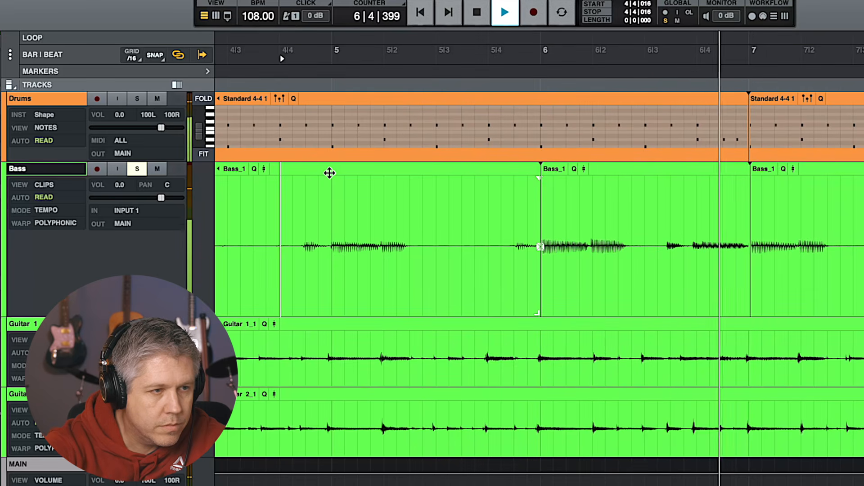
pyautogui.press('space')
pyautogui.click(585, 257)
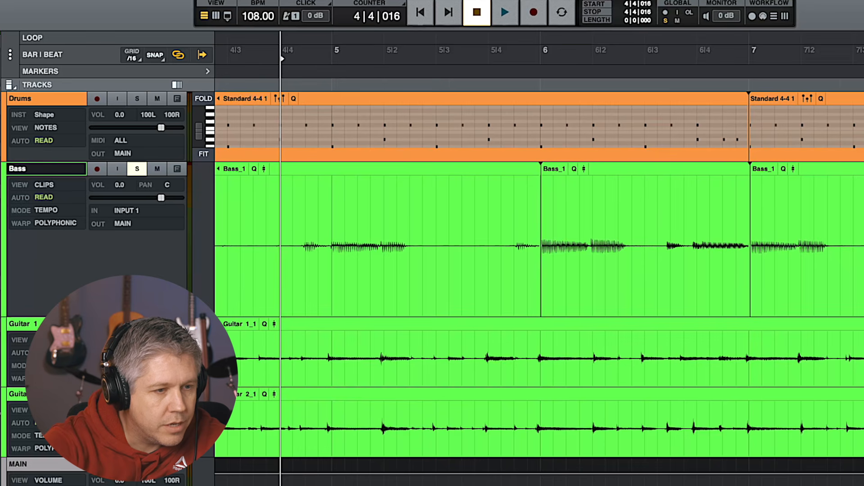
# Zoom in and add short crossfades at the pasted bass section's boundaries at bars 6 and 7
pyautogui.press('t')
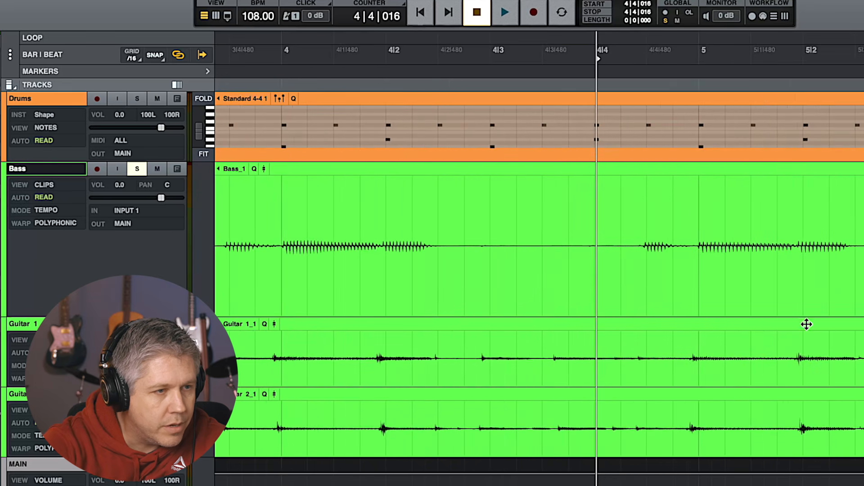
pyautogui.hscroll(8, 791, 299)
pyautogui.hscroll(8, 791, 299)
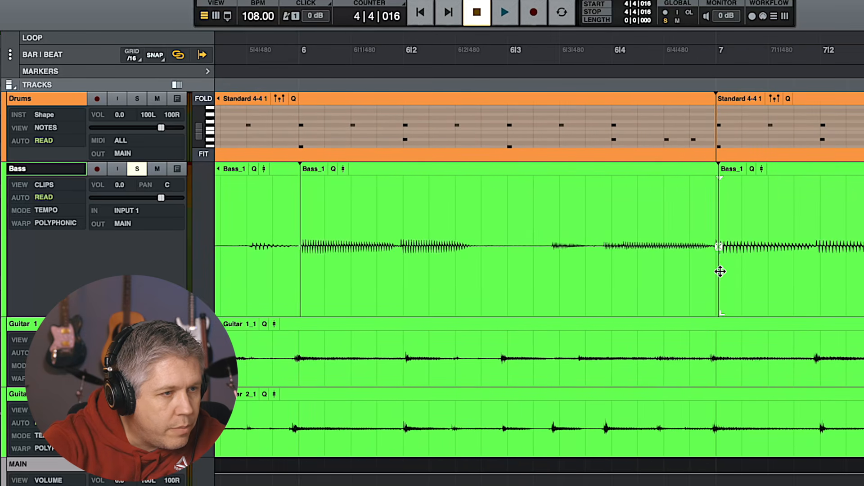
pyautogui.moveTo(715, 311)
pyautogui.mouseDown()
pyautogui.moveTo(743, 311)
pyautogui.moveTo(715, 310)
pyautogui.mouseUp()
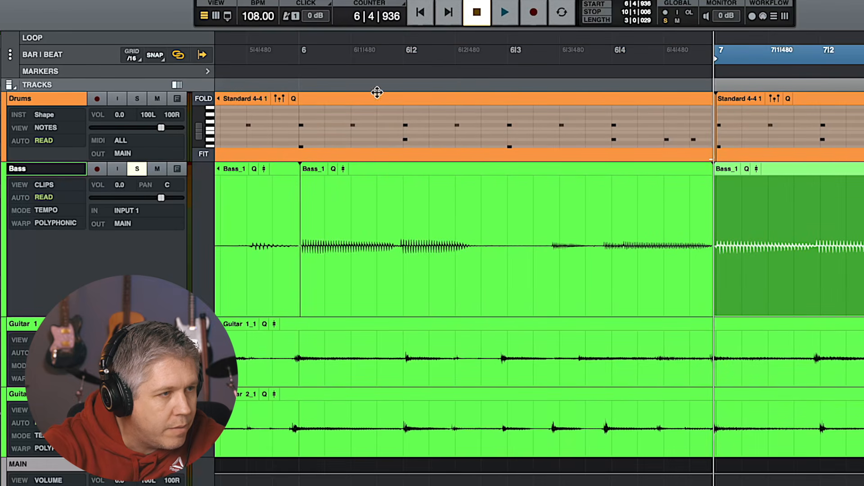
pyautogui.click(250, 55)
pyautogui.press('space')
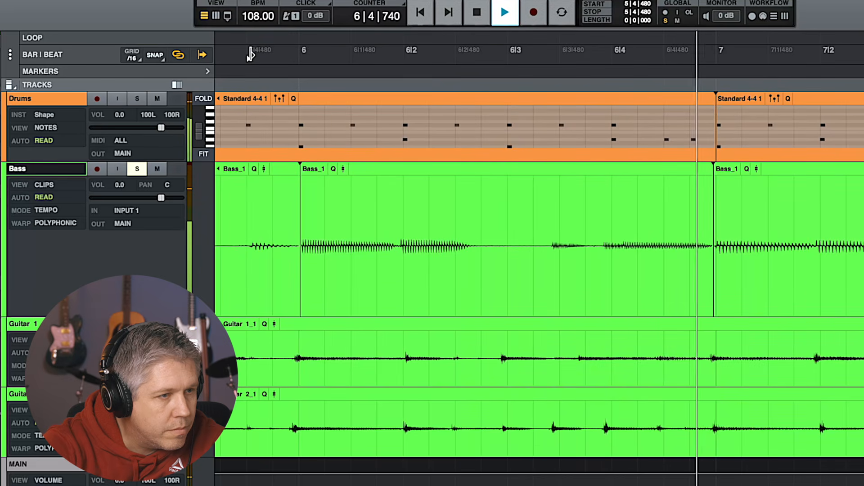
pyautogui.press('space')
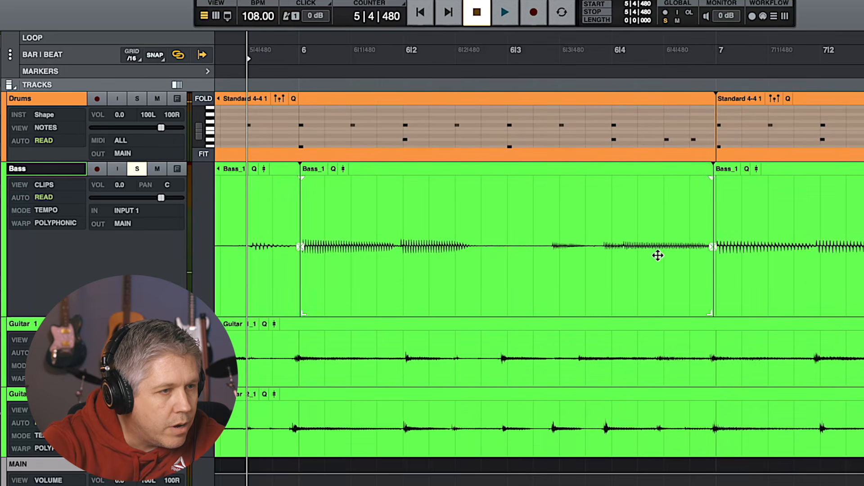
pyautogui.click(710, 246)
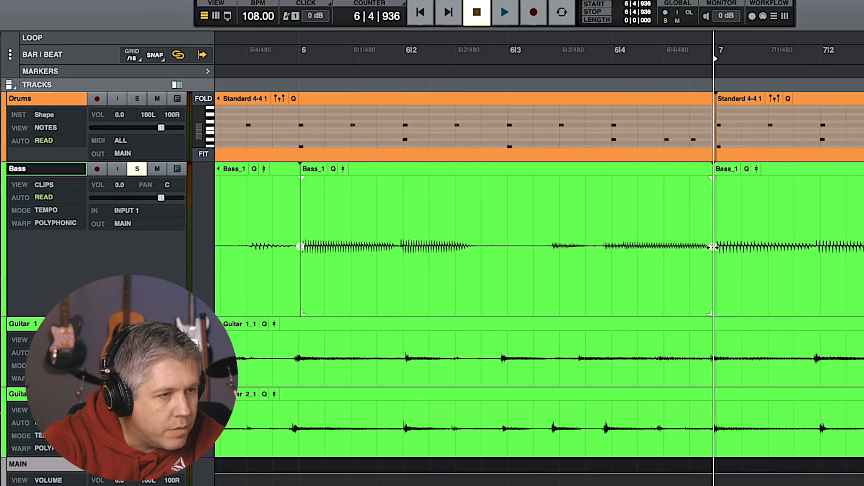
pyautogui.moveTo(714, 247); pyautogui.dragTo(707, 247)
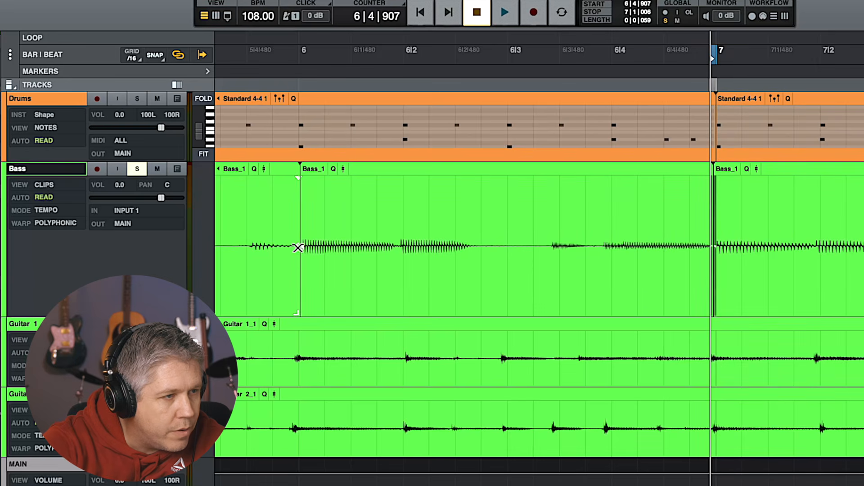
pyautogui.click(299, 247)
pyautogui.moveTo(300, 247); pyautogui.dragTo(301, 247)
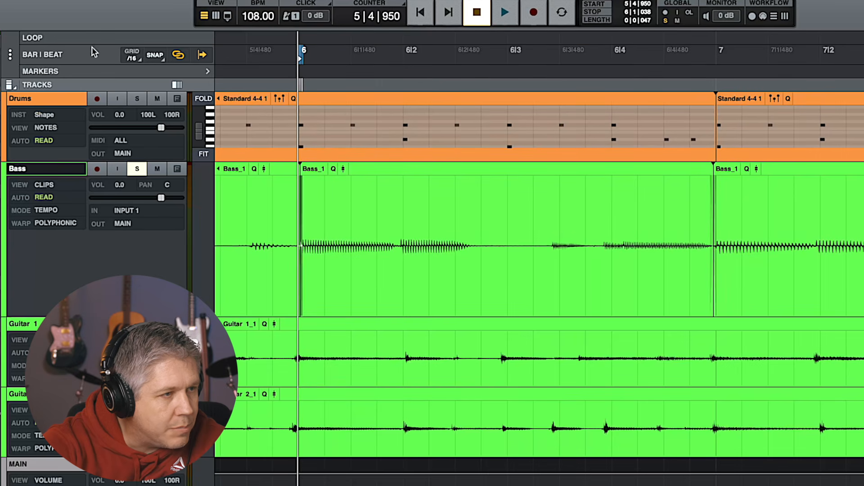
# Play back the edited bass section from just before bar 6
pyautogui.click(157, 58)
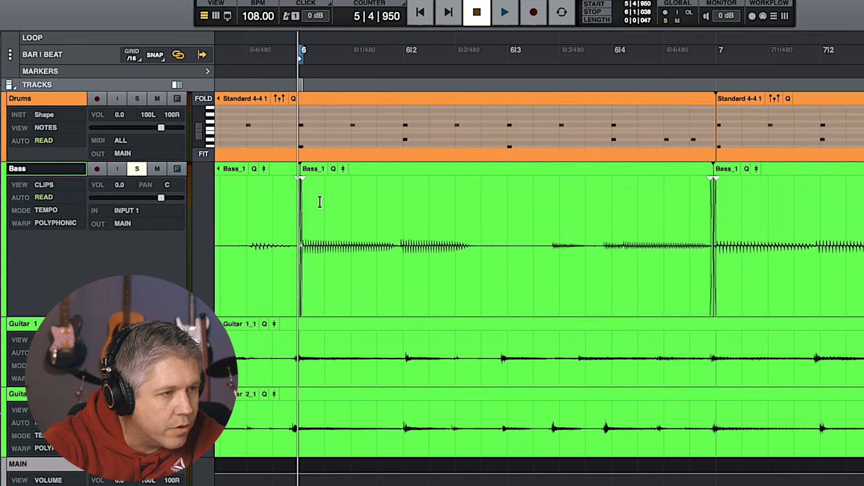
pyautogui.hscroll(-5, 292, 203)
pyautogui.click(257, 58)
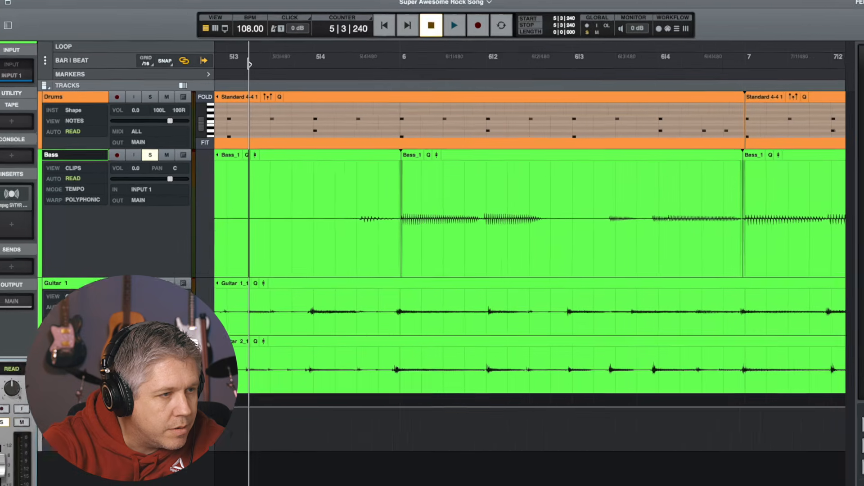
pyautogui.press('space')
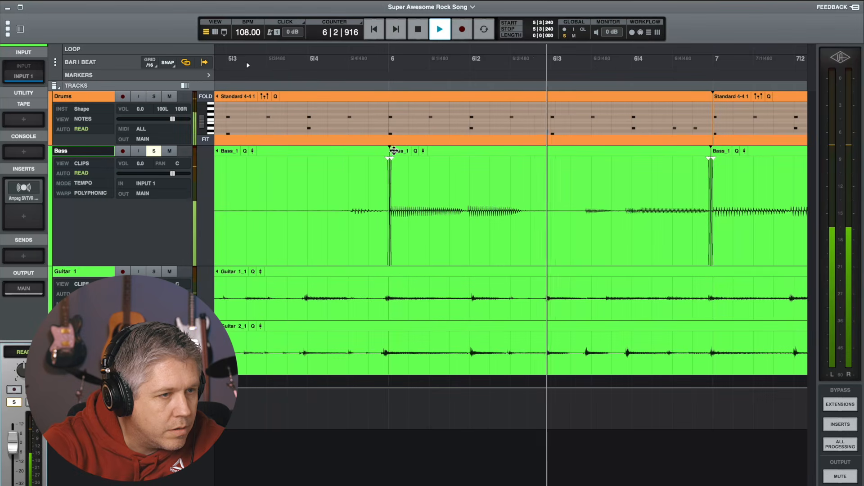
pyautogui.press('space')
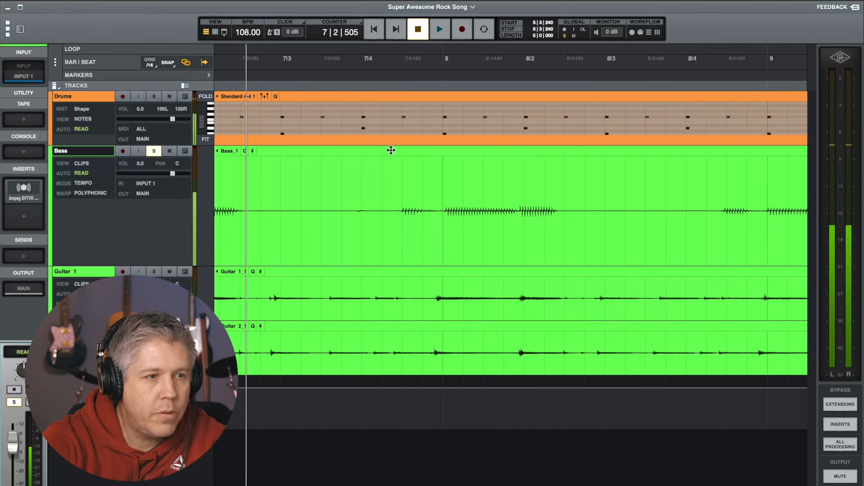
pyautogui.hscroll(3, 434, 173)
pyautogui.hscroll(-5, 429, 174)
pyautogui.hscroll(1, 429, 174)
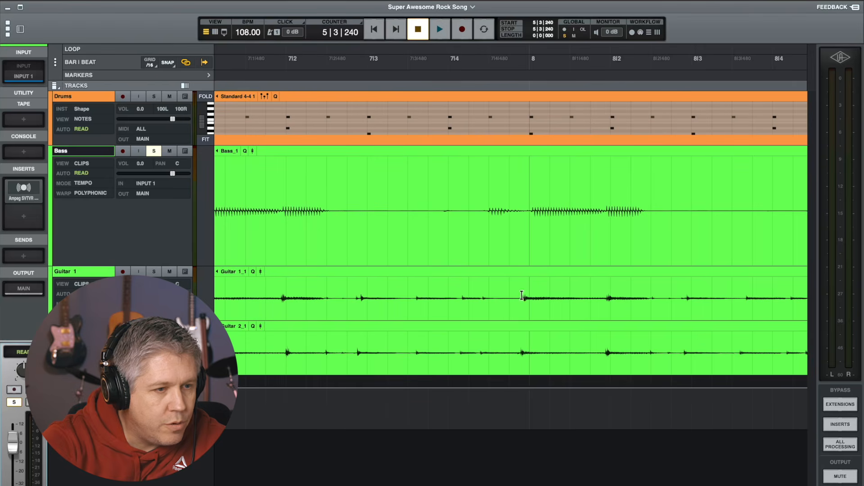
# Try to consolidate all the bass clips into a single clip
pyautogui.press('r')
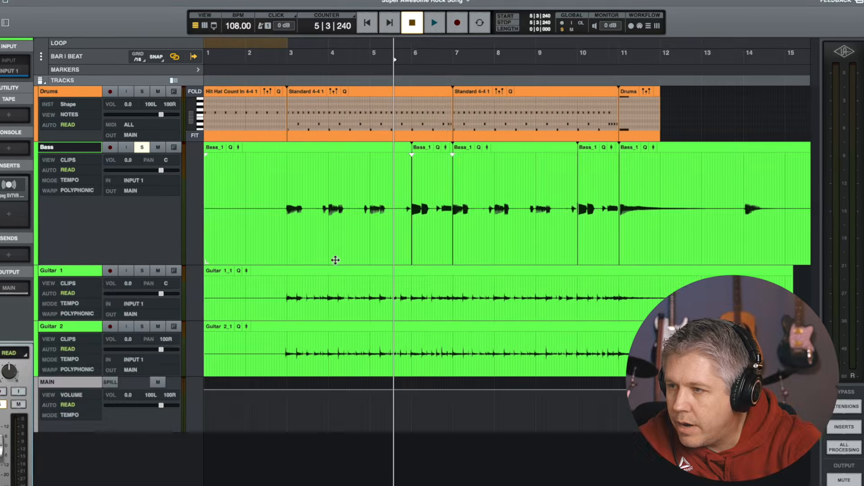
pyautogui.click(325, 253)
pyautogui.click(375, 226)
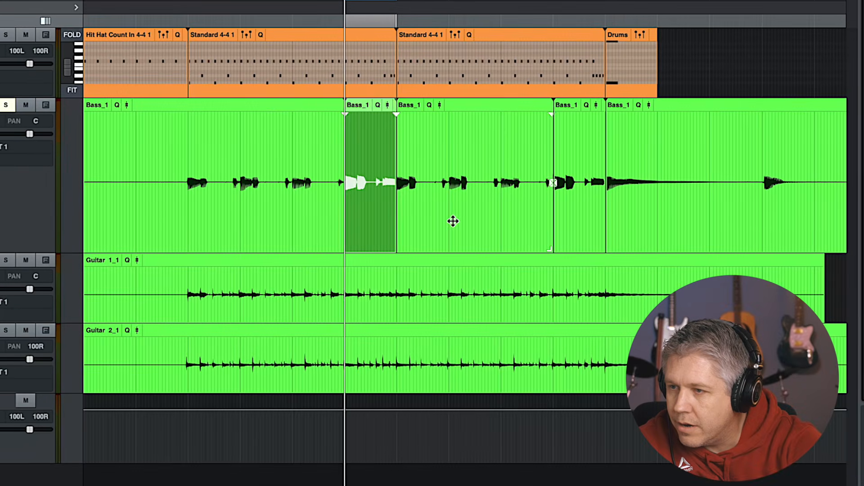
pyautogui.click(453, 221)
pyautogui.click(595, 215)
pyautogui.click(651, 213)
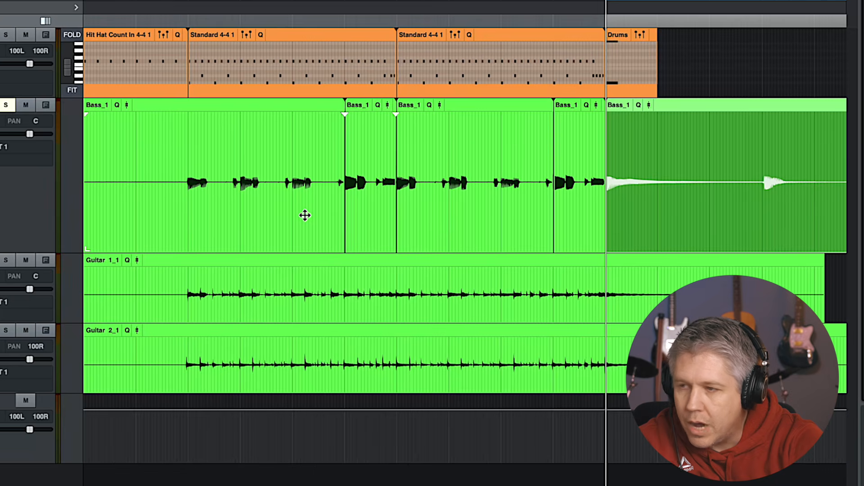
pyautogui.keyDown('shift'); pyautogui.click(157, 108); pyautogui.keyUp('shift')
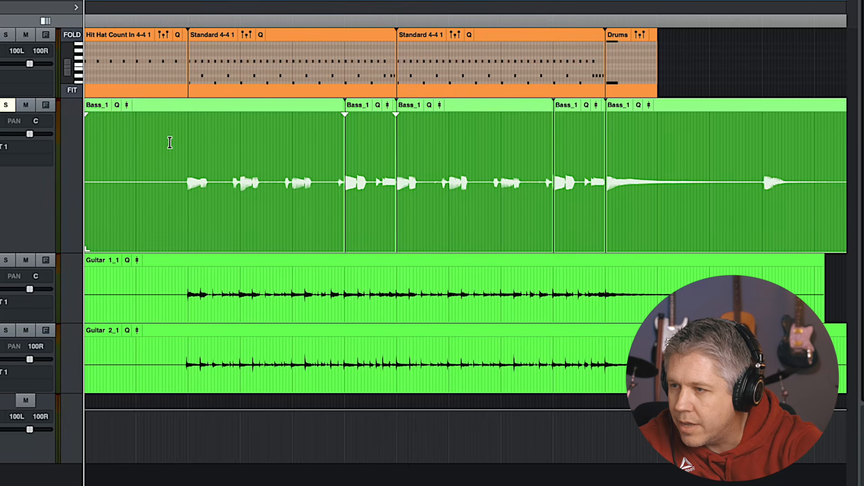
pyautogui.rightClick(161, 211)
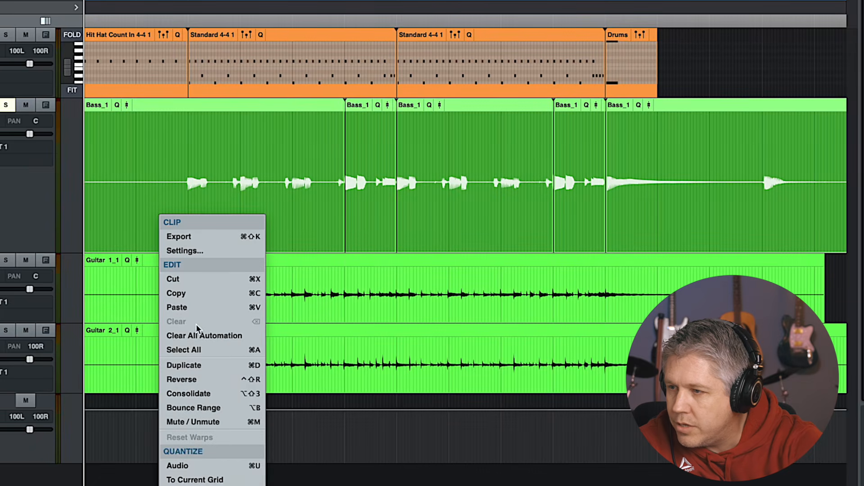
pyautogui.click(186, 393)
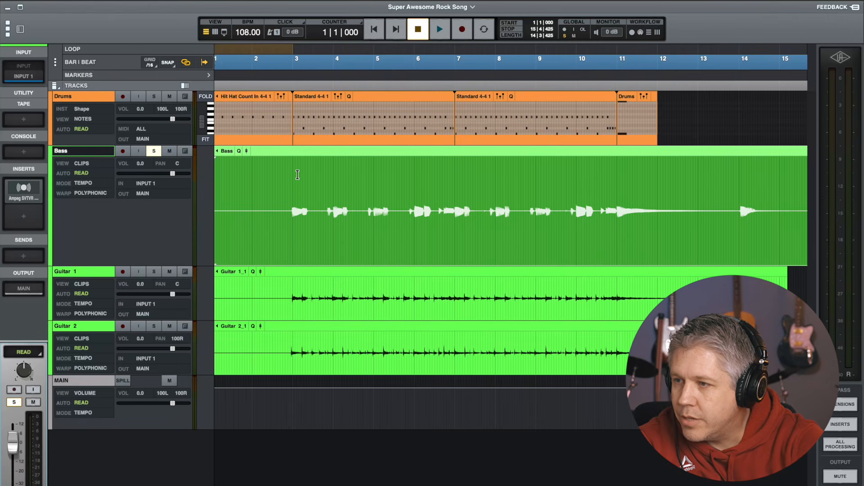
# Undo the last three edits on the bass track
pyautogui.press('super+z')
pyautogui.press('super+z')
pyautogui.press('super+z')
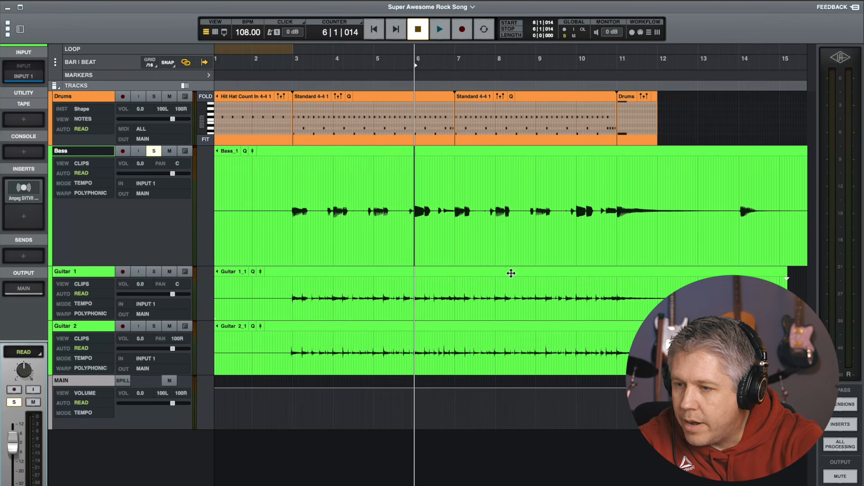
# Zoom in and play back the bass track from around bar 5
pyautogui.press('t')
pyautogui.press('t')
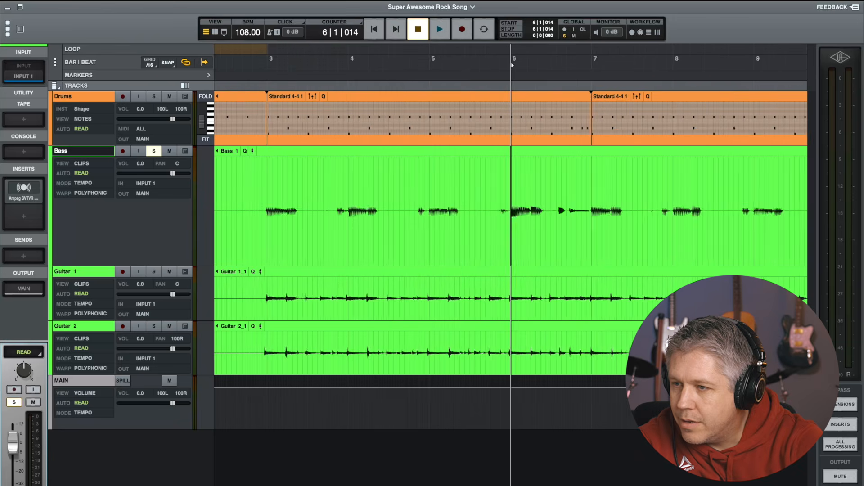
pyautogui.click(445, 60)
pyautogui.press('space')
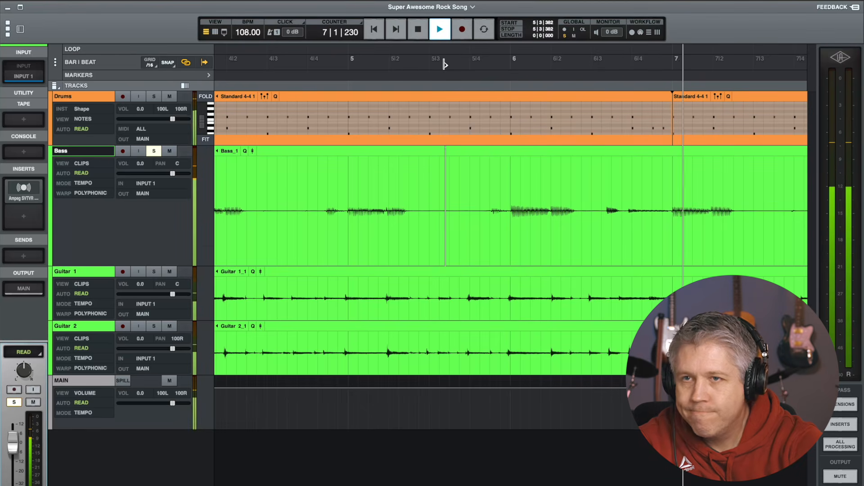
pyautogui.press('space')
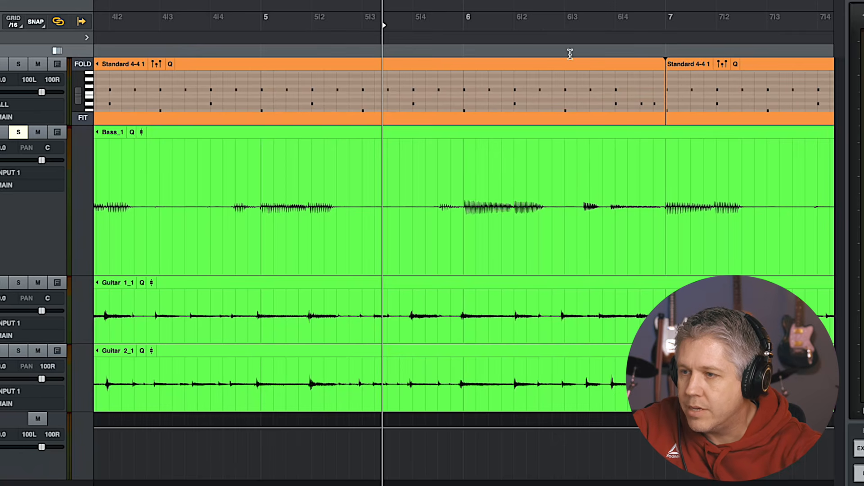
# Place the playhead at bar 6 and open the recording workflow options
pyautogui.hscroll(-1, 570, 70)
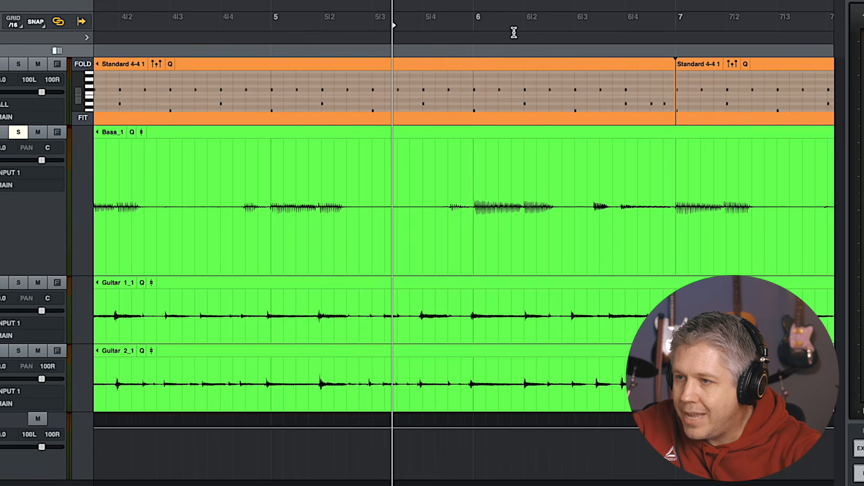
pyautogui.hscroll(1, 474, 21)
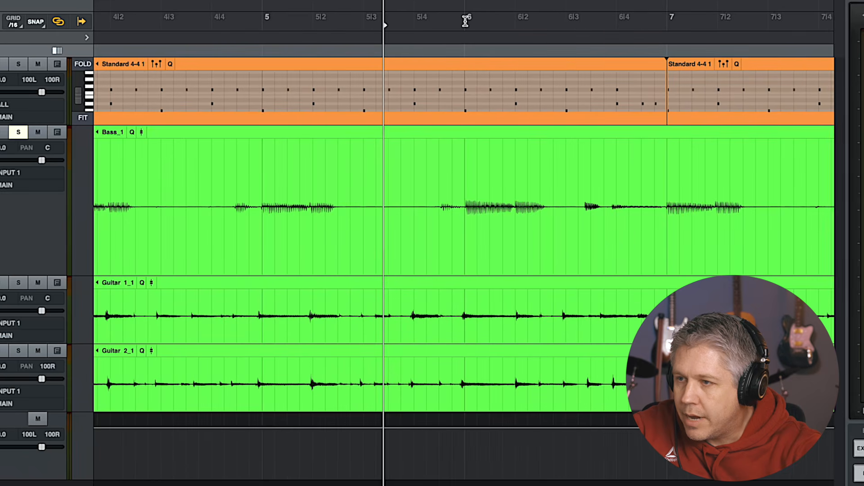
pyautogui.click(467, 22)
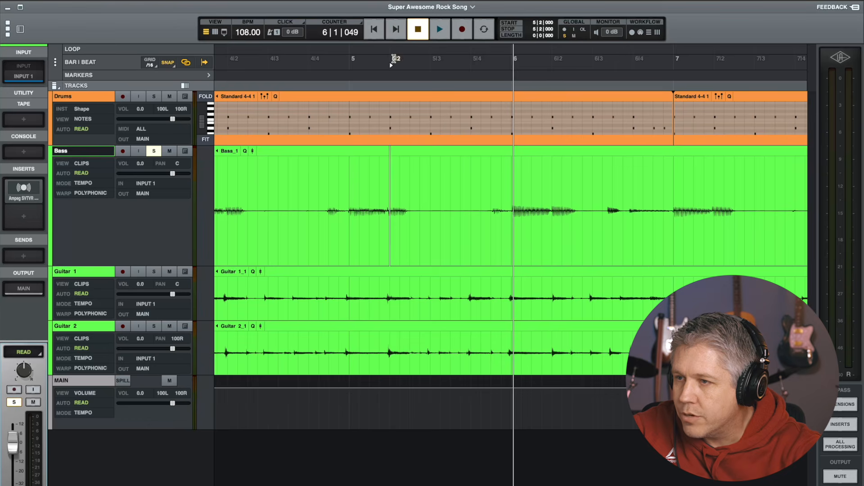
pyautogui.click(393, 59)
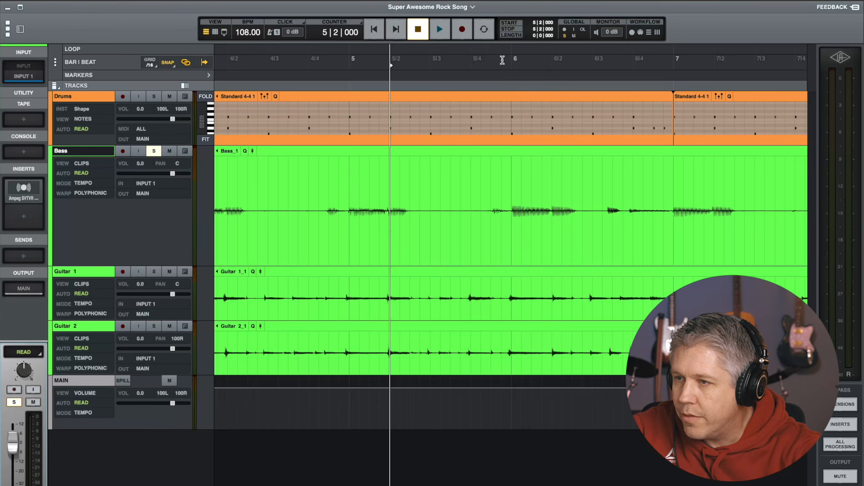
pyautogui.click(514, 62)
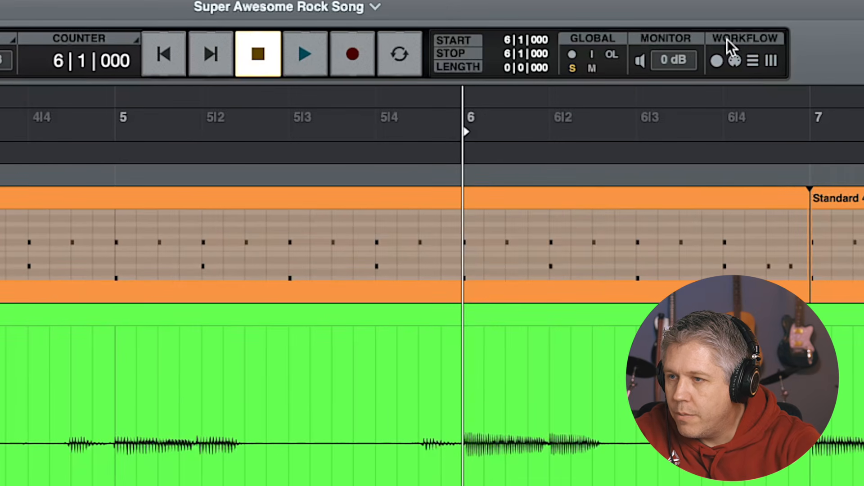
pyautogui.click(716, 62)
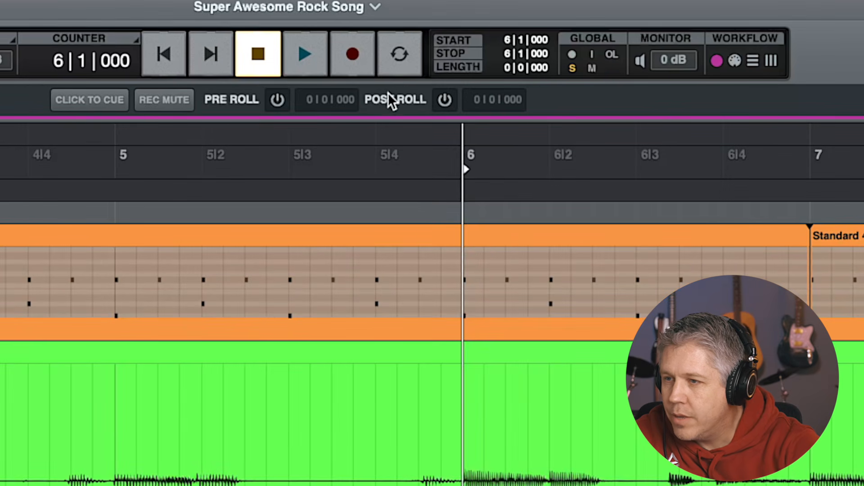
pyautogui.click(734, 62)
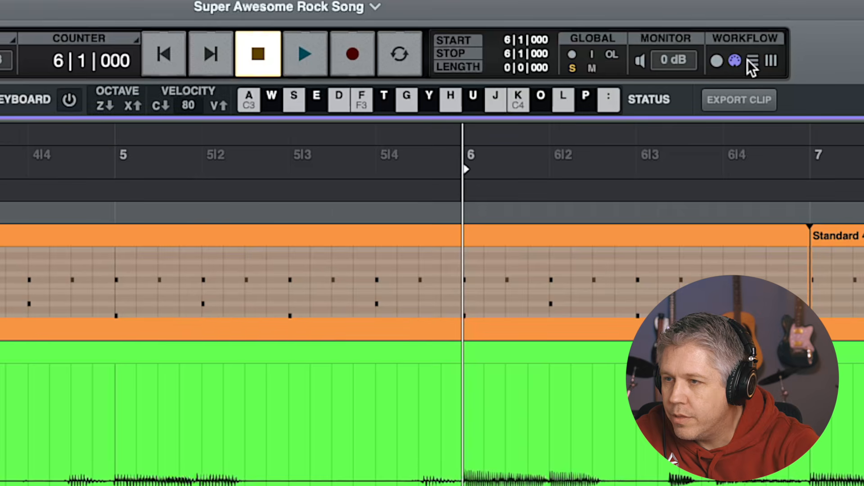
pyautogui.click(752, 64)
pyautogui.click(770, 61)
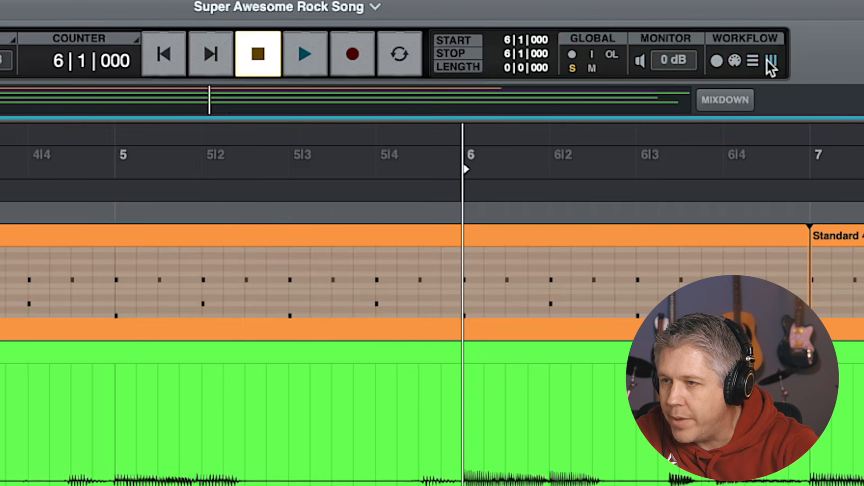
pyautogui.click(718, 61)
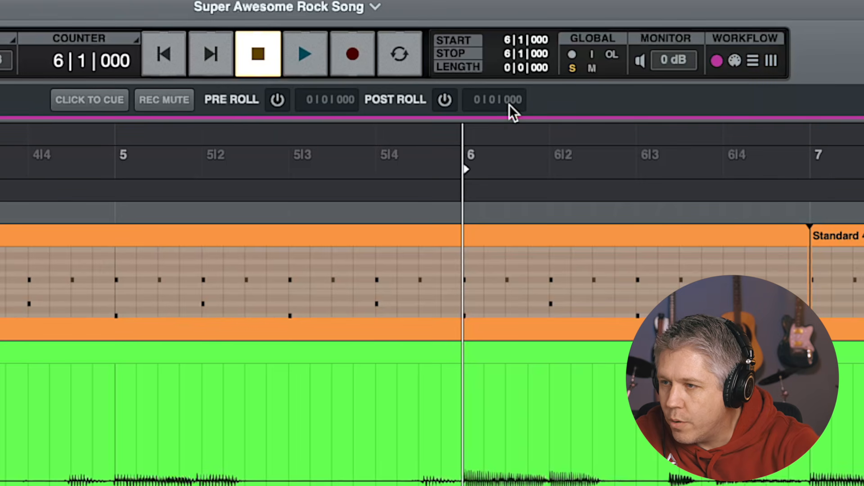
# Enable pre-roll and set its length to 2 bars
pyautogui.click(277, 101)
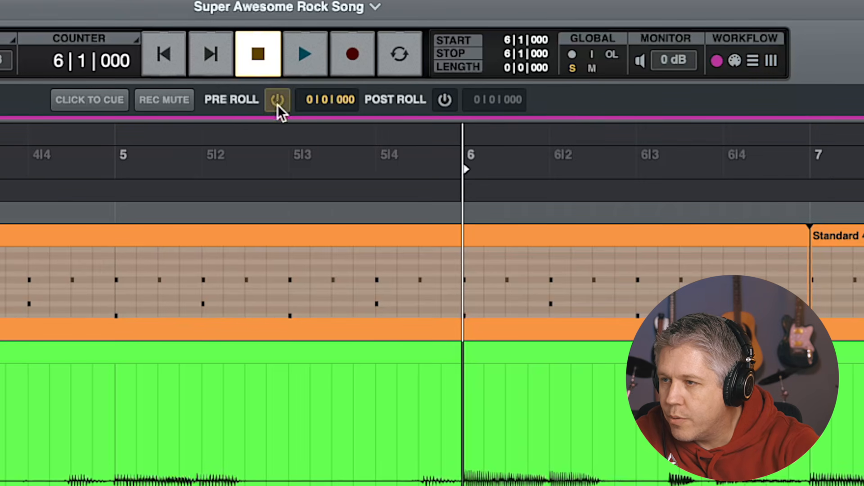
pyautogui.click(306, 103)
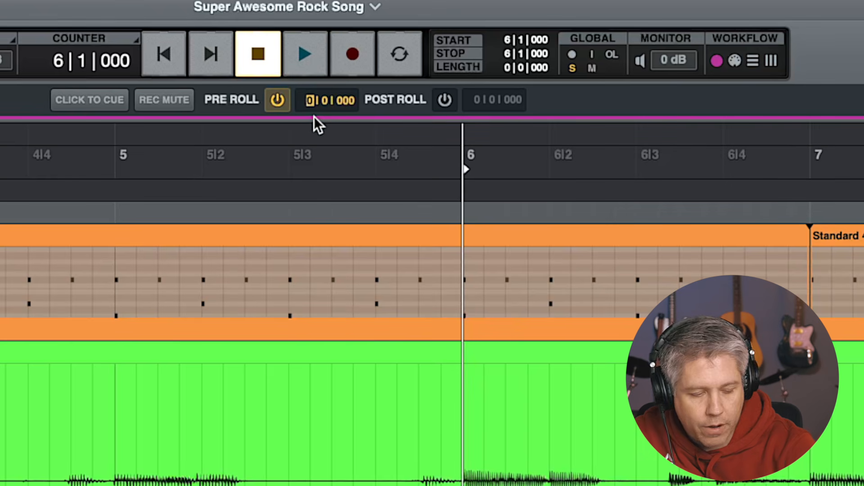
pyautogui.write('2')
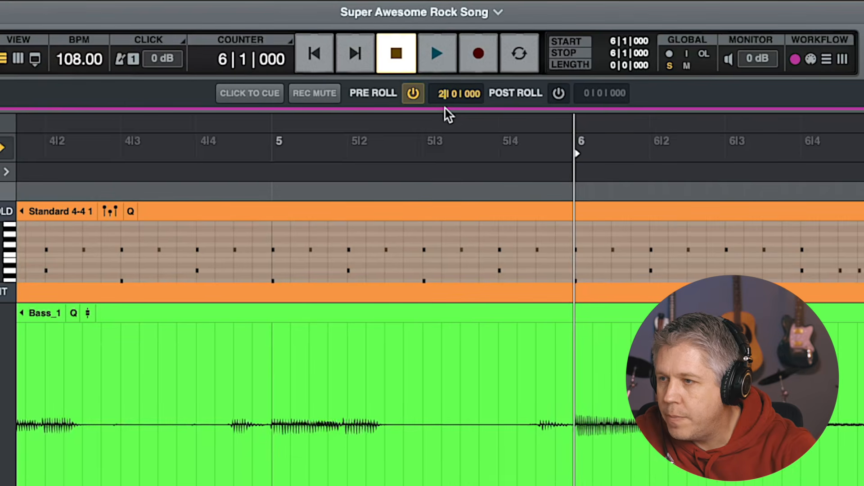
pyautogui.press('Return')
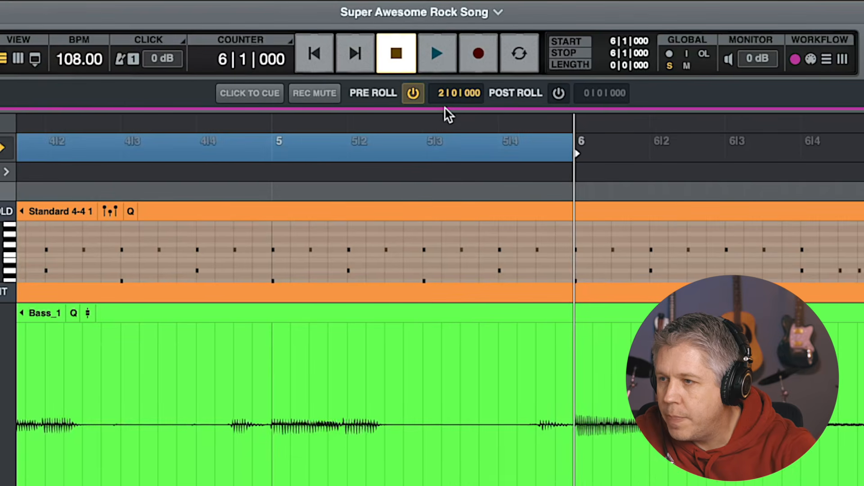
# Record-arm the bass track and record a new bass take starting at bar 6
pyautogui.hscroll(-5, 336, 242)
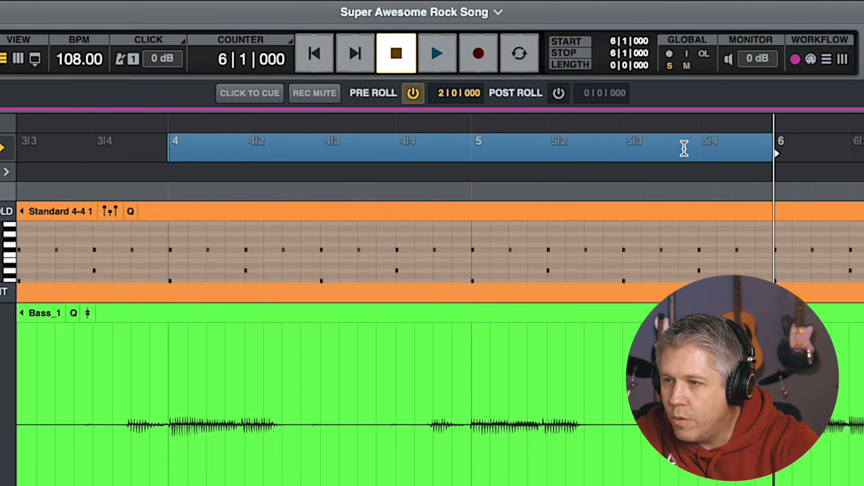
pyautogui.hscroll(-1, 800, 163)
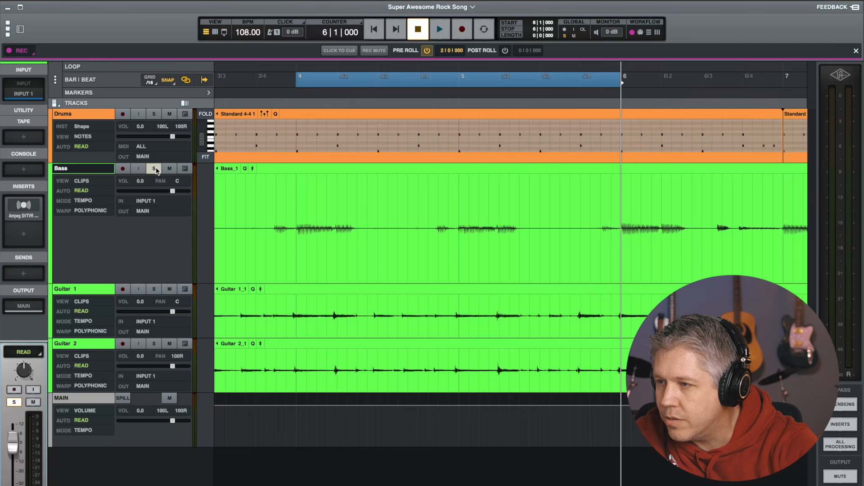
pyautogui.click(122, 168)
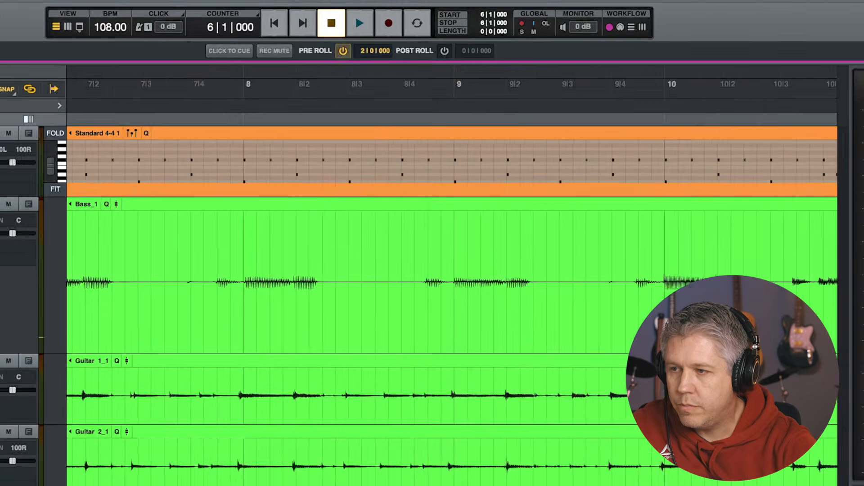
pyautogui.press('r')
pyautogui.press('r')
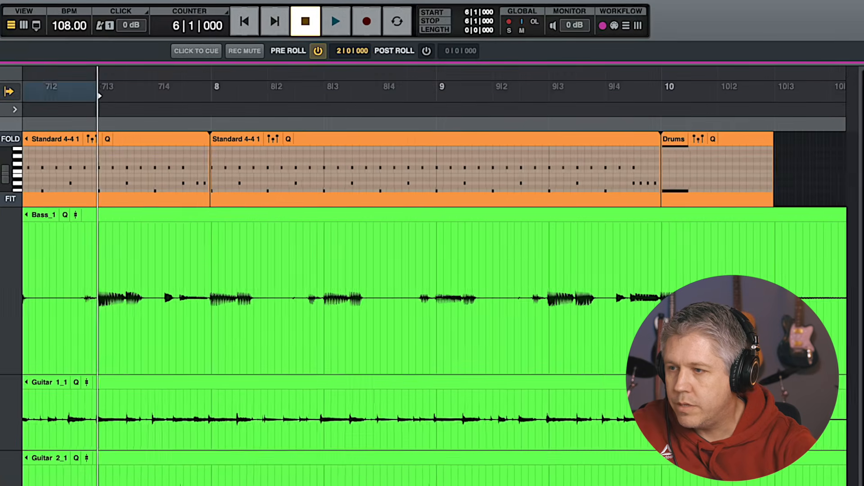
pyautogui.click(368, 28)
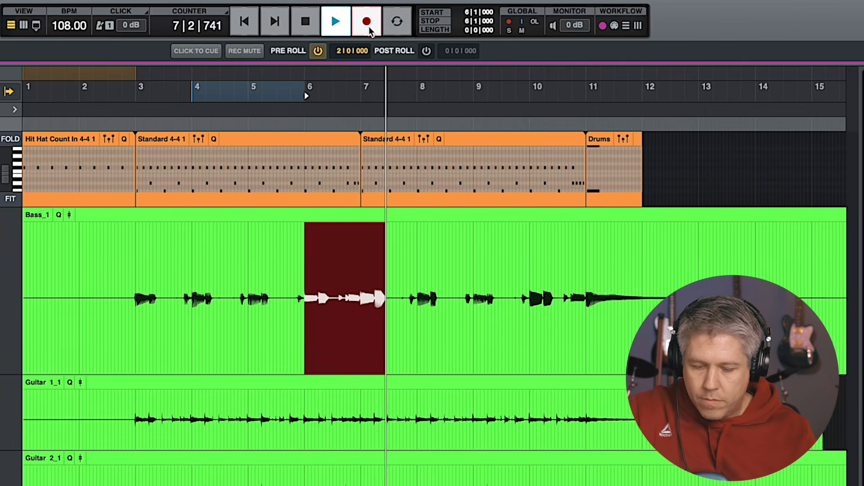
pyautogui.press('space')
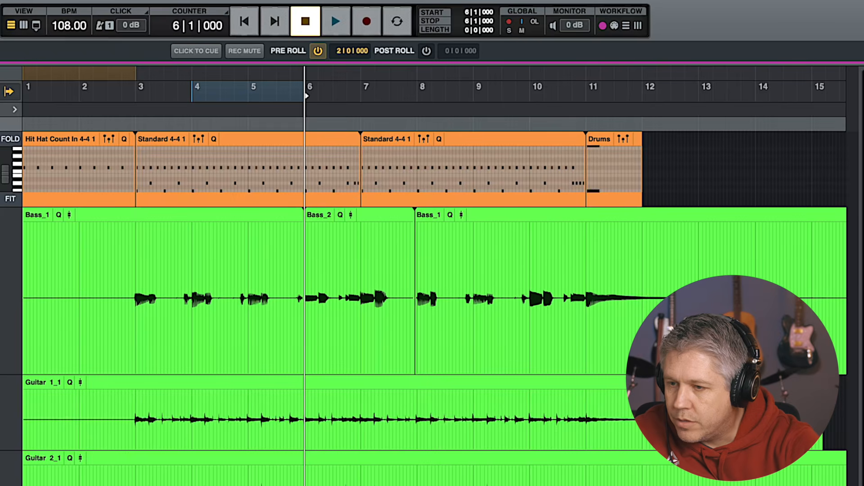
# Zoom in on the new take and solo the bass track
pyautogui.press('t')
pyautogui.press('t')
pyautogui.hscroll(3, 553, 389)
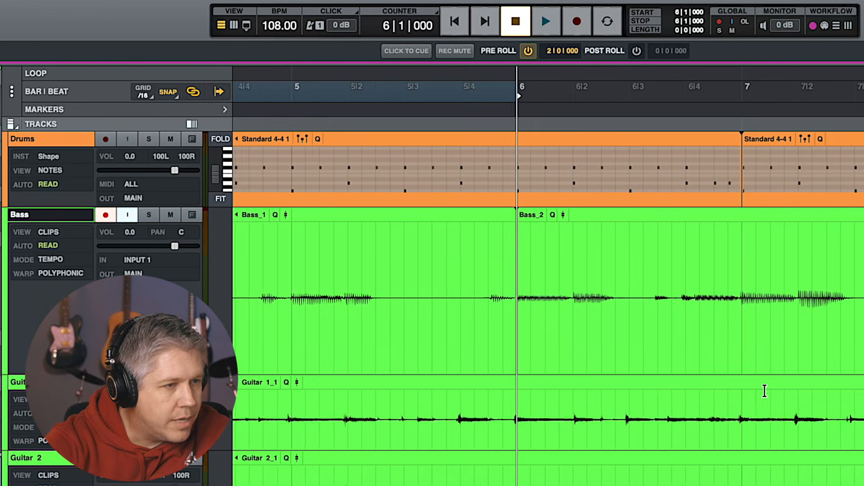
pyautogui.hscroll(3, 765, 391)
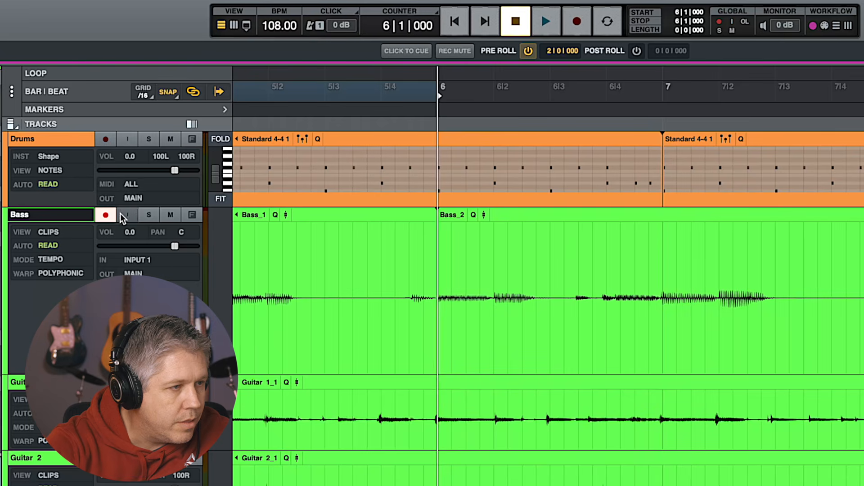
pyautogui.click(149, 214)
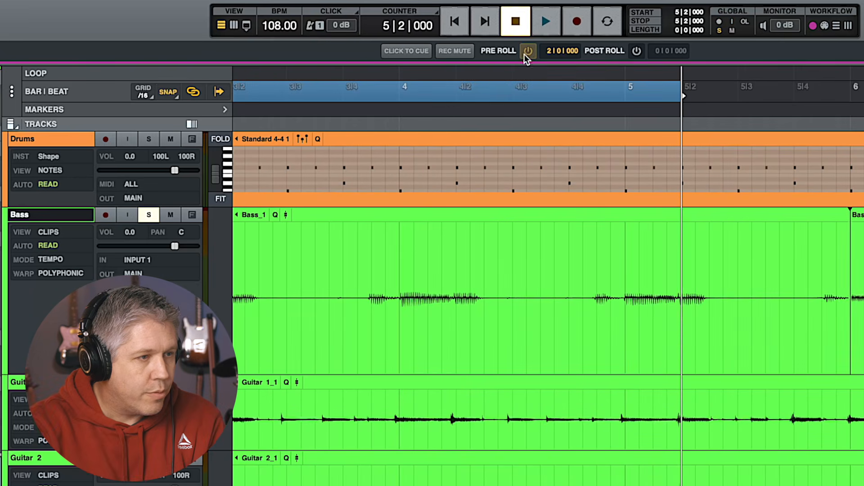
# Turn off pre-roll and play back the new bass take from bar 4 beat 3
pyautogui.click(528, 51)
pyautogui.click(556, 93)
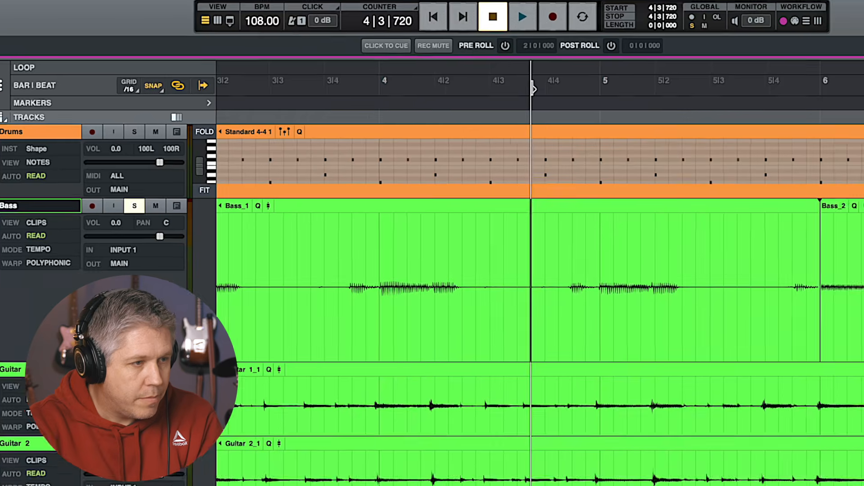
pyautogui.press('space')
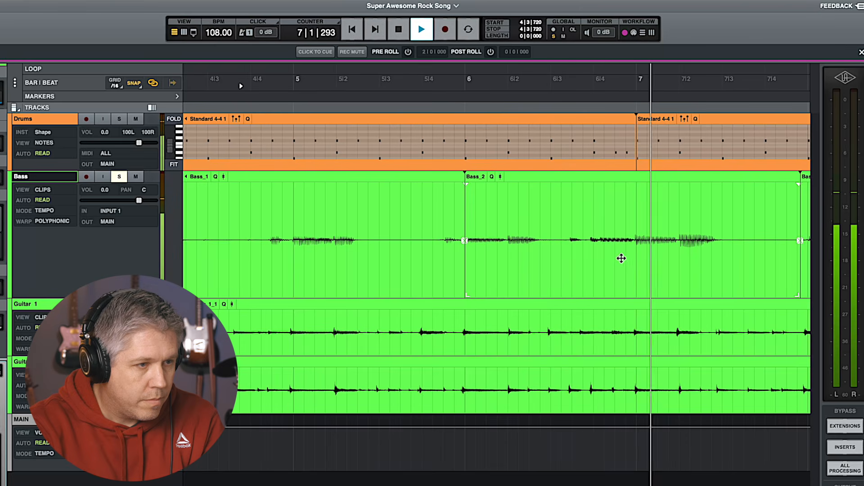
pyautogui.press('space')
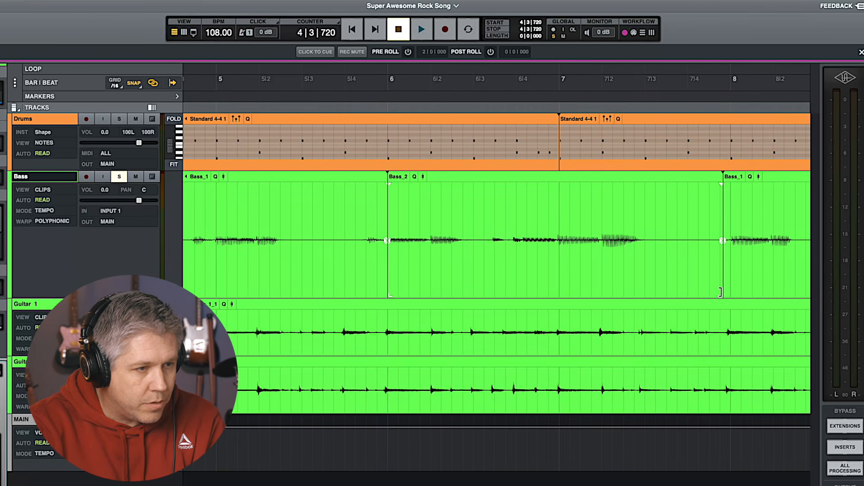
# Trim the new bass take's end back to bar 7 beat 3 and add a crossfade at that boundary
pyautogui.moveTo(724, 290); pyautogui.dragTo(652, 293)
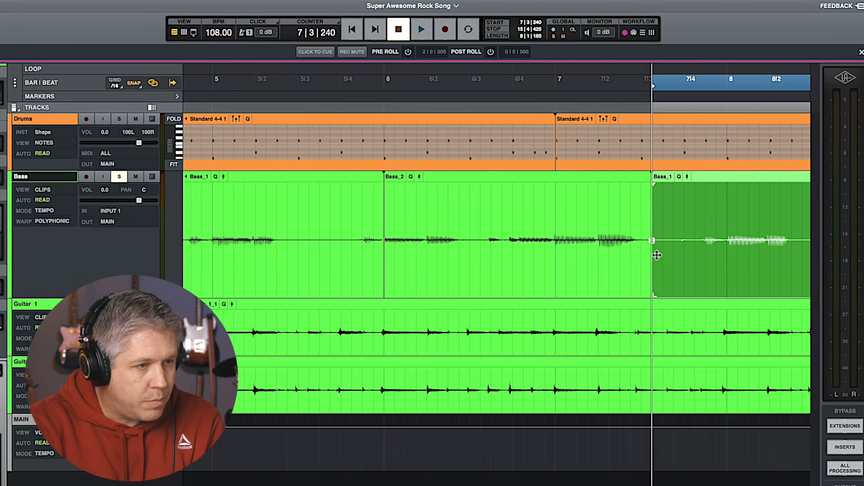
pyautogui.click(651, 241)
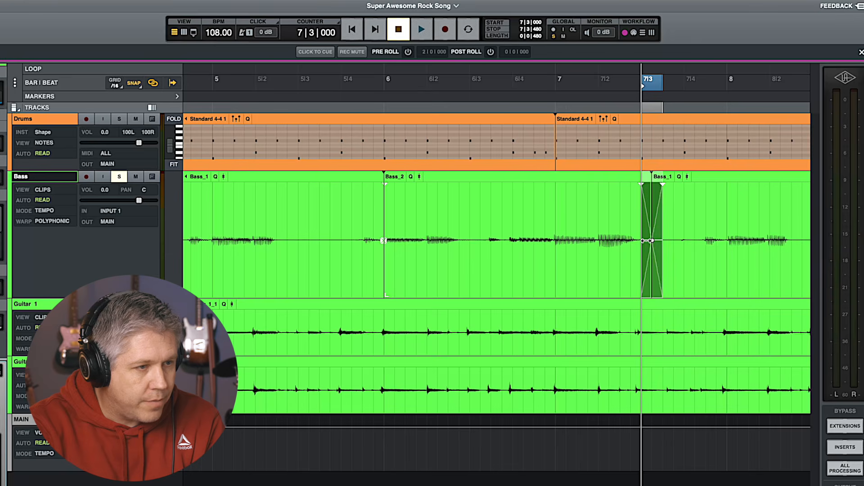
# With snap off, nudge the new bass take's end boundary and trim its start to about bar 6 beat 3 with a crossfade
pyautogui.click(136, 84)
pyautogui.moveTo(653, 242); pyautogui.dragTo(650, 242)
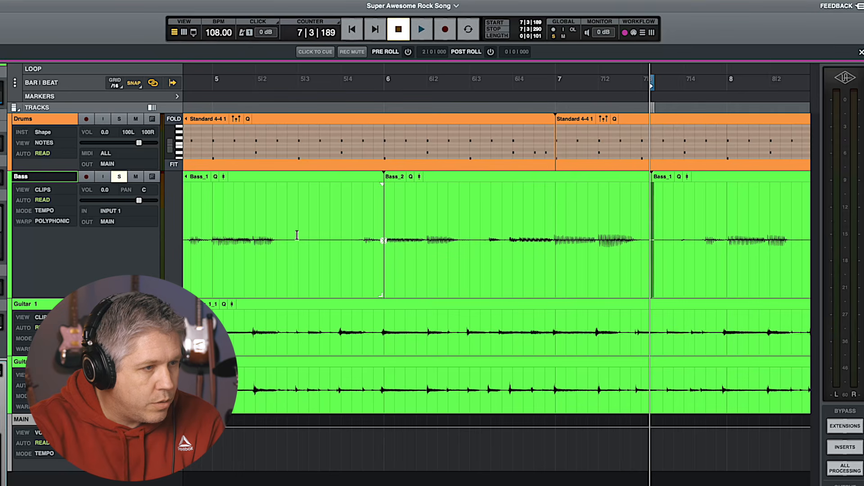
pyautogui.moveTo(382, 289); pyautogui.dragTo(474, 288)
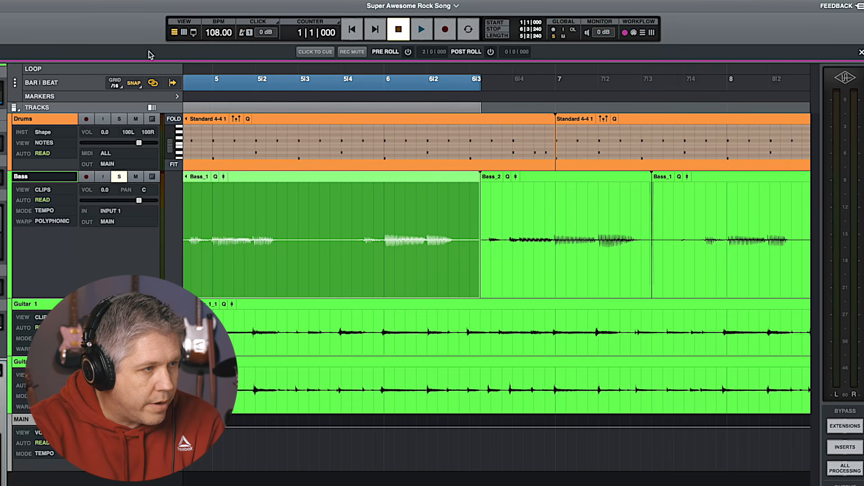
pyautogui.click(478, 239)
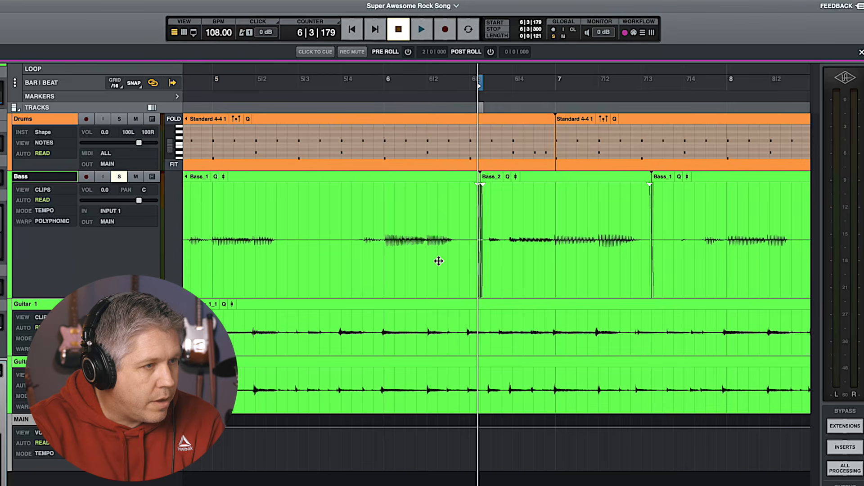
# Play back the bass edit from bar 5 beat 3
pyautogui.click(317, 83)
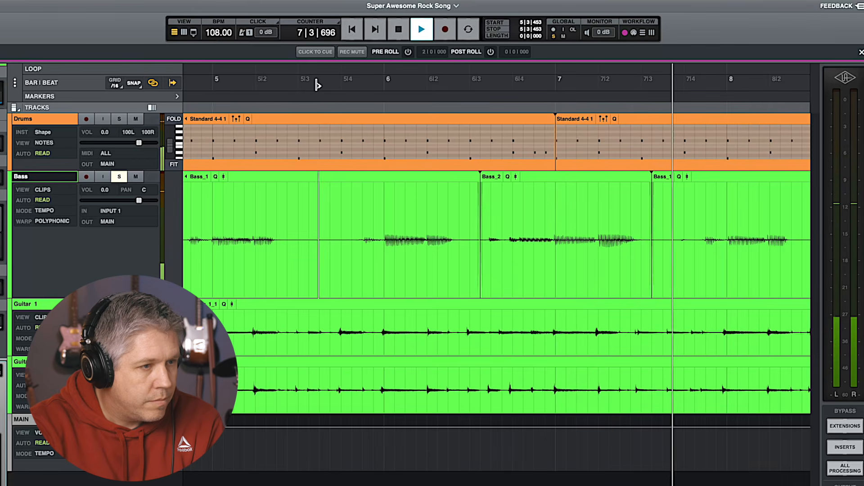
pyautogui.press('space')
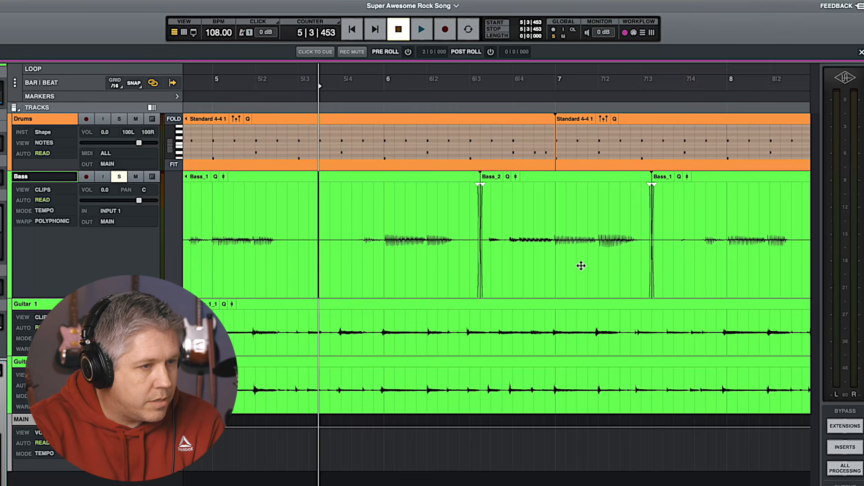
# Trim the new bass take's end back to about bar 7 beat 2 and play back from bar 6
pyautogui.moveTo(656, 293); pyautogui.dragTo(596, 298)
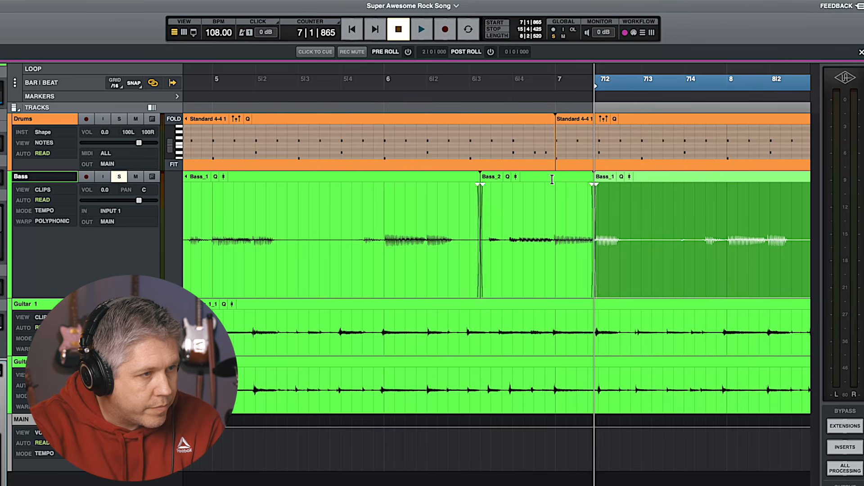
pyautogui.click(387, 82)
pyautogui.press('space')
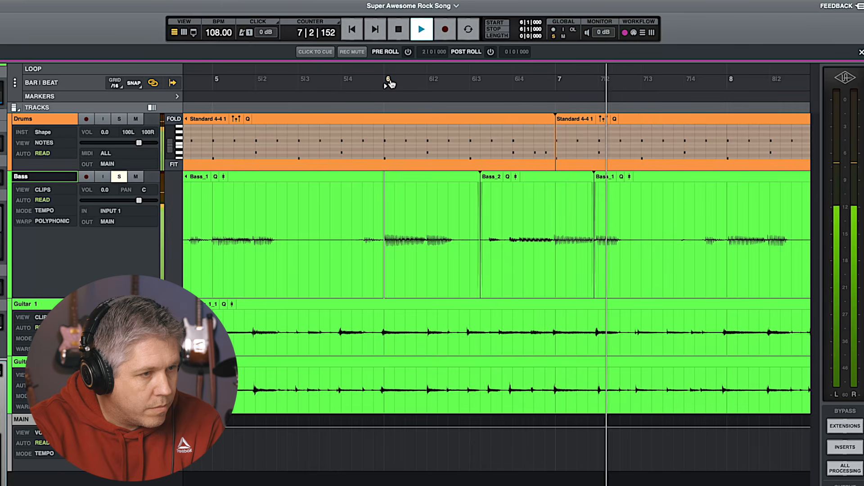
pyautogui.press('space')
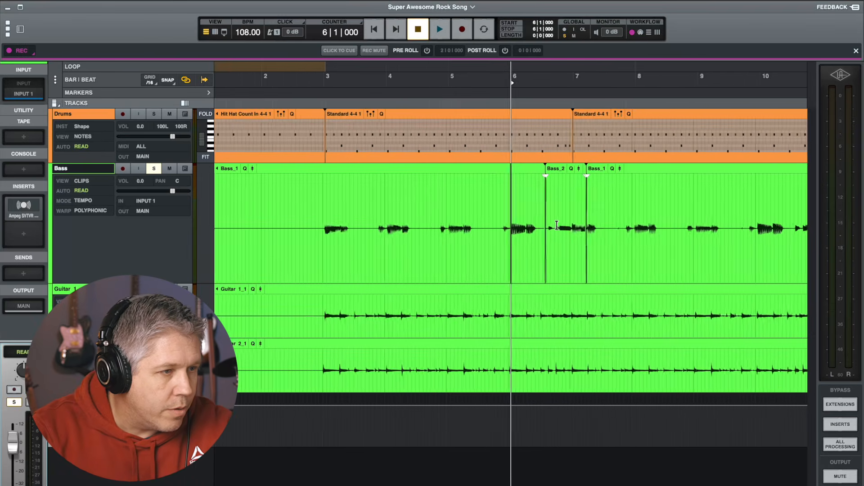
# Select all the clips on the bass track and consolidate them into one clip
pyautogui.click(399, 168)
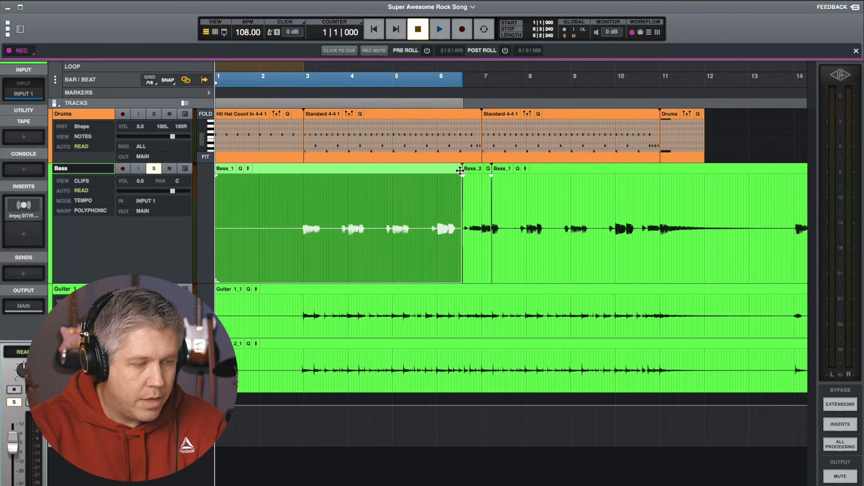
pyautogui.keyDown('shift'); pyautogui.click(614, 168); pyautogui.keyUp('shift')
pyautogui.hscroll(5, 603, 208)
pyautogui.hscroll(-3, 602, 209)
pyautogui.rightClick(522, 247)
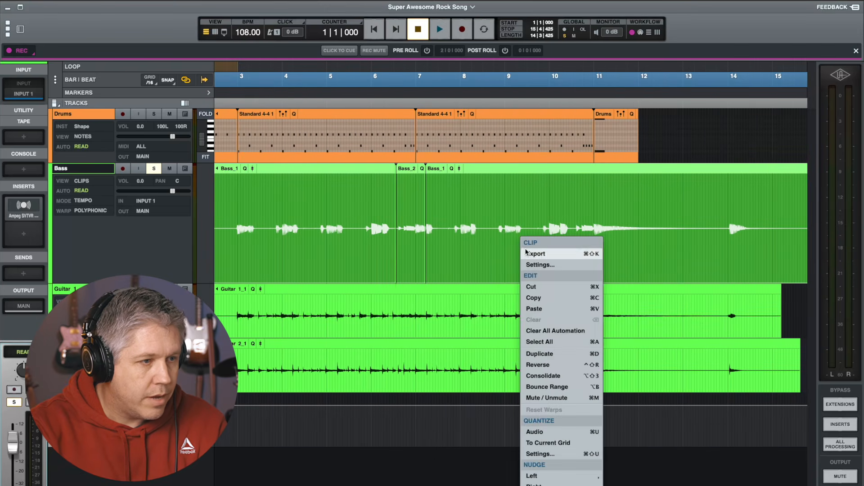
pyautogui.click(565, 376)
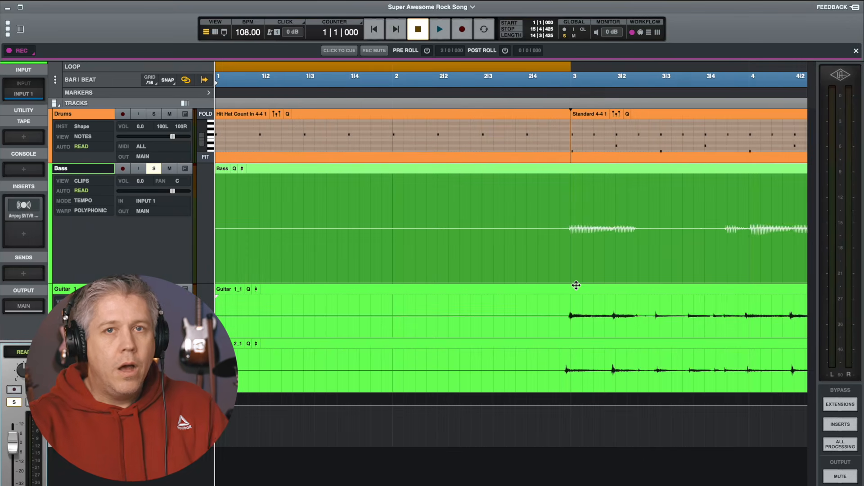
# Scroll through the consolidated bass clip to review it across the song
pyautogui.hscroll(5, 576, 286)
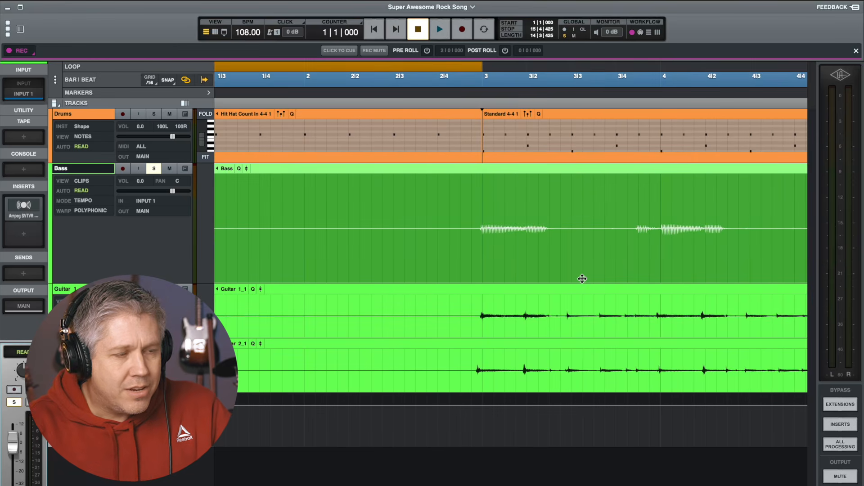
pyautogui.hscroll(5, 582, 279)
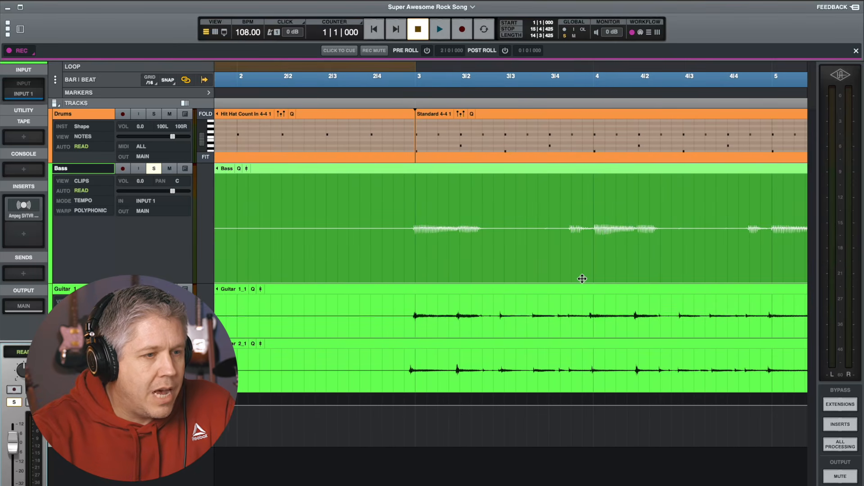
pyautogui.hscroll(6, 582, 279)
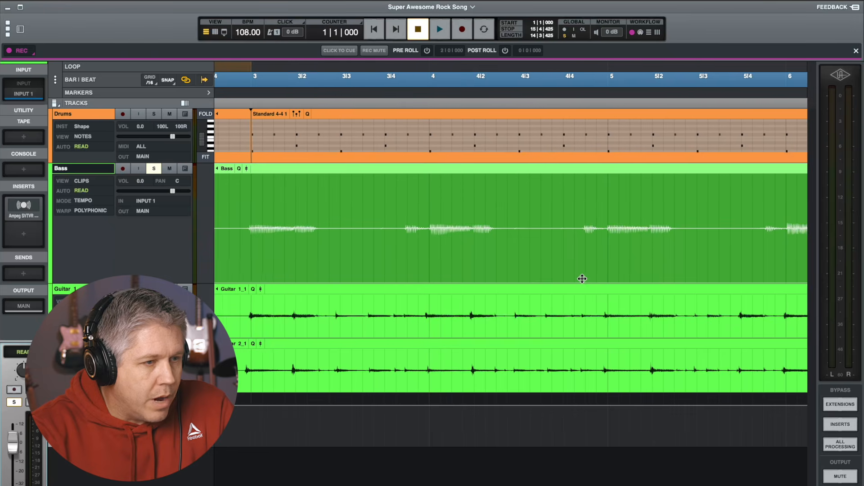
pyautogui.hscroll(-6, 582, 279)
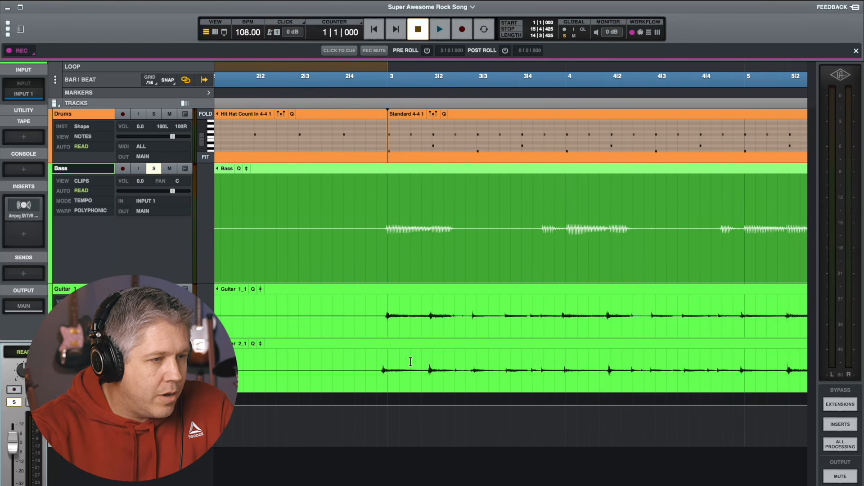
pyautogui.hscroll(20, 423, 346)
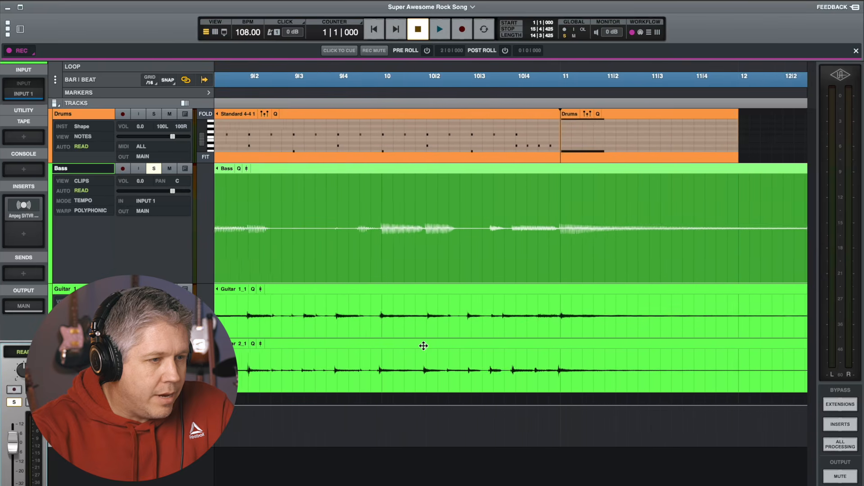
pyautogui.hscroll(-1, 387, 288)
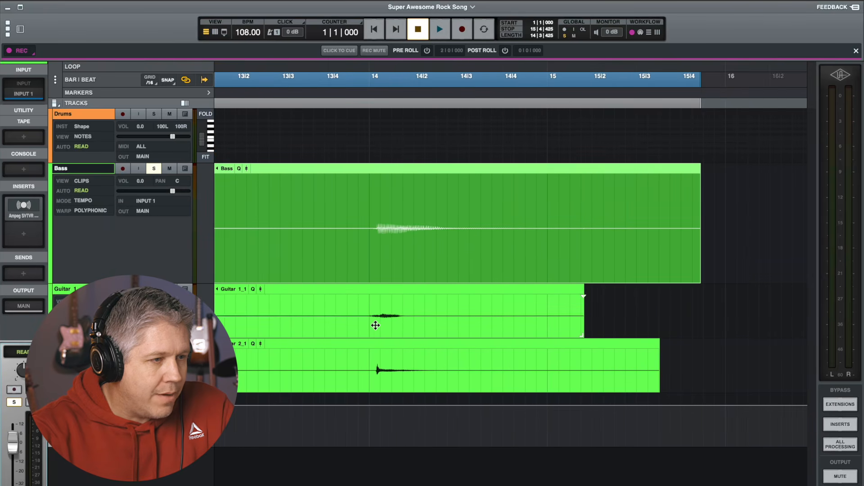
pyautogui.hscroll(-20, 376, 325)
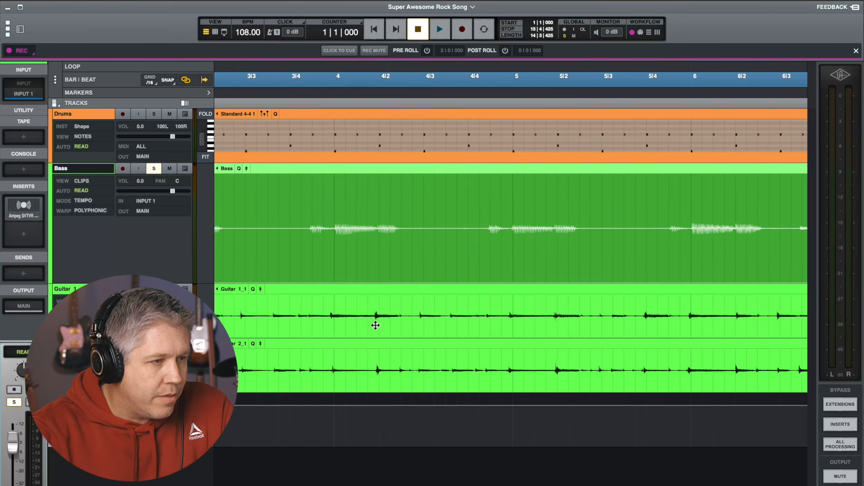
pyautogui.hscroll(-5, 376, 325)
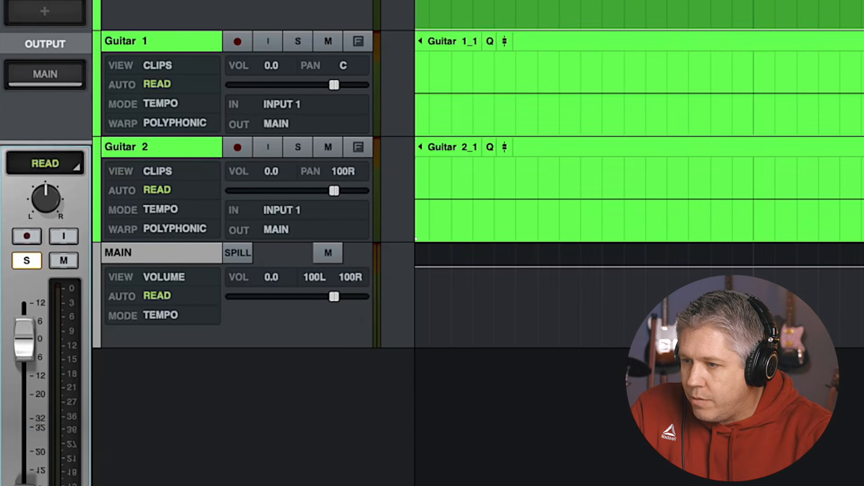
# Switch the Guitar 2 track's view to Warps
pyautogui.click(639, 189)
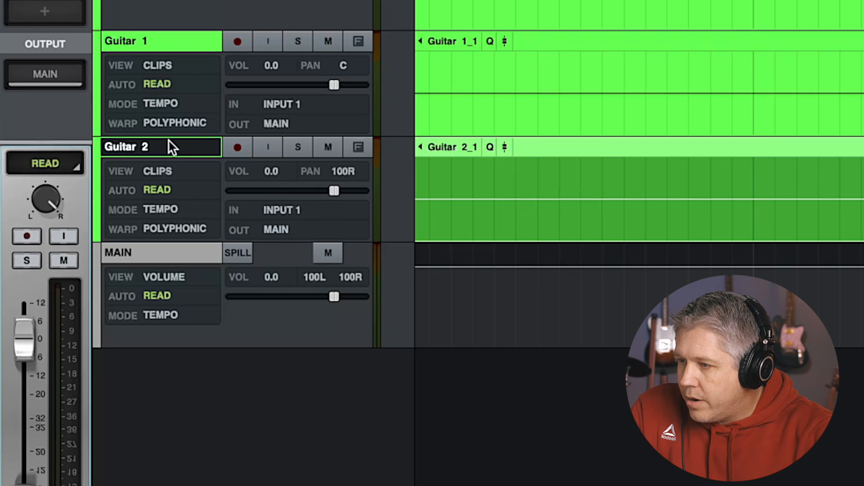
pyautogui.click(155, 169)
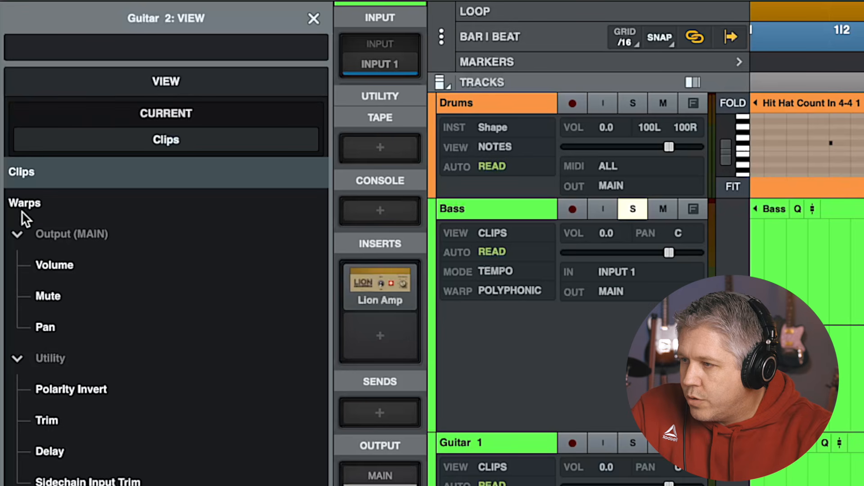
pyautogui.click(24, 204)
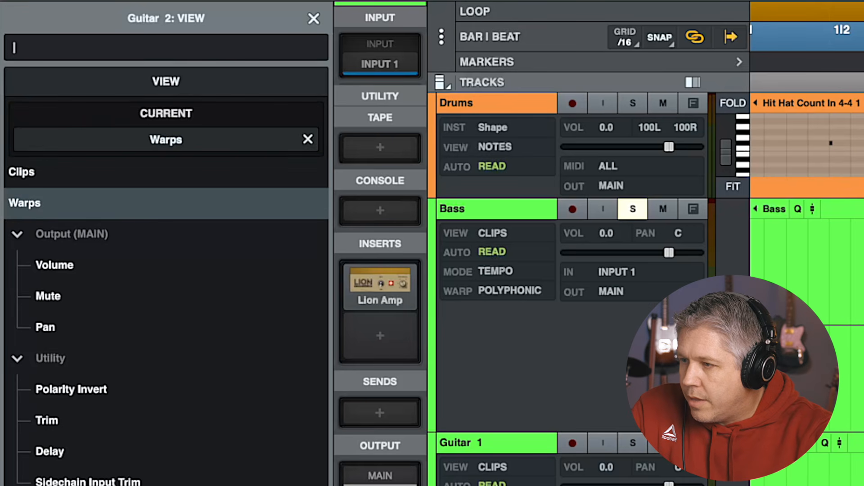
pyautogui.click(314, 18)
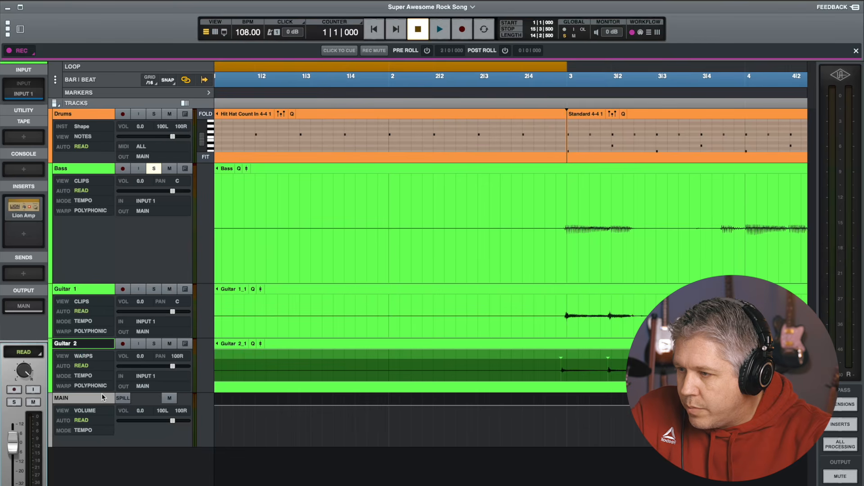
# Enlarge Guitar 2 and warp its first guitar hit onto the bar 3 downbeat
pyautogui.moveTo(103, 393); pyautogui.dragTo(97, 458)
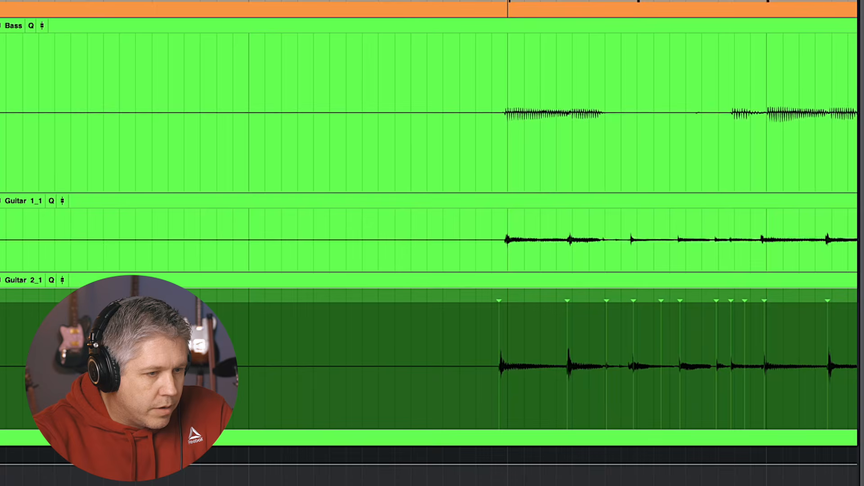
pyautogui.press('e')
pyautogui.hscroll(10, 508, 366)
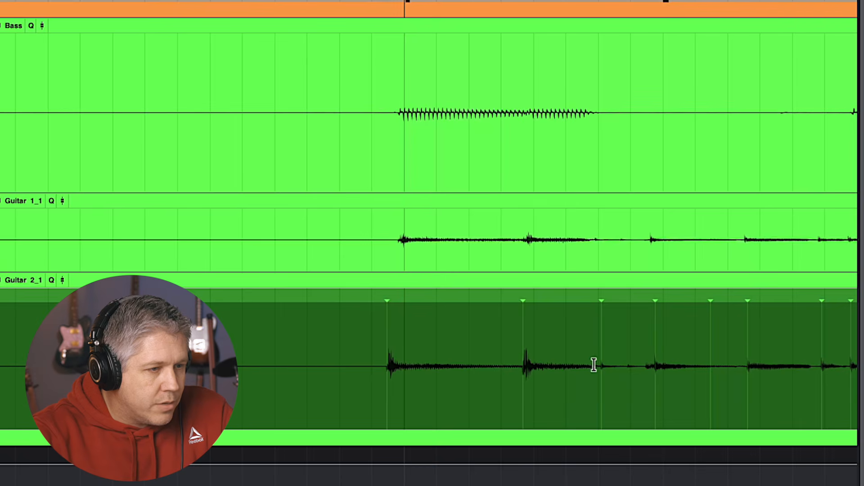
pyautogui.click(522, 369)
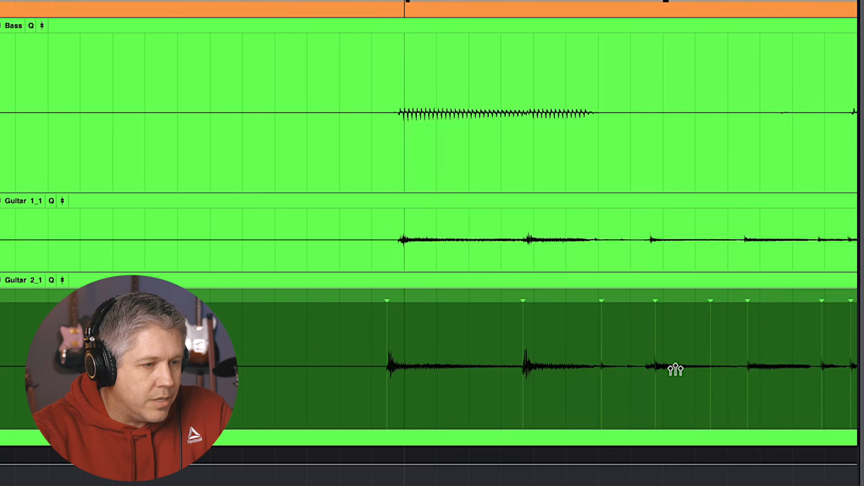
pyautogui.hscroll(5, 734, 369)
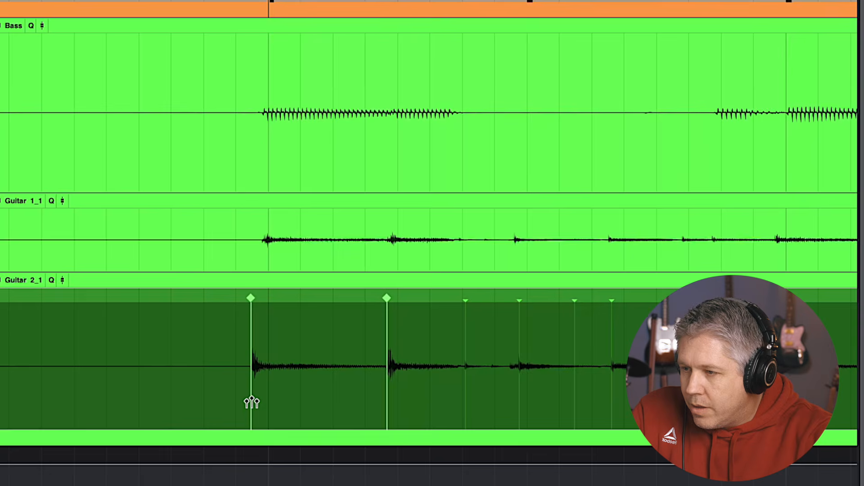
pyautogui.moveTo(251, 402); pyautogui.dragTo(269, 403)
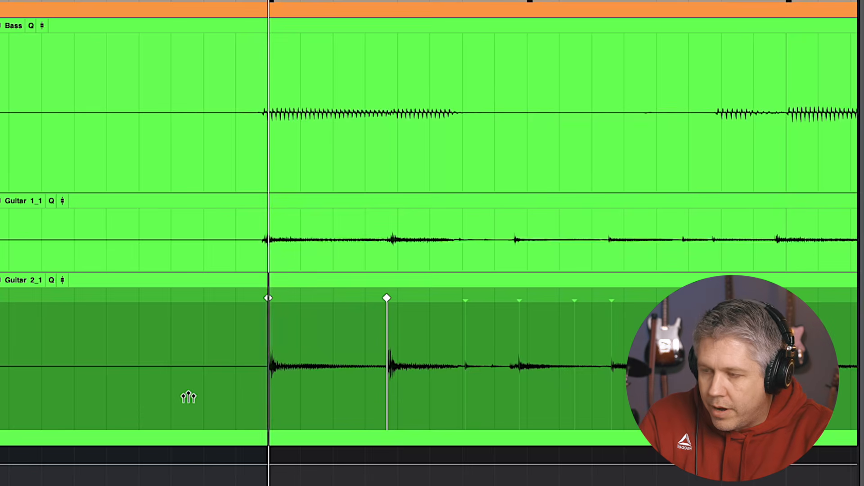
pyautogui.hotkey('ctrl', 'z')
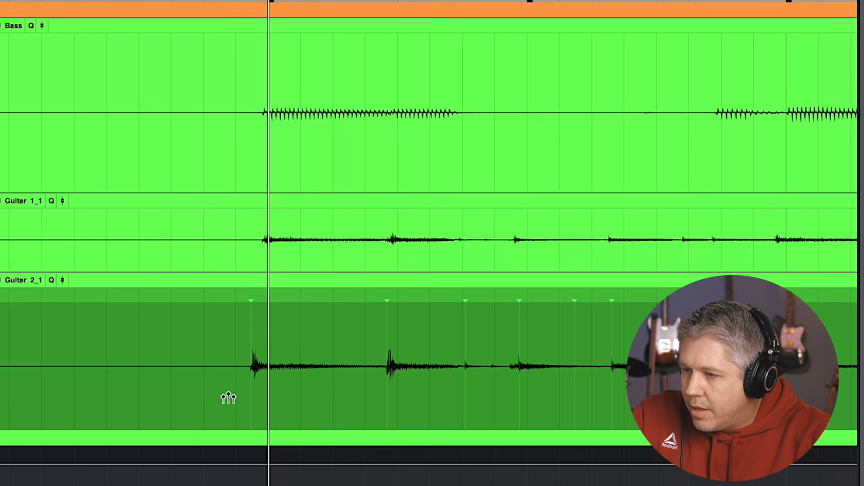
pyautogui.moveTo(251, 411); pyautogui.dragTo(258, 413)
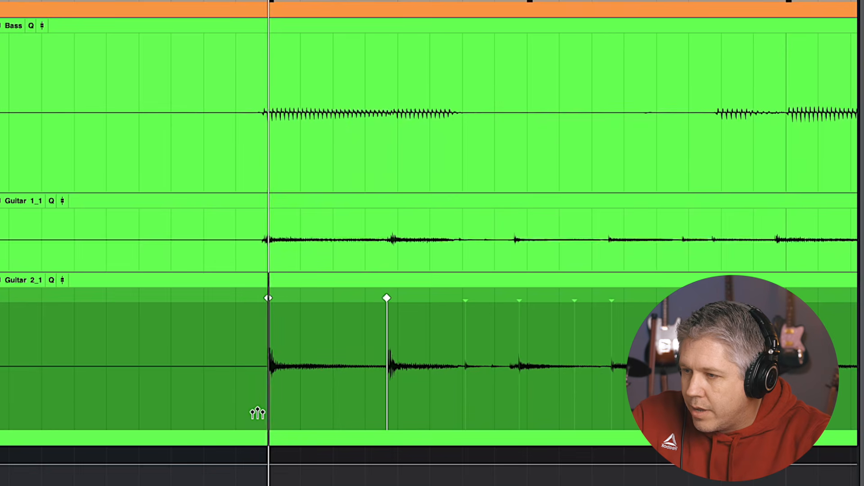
# Switch Guitar 1 to Warps view and warp its first hit onto the bar 3 downbeat
pyautogui.click(248, 259)
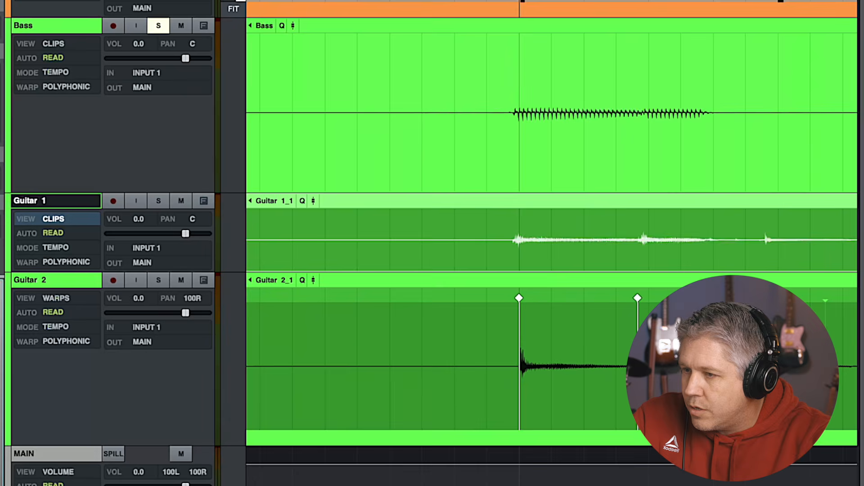
pyautogui.click(60, 222)
pyautogui.moveTo(508, 245); pyautogui.dragTo(515, 241)
# Switch the Bass track to Warps view and warp its first note onto the bar 3 downbeat
pyautogui.click(503, 167)
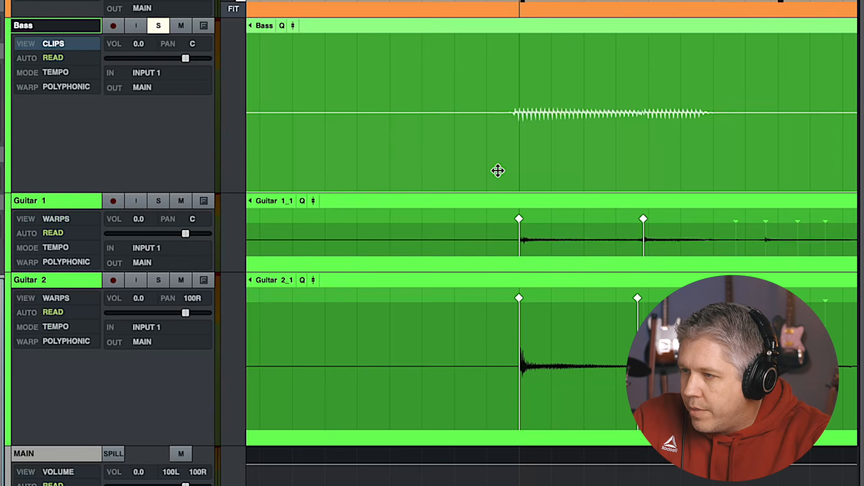
pyautogui.click(58, 44)
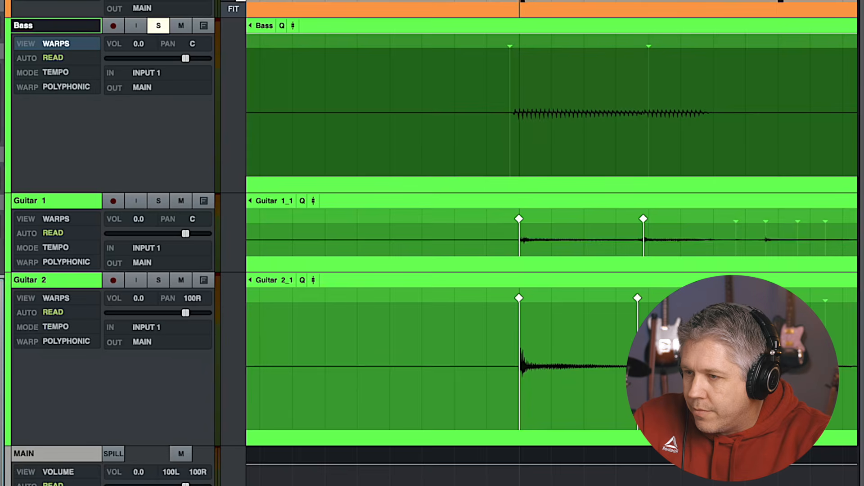
pyautogui.moveTo(511, 153); pyautogui.dragTo(516, 154)
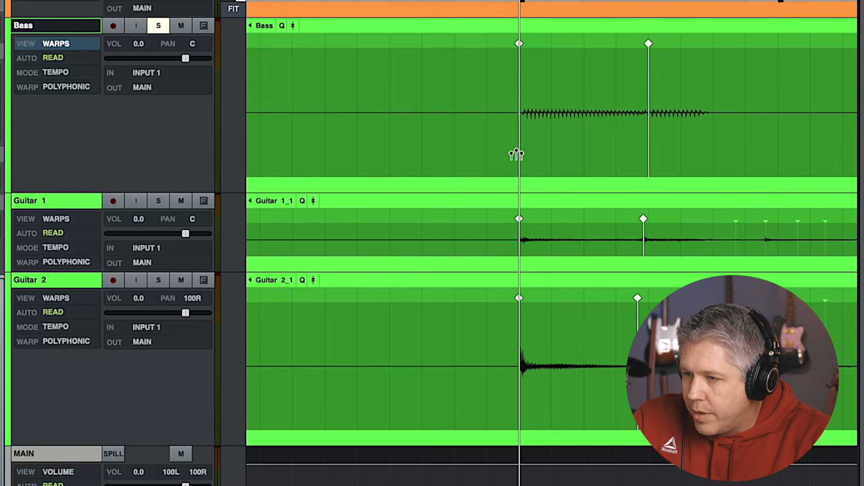
pyautogui.hscroll(10, 458, 282)
pyautogui.hscroll(5, 508, 229)
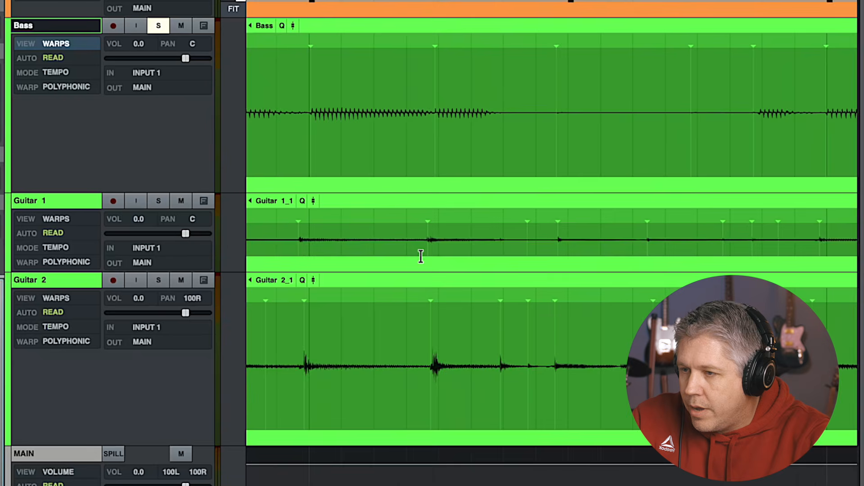
# Warp Guitar 2's guitar hit near bar 14 onto the bar 14 downbeat
pyautogui.hscroll(10, 508, 229)
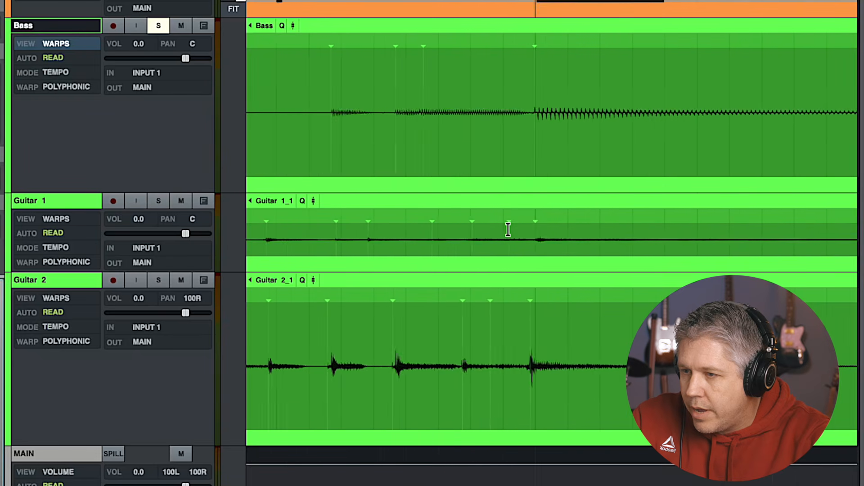
pyautogui.hscroll(10, 507, 229)
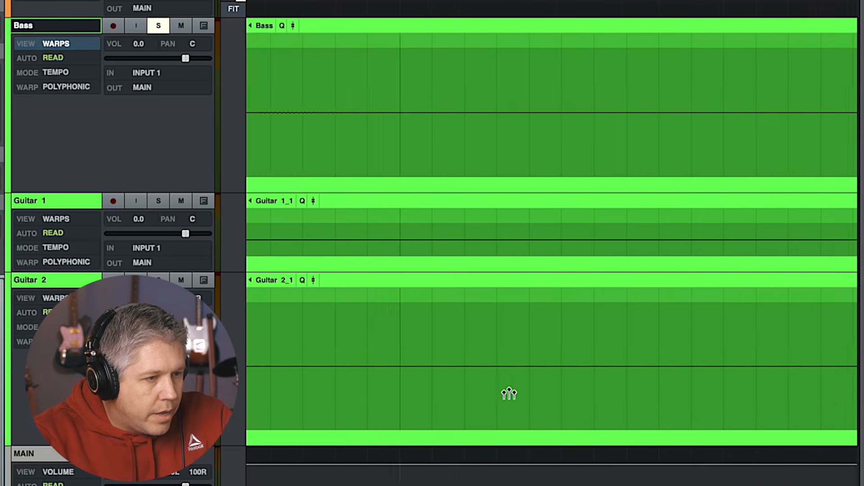
pyautogui.hscroll(10, 509, 394)
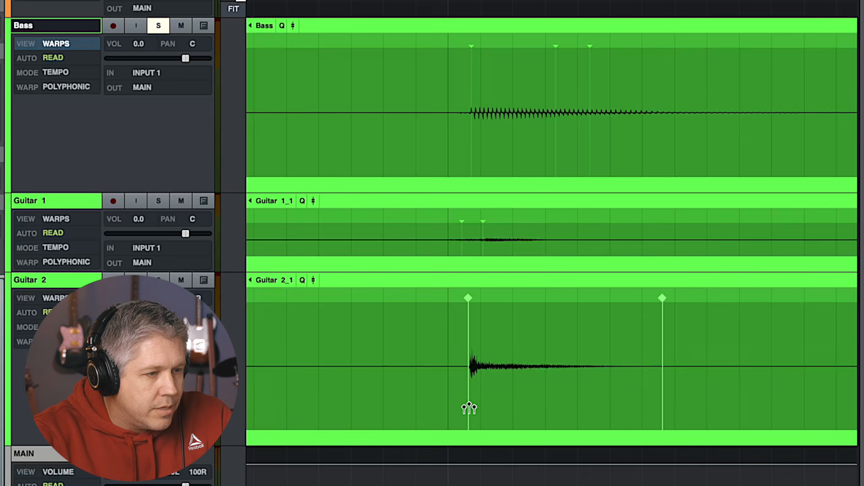
pyautogui.moveTo(469, 408); pyautogui.dragTo(460, 409)
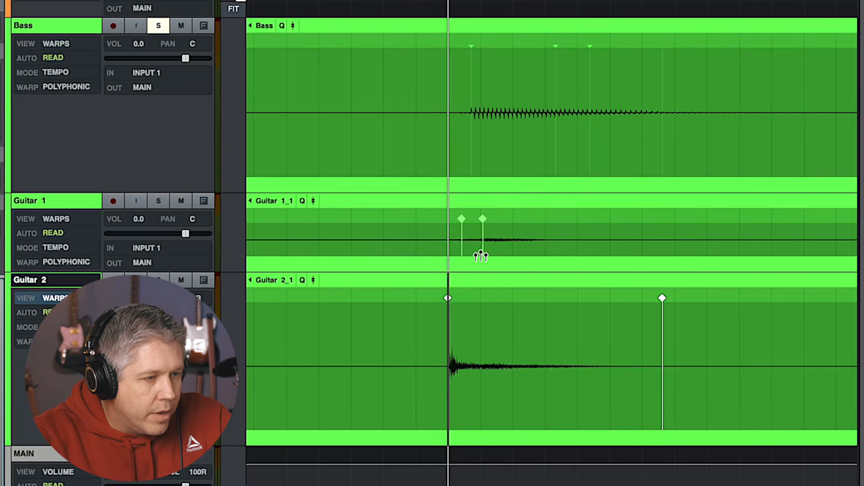
# Warp the matching hits on Guitar 1 and the Bass onto the same bar 14 downbeat
pyautogui.hscroll(-3, 454, 271)
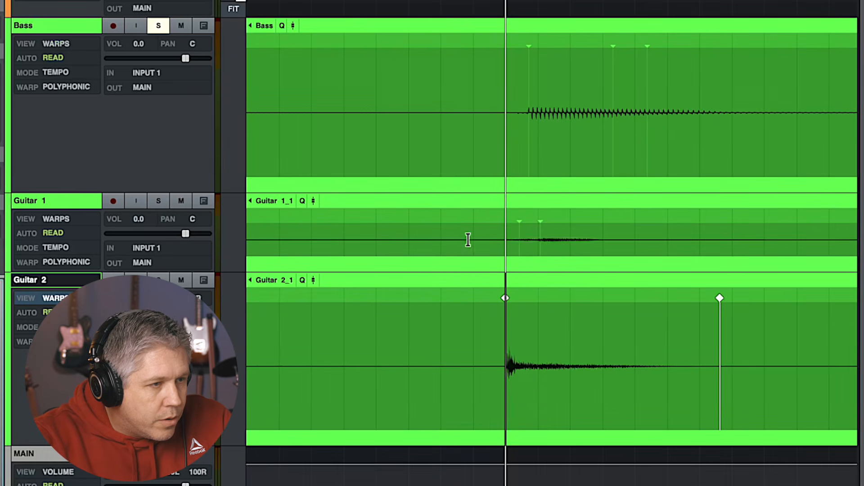
pyautogui.click(376, 2)
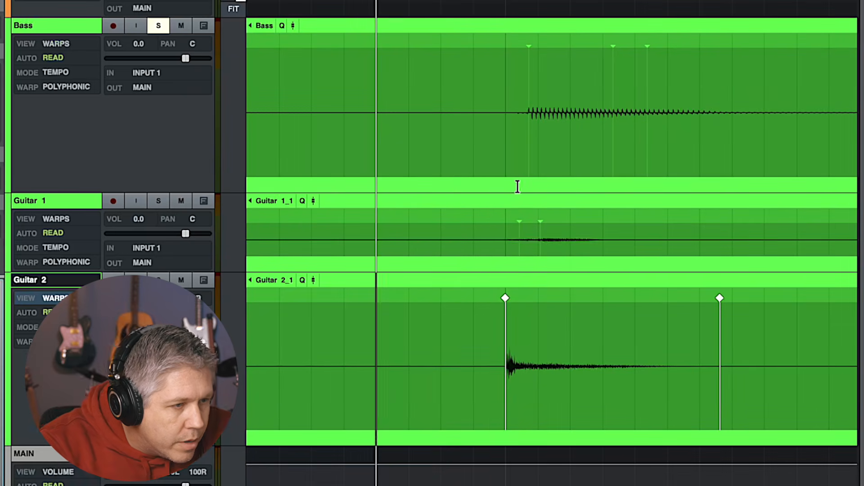
pyautogui.hscroll(1, 515, 249)
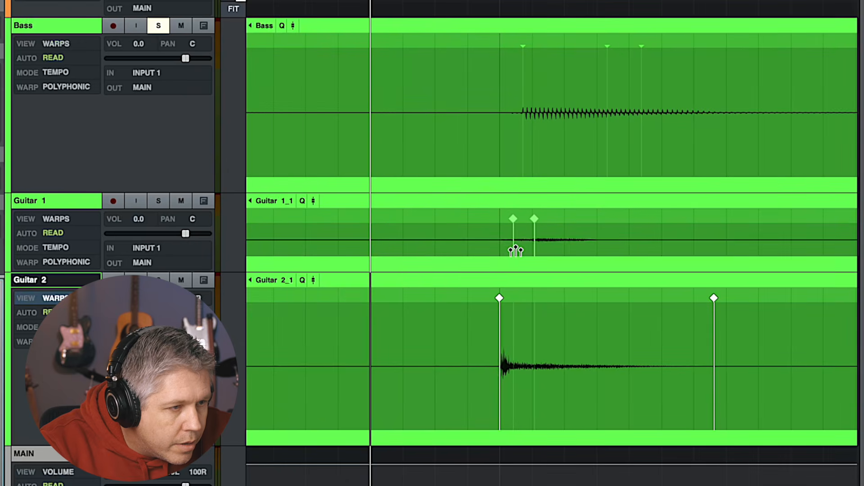
pyautogui.moveTo(513, 249)
pyautogui.mouseDown()
pyautogui.moveTo(501, 249)
pyautogui.moveTo(532, 248)
pyautogui.mouseUp()
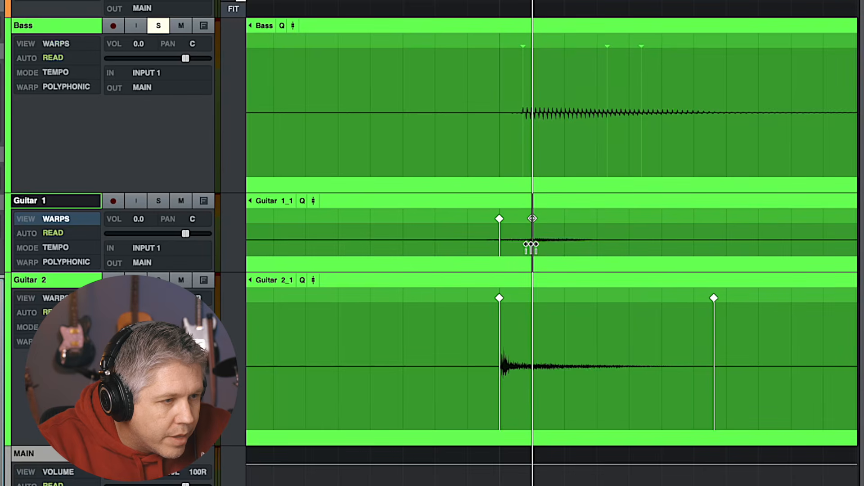
pyautogui.click(524, 140)
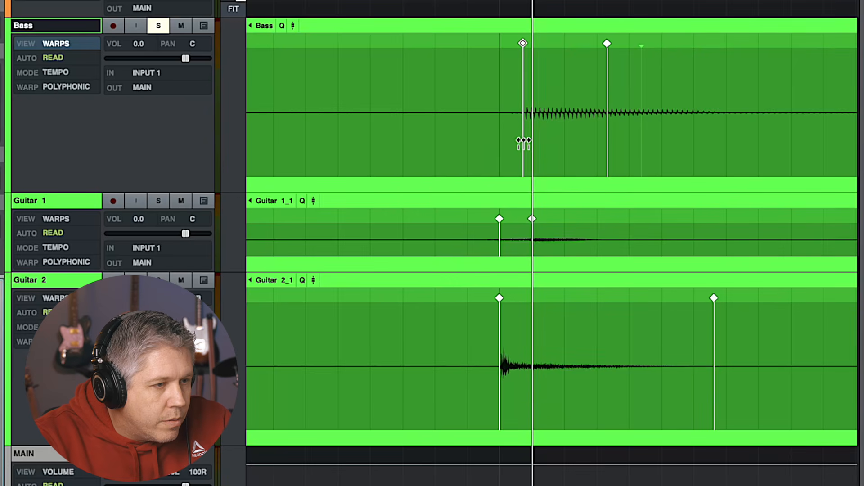
pyautogui.moveTo(523, 142); pyautogui.dragTo(507, 144)
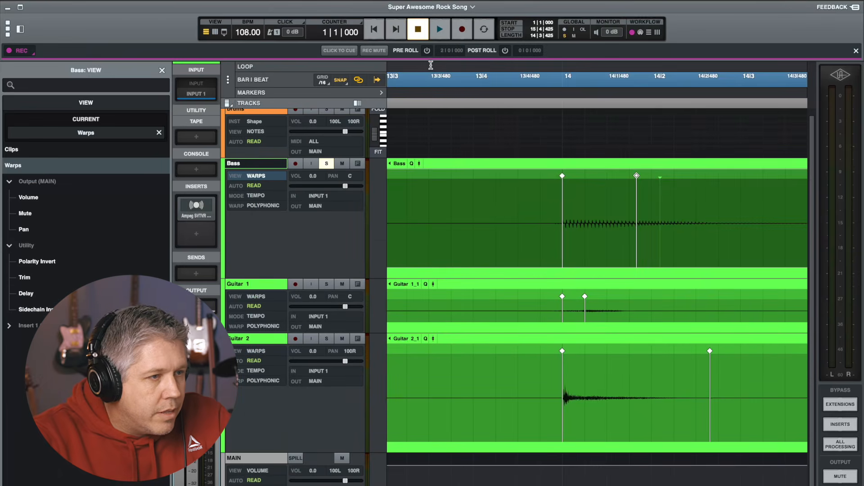
# Play back from bar 13 beat 3 to check the alignment around bar 14
pyautogui.click(430, 66)
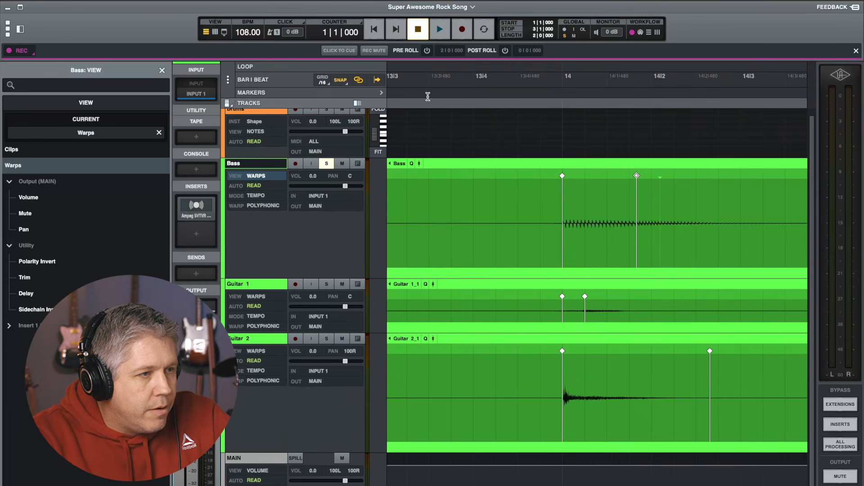
pyautogui.click(408, 81)
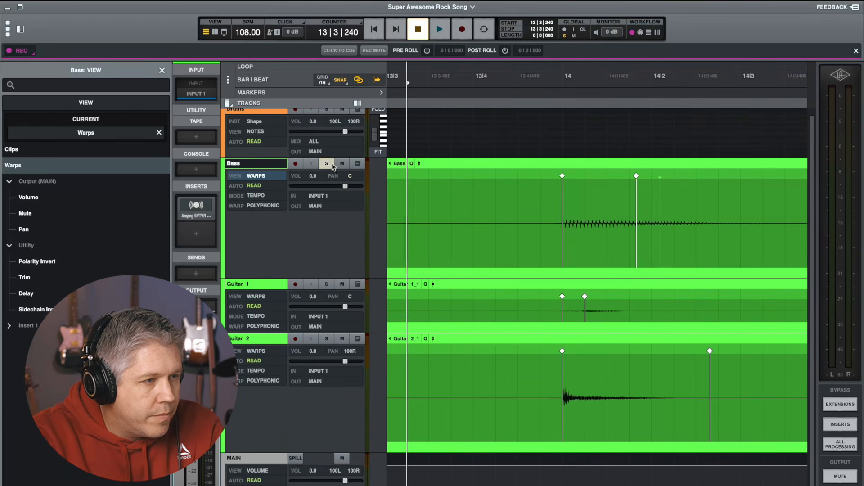
pyautogui.click(327, 164)
pyautogui.press('space')
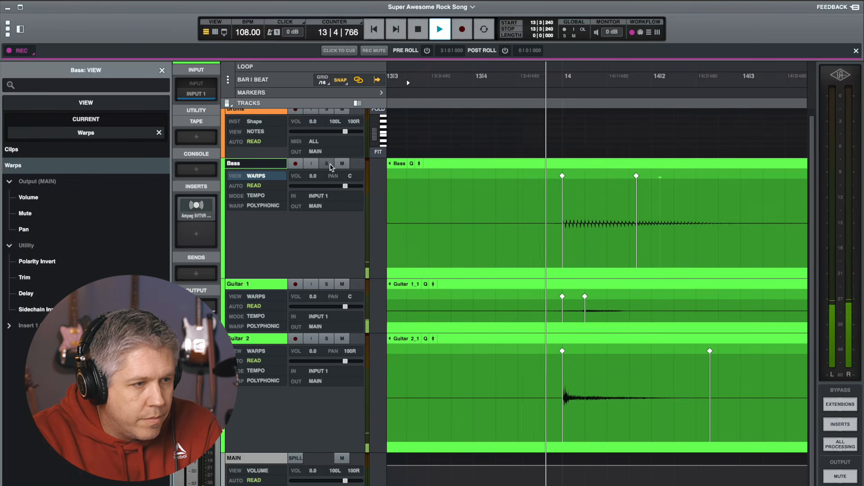
pyautogui.press('space')
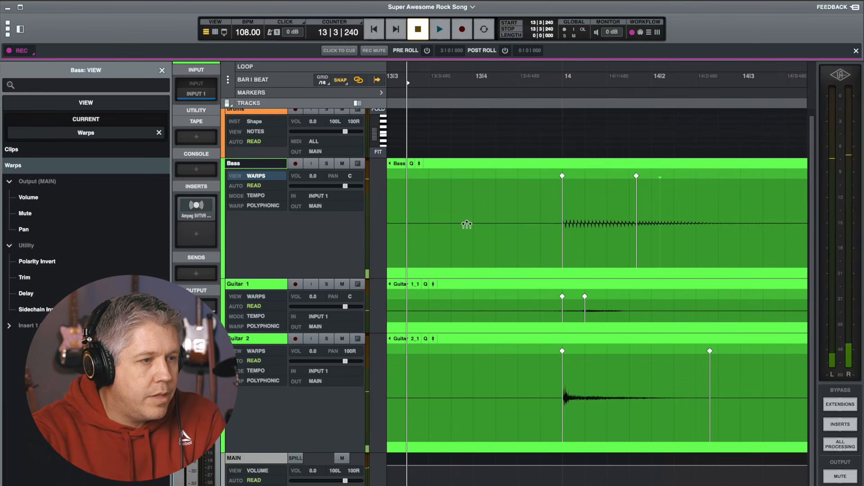
# Play back from bar 2 beat 4 to check the alignment at bar 3
pyautogui.hscroll(-3, 466, 225)
pyautogui.hscroll(-15, 466, 224)
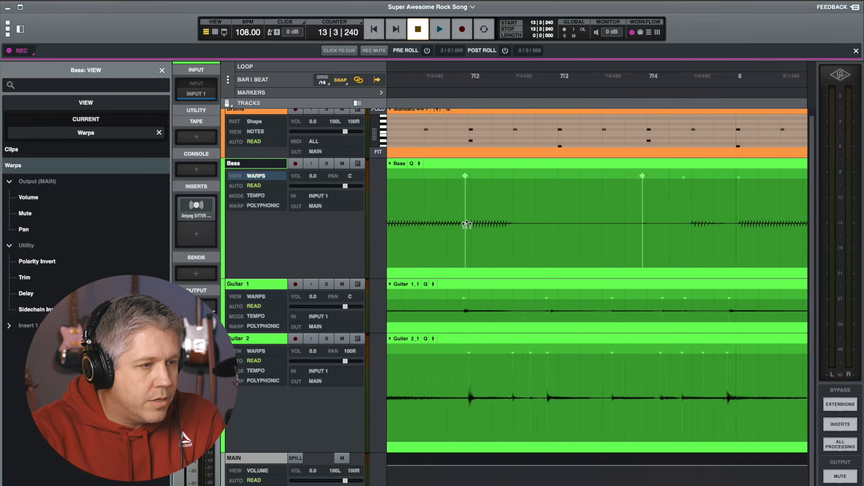
pyautogui.hscroll(-8, 467, 225)
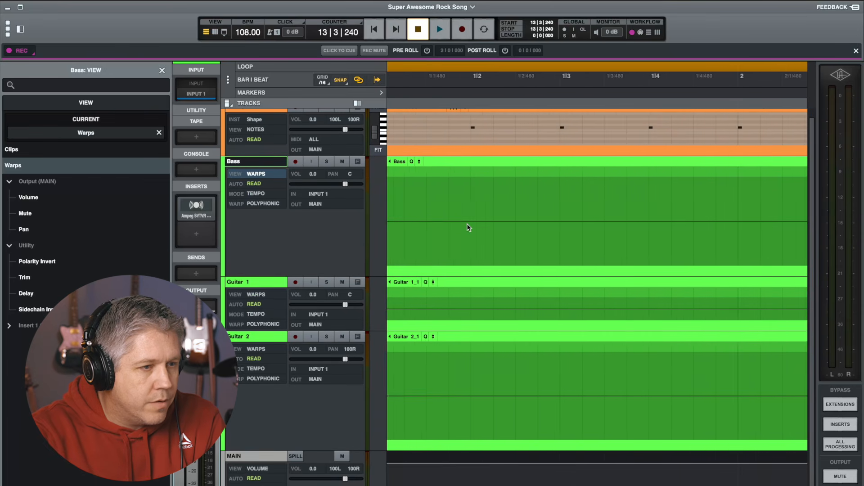
pyautogui.hscroll(5, 467, 223)
pyautogui.click(628, 82)
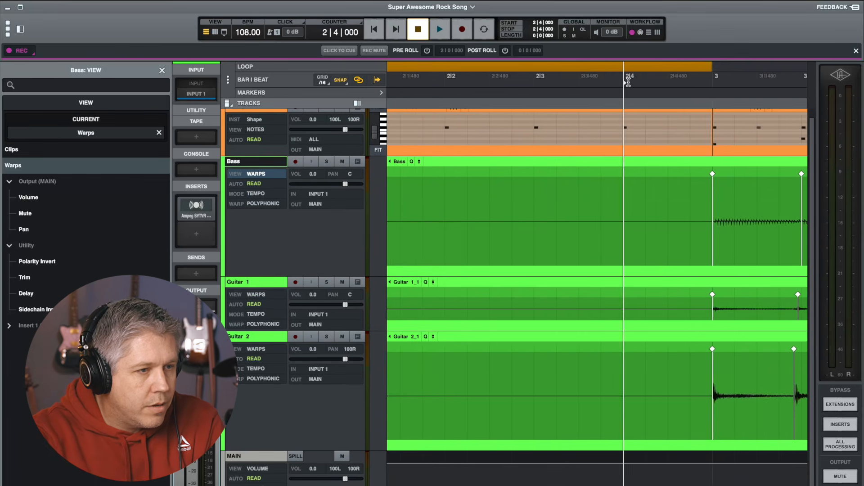
pyautogui.press('space')
pyautogui.press('space')
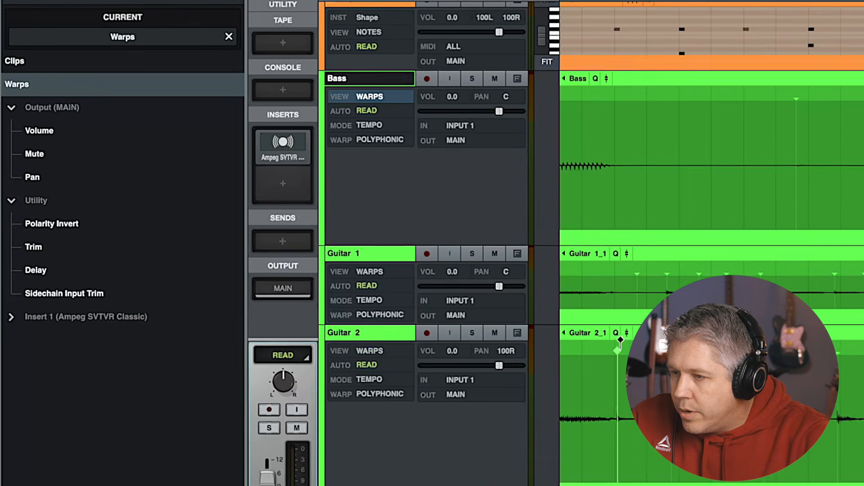
# Switch the Guitar 2 track's view back to Clips
pyautogui.click(396, 335)
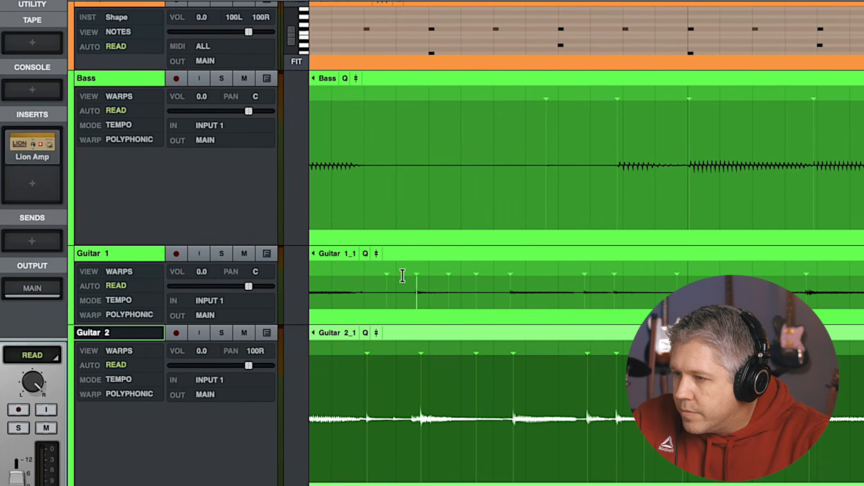
pyautogui.click(118, 351)
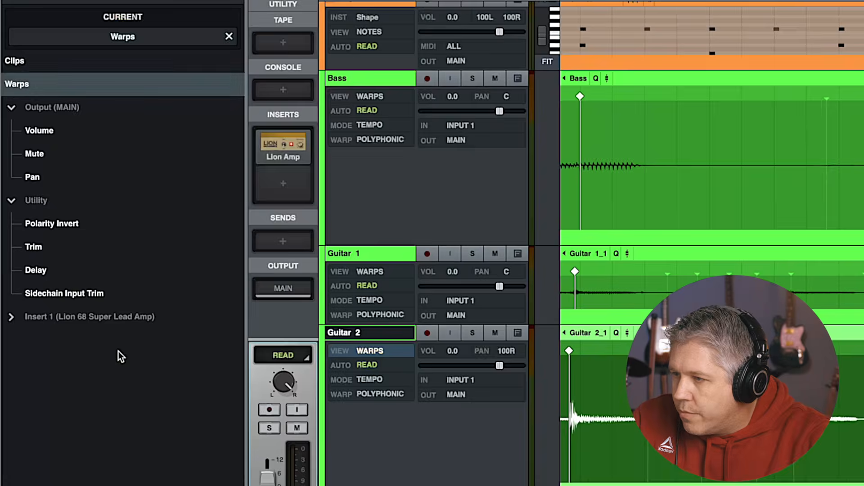
pyautogui.click(45, 70)
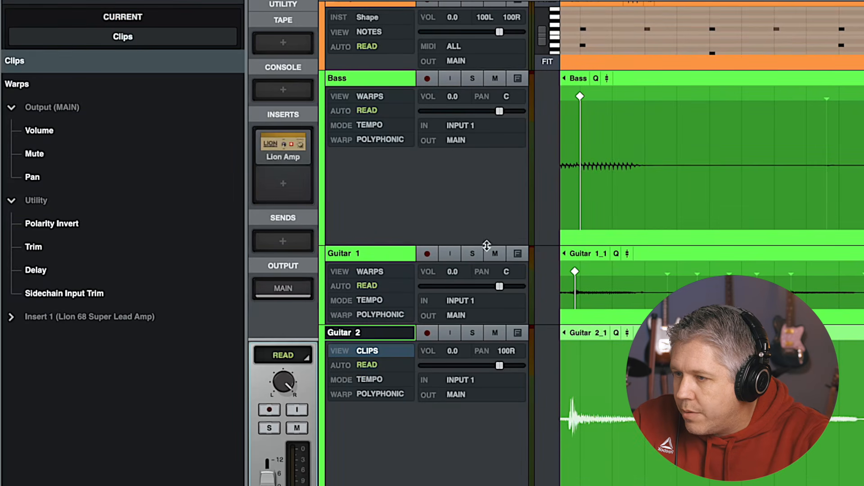
# Switch the Guitar 1 track's view back to Clips
pyautogui.click(660, 253)
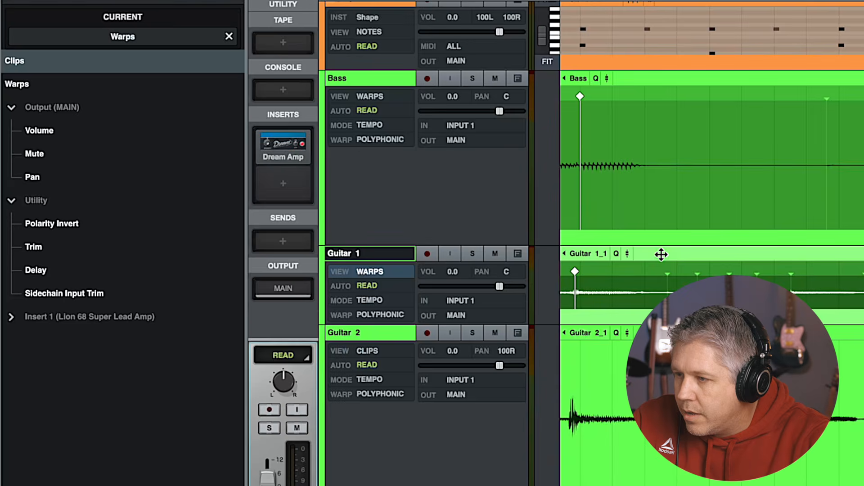
pyautogui.click(354, 272)
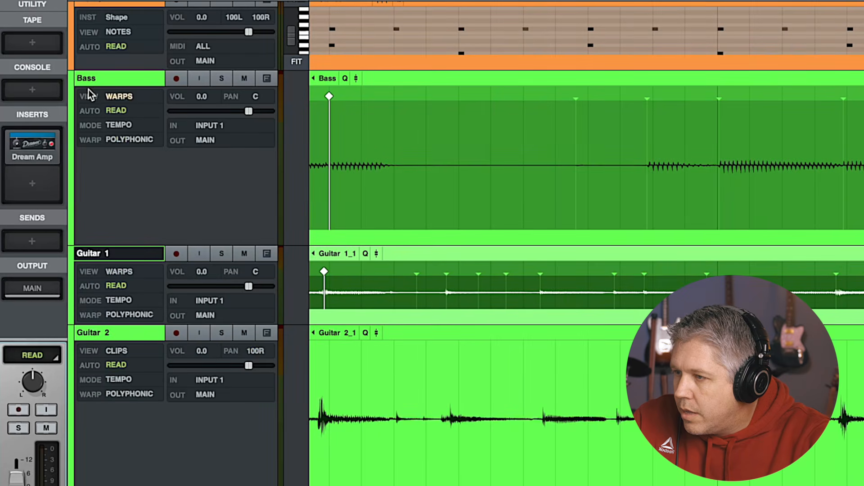
pyautogui.click(119, 272)
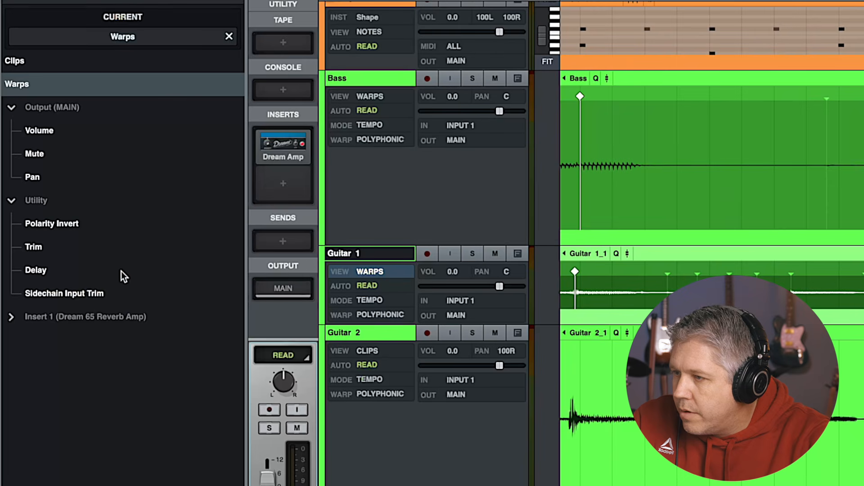
pyautogui.click(14, 61)
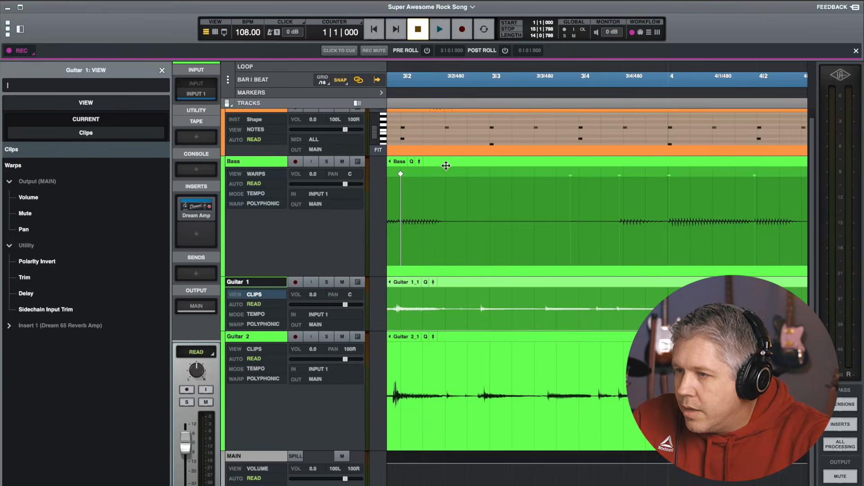
# Close the track view panel and hide the side browser to widen the timeline
pyautogui.click(446, 166)
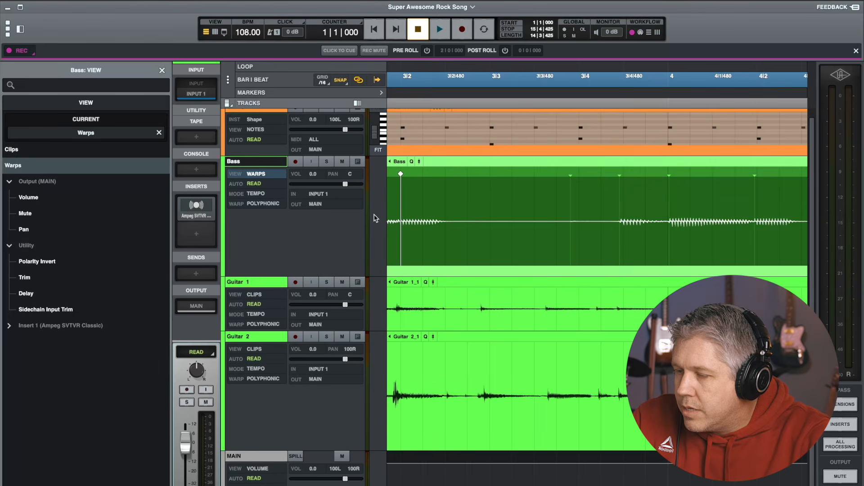
pyautogui.hscroll(-5, 428, 220)
pyautogui.click(425, 220)
pyautogui.click(162, 71)
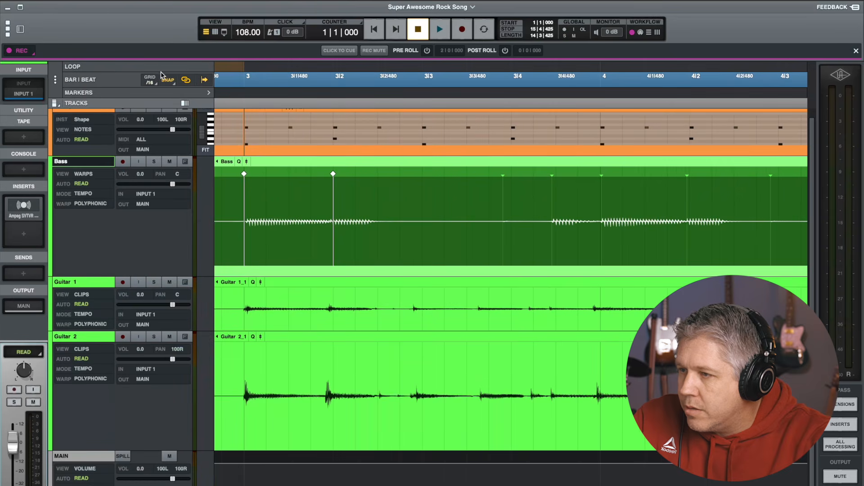
pyautogui.click(224, 32)
pyautogui.click(214, 53)
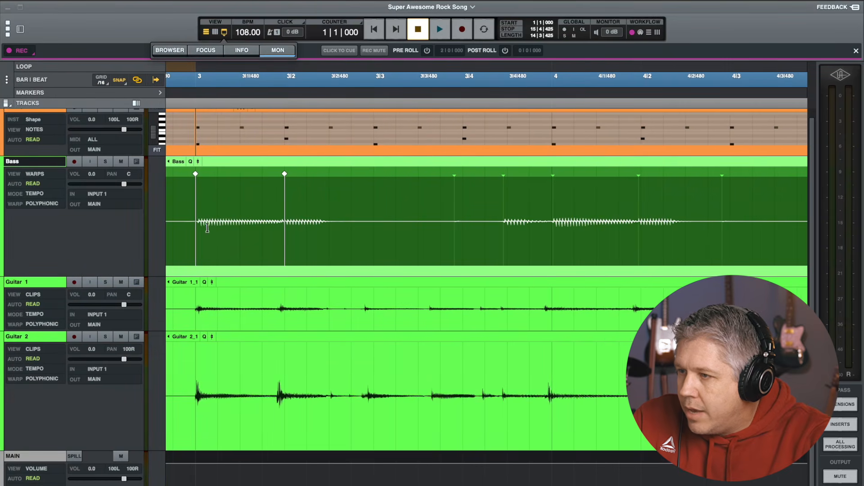
pyautogui.click(174, 231)
# Set the Bass track's quantize grid to /16 to snap its warp markers
pyautogui.hscroll(-3, 300, 232)
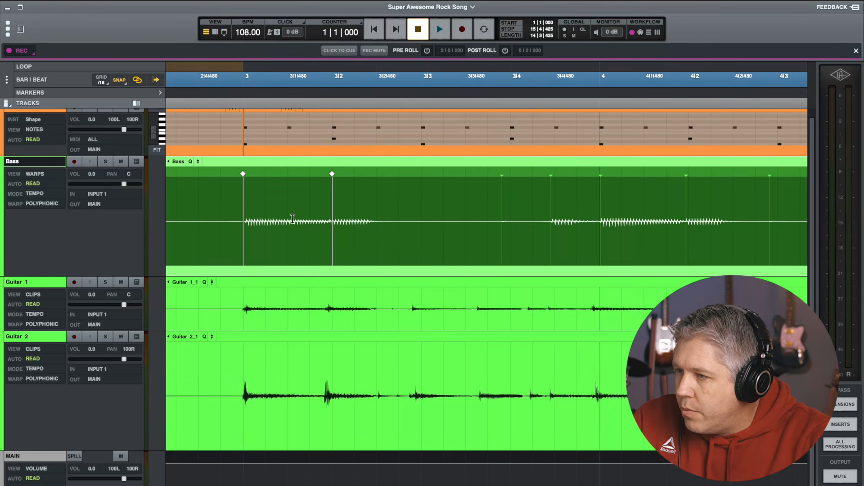
pyautogui.hscroll(-1, 220, 213)
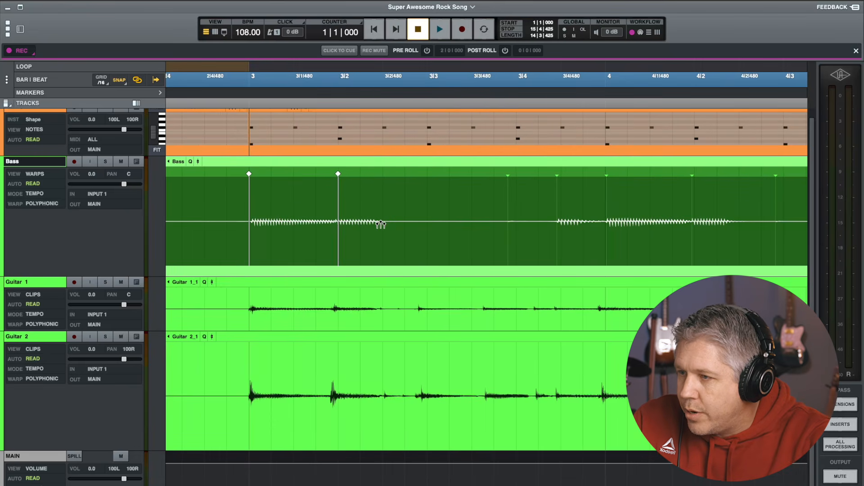
pyautogui.hscroll(5, 379, 224)
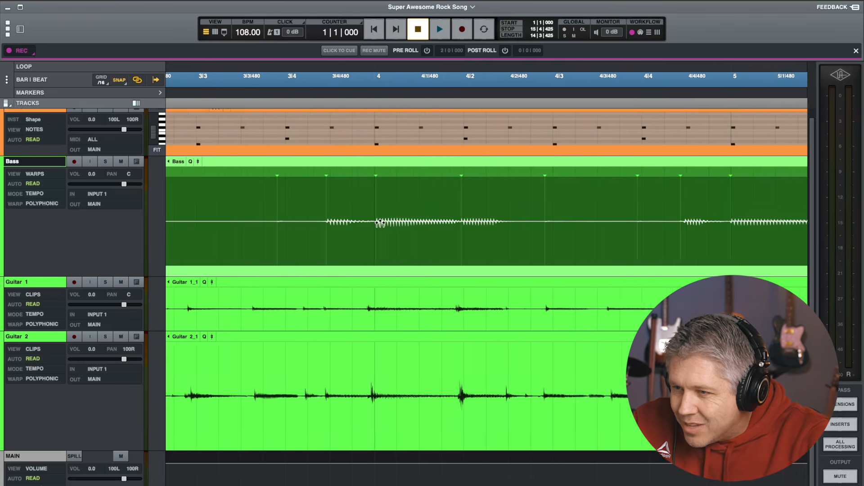
pyautogui.hscroll(8, 380, 224)
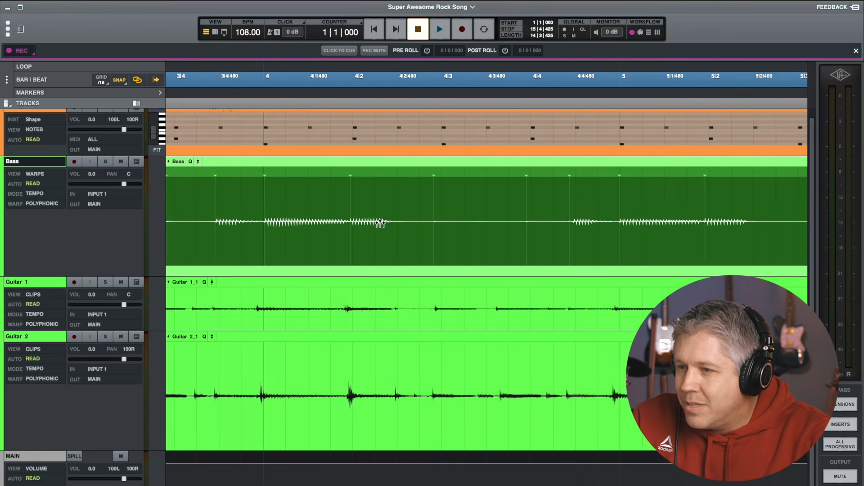
pyautogui.hscroll(20, 380, 224)
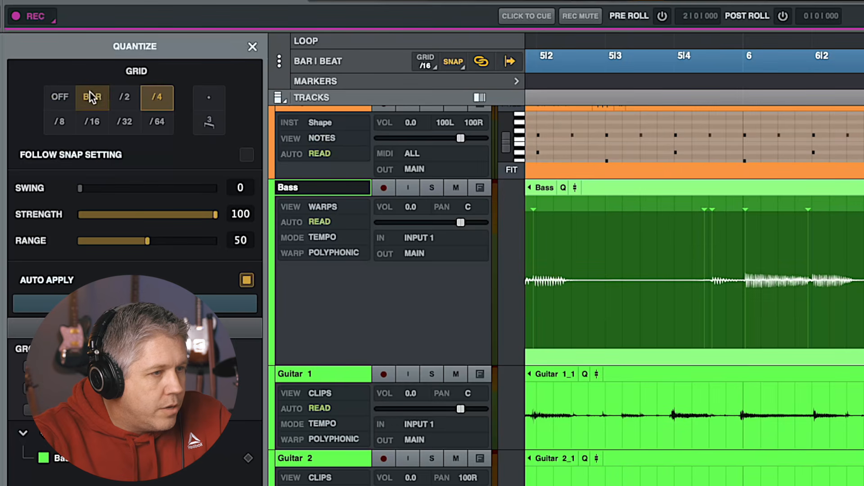
pyautogui.click(118, 97)
pyautogui.click(149, 97)
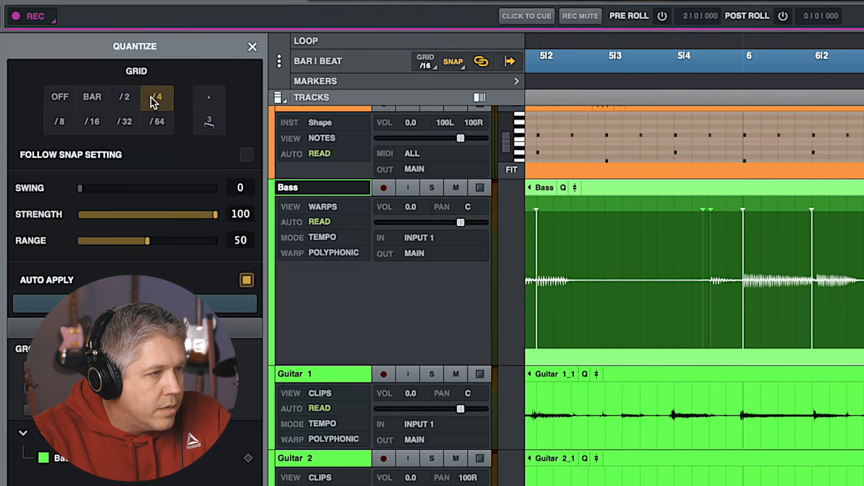
pyautogui.click(62, 118)
pyautogui.click(89, 121)
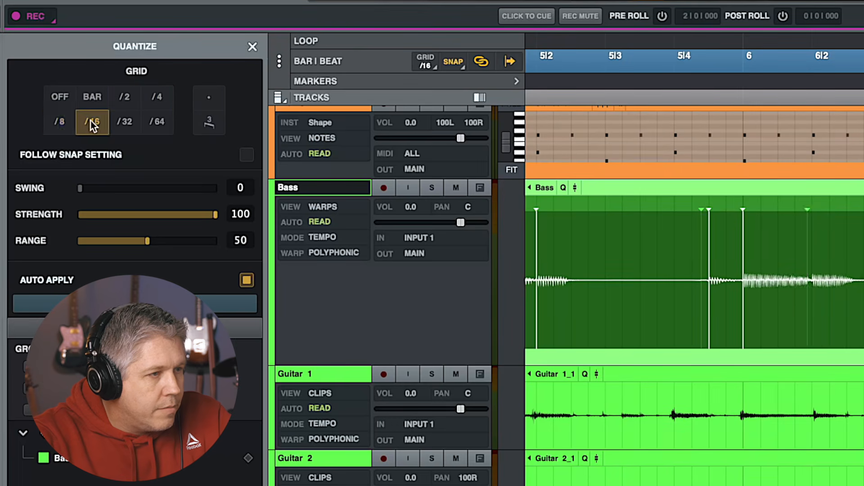
# Set the Bass quantize grid to /8 and the timeline snap grid to 1/8
pyautogui.click(115, 121)
pyautogui.click(91, 121)
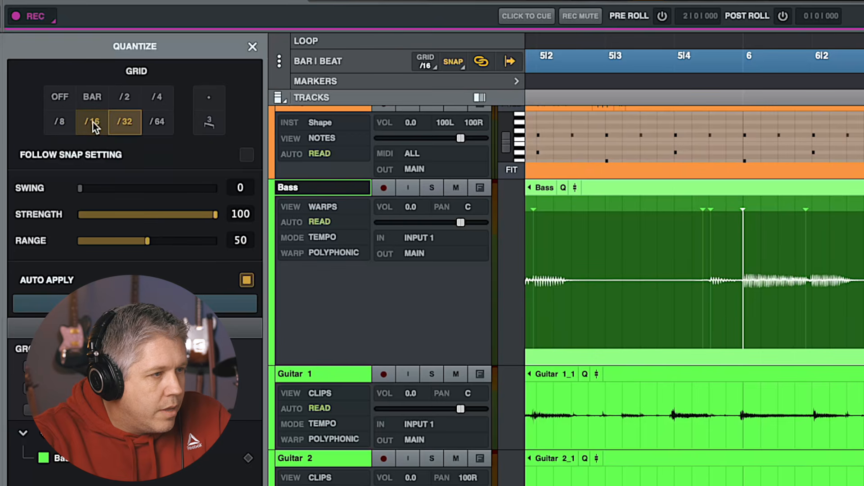
pyautogui.click(59, 122)
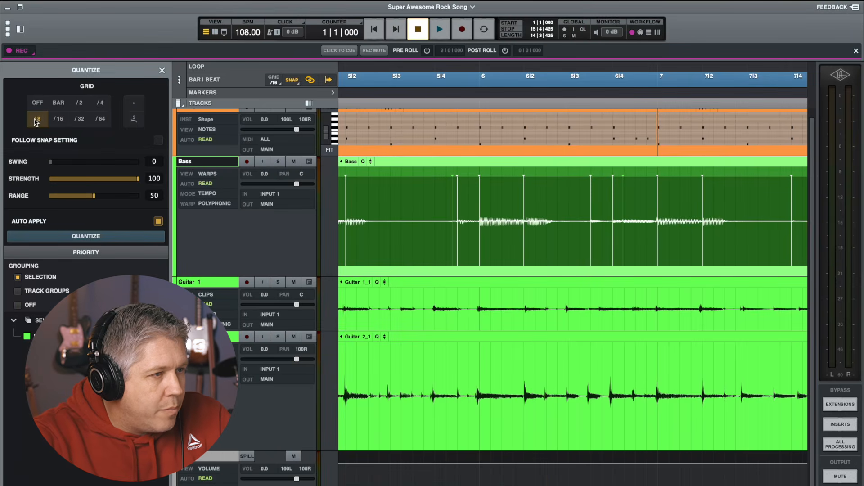
pyautogui.click(274, 81)
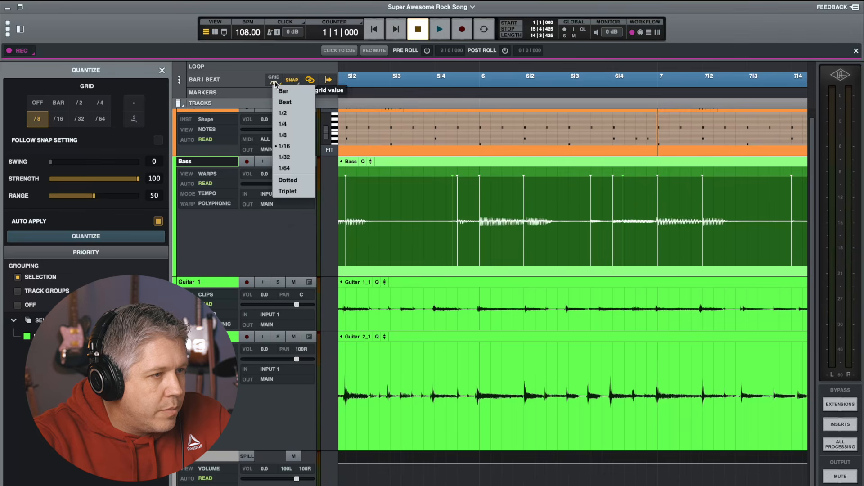
pyautogui.click(291, 135)
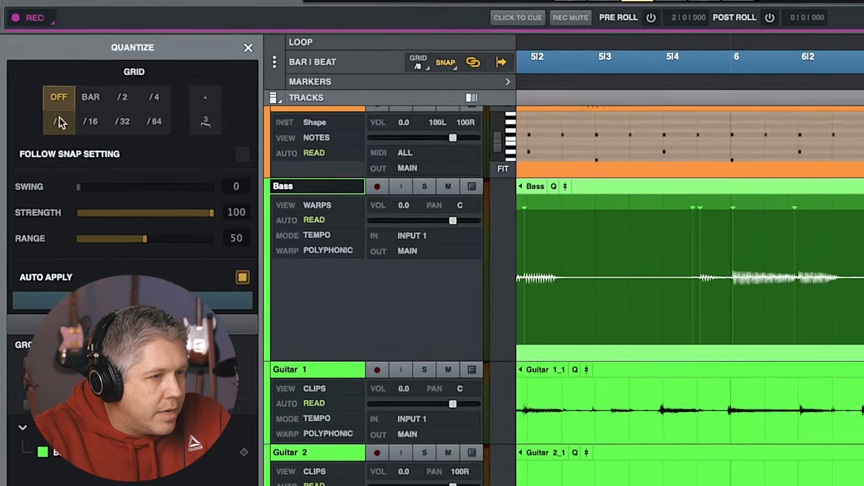
# Audition Off, /4, /16 and /32 quantize grid values on the Bass warp markers before returning to /8
pyautogui.click(60, 98)
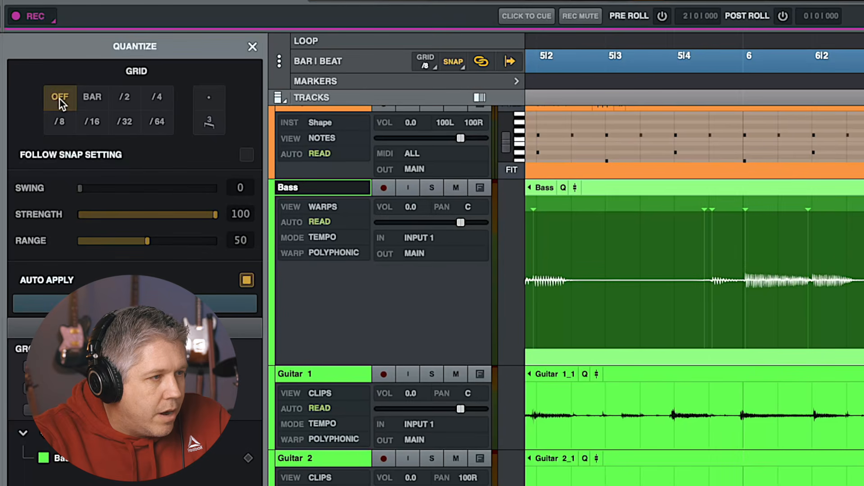
pyautogui.click(57, 123)
pyautogui.click(56, 104)
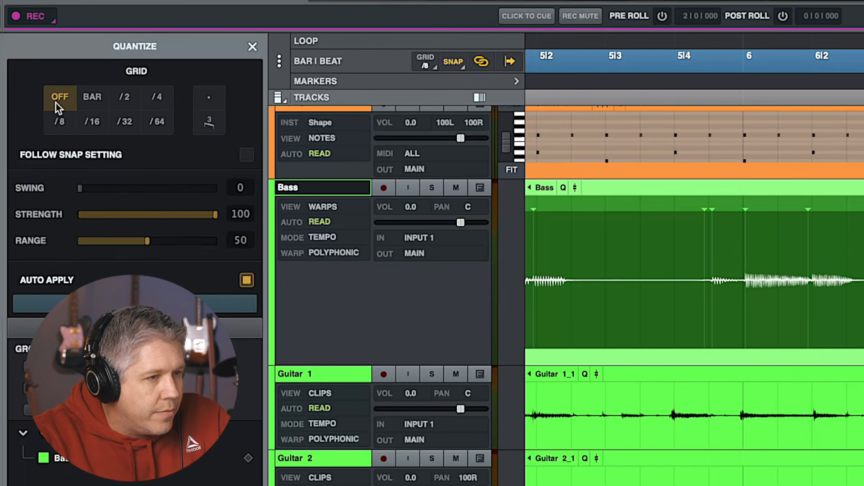
pyautogui.click(57, 122)
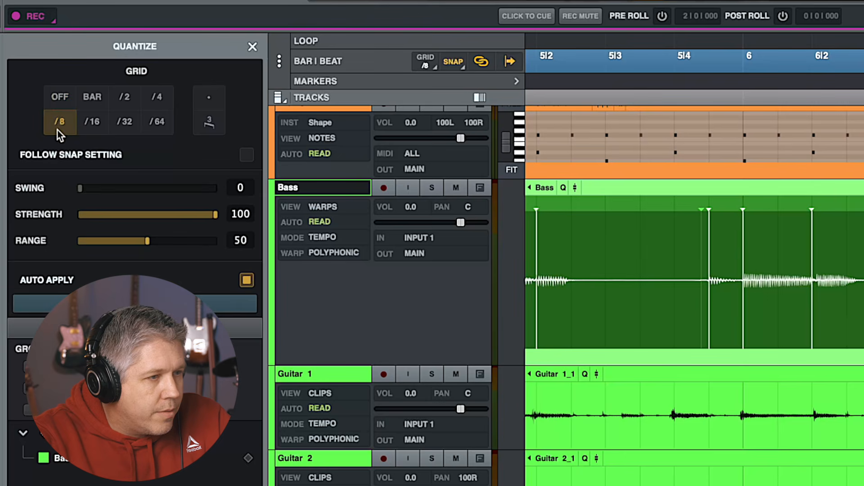
pyautogui.click(154, 101)
pyautogui.click(91, 128)
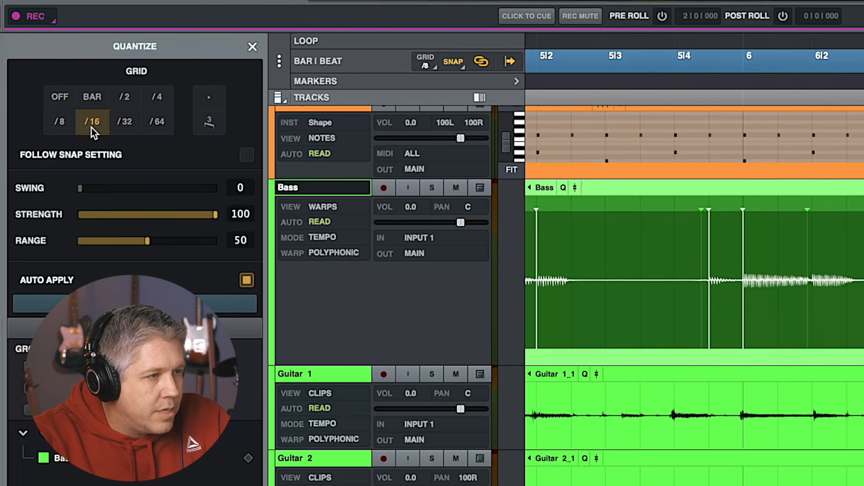
pyautogui.click(128, 125)
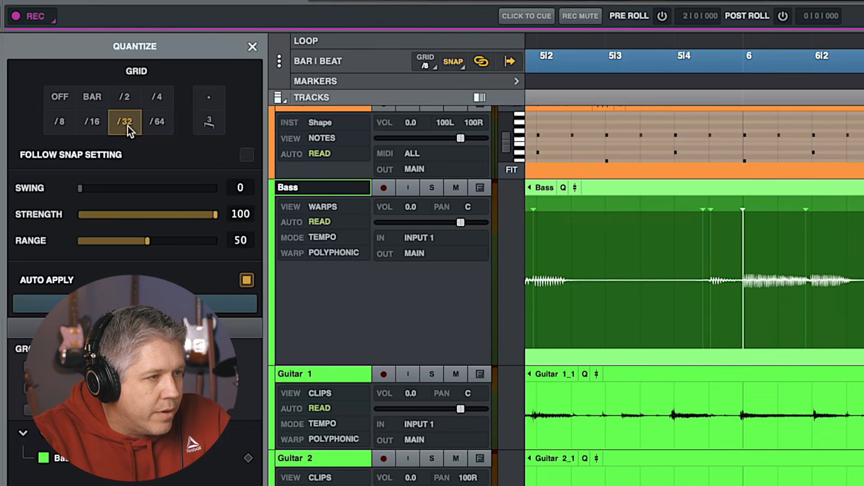
pyautogui.click(62, 121)
# Turn Auto Apply off, browse several grid values, then re-enable Auto Apply with the /8 grid
pyautogui.click(247, 280)
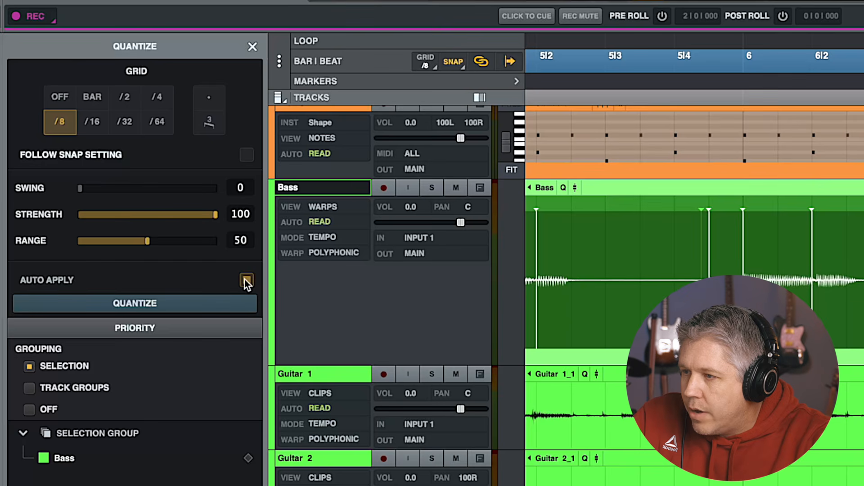
pyautogui.click(63, 103)
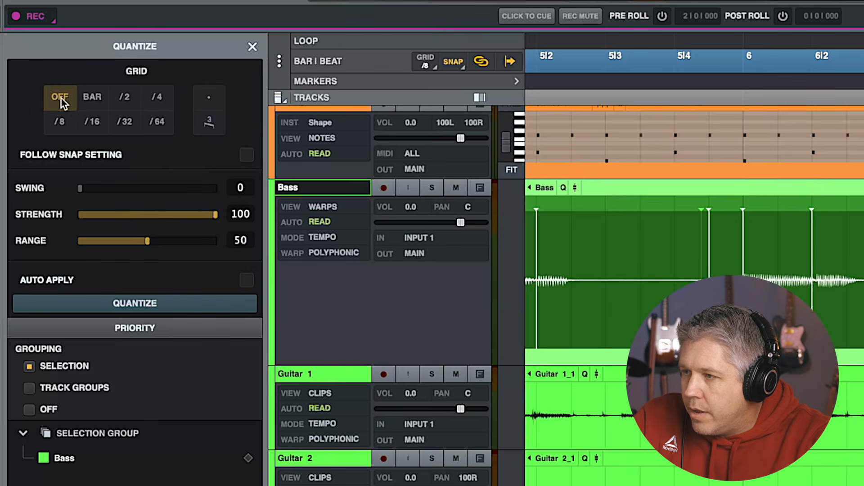
pyautogui.click(94, 101)
pyautogui.click(119, 101)
pyautogui.click(118, 117)
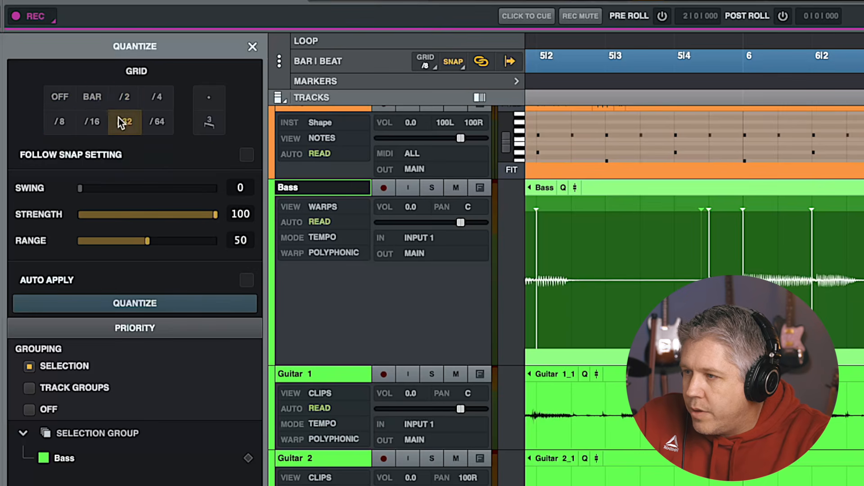
pyautogui.click(92, 117)
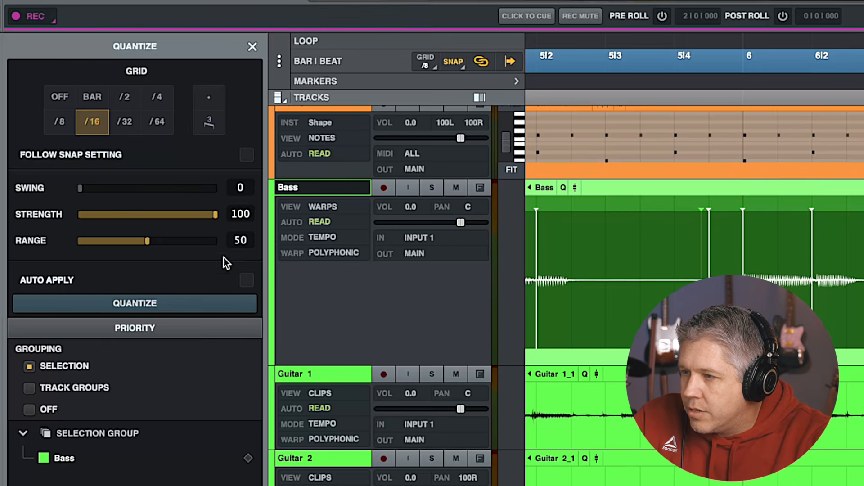
pyautogui.click(246, 280)
pyautogui.click(59, 121)
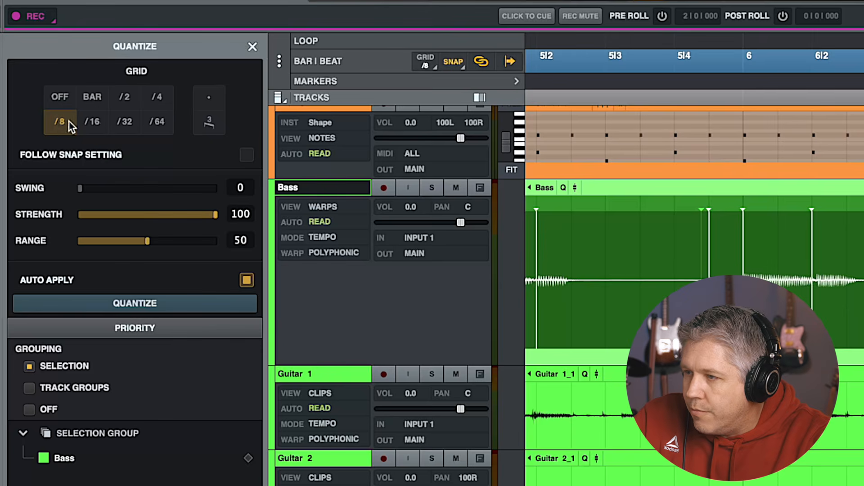
# Set quantize strength to 100 and range to 83, then apply Quantize to the Bass warps
pyautogui.moveTo(214, 212); pyautogui.dragTo(163, 219)
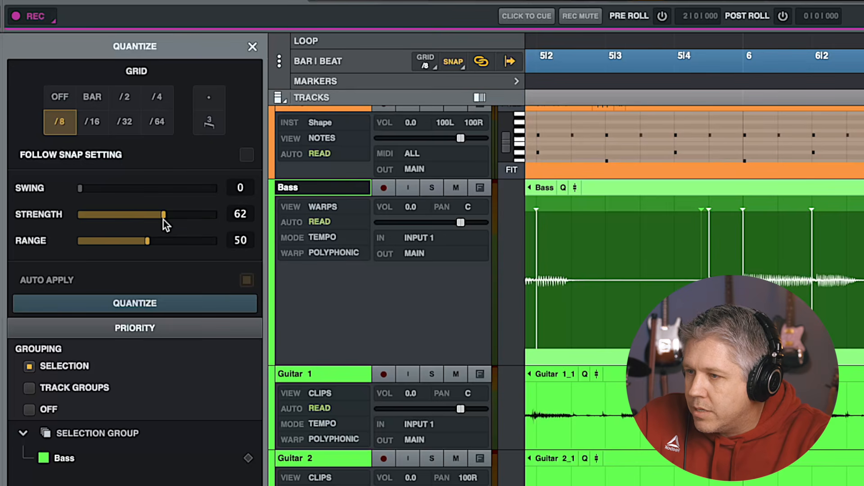
pyautogui.moveTo(163, 220); pyautogui.dragTo(198, 220)
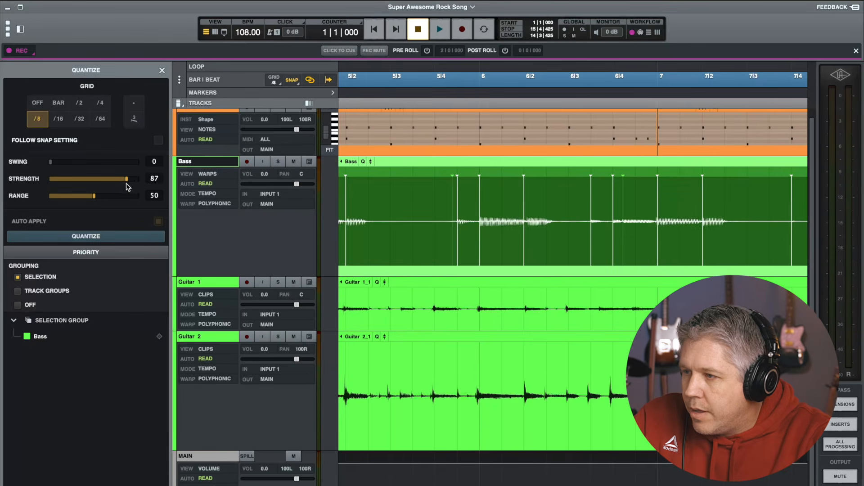
pyautogui.moveTo(128, 187)
pyautogui.mouseDown()
pyautogui.moveTo(104, 196)
pyautogui.moveTo(113, 195)
pyautogui.moveTo(53, 196)
pyautogui.moveTo(124, 196)
pyautogui.mouseUp()
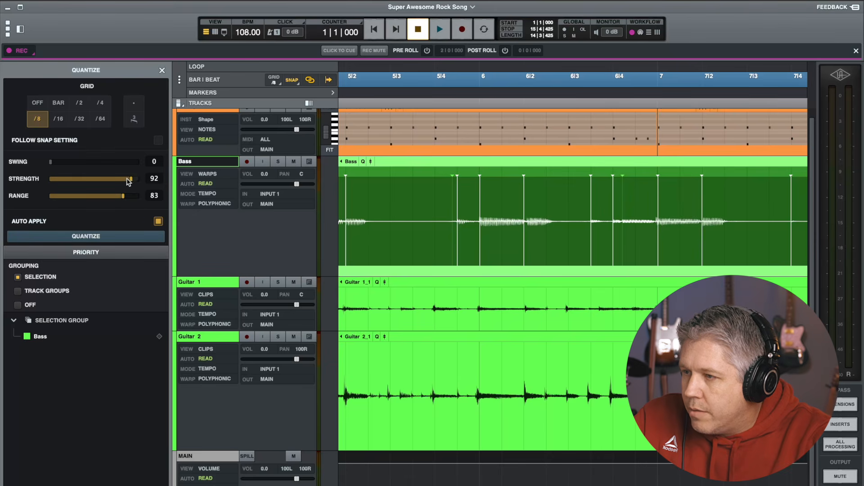
pyautogui.moveTo(131, 181); pyautogui.dragTo(140, 179)
pyautogui.click(94, 238)
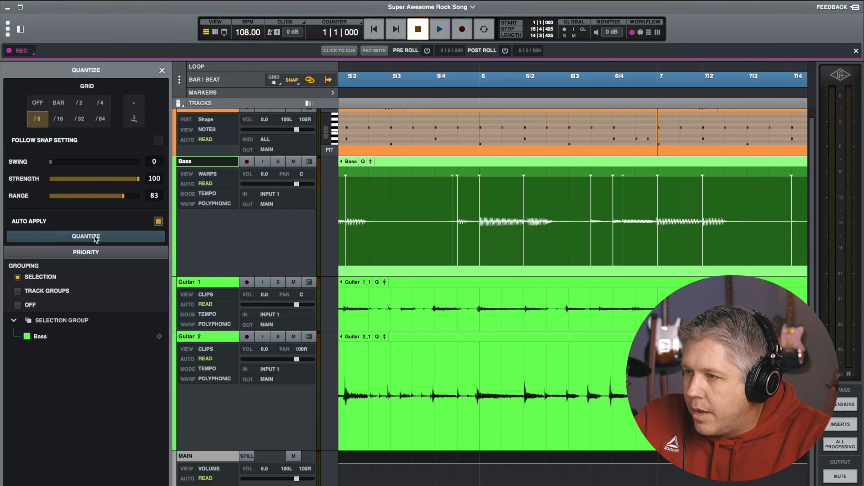
# Close the quantize panel and switch the Bass track's view back to Clips
pyautogui.click(162, 71)
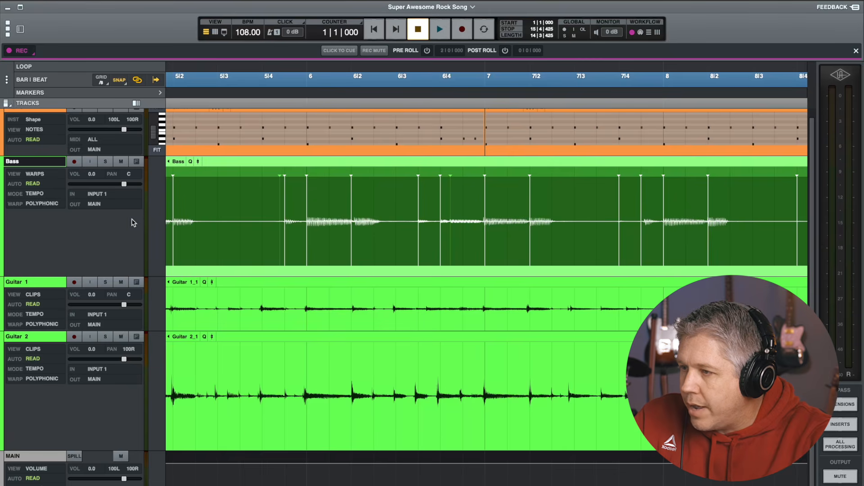
pyautogui.click(35, 174)
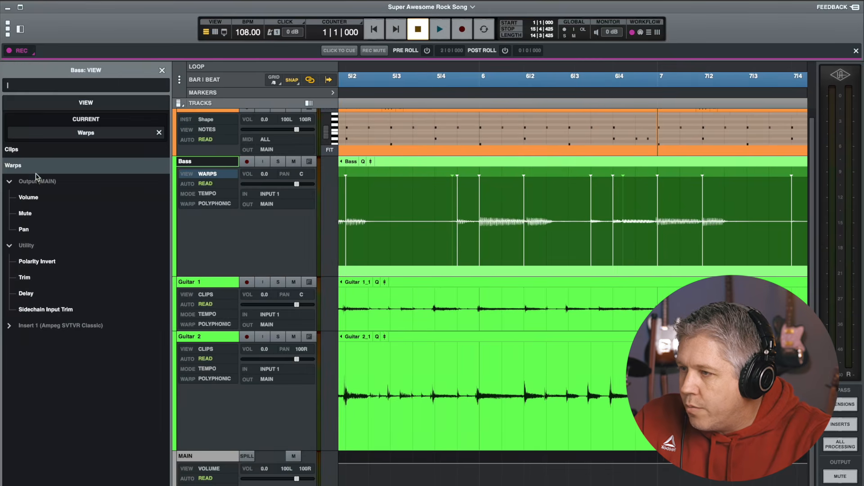
pyautogui.click(12, 150)
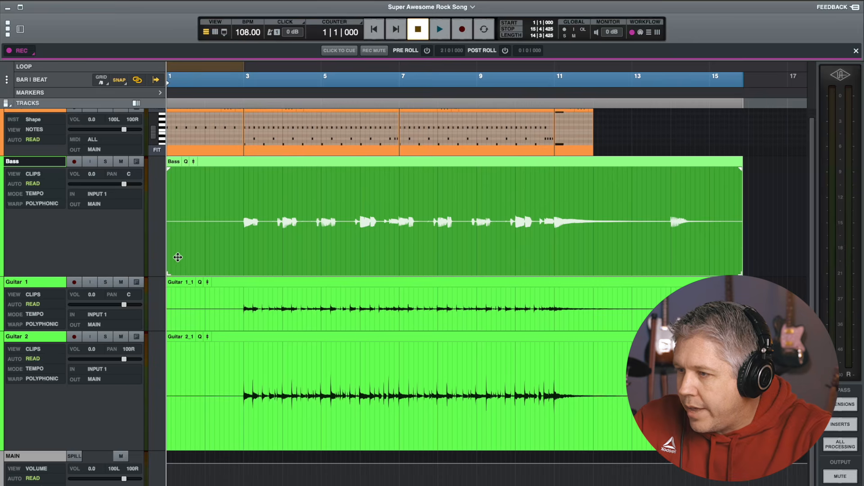
# Play back the song's opening bars and mute the Drums track
pyautogui.press('t')
pyautogui.press('t')
pyautogui.press('t')
pyautogui.press('t')
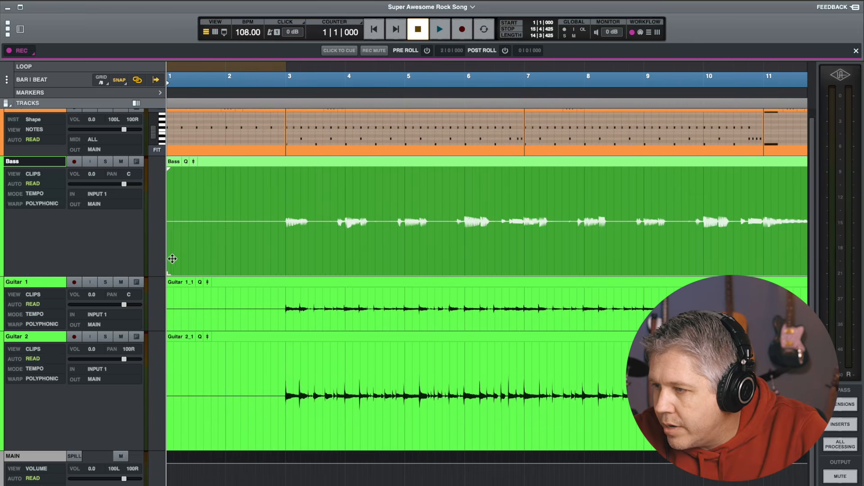
pyautogui.press('t')
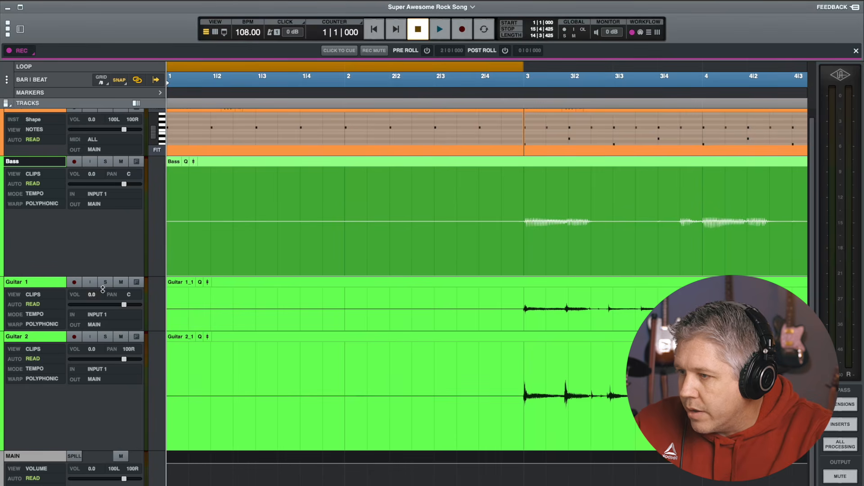
pyautogui.scroll(1, 83, 149)
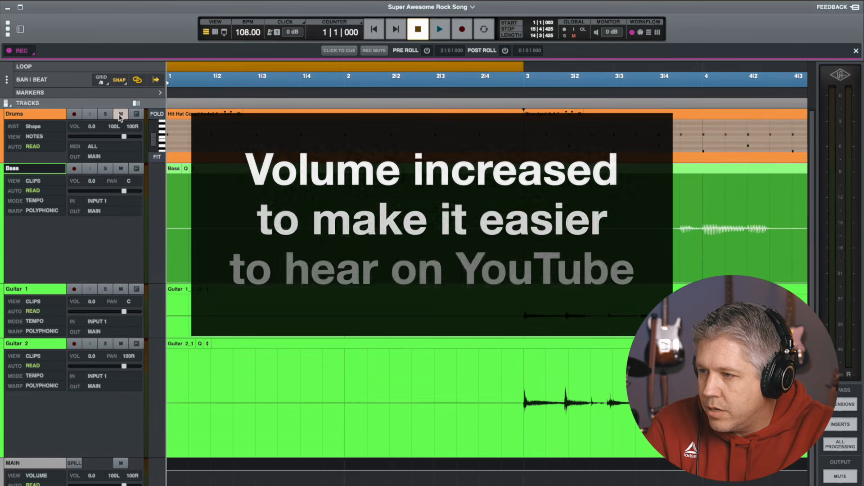
pyautogui.press('space')
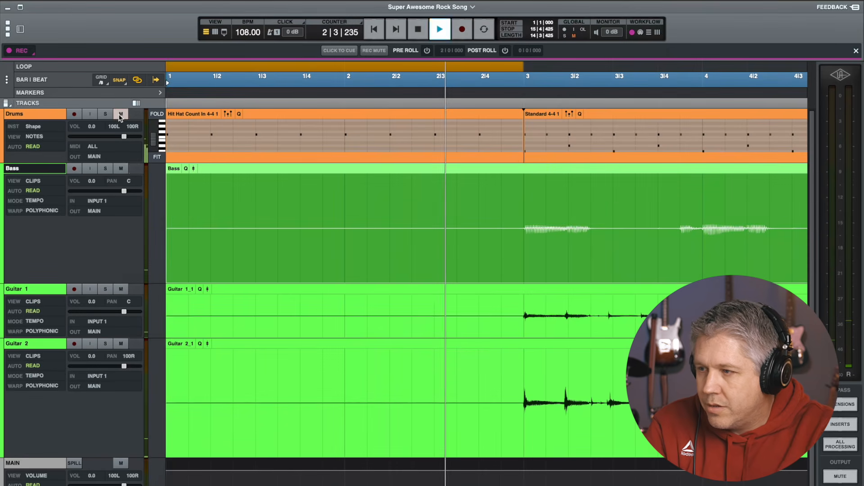
pyautogui.press('space')
pyautogui.click(120, 114)
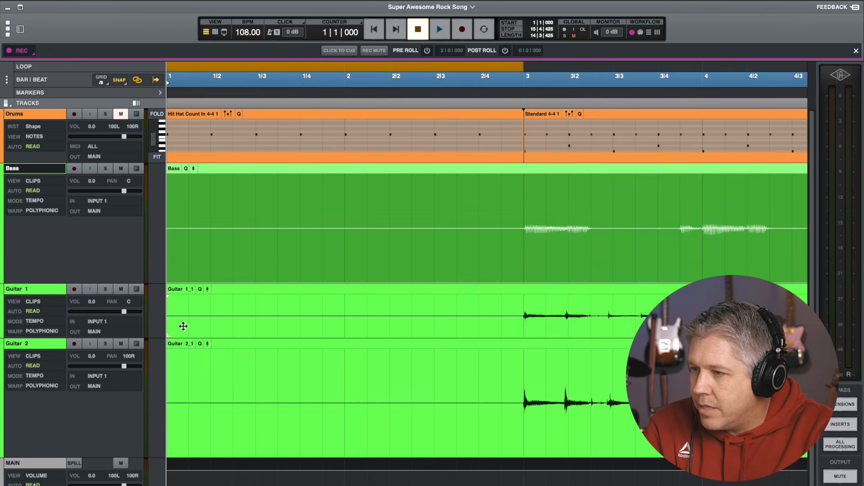
# Trim the Guitar 1 clip to start just before bar 3 with a short fade-in
pyautogui.click(170, 331)
pyautogui.moveTo(181, 331); pyautogui.dragTo(522, 298)
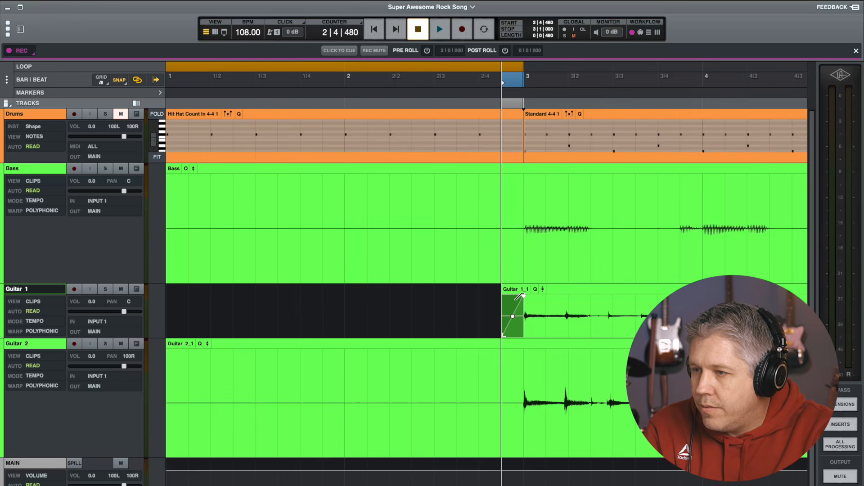
# Split the Bass clip just before bar 3, delete the earlier part, and add a fade-in up to bar 3
pyautogui.click(502, 206)
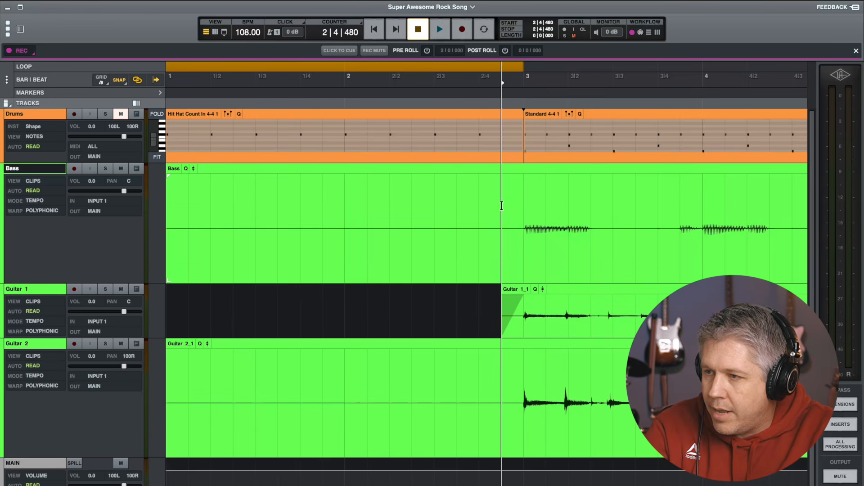
pyautogui.click(461, 248)
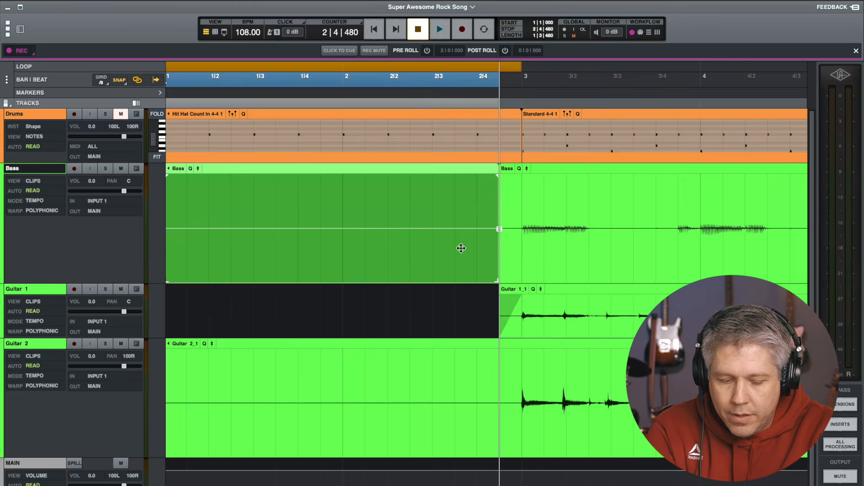
pyautogui.press('Delete')
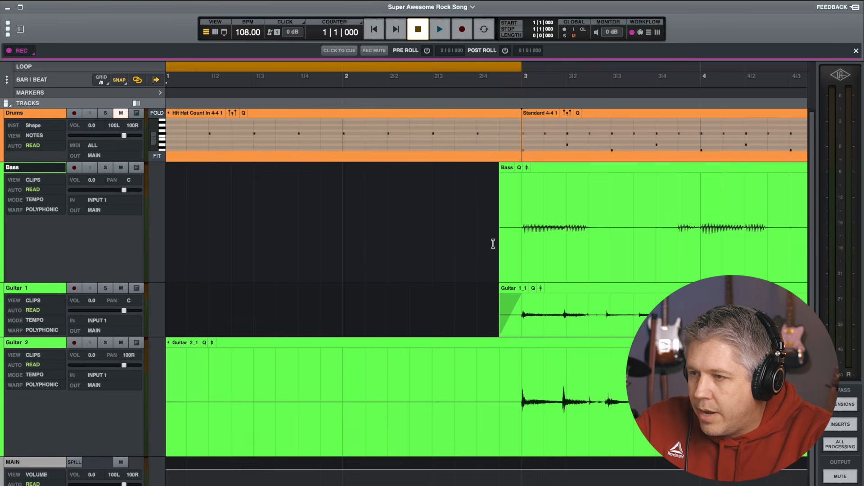
pyautogui.moveTo(501, 177); pyautogui.dragTo(523, 177)
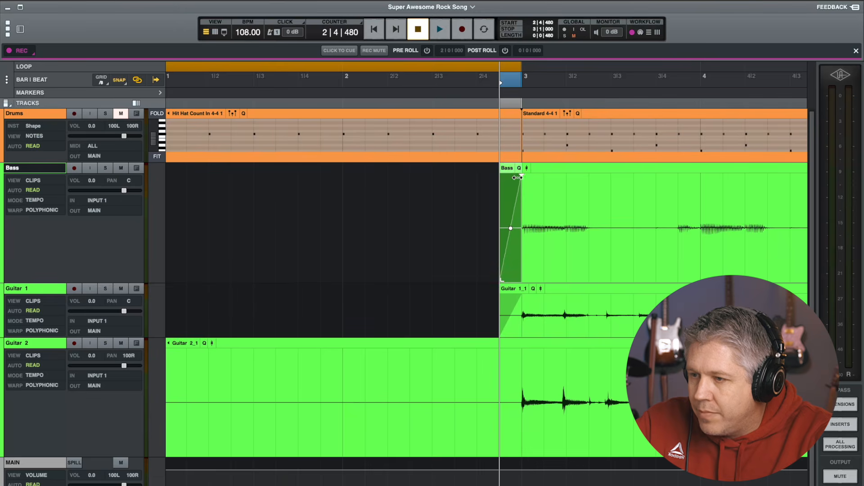
# Split the Guitar 2 clip just before bar 3, delete the earlier part, and trim its start to bar 3
pyautogui.click(500, 367)
pyautogui.press('super+e')
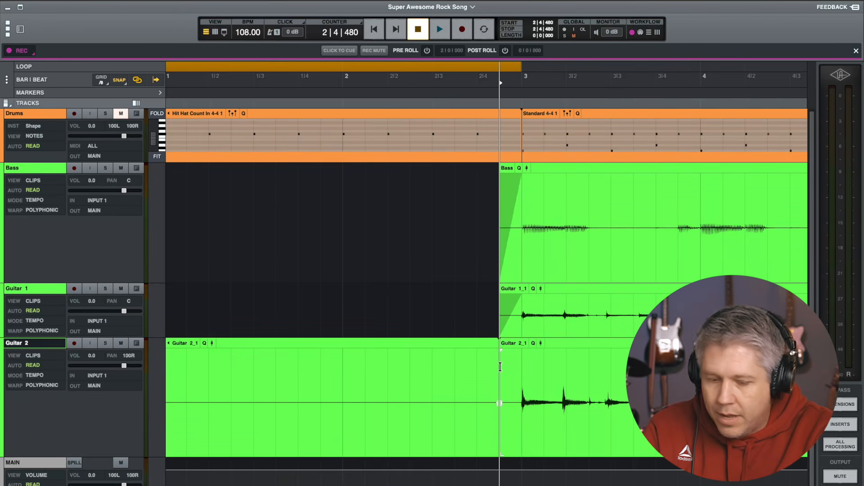
pyautogui.click(432, 410)
pyautogui.press('Delete')
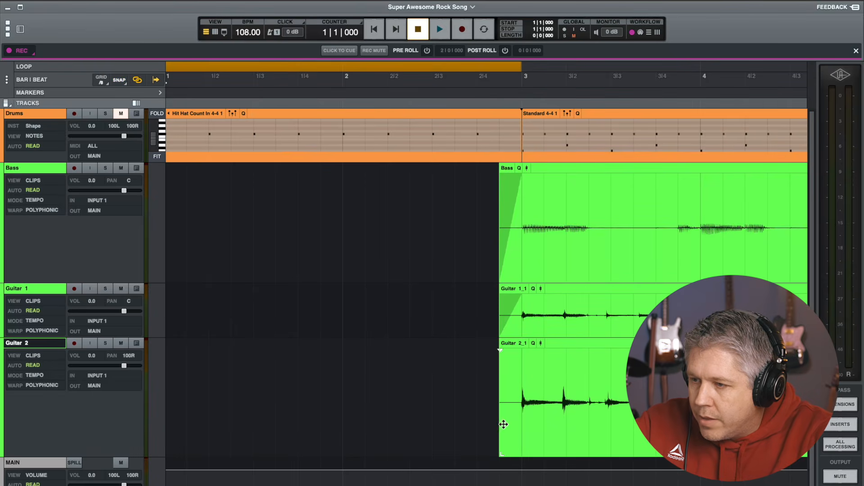
pyautogui.moveTo(500, 448); pyautogui.dragTo(520, 448)
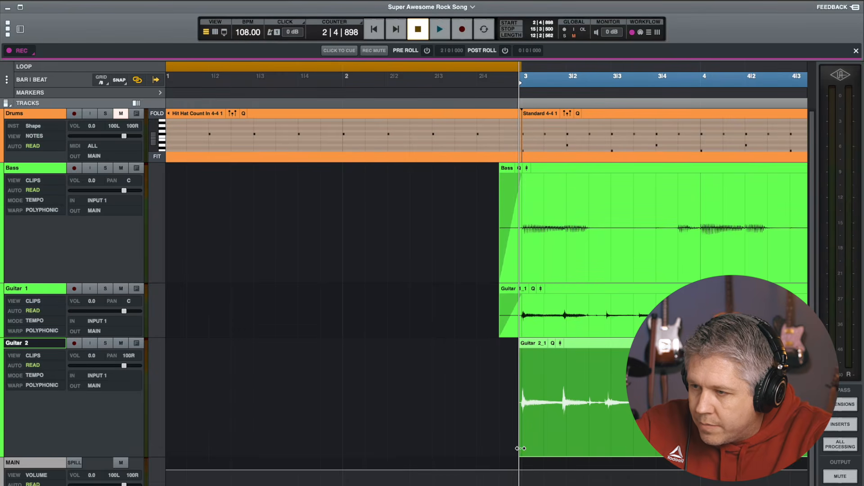
pyautogui.moveTo(519, 352); pyautogui.dragTo(522, 352)
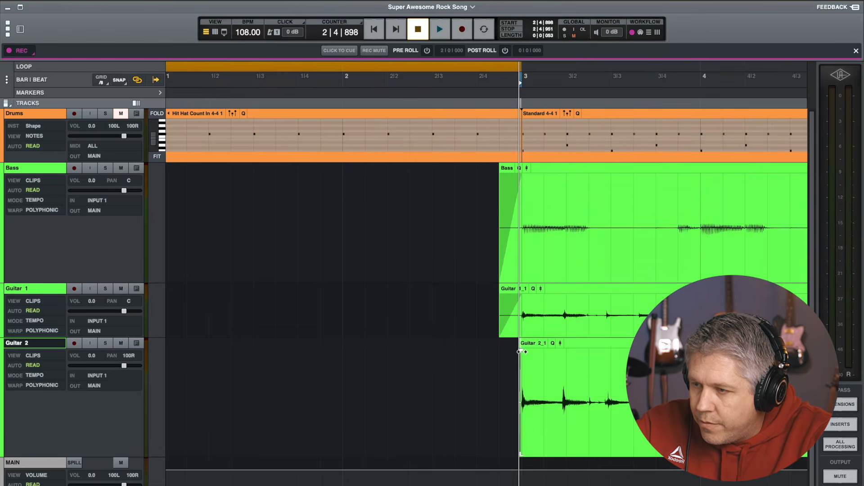
# Trim the Guitar 1 clip's start to bar 3
pyautogui.moveTo(520, 297); pyautogui.dragTo(497, 297)
pyautogui.moveTo(500, 328); pyautogui.dragTo(518, 327)
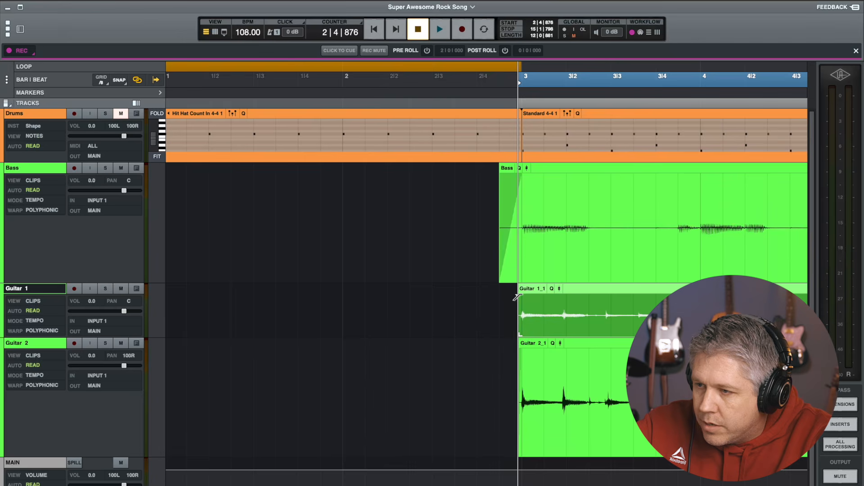
# Remove the Bass clip's fade, trim its start to bar 3, and give it a very short fade-in
pyautogui.click(519, 245)
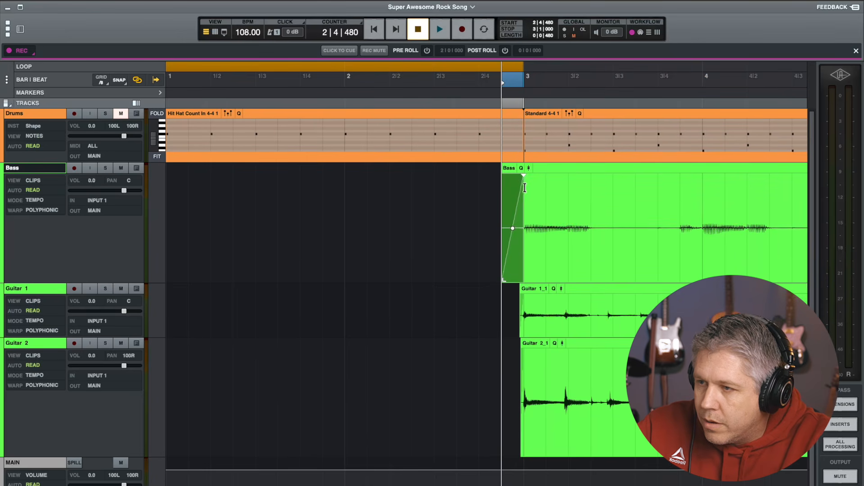
pyautogui.moveTo(523, 176); pyautogui.dragTo(503, 176)
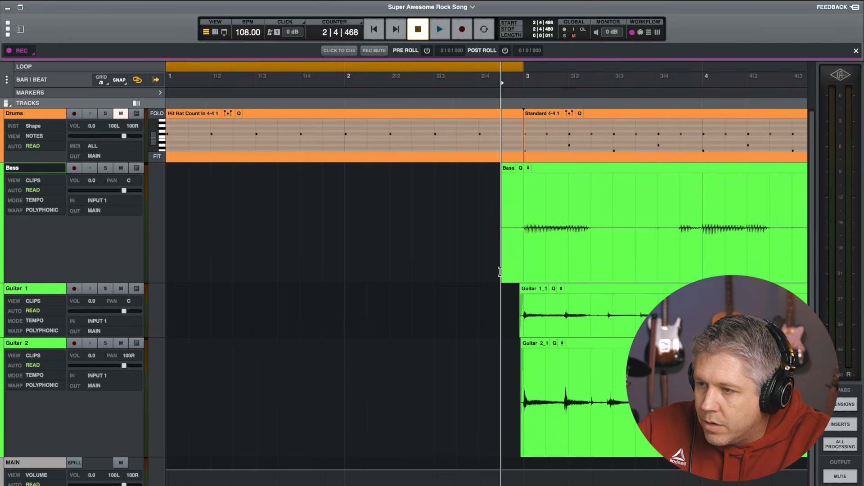
pyautogui.moveTo(502, 274); pyautogui.dragTo(521, 274)
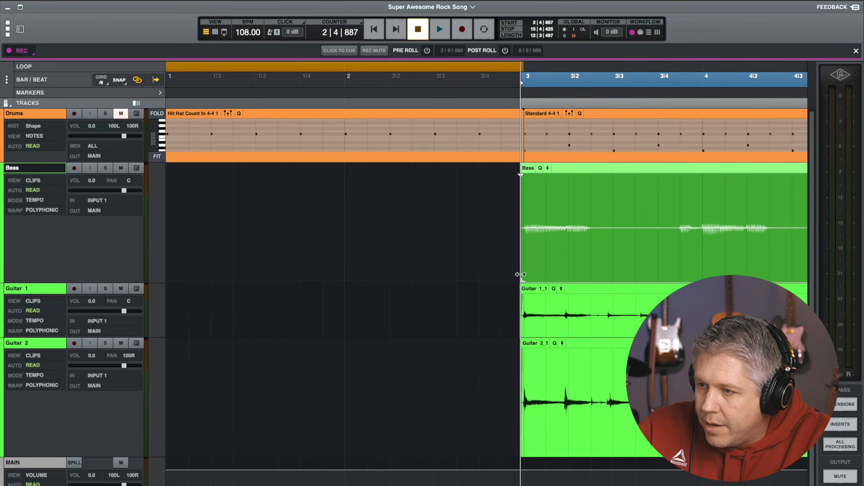
pyautogui.moveTo(521, 176); pyautogui.dragTo(524, 176)
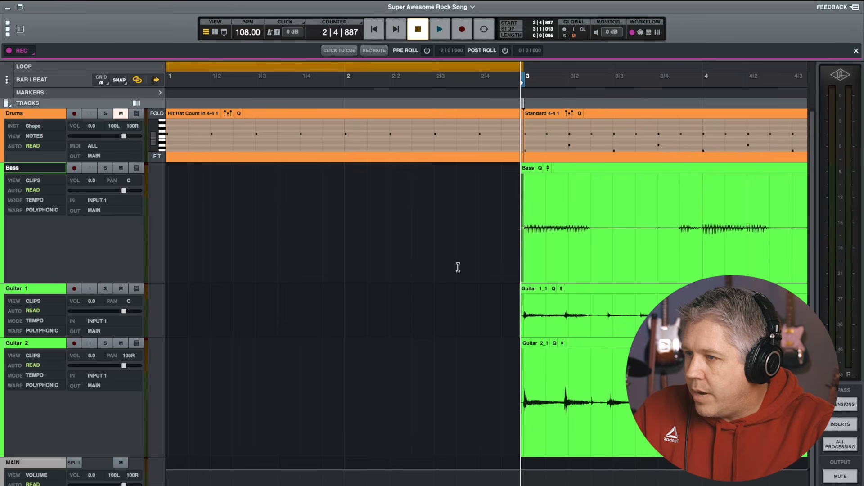
# Play the song from the beginning to check the clip starts
pyautogui.click(373, 29)
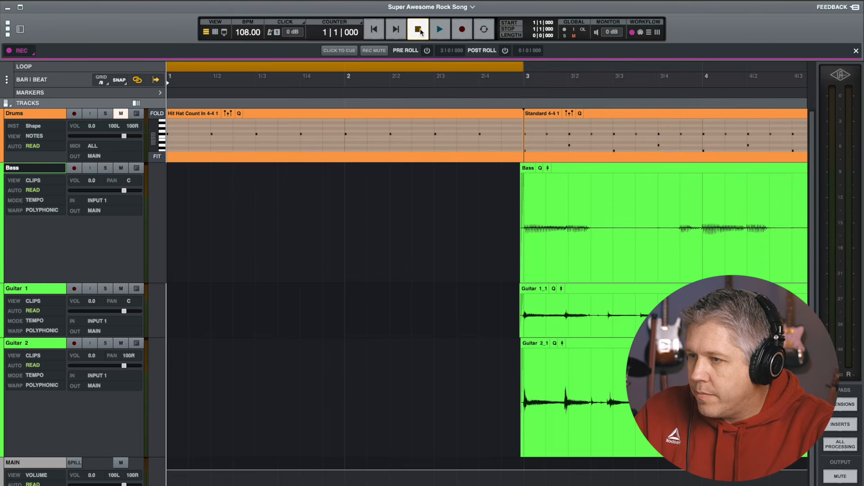
pyautogui.click(439, 29)
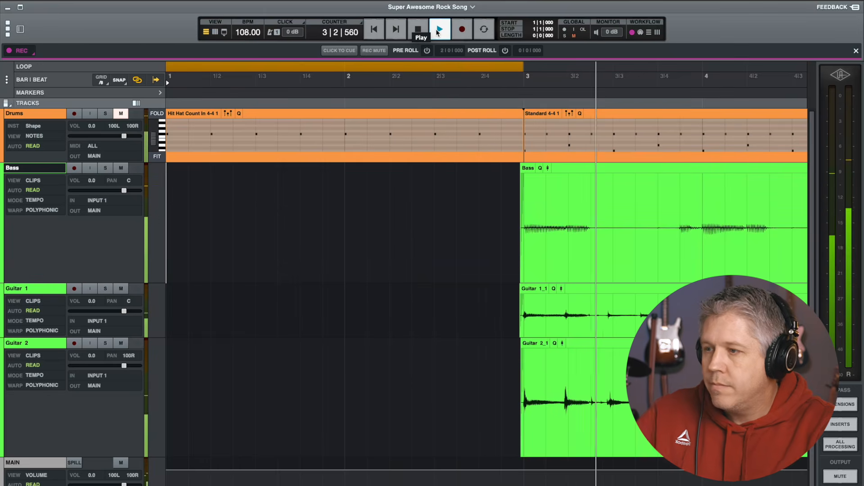
pyautogui.click(418, 29)
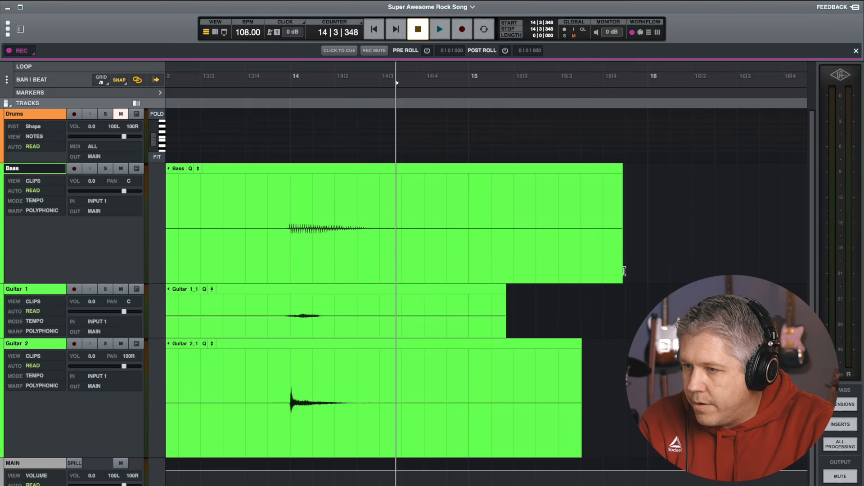
# Trim the ends of the Bass, Guitar 1 and Guitar 2 clips to the same point just before bar 14 beat 4
pyautogui.moveTo(619, 279); pyautogui.dragTo(428, 260)
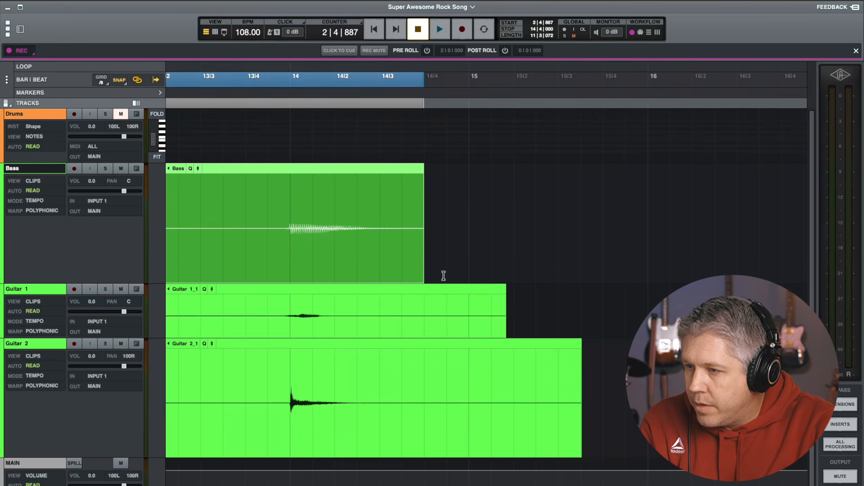
pyautogui.moveTo(503, 329); pyautogui.dragTo(427, 327)
pyautogui.click(578, 444)
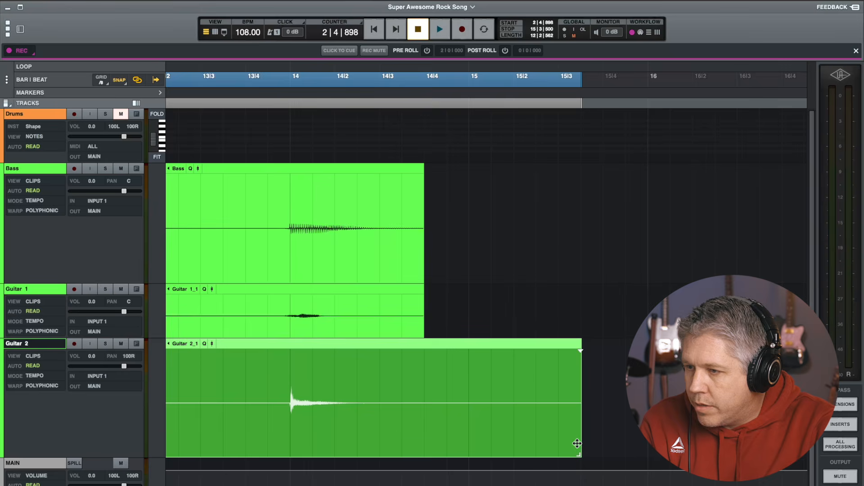
pyautogui.moveTo(579, 450); pyautogui.dragTo(427, 431)
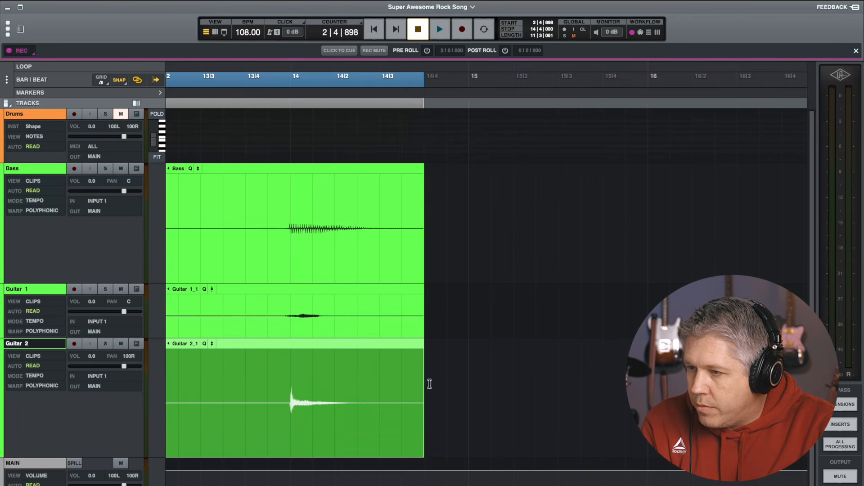
# Add fade-outs starting at bar 14 beat 3 to the Guitar 2, Guitar 1 and Bass clips
pyautogui.moveTo(420, 351); pyautogui.dragTo(357, 350)
pyautogui.moveTo(420, 296); pyautogui.dragTo(358, 296)
pyautogui.moveTo(425, 178); pyautogui.dragTo(358, 177)
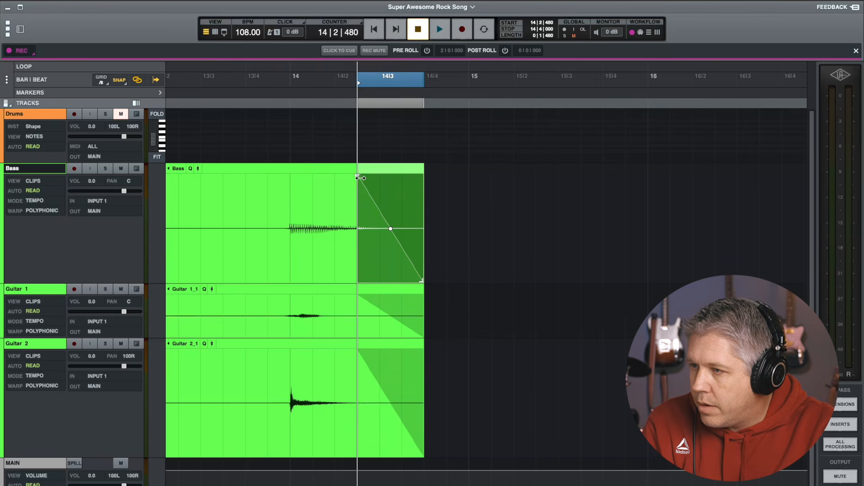
# Play back the song's ending to check the fade-outs
pyautogui.click(179, 74)
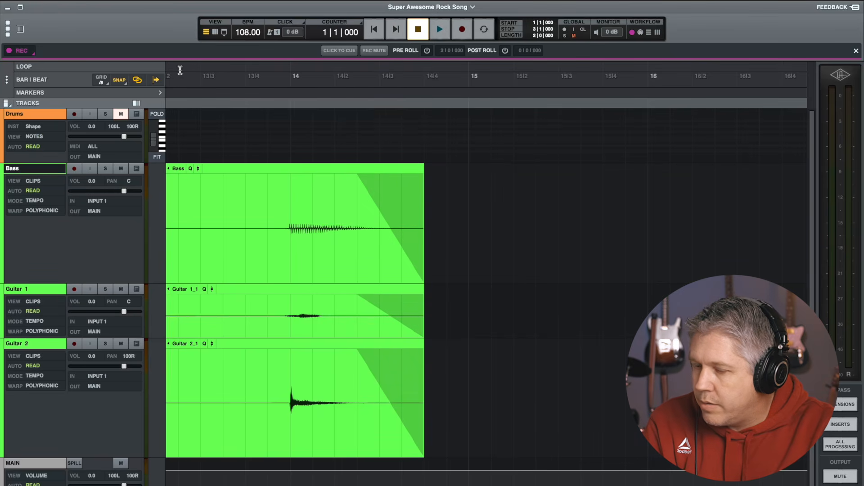
pyautogui.press('space')
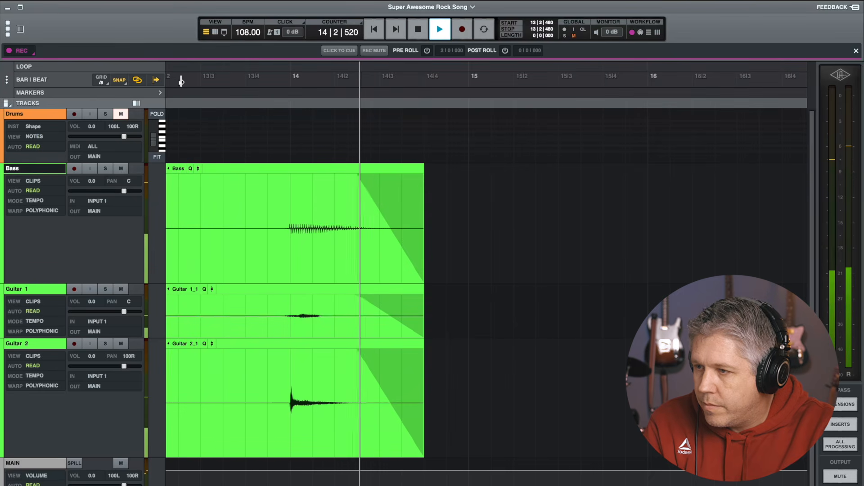
pyautogui.press('space')
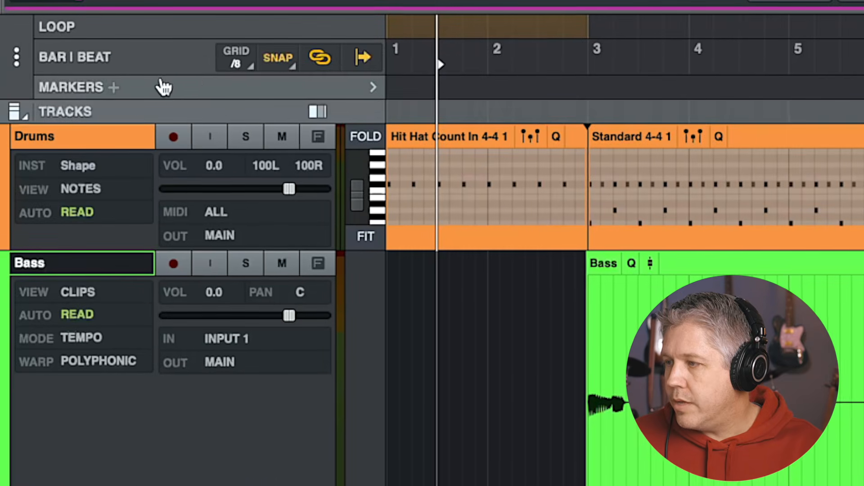
# Show the markers lane and add a marker named V1 at bar 3
pyautogui.click(374, 86)
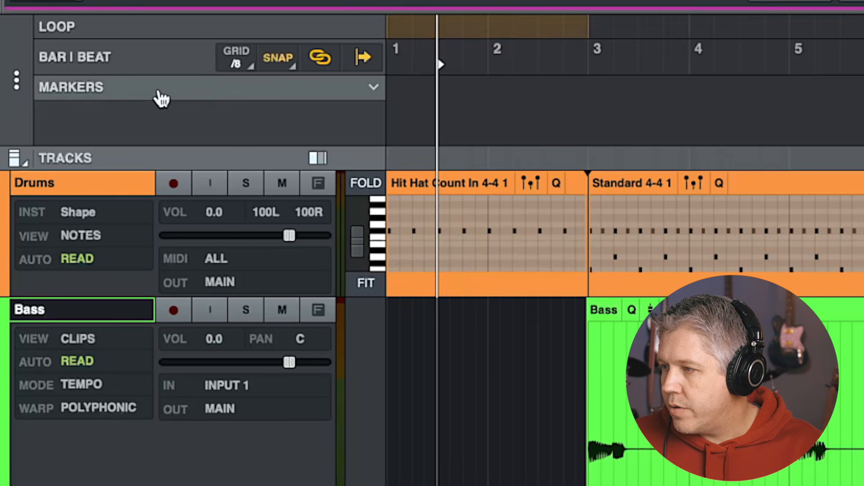
pyautogui.click(589, 58)
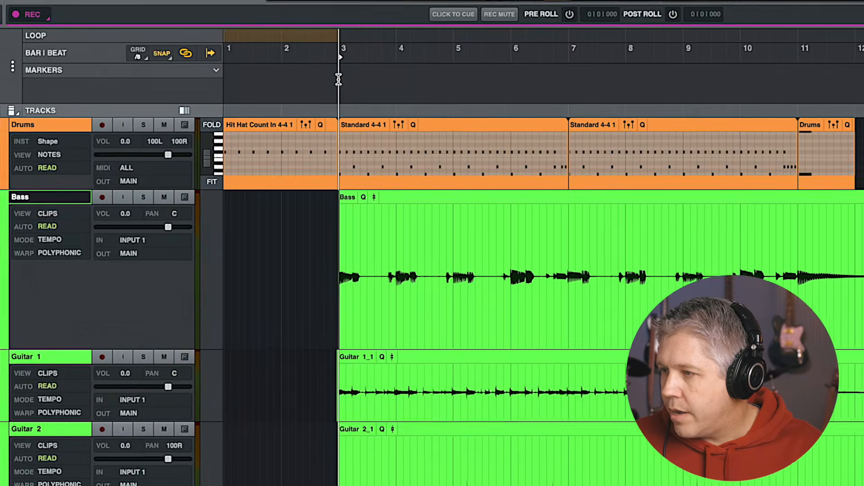
pyautogui.doubleClick(501, 84)
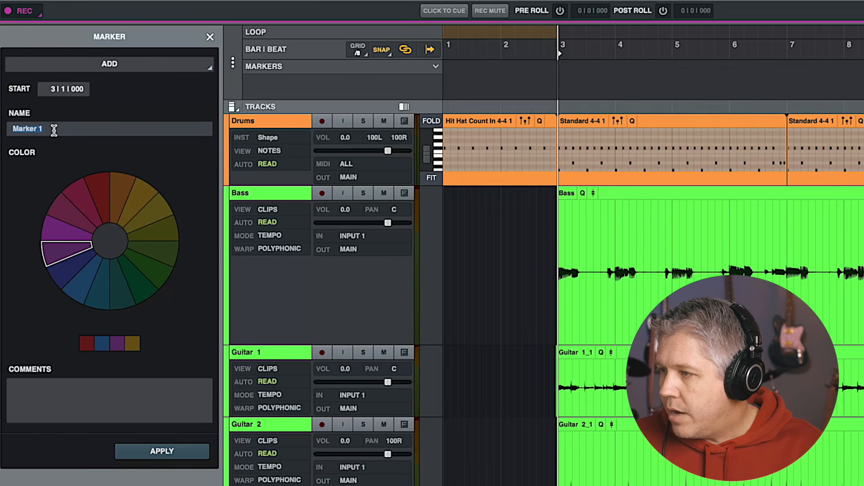
pyautogui.write('M')
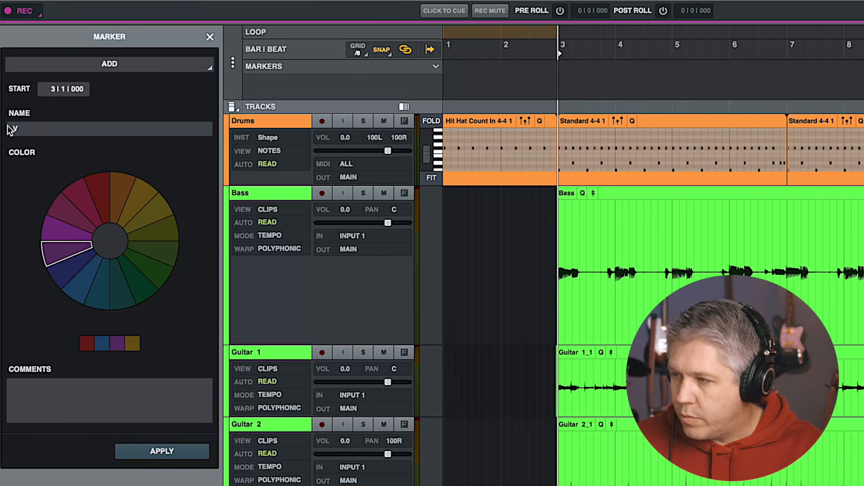
pyautogui.write('V1')
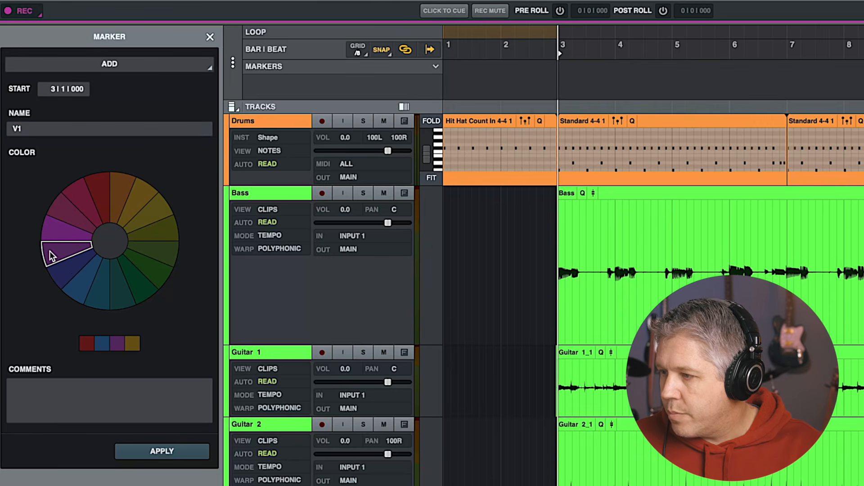
pyautogui.click(162, 452)
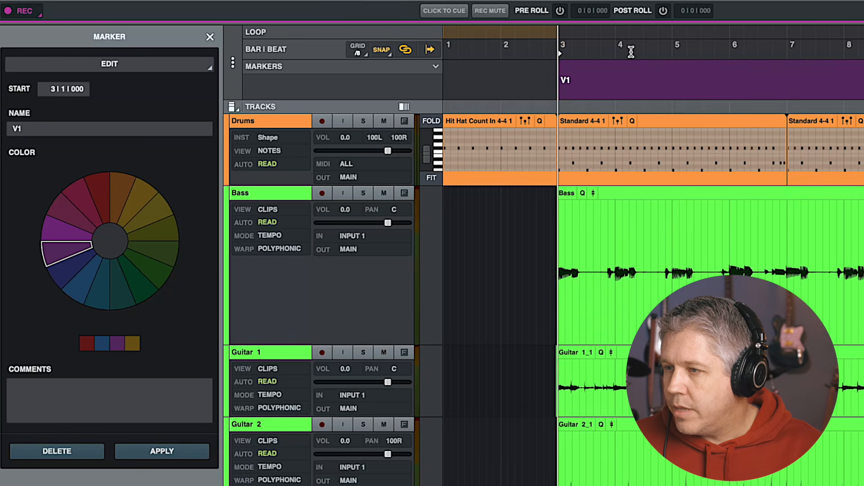
# Add a blue marker named C1 at bar 7
pyautogui.click(788, 70)
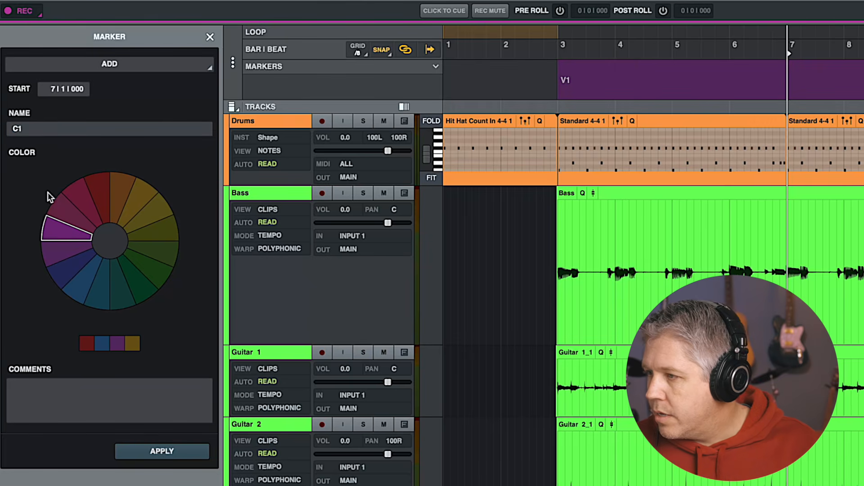
pyautogui.click(79, 280)
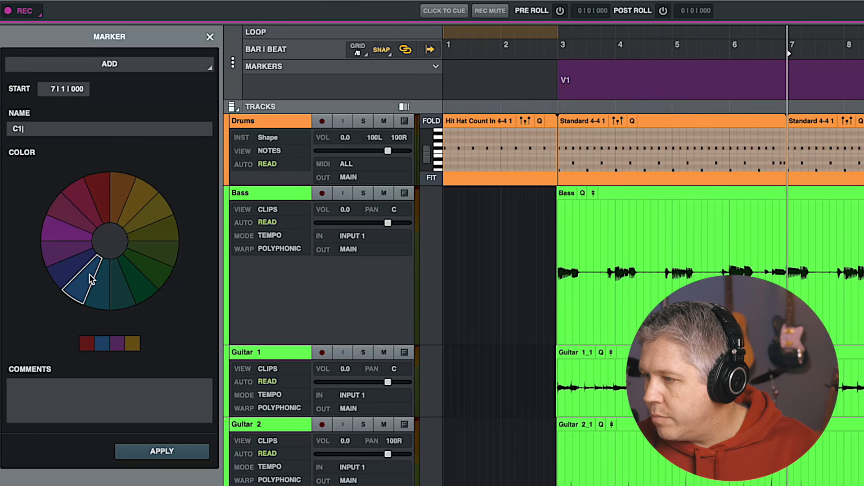
pyautogui.click(173, 452)
# Add a red marker named End at bar 11
pyautogui.hscroll(5, 761, 80)
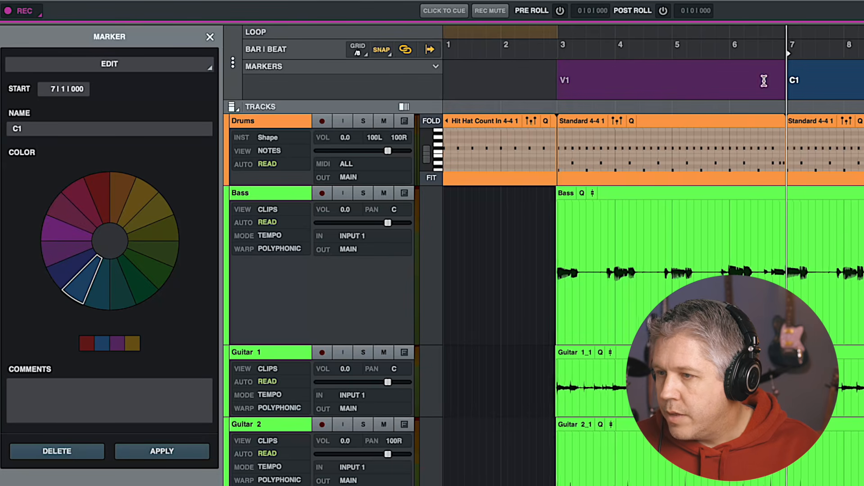
pyautogui.click(796, 78)
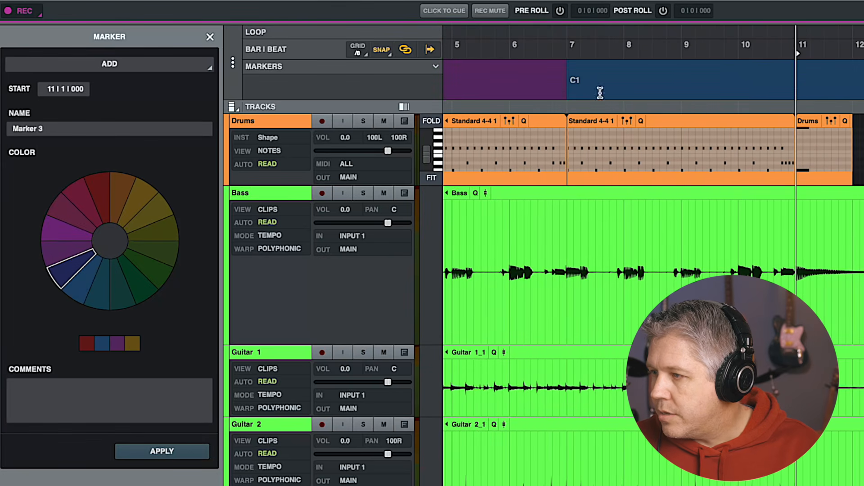
pyautogui.moveTo(58, 129); pyautogui.dragTo(5, 127)
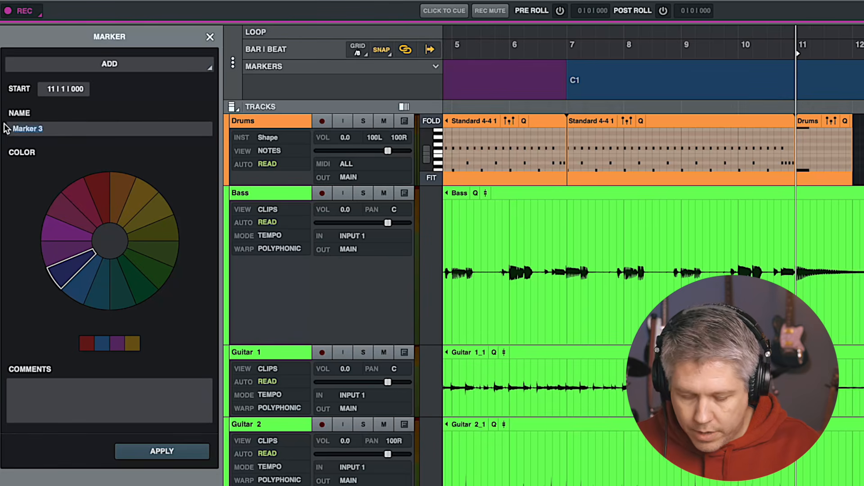
pyautogui.click(99, 198)
pyautogui.click(189, 448)
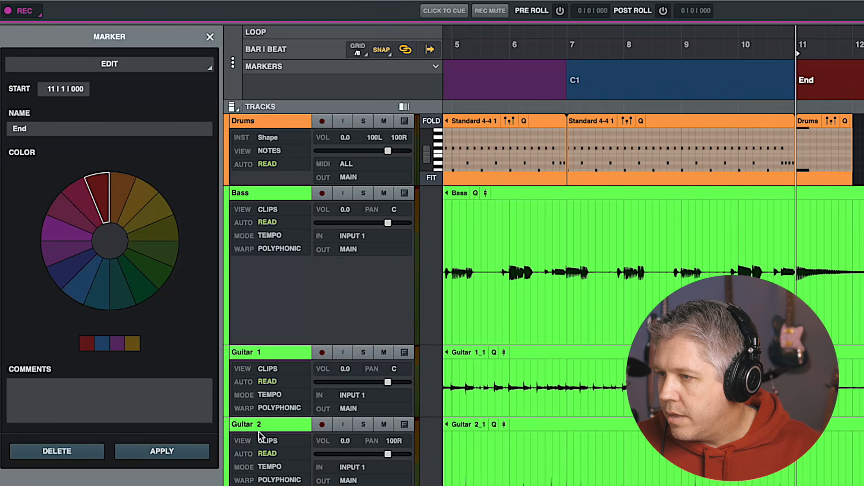
# Add an orange marker named Intro at bar 1 with the comment "2 bars of HiHat" and close the marker panel
pyautogui.hscroll(-10, 630, 67)
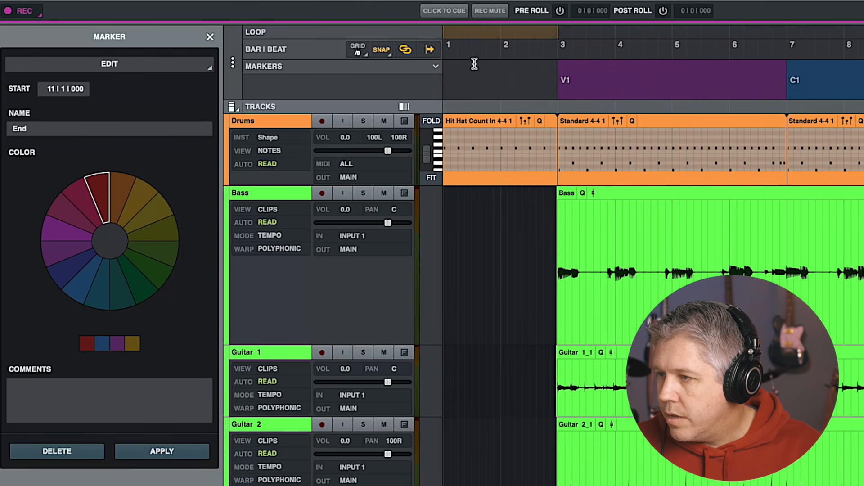
pyautogui.click(445, 60)
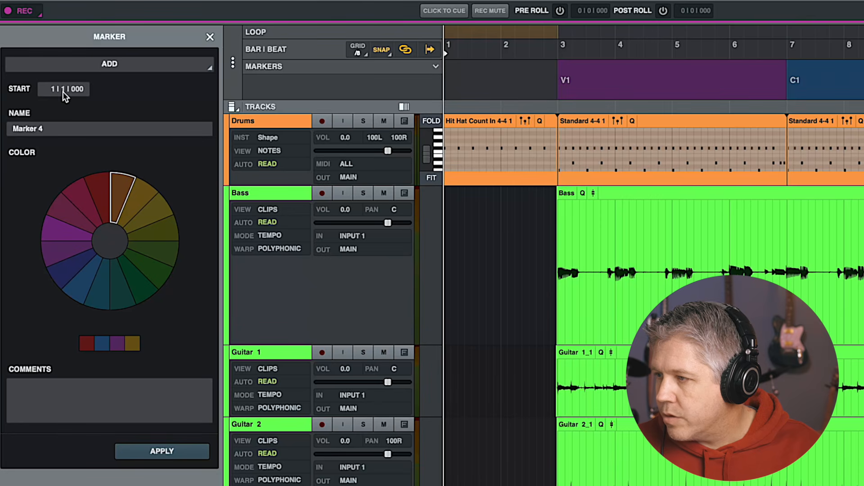
pyautogui.click(33, 129)
pyautogui.write('Int')
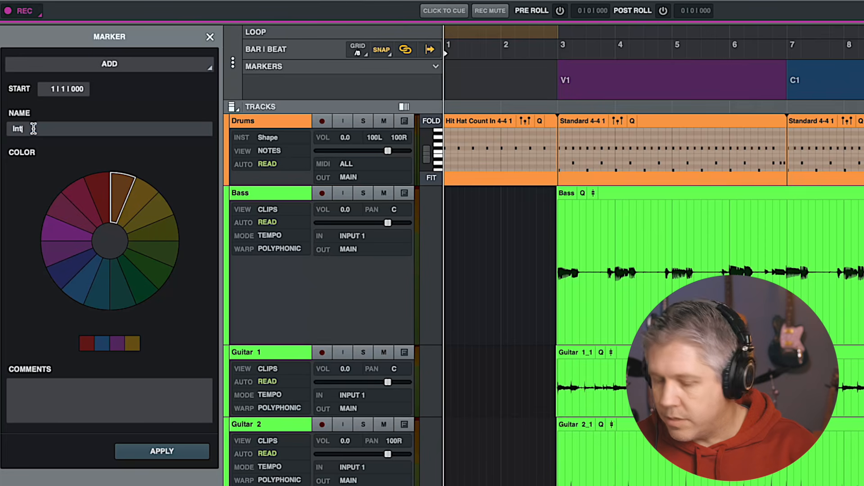
pyautogui.write('oo')
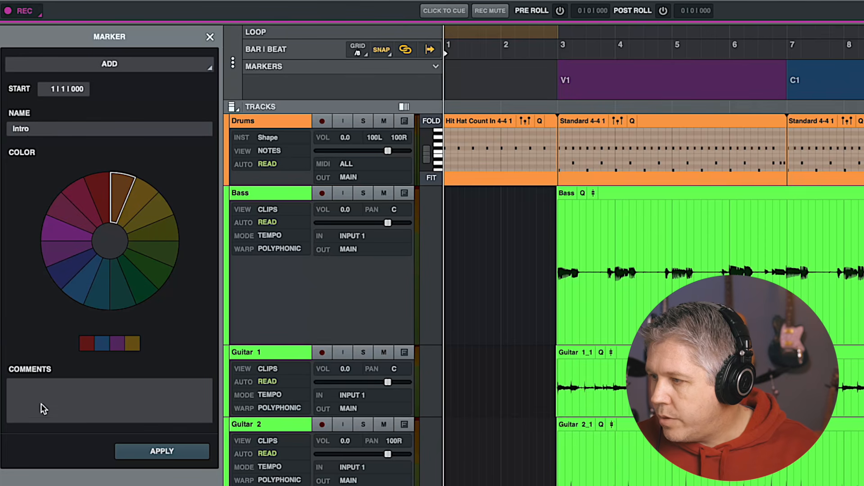
pyautogui.click(40, 389)
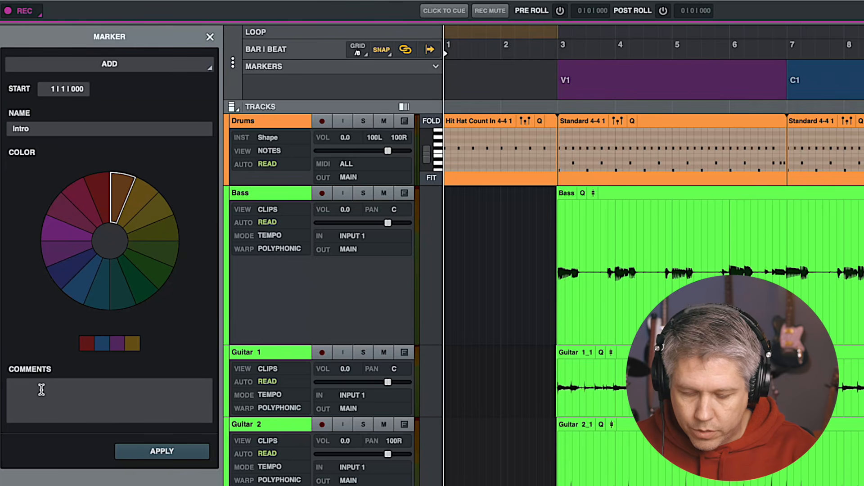
pyautogui.write('2 bars of HiHat')
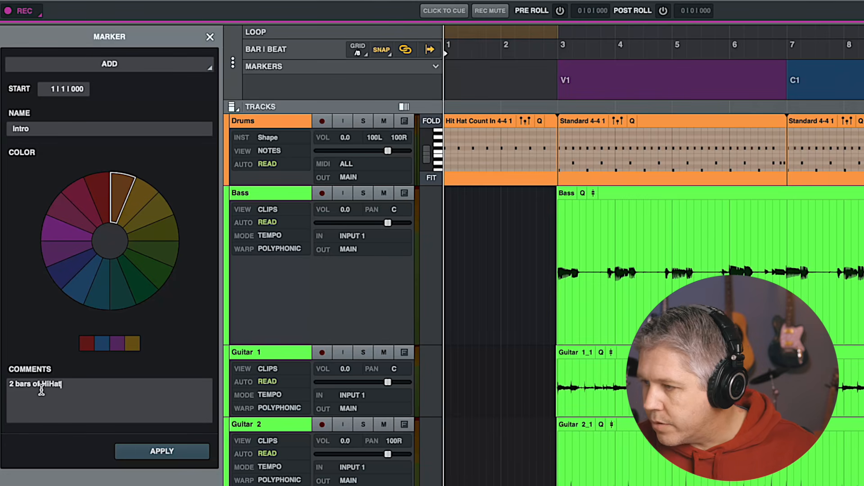
pyautogui.click(161, 451)
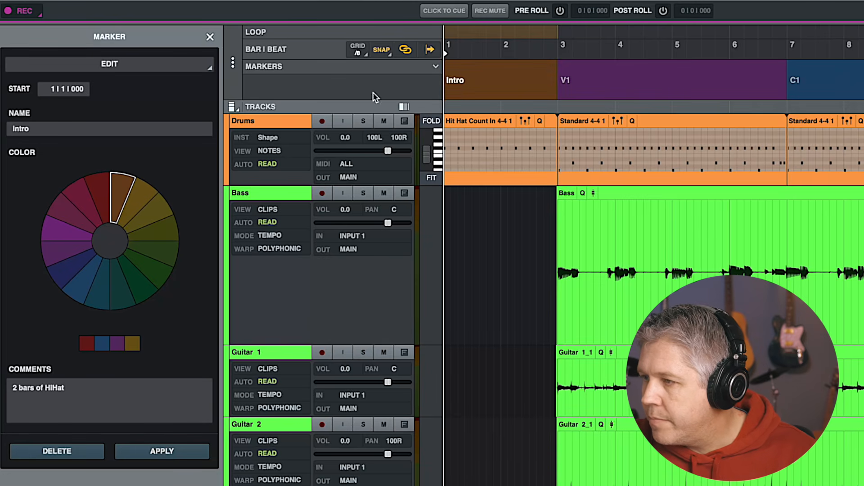
pyautogui.click(210, 37)
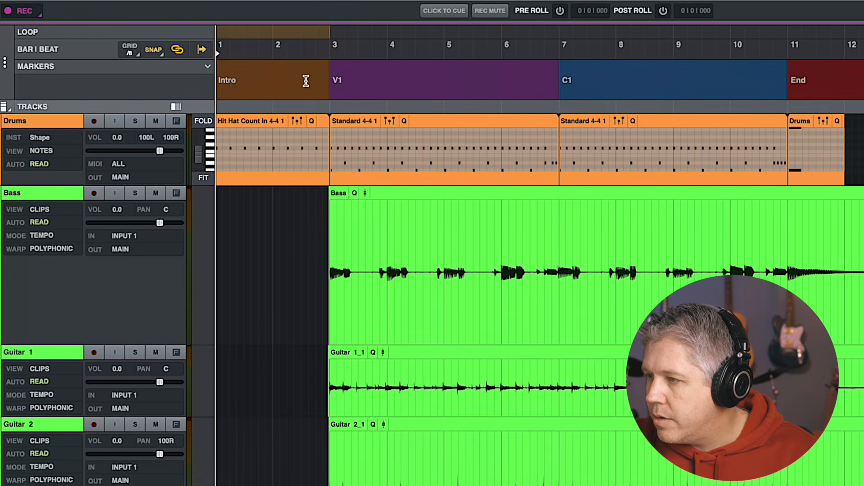
pyautogui.moveTo(227, 85)
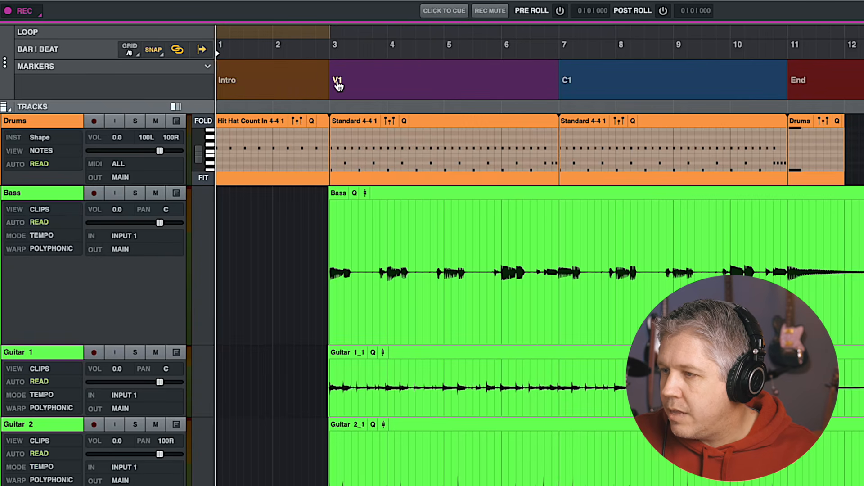
# Add the comment "Fix bad solo" to the C1 marker, apply it and close the marker panel
pyautogui.doubleClick(567, 82)
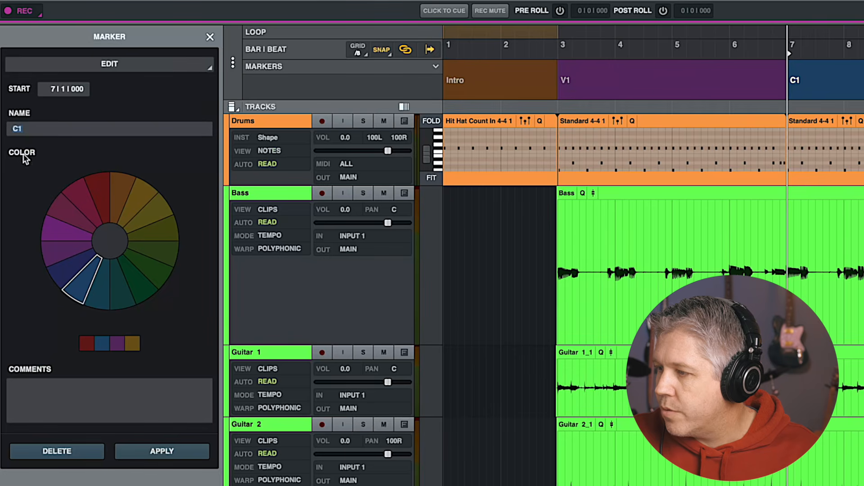
pyautogui.click(35, 388)
pyautogui.write('R')
pyautogui.write('ix bad')
pyautogui.write('solo')
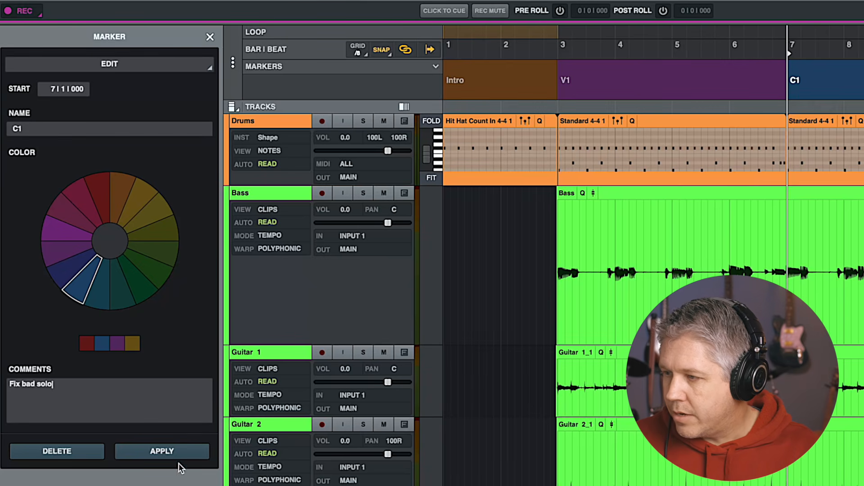
pyautogui.click(163, 454)
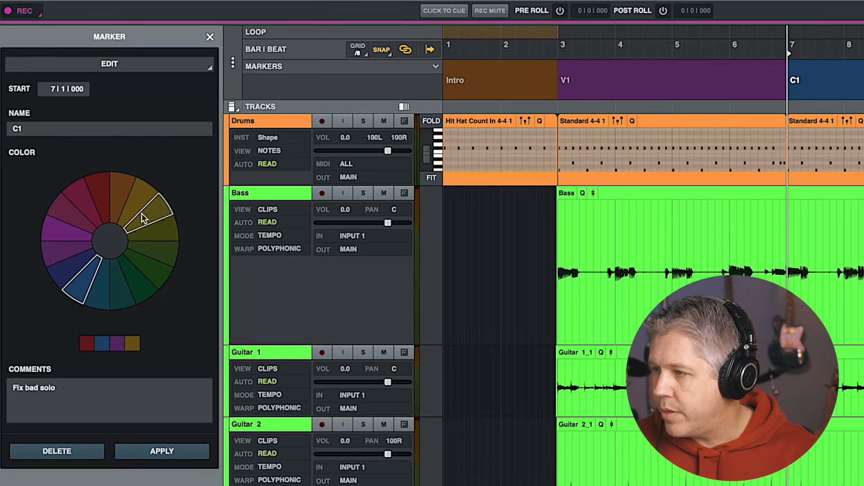
pyautogui.click(207, 37)
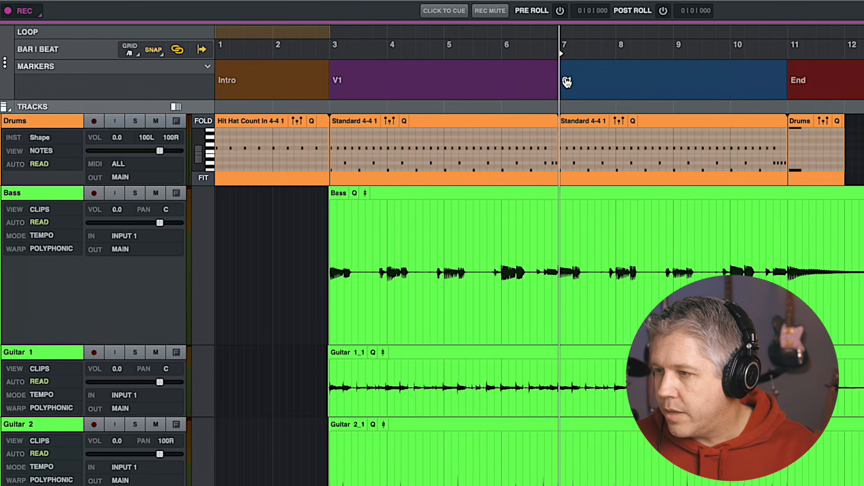
# Jump the playhead back and forth between the song-section markers
pyautogui.moveTo(565, 83)
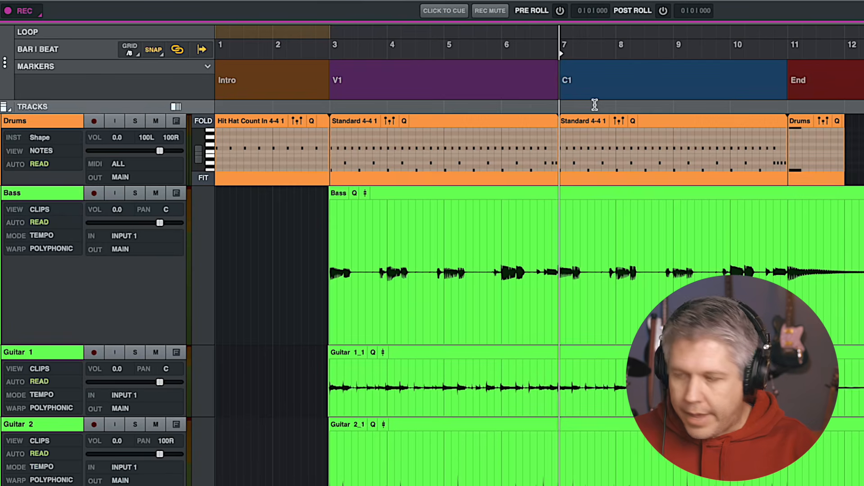
pyautogui.hotkey('alt', 'Left')
pyautogui.hotkey('alt', 'Left')
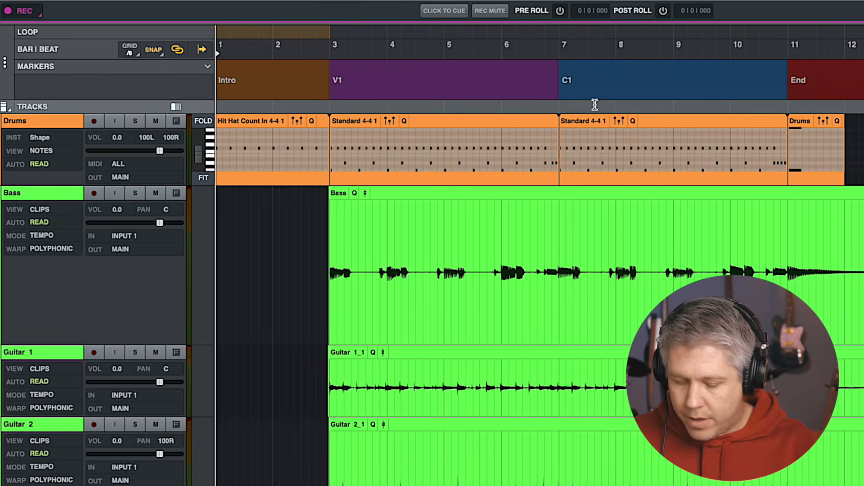
pyautogui.hotkey('alt', 'Right')
pyautogui.hotkey('alt', 'Right')
pyautogui.hotkey('alt', 'Right')
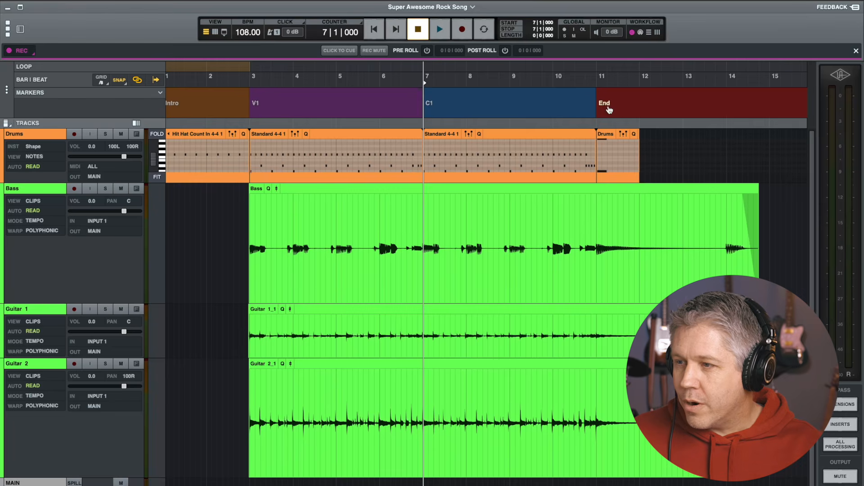
pyautogui.click(603, 82)
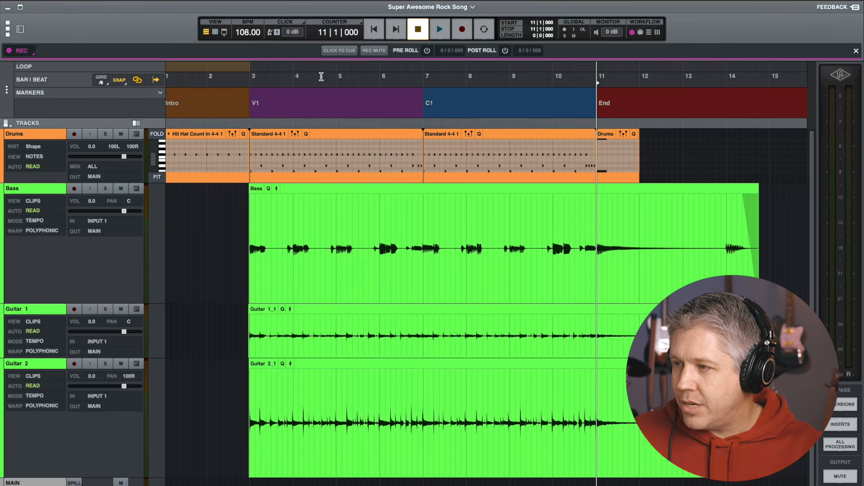
pyautogui.click(254, 81)
pyautogui.click(493, 80)
pyautogui.click(549, 83)
pyautogui.click(473, 82)
pyautogui.click(381, 83)
pyautogui.click(311, 84)
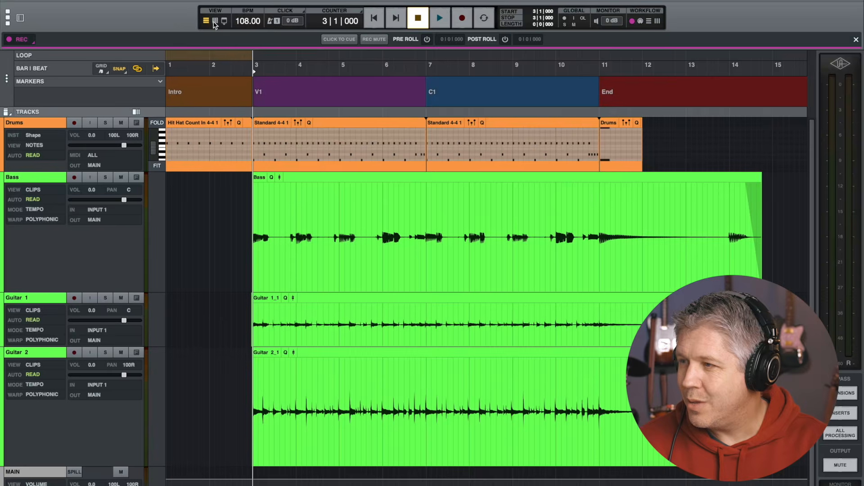
# Switch to the mixer view, collapse all sections, hide the Console section and expand Inserts
pyautogui.click(216, 21)
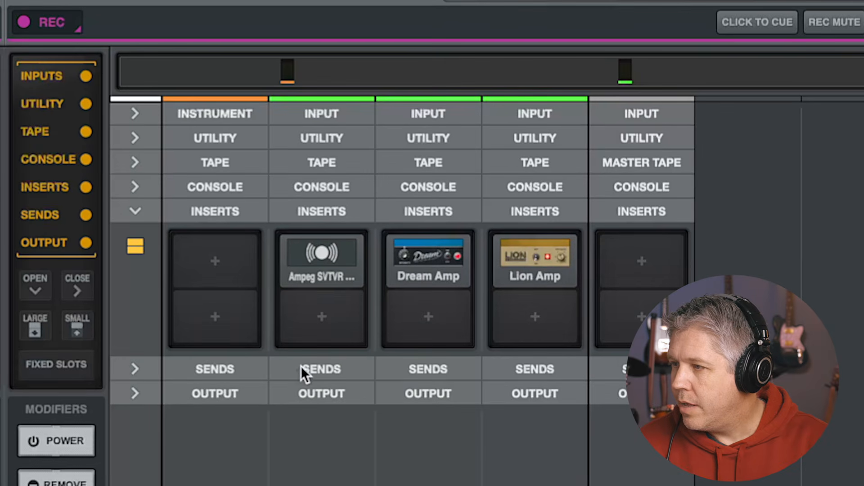
pyautogui.click(72, 291)
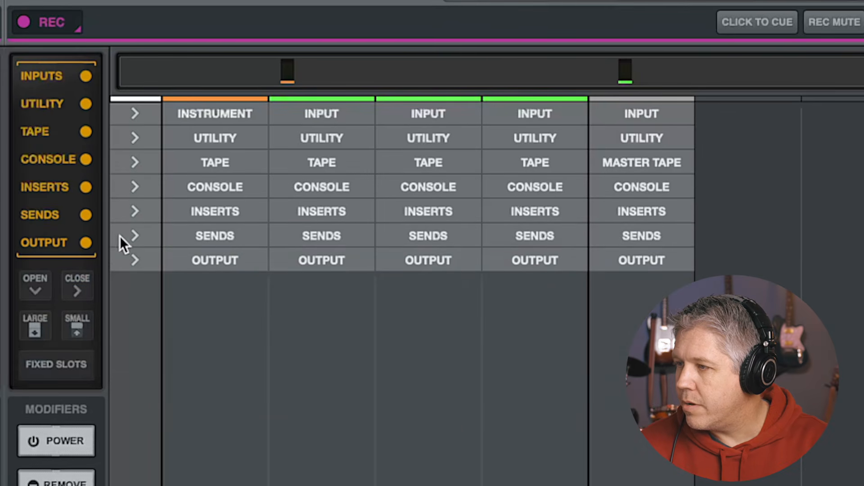
pyautogui.click(87, 158)
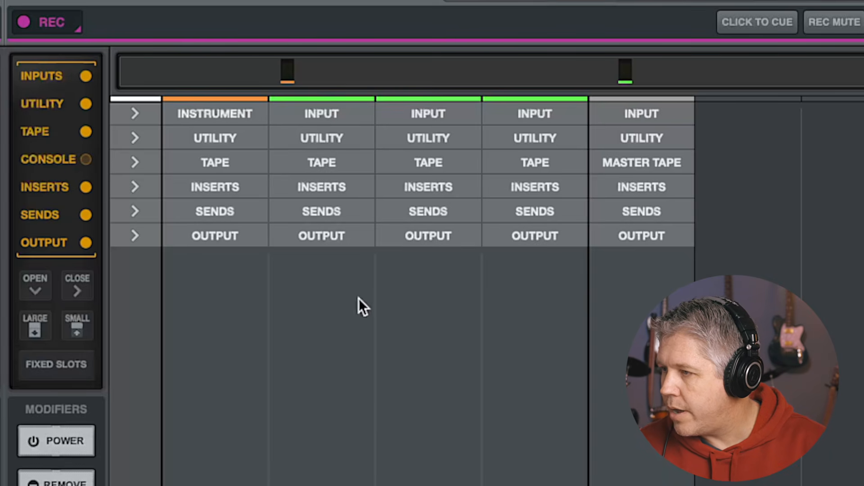
pyautogui.click(313, 185)
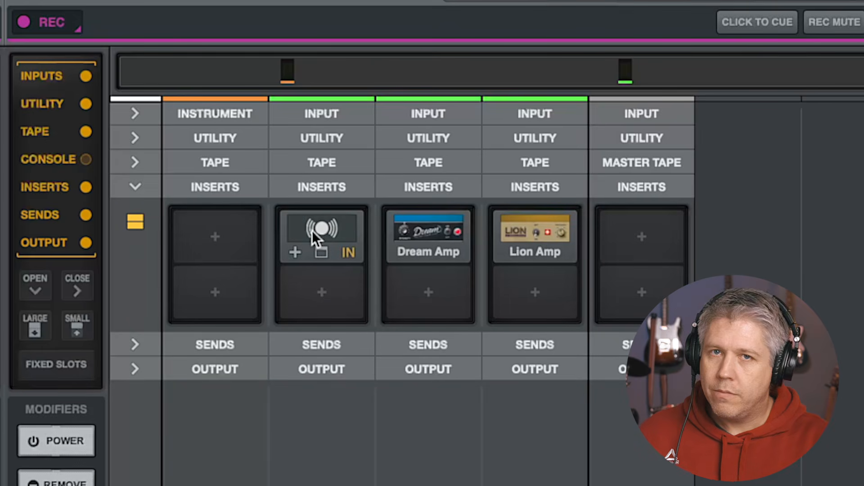
pyautogui.click(314, 290)
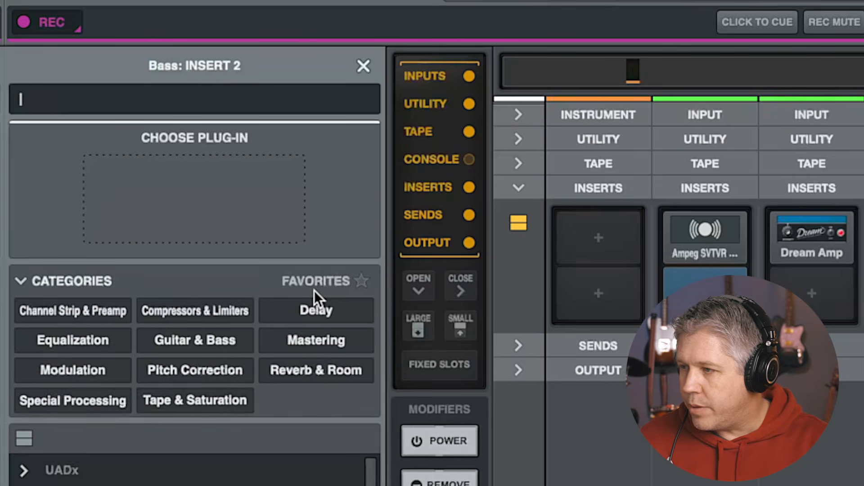
pyautogui.write('La')
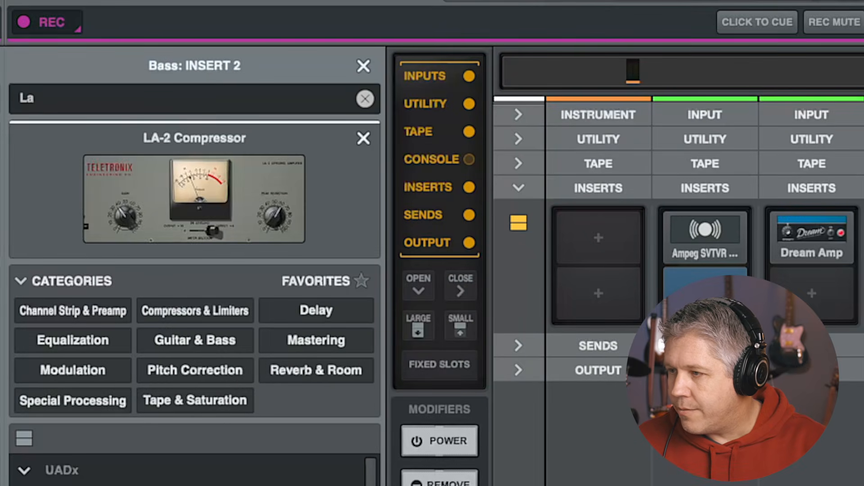
pyautogui.click(84, 475)
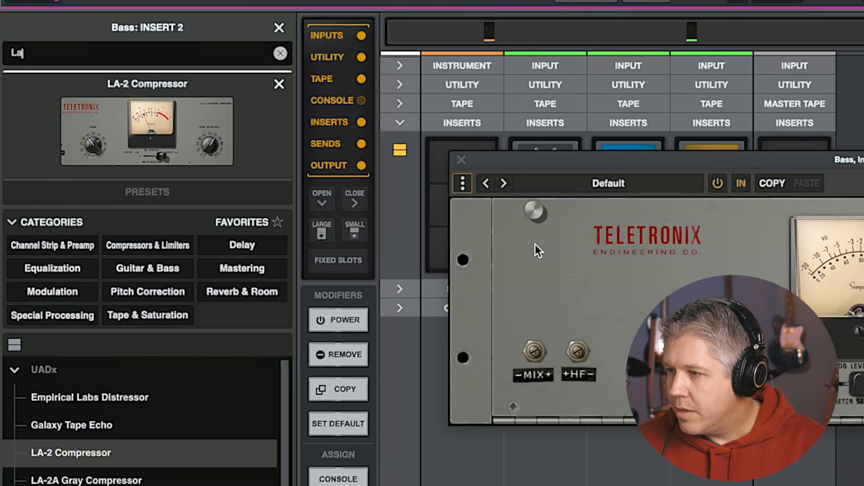
pyautogui.click(484, 174)
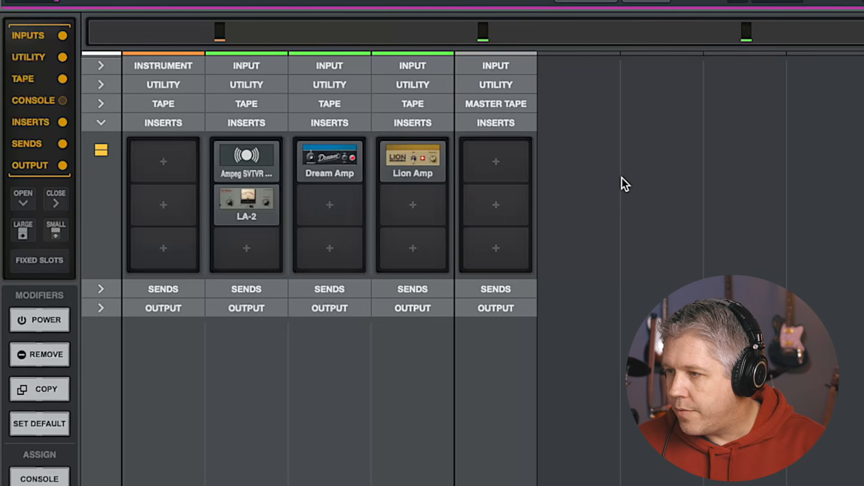
pyautogui.rightClick(233, 197)
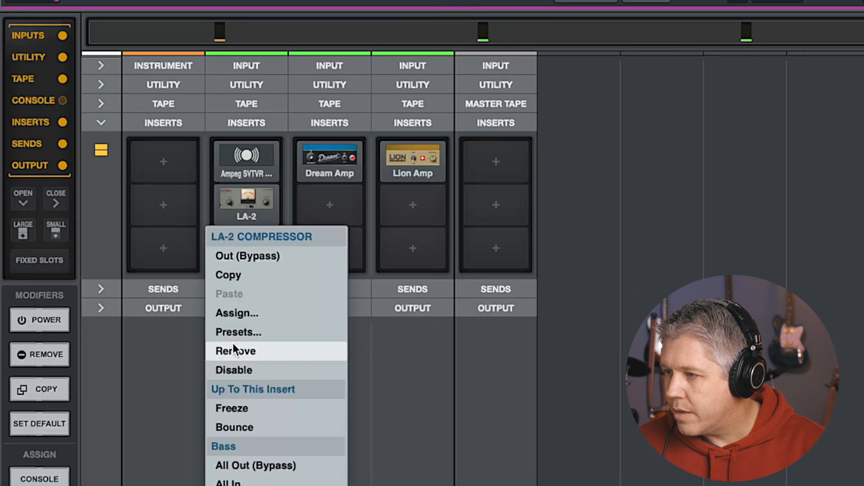
pyautogui.click(234, 351)
# Insert the LA-2A Tube Compressor on the Bass track's second insert and load its Nice Bass preset
pyautogui.click(247, 204)
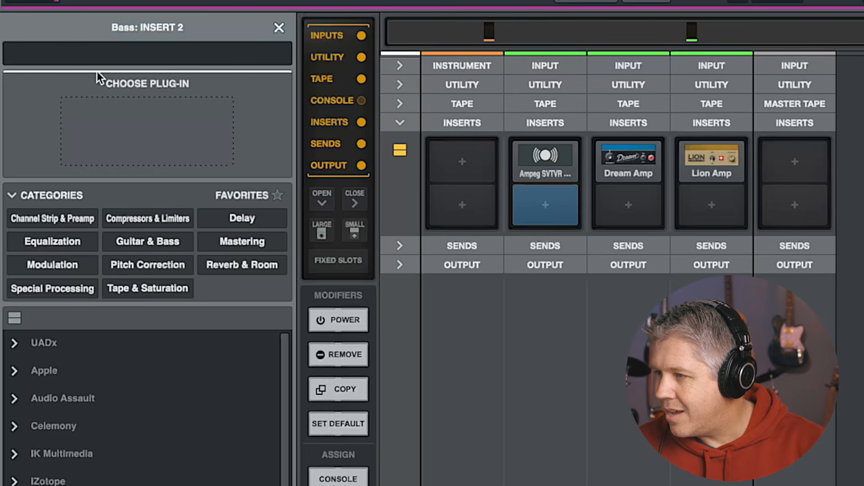
pyautogui.write('La')
pyautogui.click(90, 441)
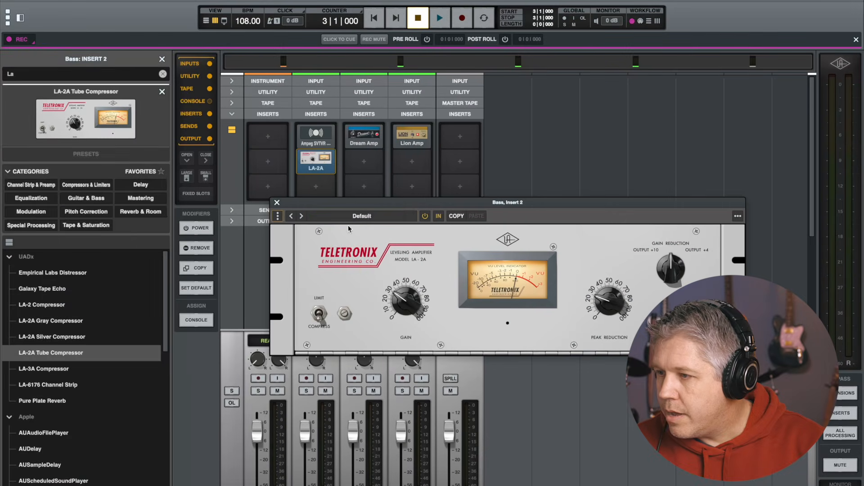
pyautogui.click(357, 216)
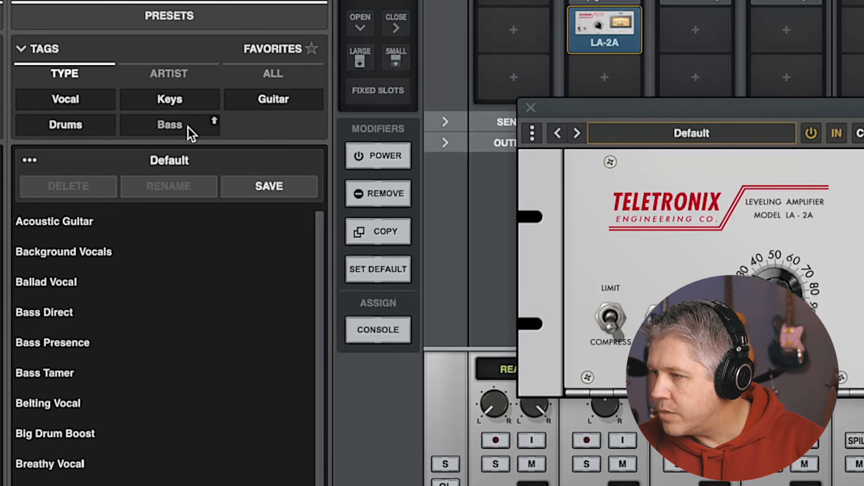
pyautogui.click(87, 213)
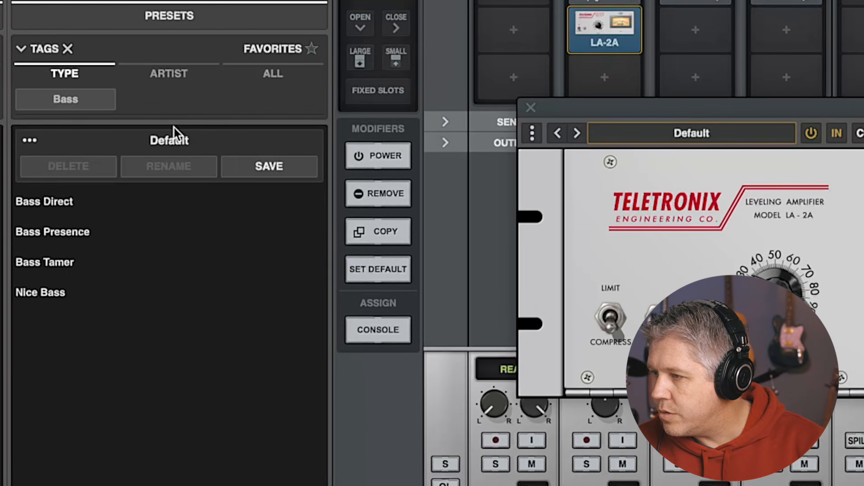
pyautogui.click(45, 290)
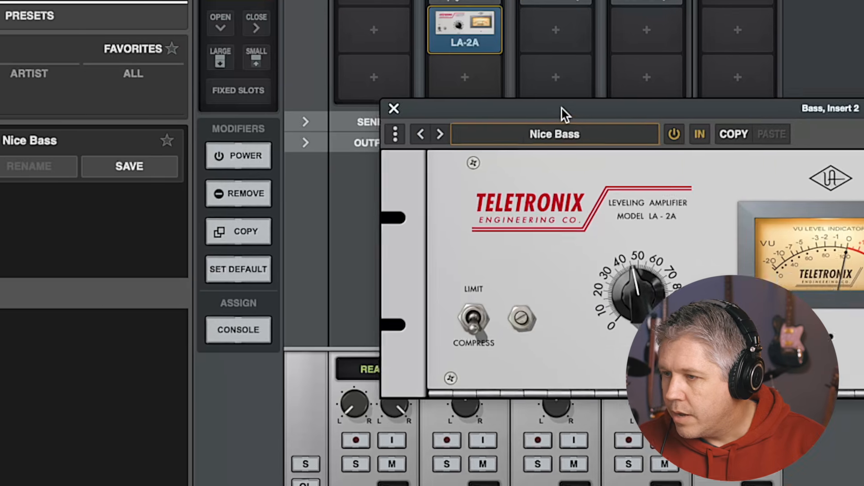
# Adjust the LA-2A's gain and peak reduction knobs and switch its meter to Output +4
pyautogui.moveTo(562, 108); pyautogui.dragTo(586, 114)
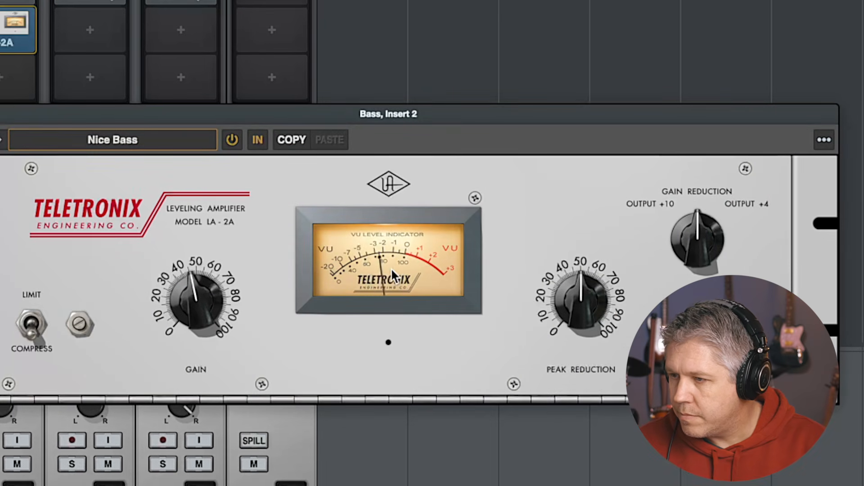
pyautogui.moveTo(192, 307); pyautogui.dragTo(198, 335)
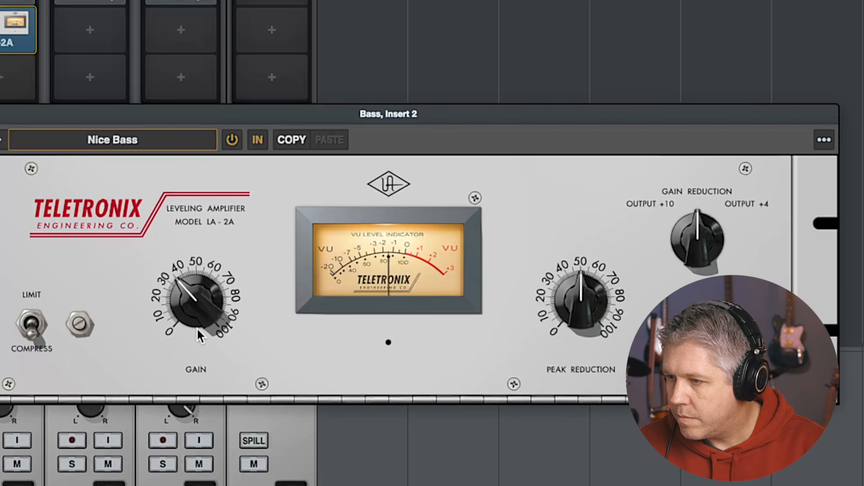
pyautogui.moveTo(578, 303); pyautogui.dragTo(579, 326)
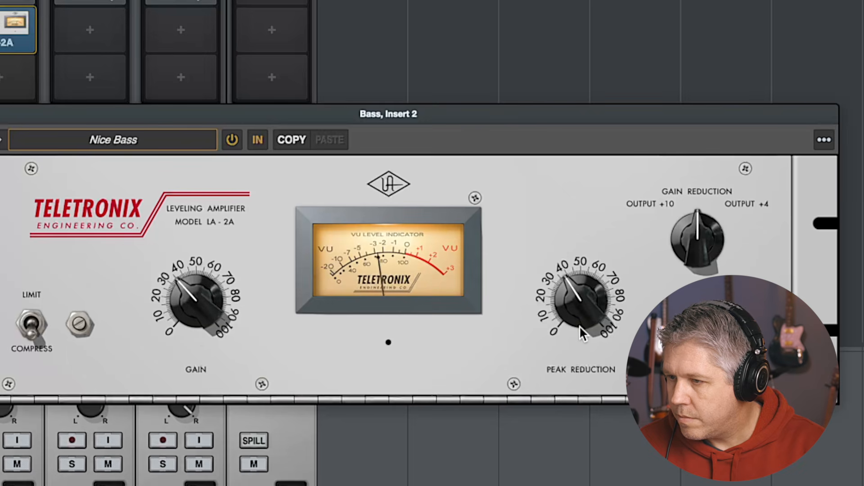
pyautogui.click(736, 208)
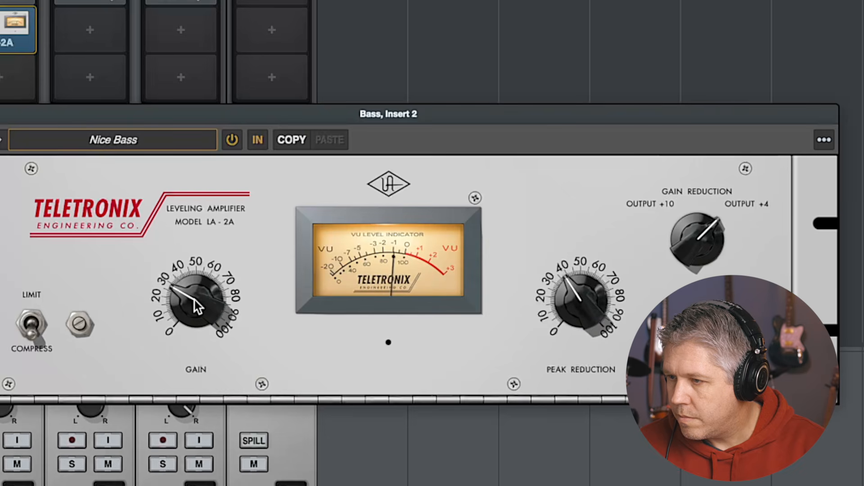
pyautogui.moveTo(195, 301); pyautogui.dragTo(196, 298)
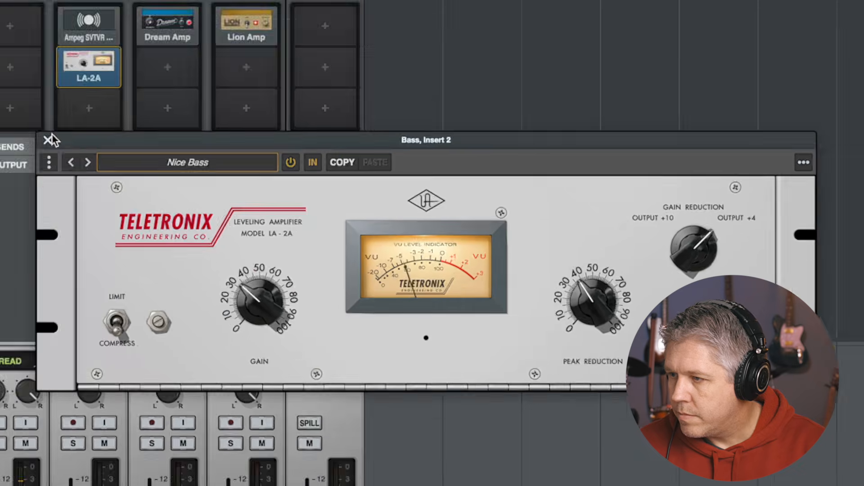
pyautogui.click(49, 139)
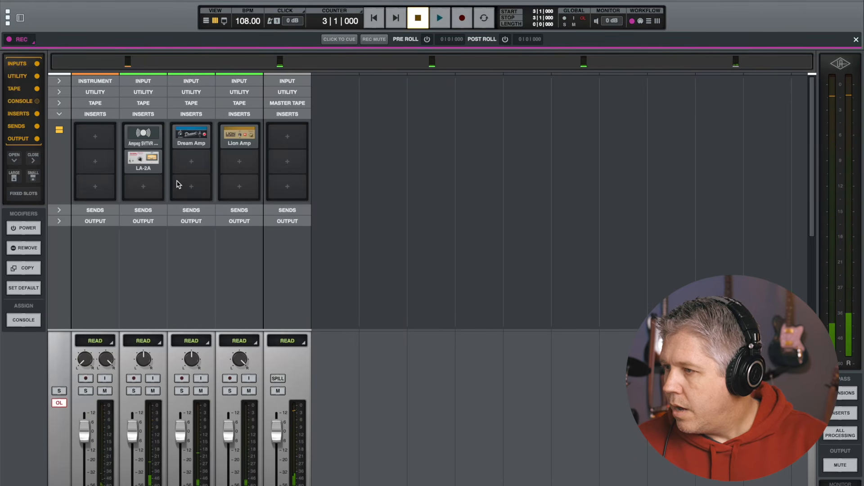
# Add Waves Bass Rider (m) to the Bass track's third insert, raise its Target, and start playback
pyautogui.click(144, 188)
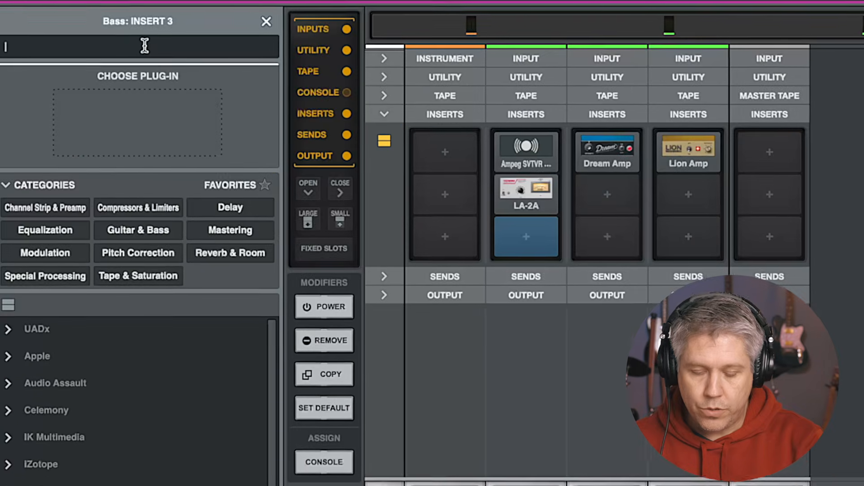
pyautogui.write('bas')
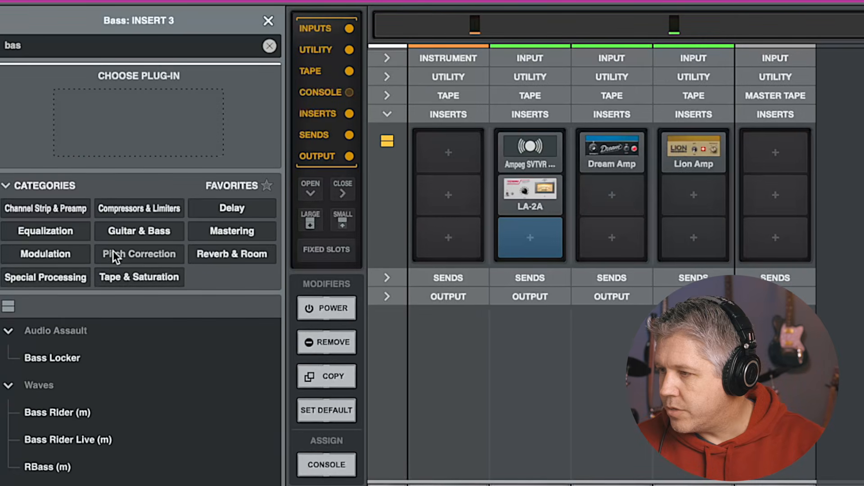
pyautogui.click(57, 411)
pyautogui.moveTo(569, 171); pyautogui.dragTo(399, 1)
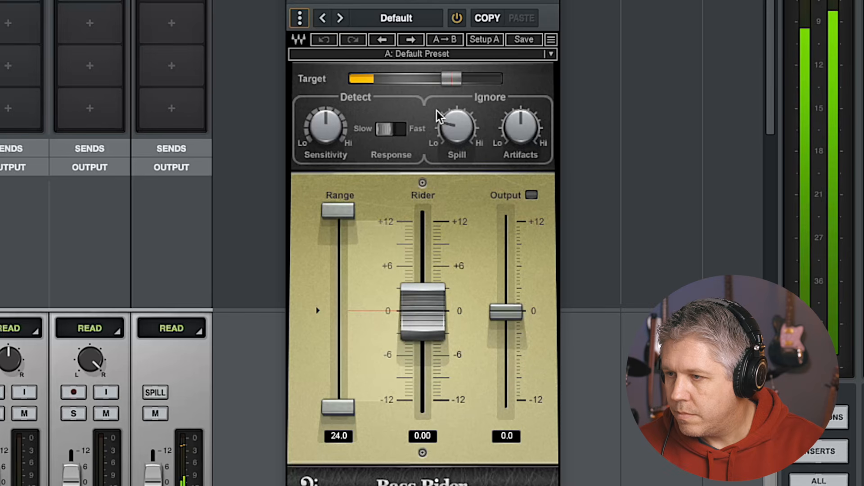
pyautogui.click(452, 78)
pyautogui.moveTo(452, 78); pyautogui.dragTo(454, 77)
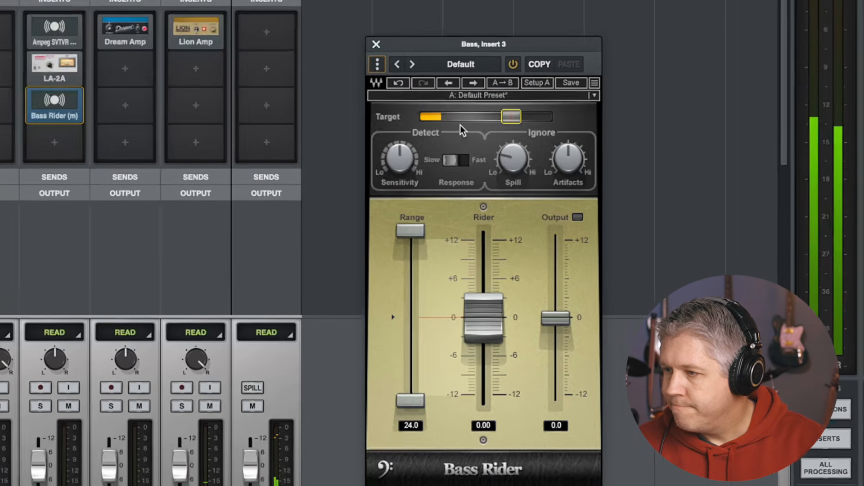
pyautogui.press('space')
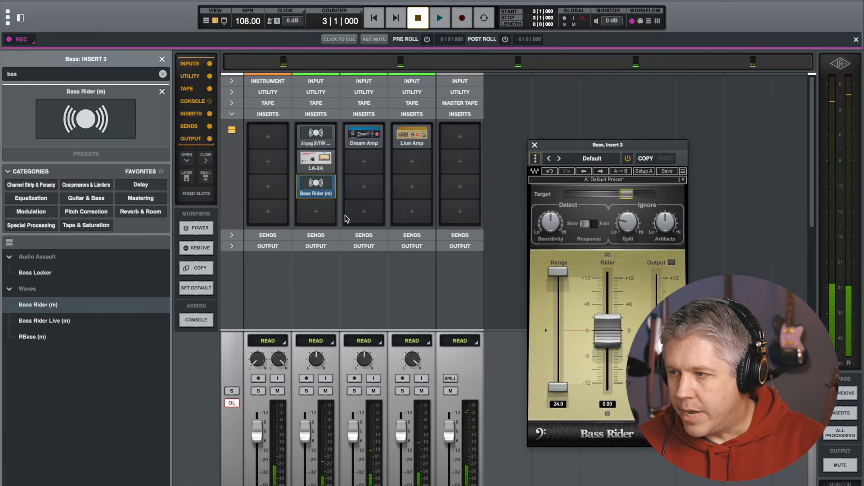
# Add Waves RBass (m) to the Bass track's fourth insert slot
pyautogui.click(317, 217)
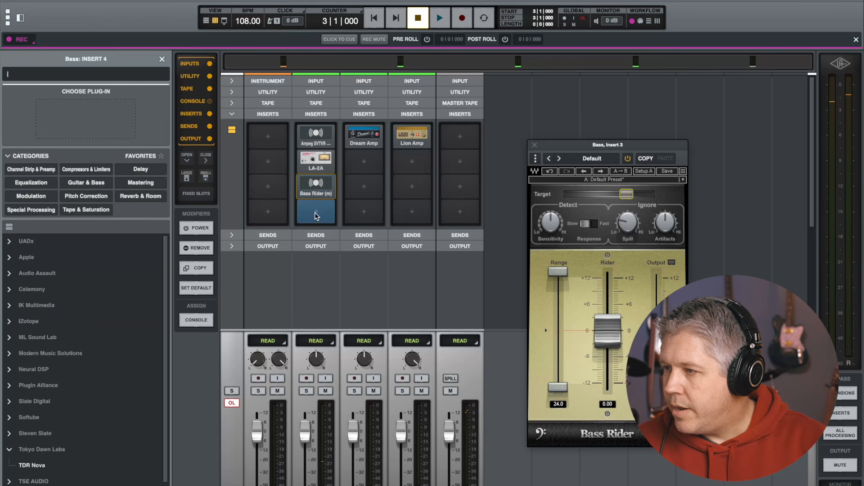
pyautogui.write('Rev')
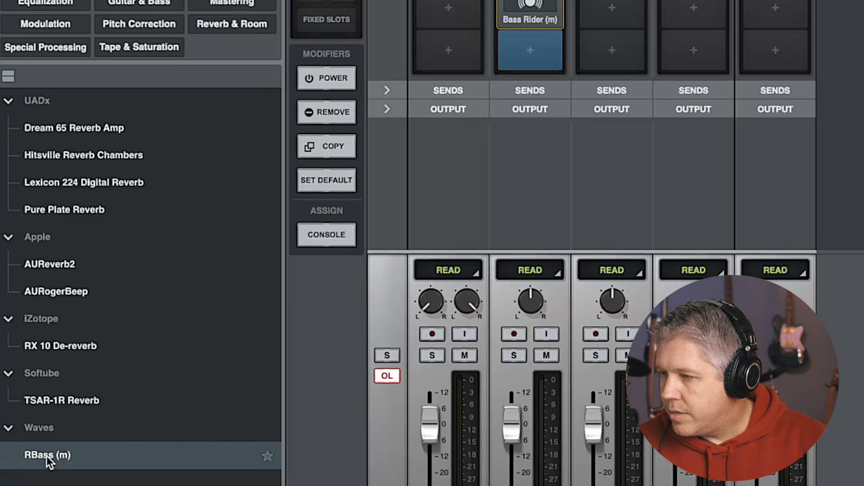
pyautogui.doubleClick(46, 455)
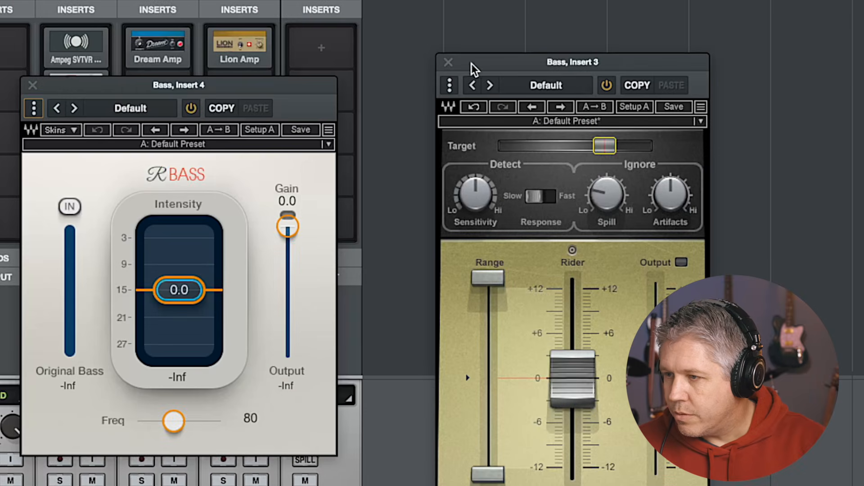
# Close the Bass Rider window, start playback, and set RBass Intensity to -9.8
pyautogui.click(449, 61)
pyautogui.moveTo(224, 83); pyautogui.dragTo(586, 78)
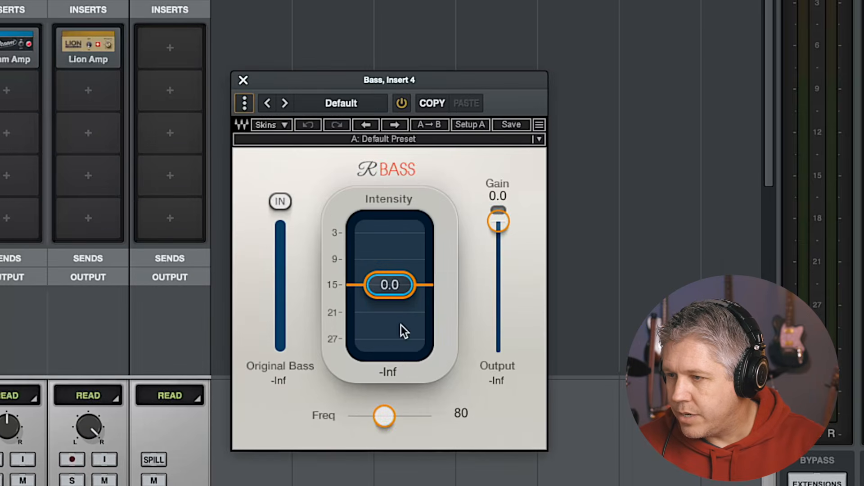
pyautogui.press('space')
pyautogui.moveTo(390, 287); pyautogui.dragTo(390, 309)
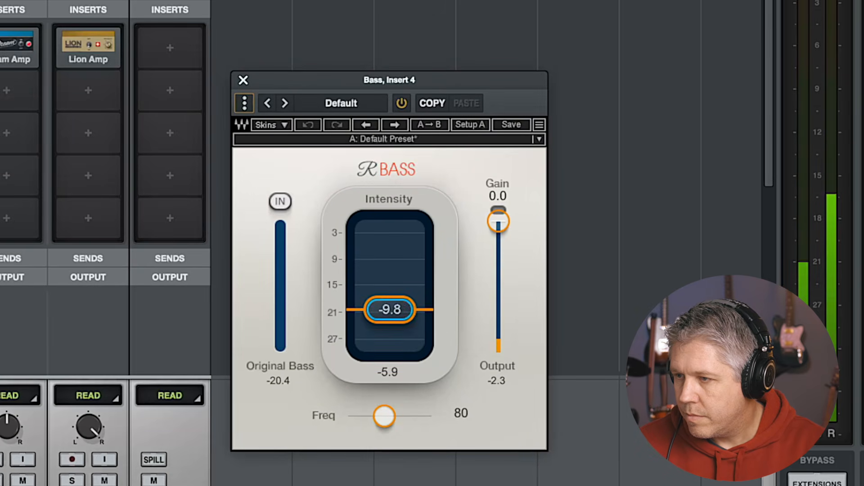
# Bypass and re-enable RBass to compare the sound, then close its plug-in window
pyautogui.click(401, 105)
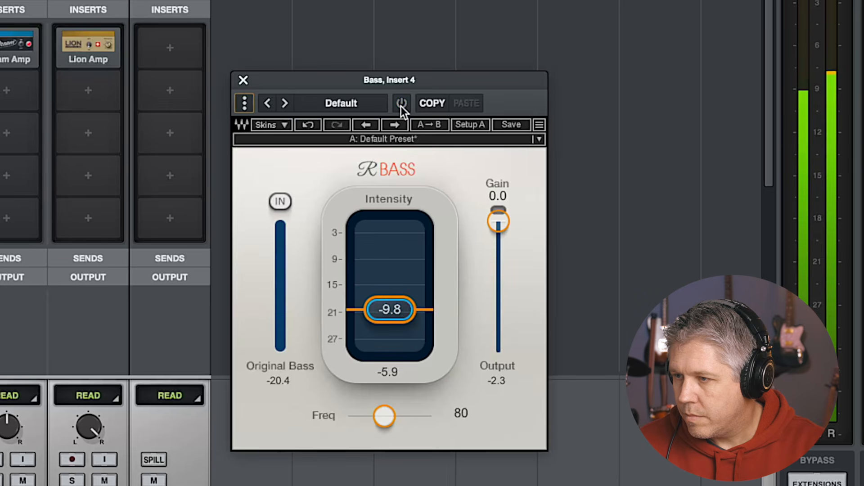
pyautogui.click(401, 106)
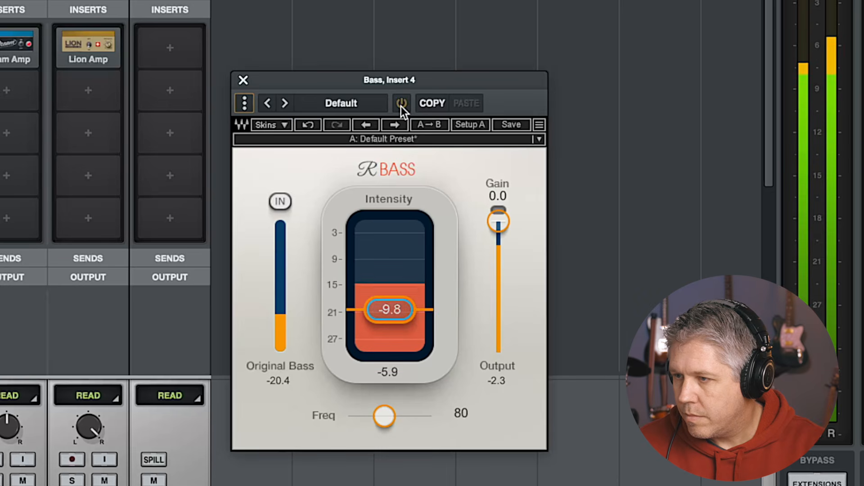
pyautogui.click(243, 80)
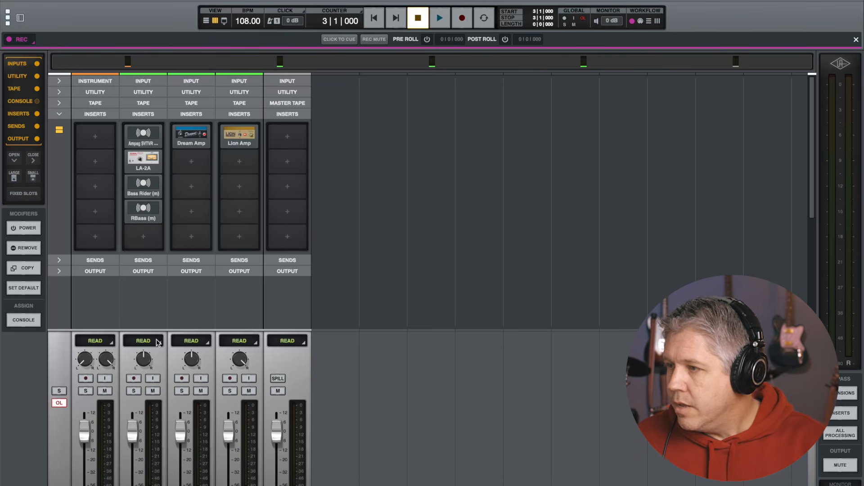
# Collapse the Inserts section and expand the Inputs section in the mixer
pyautogui.scroll(-1, 161, 216)
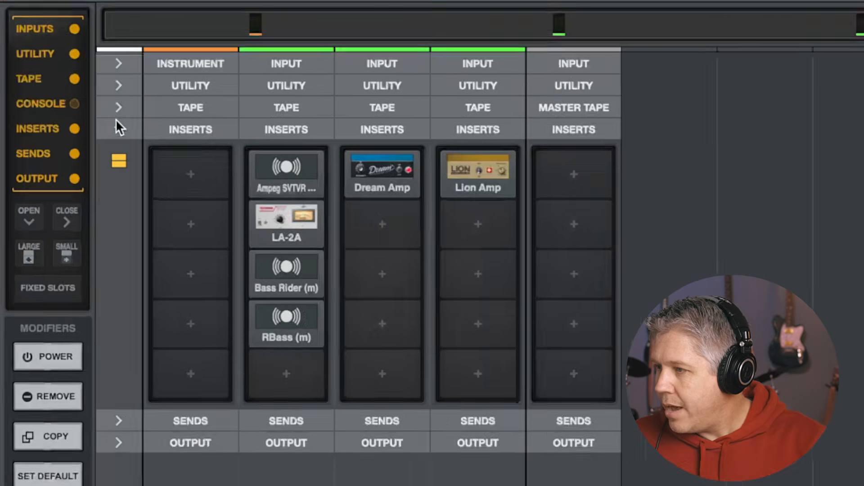
pyautogui.click(59, 111)
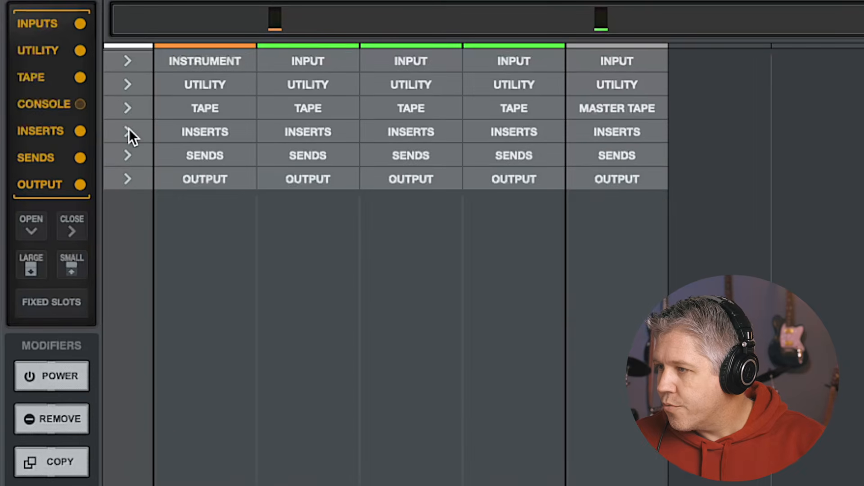
pyautogui.click(127, 61)
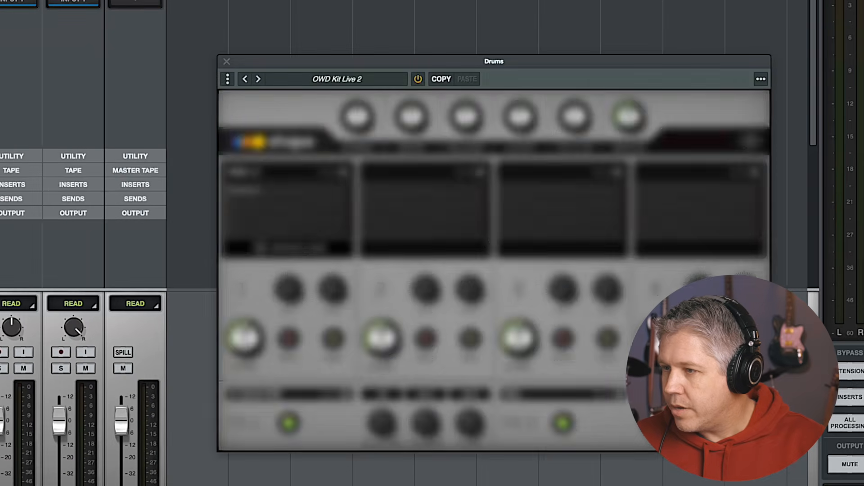
# Open the Drums track's Shape instrument window and start playback
pyautogui.moveTo(409, 61); pyautogui.dragTo(396, 53)
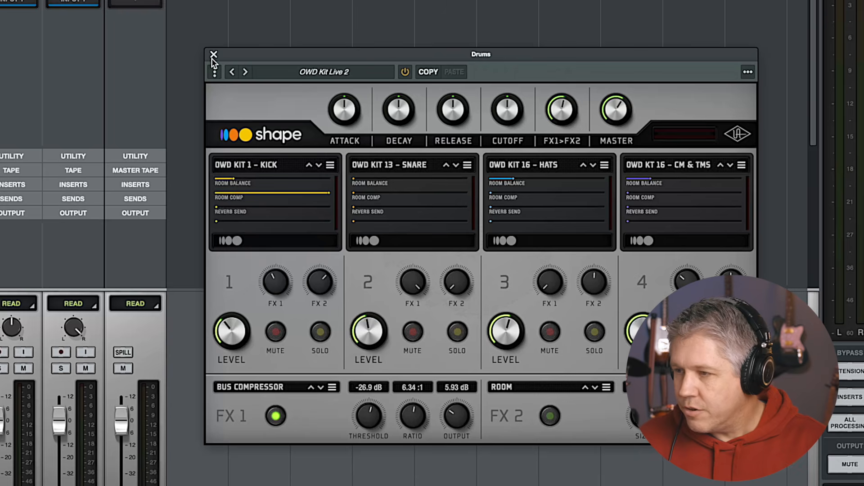
pyautogui.press('space')
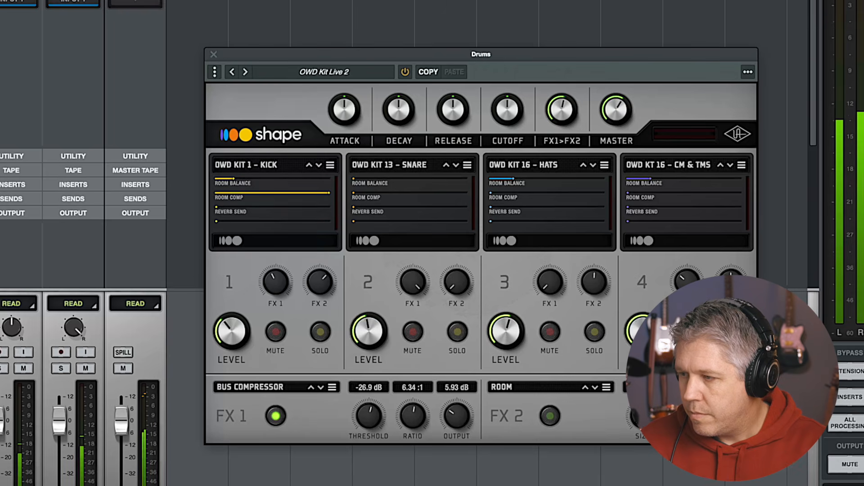
# Toggle Shape's FX 2 Room effect on and off to compare, then close the instrument window
pyautogui.click(549, 417)
pyautogui.click(550, 417)
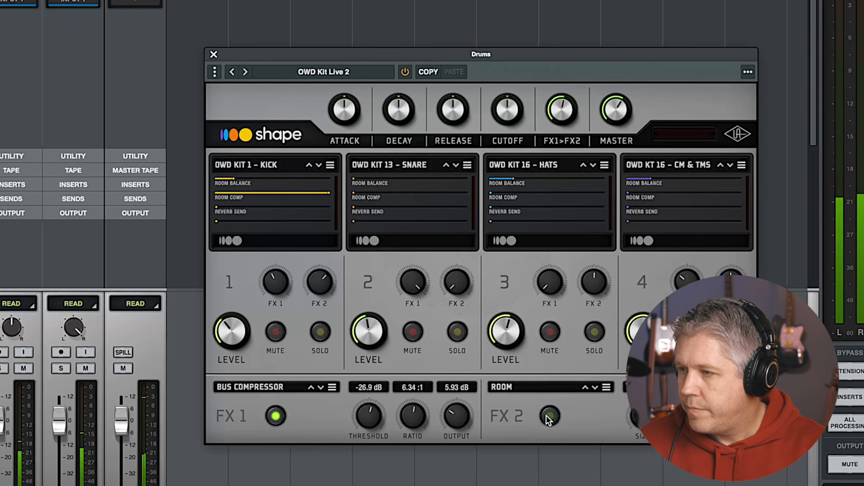
pyautogui.click(214, 55)
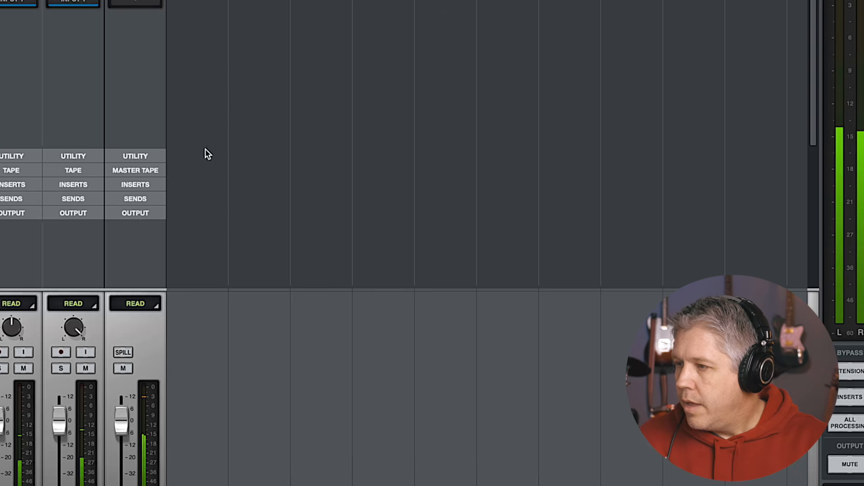
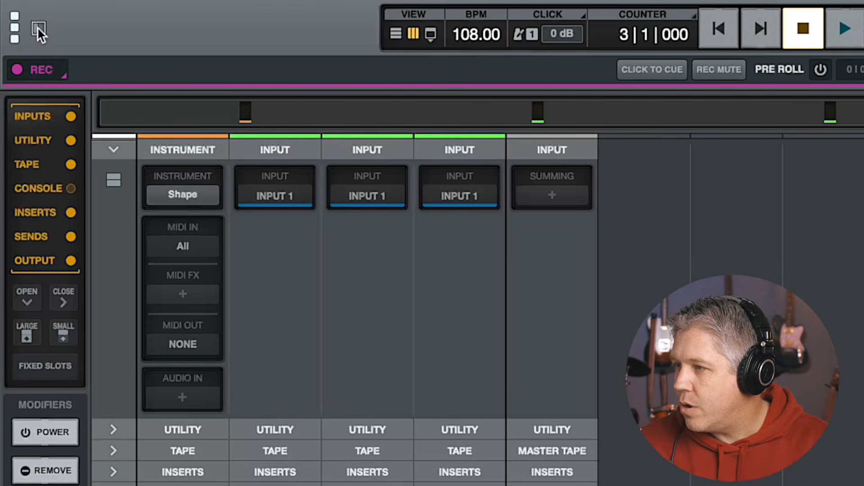
# Create a stereo bus track named DRM RM with its tape set to NONE
pyautogui.click(38, 28)
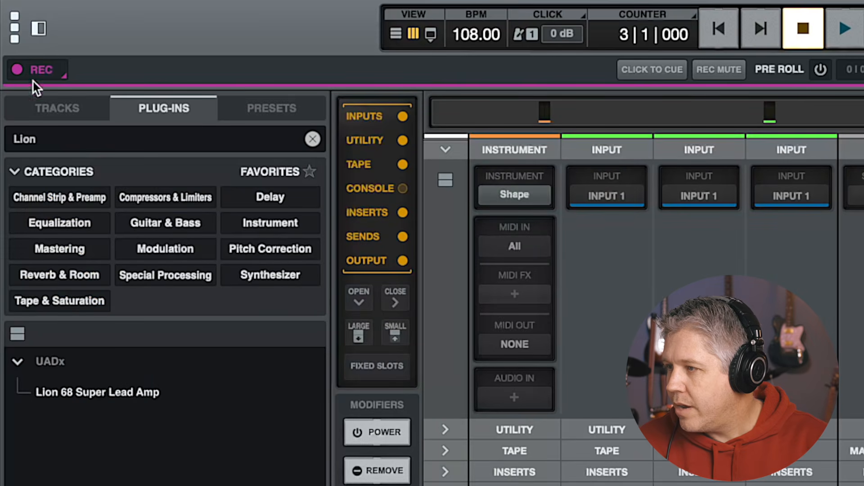
pyautogui.click(49, 109)
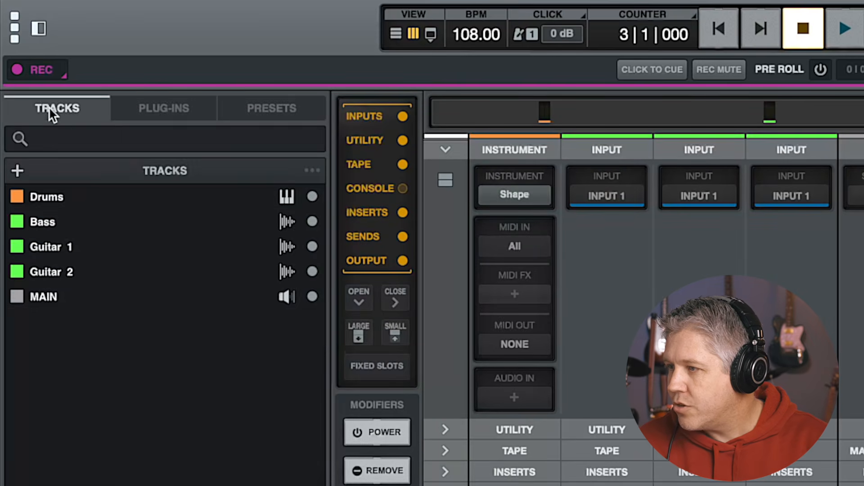
pyautogui.click(17, 168)
pyautogui.click(75, 247)
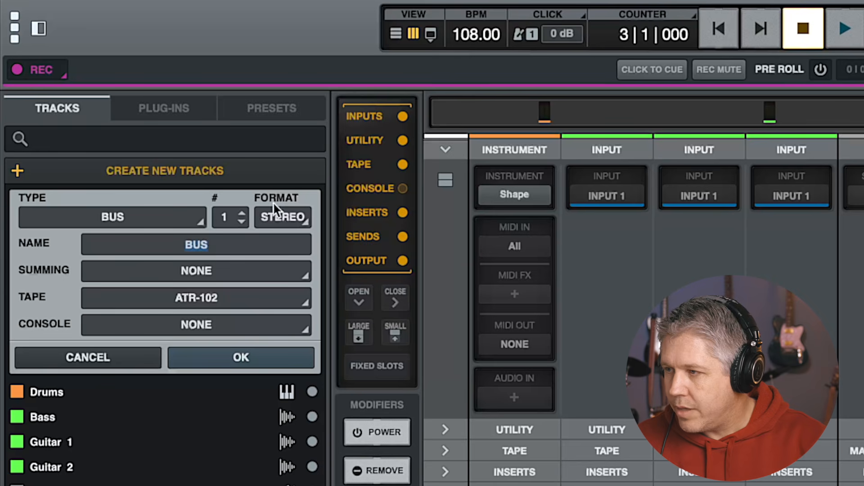
pyautogui.write('DRM Rm')
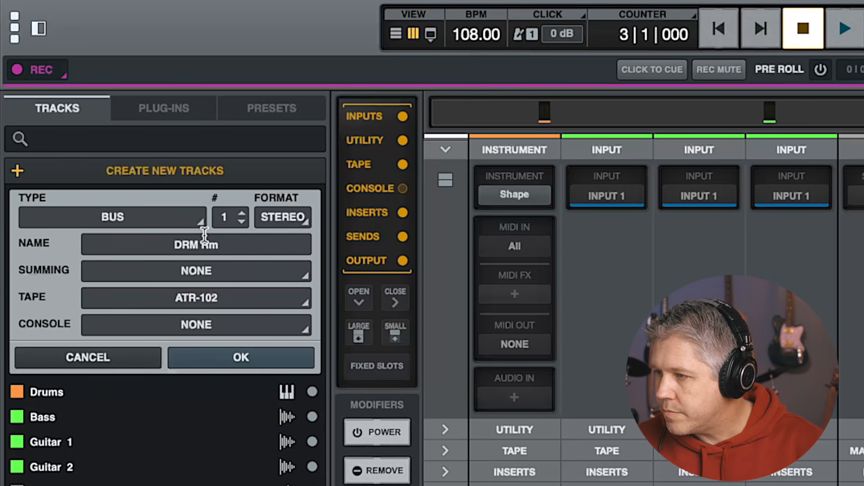
pyautogui.press('BackSpace')
pyautogui.write('M')
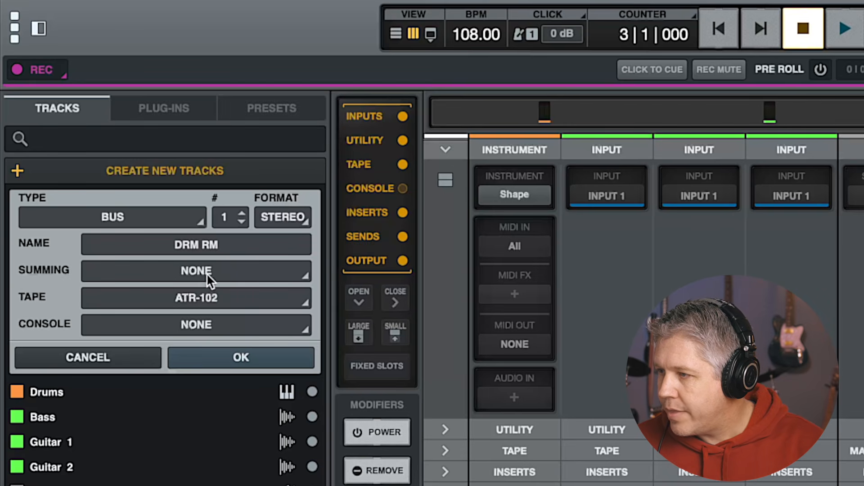
pyautogui.click(187, 293)
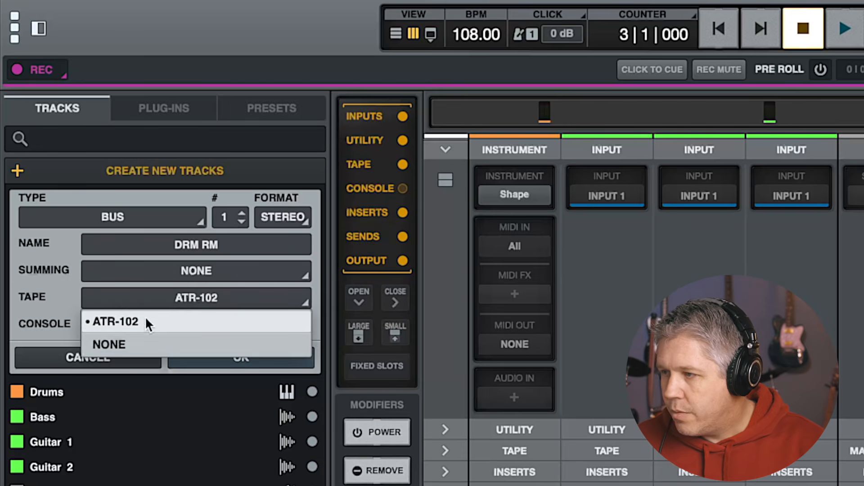
pyautogui.click(127, 343)
pyautogui.click(228, 358)
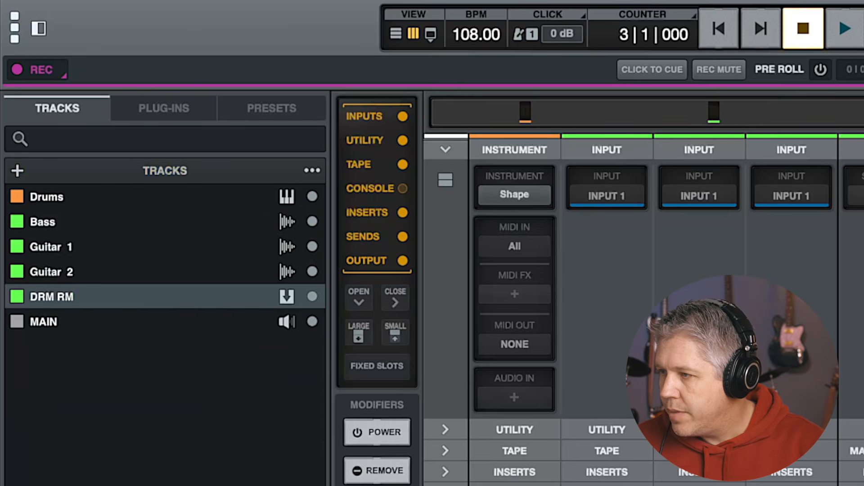
# Set the DRM RM track's colour to blue
pyautogui.click(18, 296)
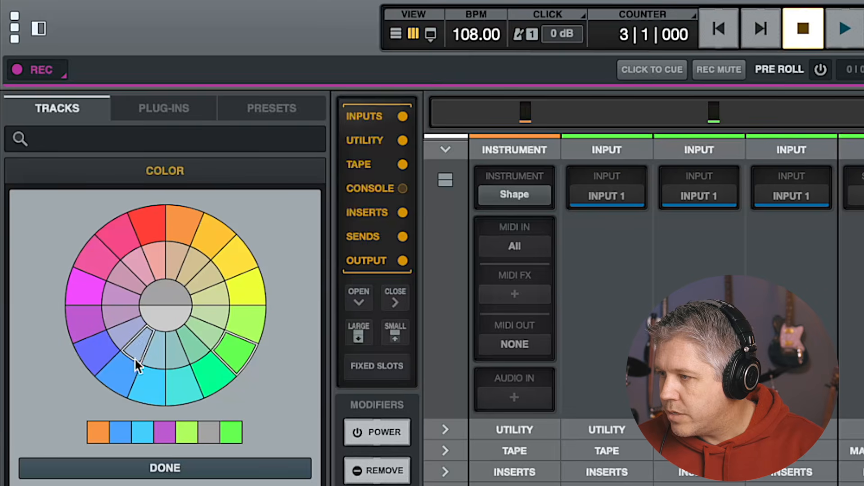
pyautogui.click(120, 374)
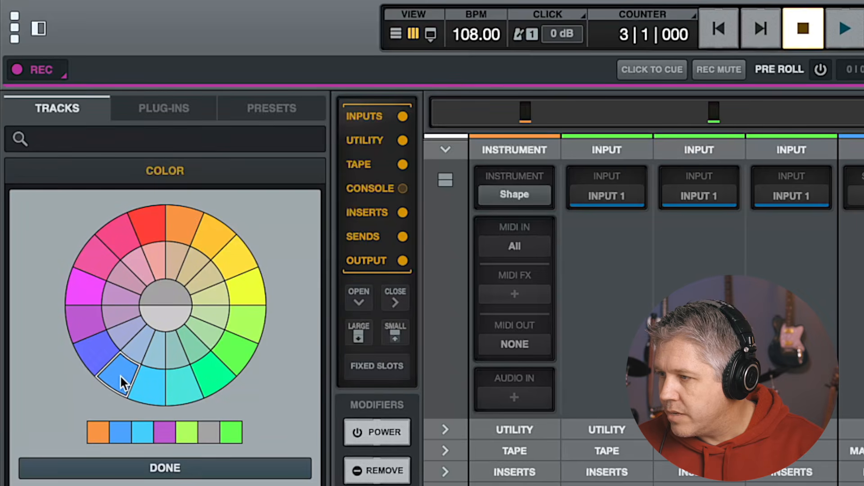
pyautogui.click(177, 469)
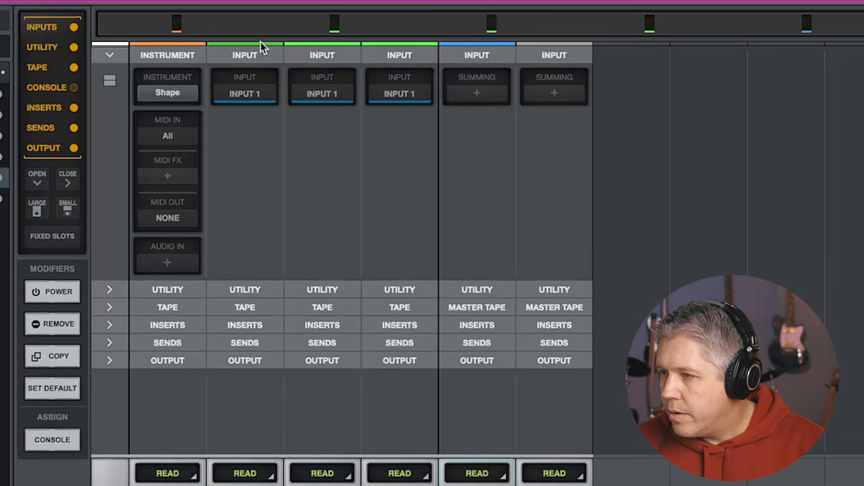
# Insert the Sound City Studios plug-in on the DRM RM bus's first insert slot
pyautogui.click(231, 38)
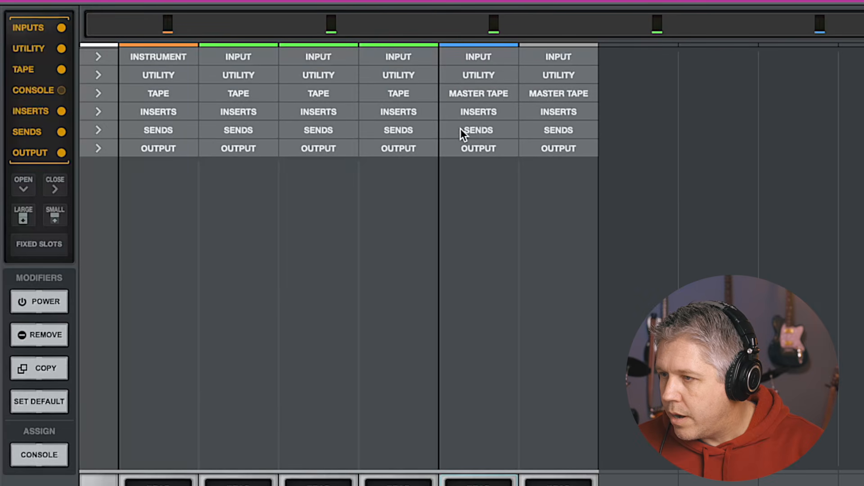
pyautogui.click(467, 107)
pyautogui.click(472, 136)
pyautogui.click(128, 46)
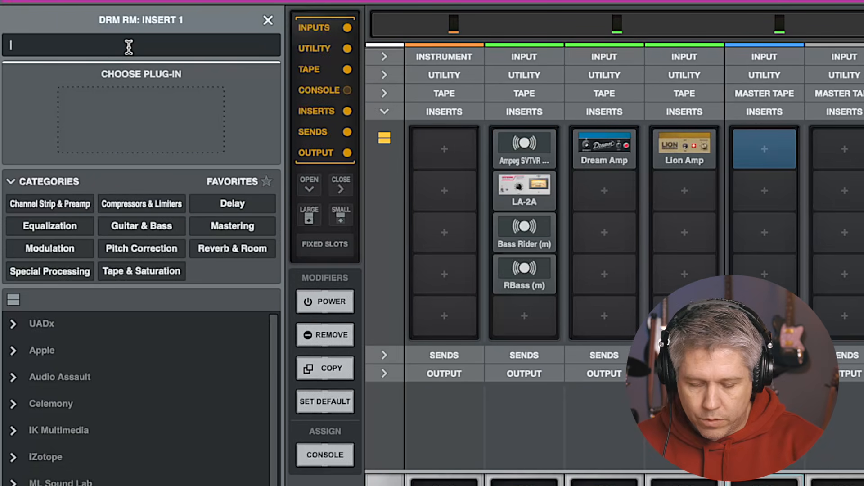
pyautogui.write('Sound')
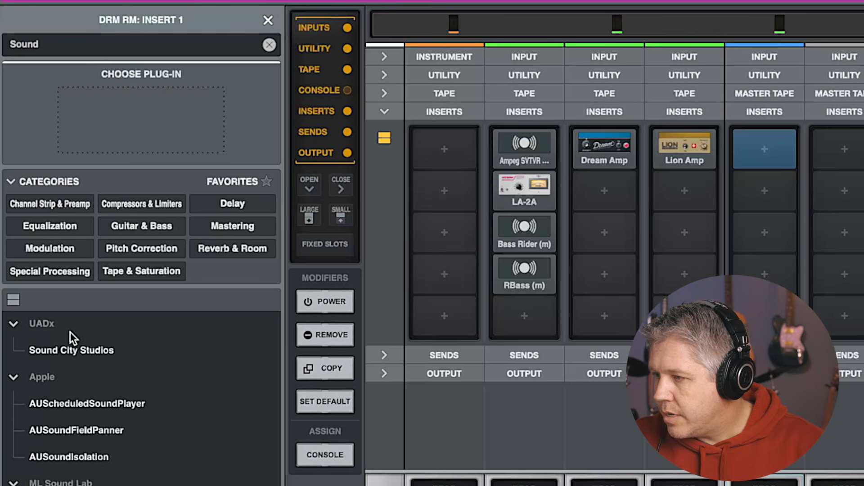
pyautogui.doubleClick(72, 347)
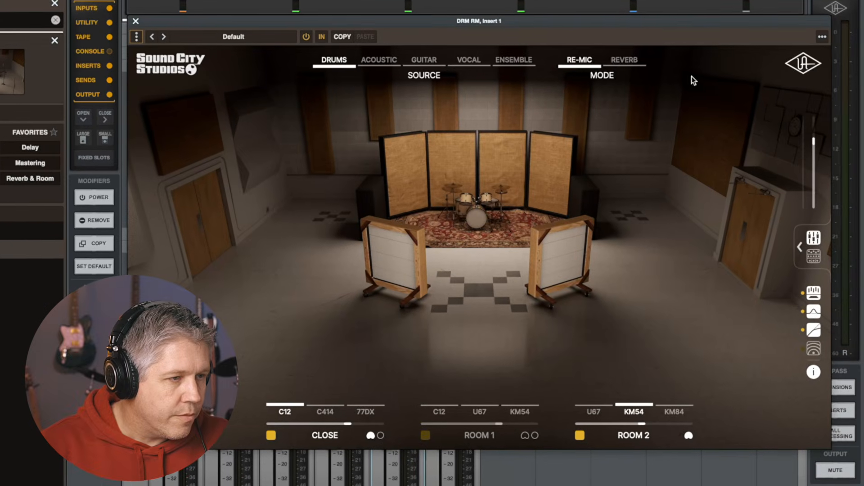
# Switch Sound City Studios to Reverb mode and open its mixer panel
pyautogui.click(625, 59)
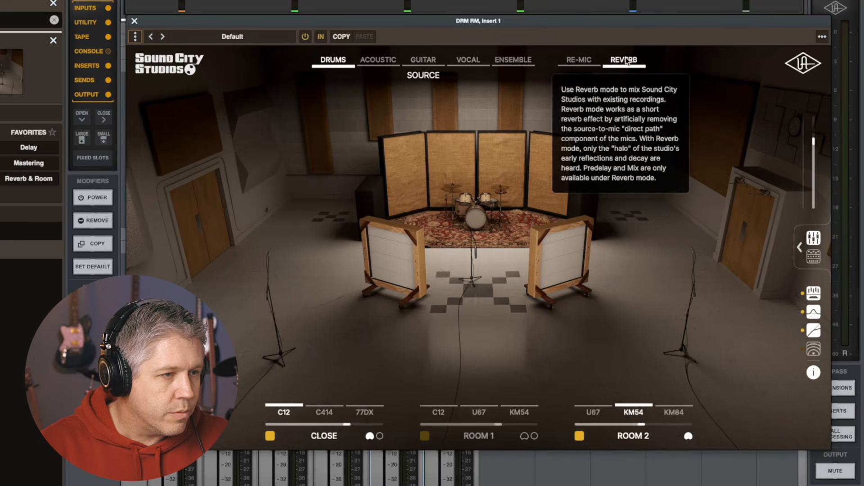
pyautogui.click(813, 239)
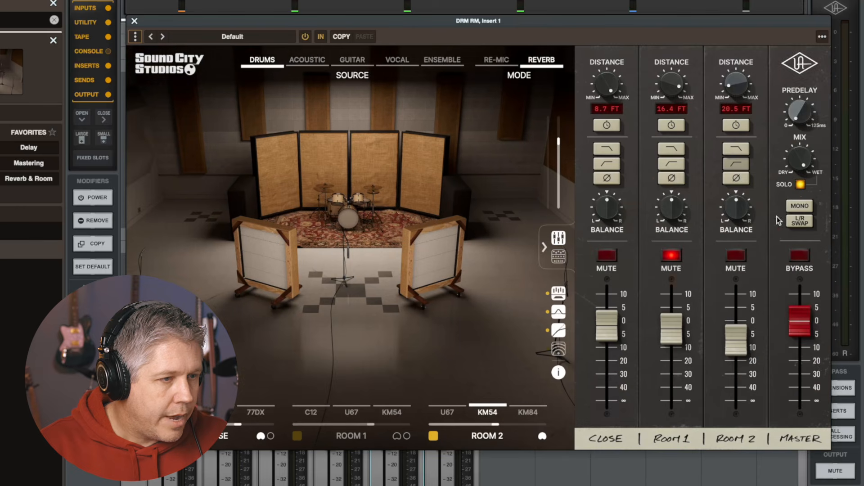
# Mute the Close and Room 2 mics, enable a filter on Room 1, and close the plug-in window
pyautogui.click(607, 255)
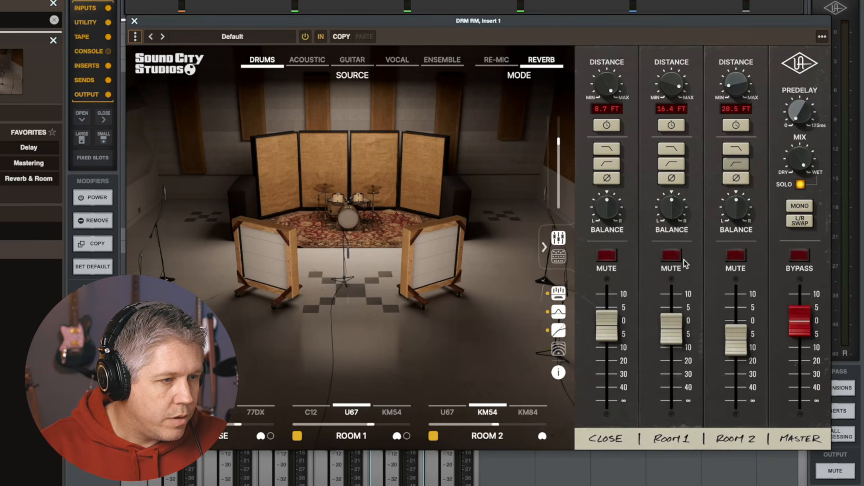
pyautogui.click(736, 255)
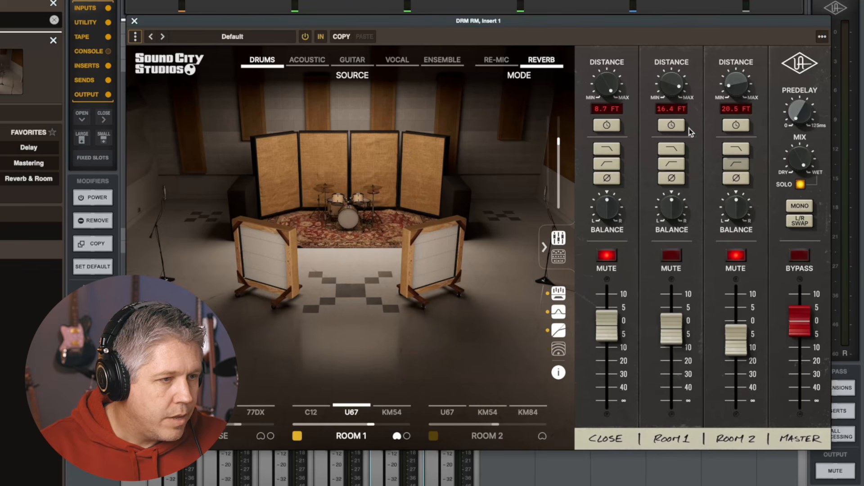
pyautogui.click(671, 164)
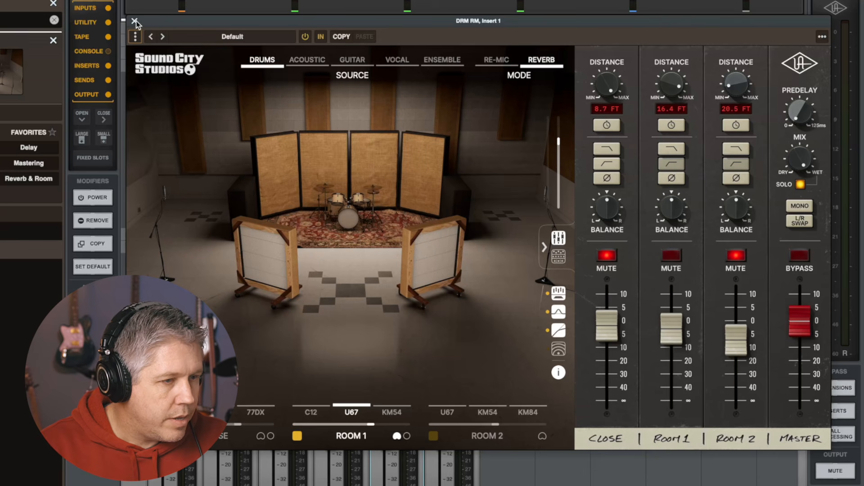
pyautogui.click(135, 21)
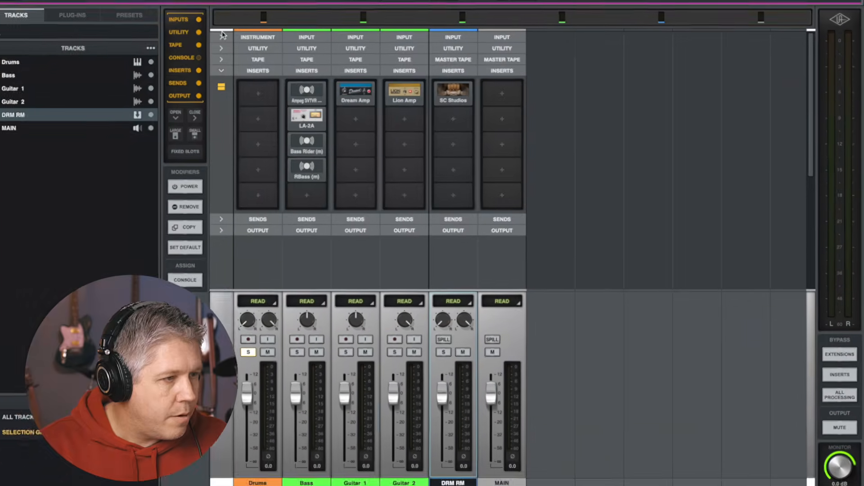
# Add a pre-fader send from the Drums track to the DRM RM bus at about -7.4
pyautogui.click(258, 219)
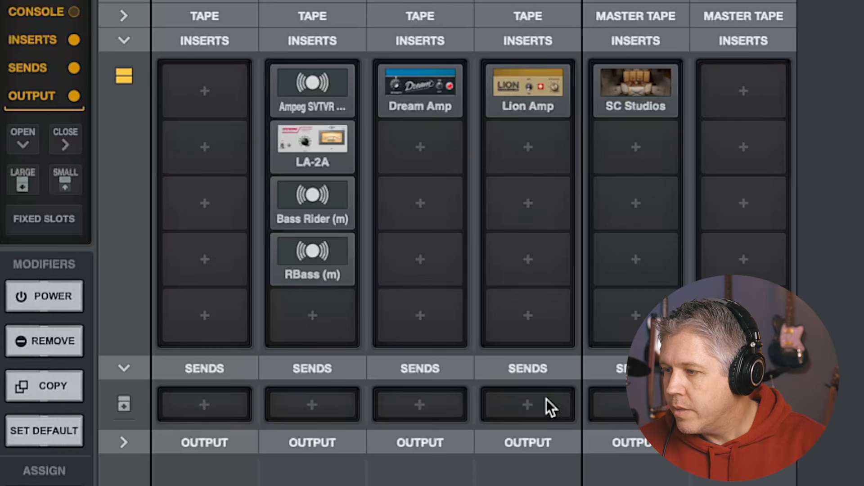
pyautogui.click(204, 401)
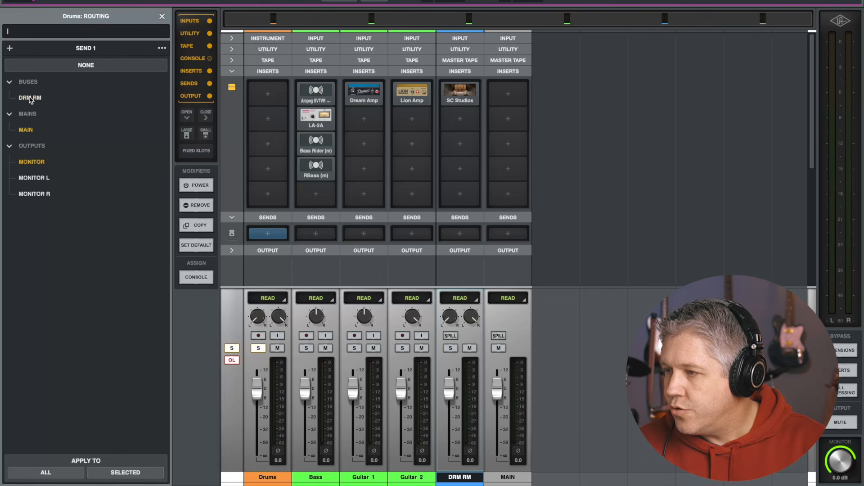
pyautogui.click(30, 98)
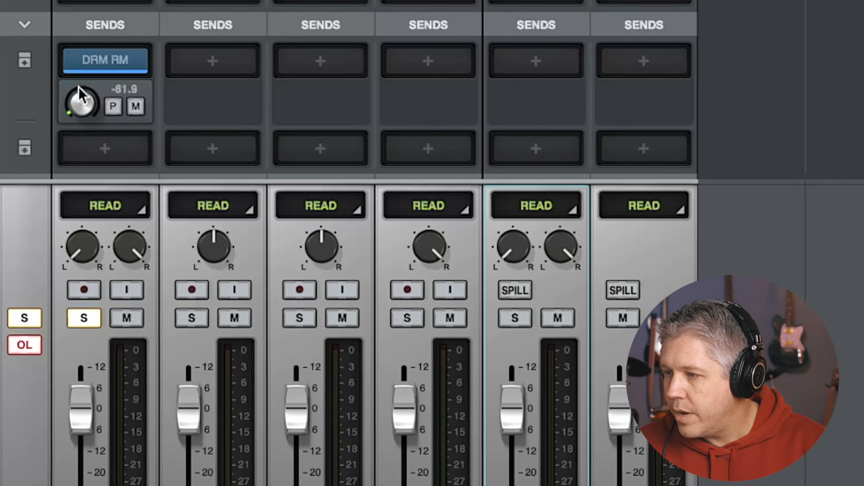
pyautogui.moveTo(80, 94); pyautogui.dragTo(86, 0)
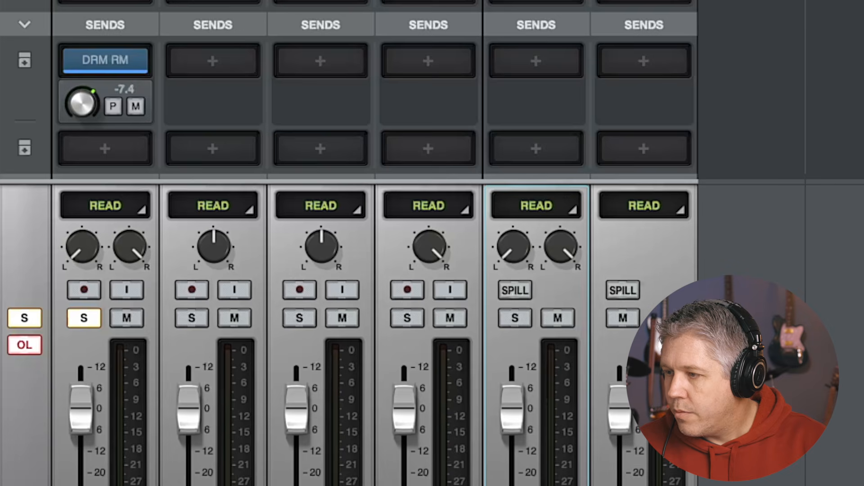
pyautogui.click(113, 106)
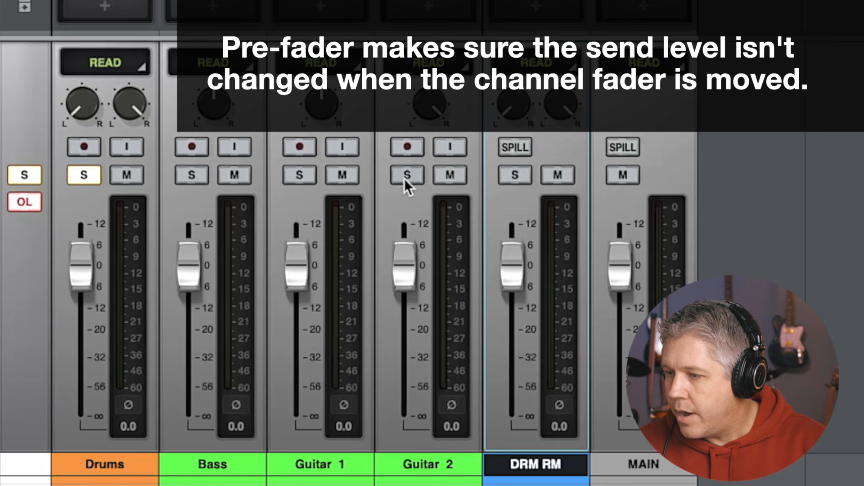
# Play back while toggling solo and mute on the DRM RM bus to compare the room sound
pyautogui.click(515, 175)
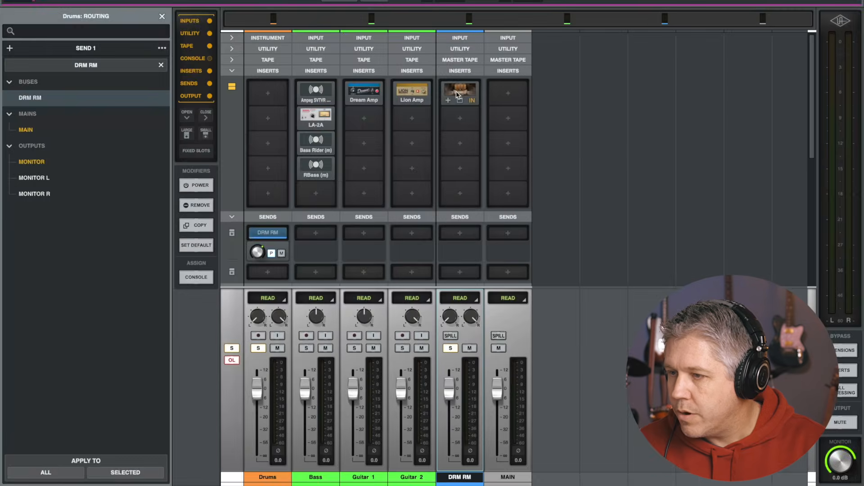
pyautogui.click(455, 91)
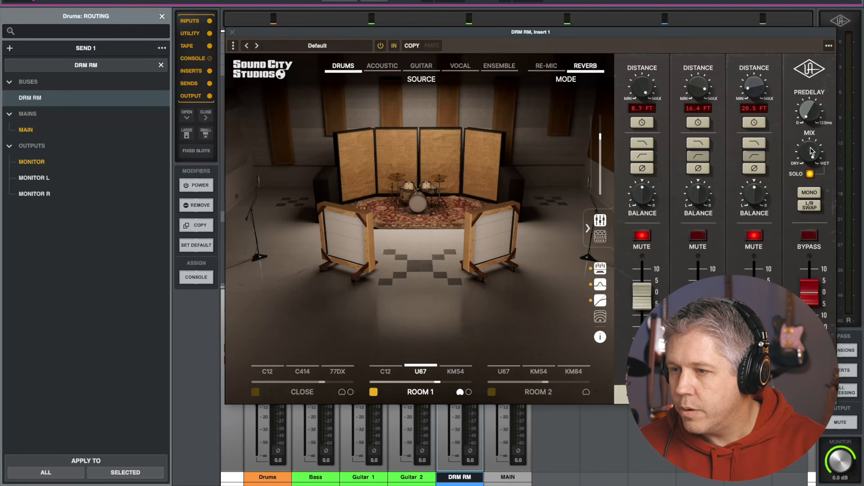
pyautogui.click(232, 34)
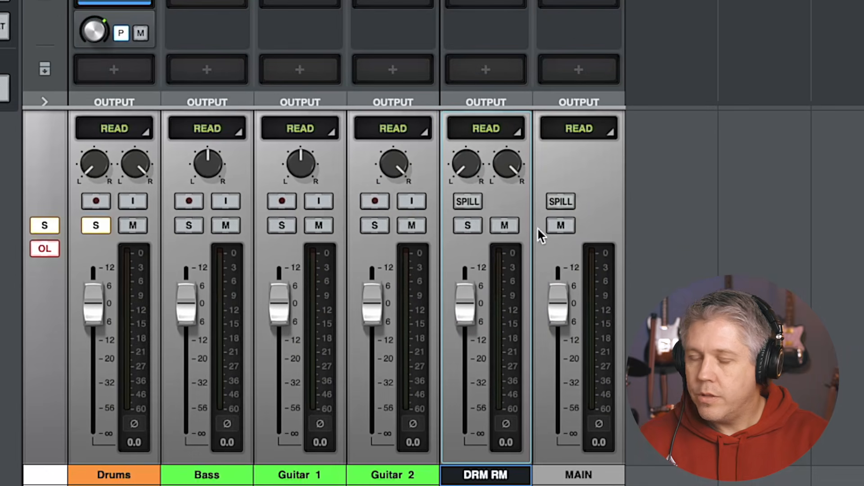
pyautogui.click(504, 226)
pyautogui.press('space')
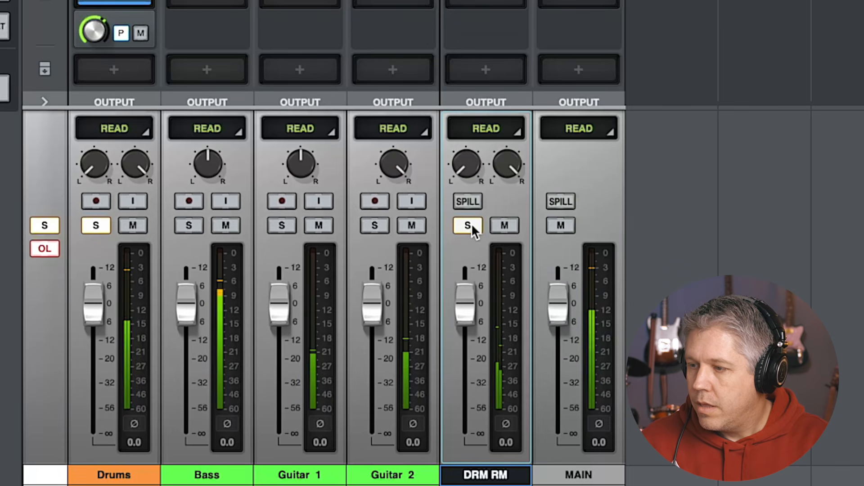
pyautogui.click(471, 225)
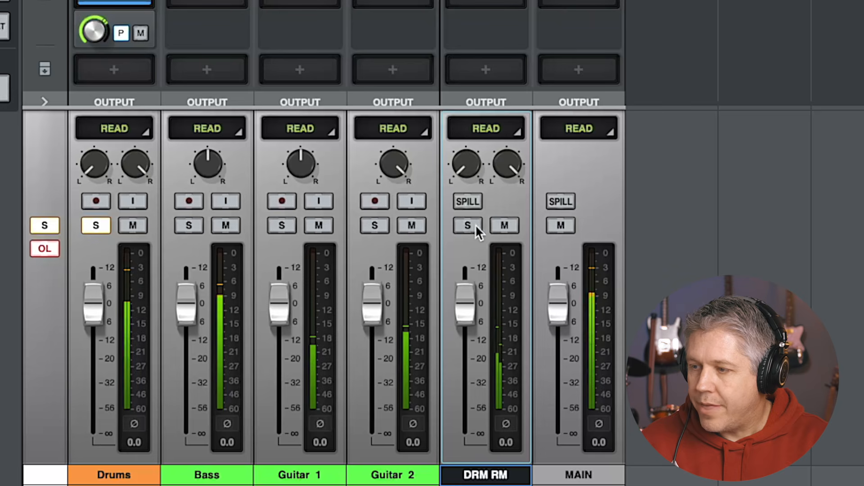
pyautogui.click(504, 225)
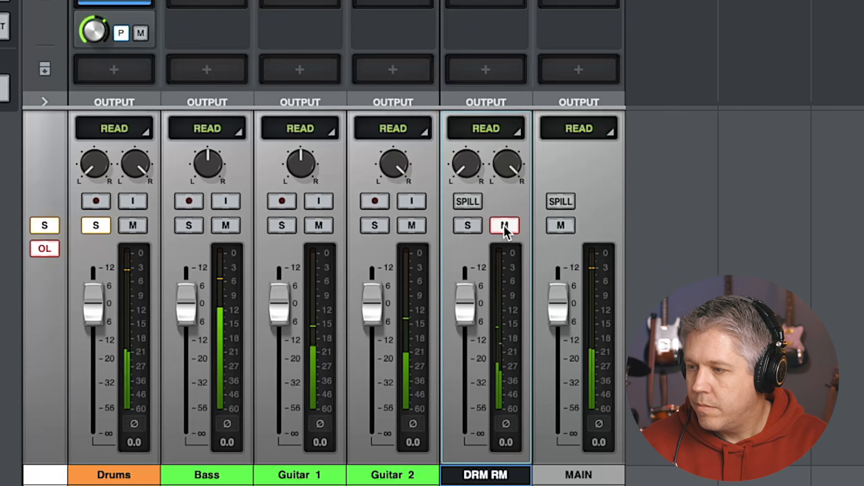
pyautogui.click(504, 225)
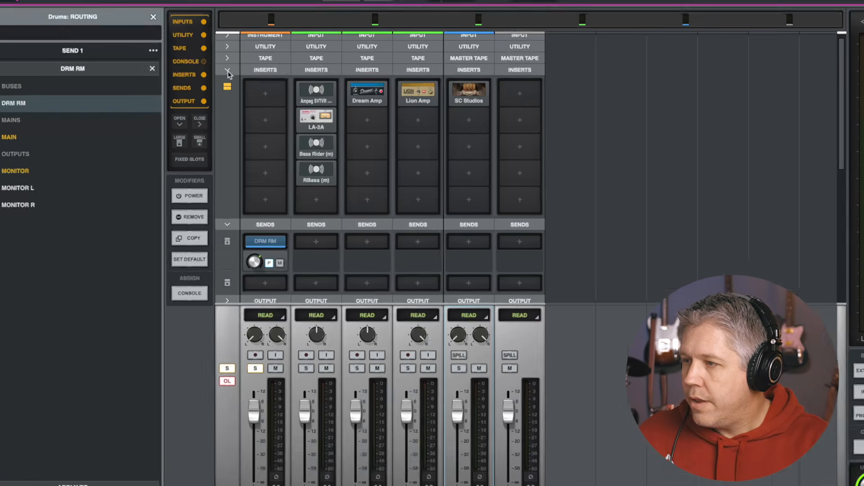
# Raise the Drums track's A: Oxide tape saturation, then collapse the Tape and Sends sections
pyautogui.click(232, 67)
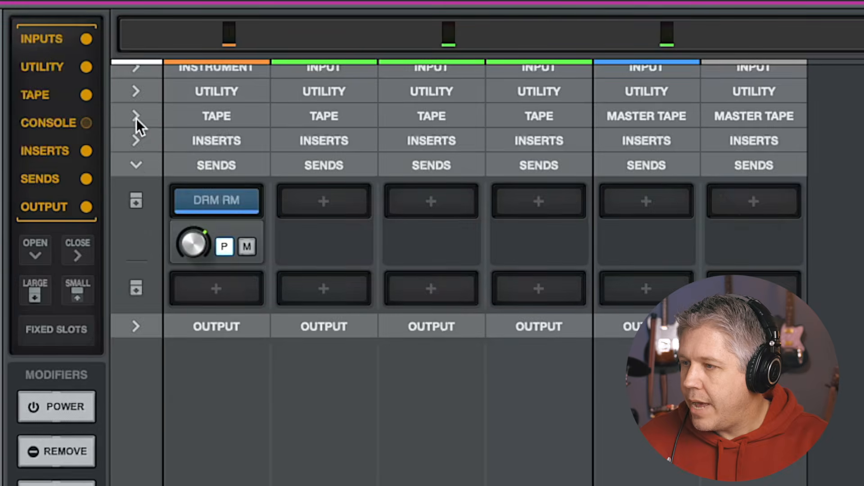
pyautogui.click(232, 55)
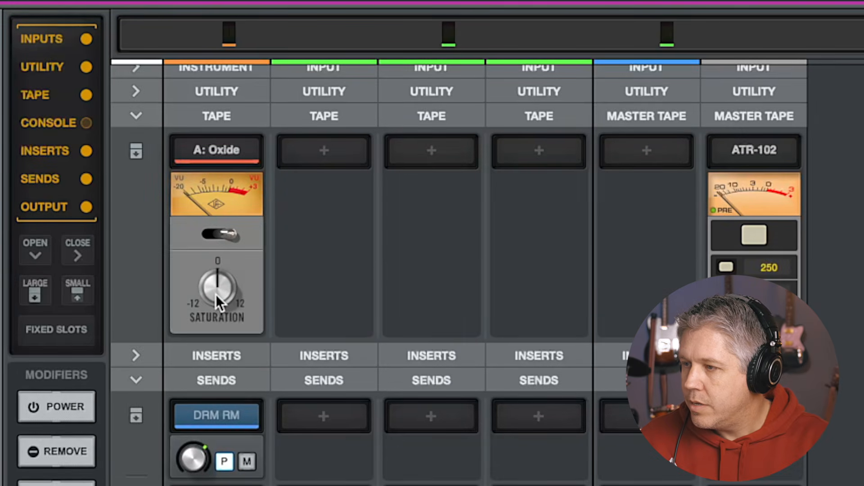
pyautogui.moveTo(213, 289); pyautogui.dragTo(221, 207)
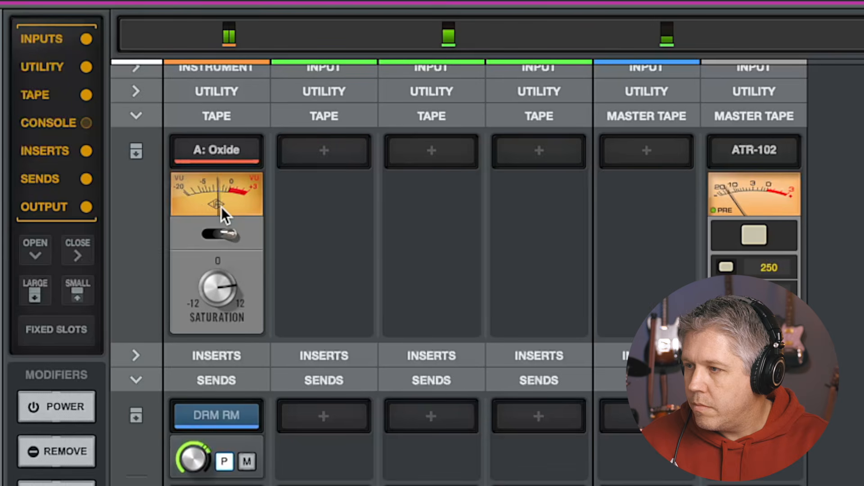
pyautogui.click(136, 117)
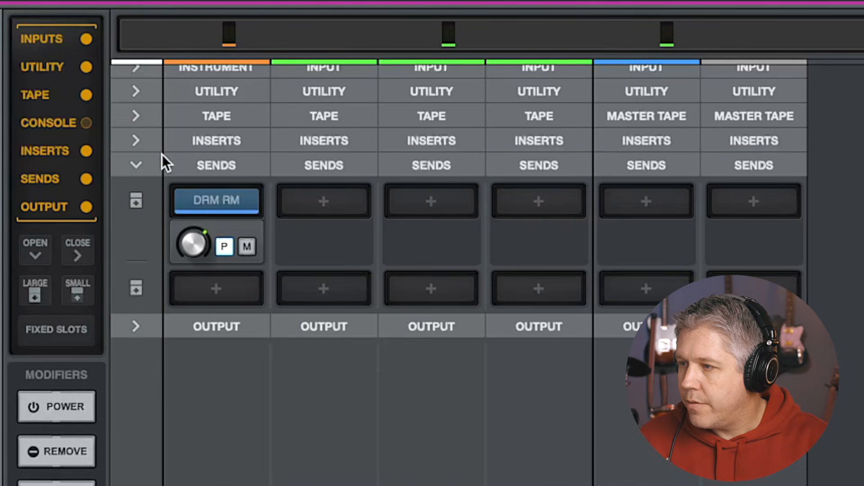
pyautogui.click(135, 164)
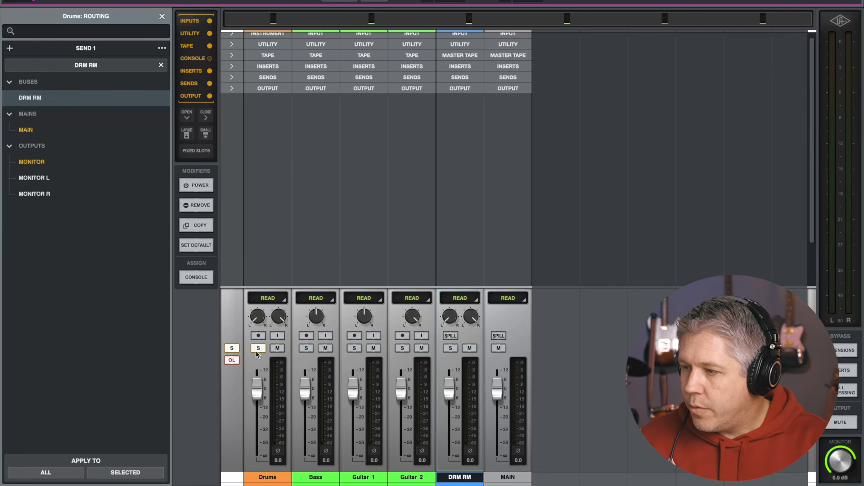
# Create a new stereo bus track named GTR
pyautogui.click(257, 349)
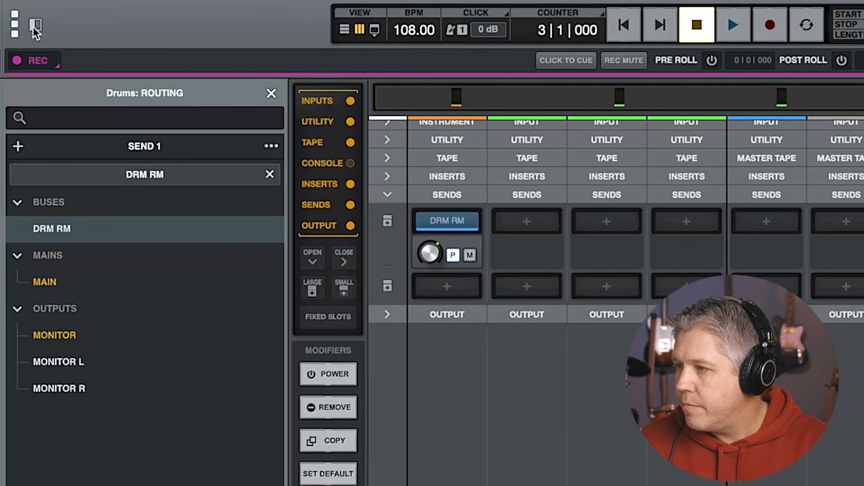
pyautogui.click(36, 25)
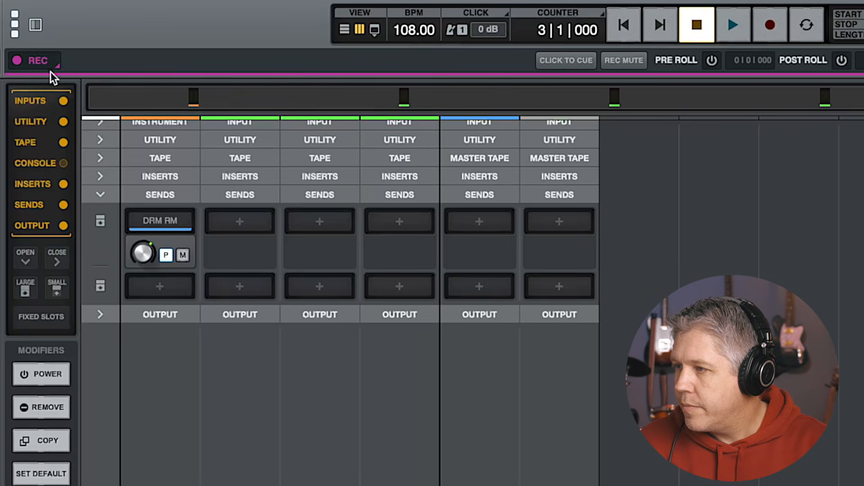
pyautogui.click(37, 28)
pyautogui.click(17, 148)
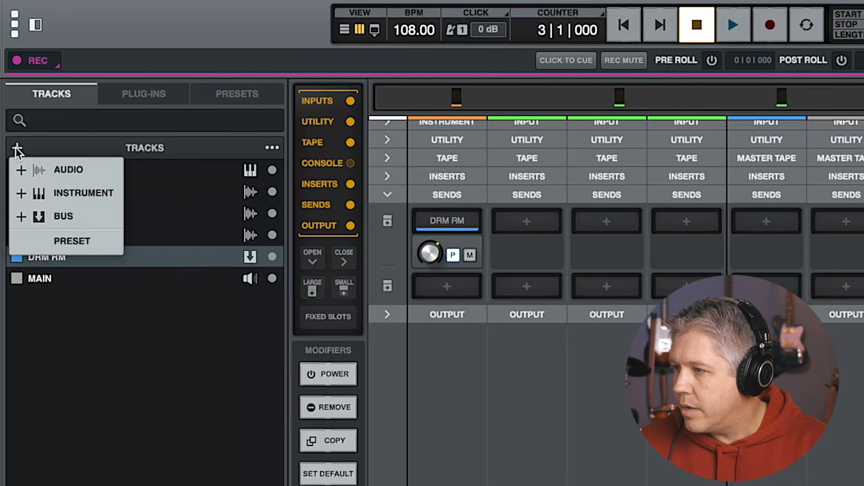
pyautogui.click(66, 208)
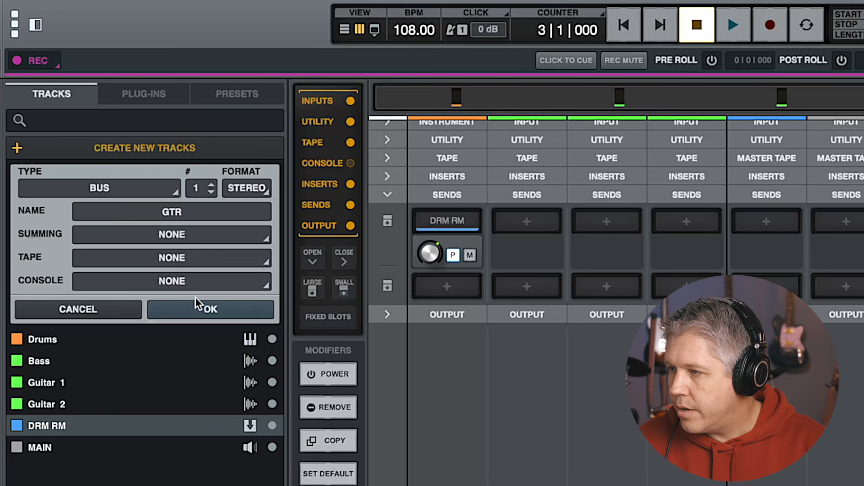
pyautogui.click(206, 305)
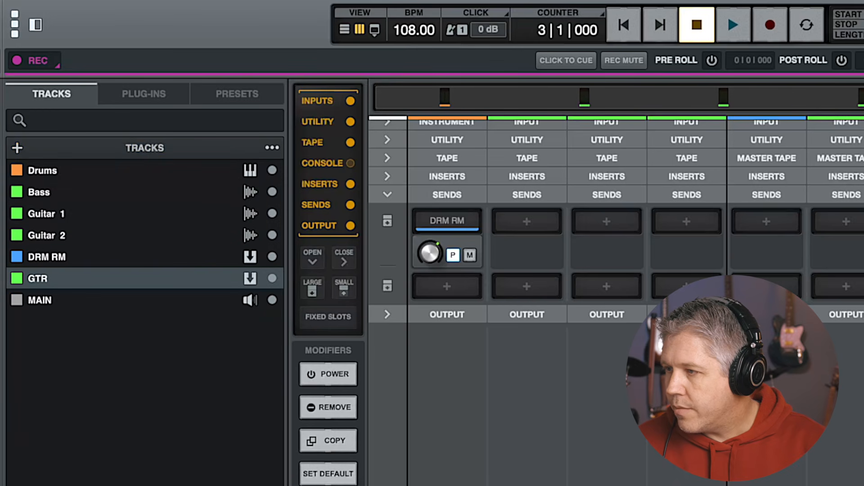
# Color the GTR bus blue and move it above the DRM RM bus in the track list
pyautogui.click(18, 279)
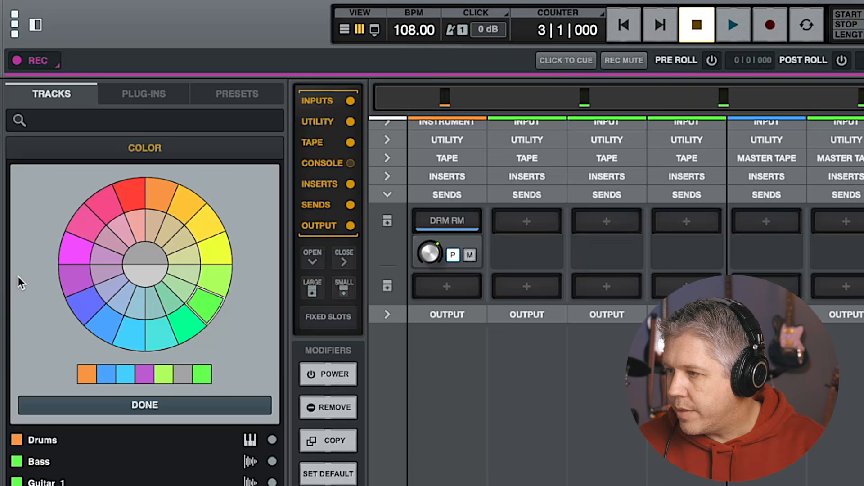
pyautogui.click(103, 319)
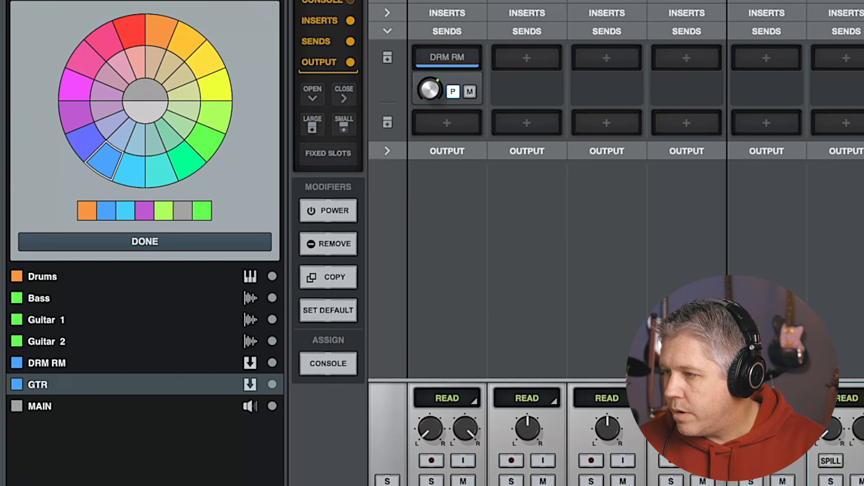
pyautogui.moveTo(17, 382); pyautogui.dragTo(21, 356)
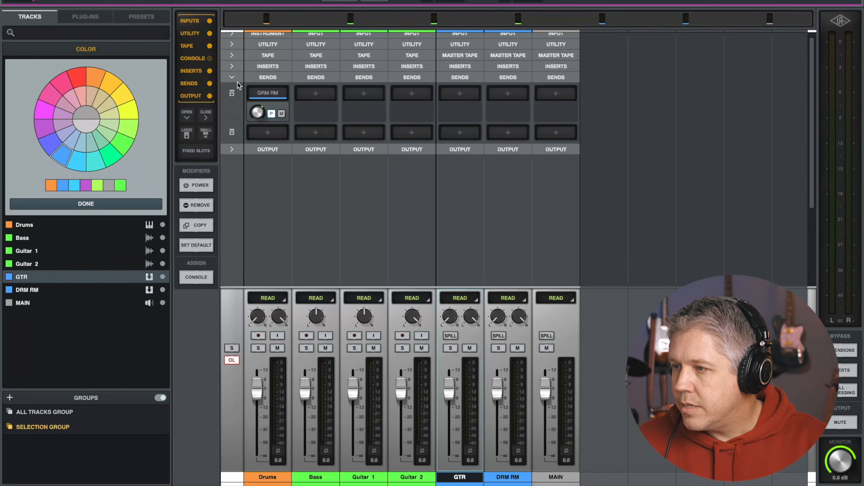
# Route the outputs of Guitar 1 and Guitar 2 to the GTR bus
pyautogui.click(232, 77)
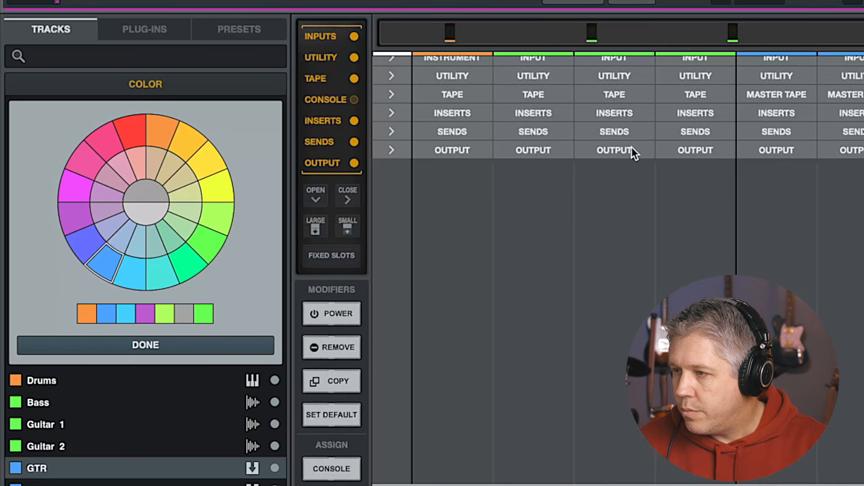
pyautogui.click(618, 152)
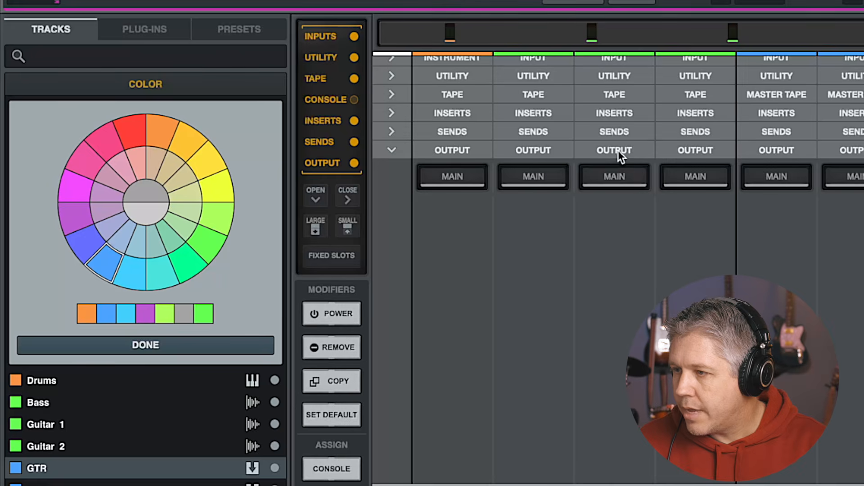
pyautogui.click(613, 174)
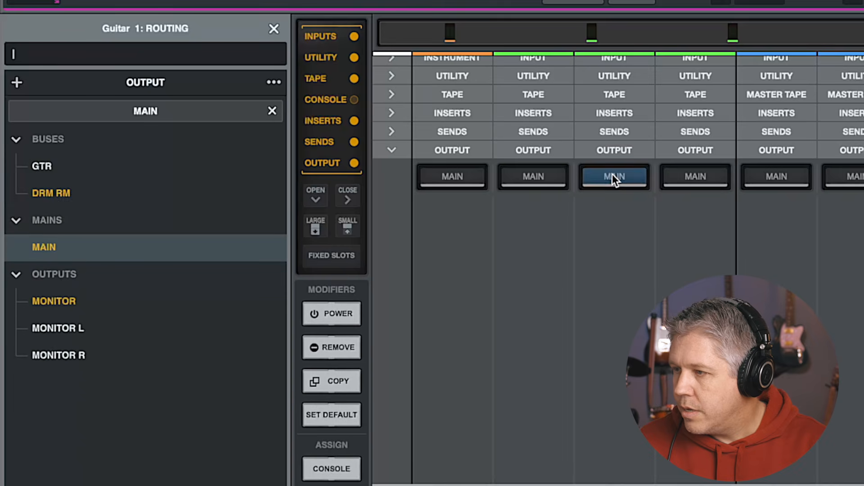
pyautogui.click(46, 169)
pyautogui.click(693, 177)
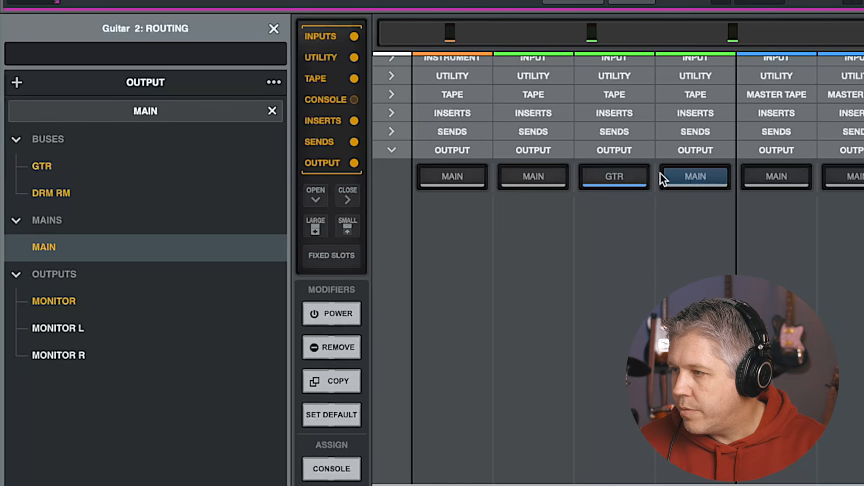
pyautogui.click(36, 164)
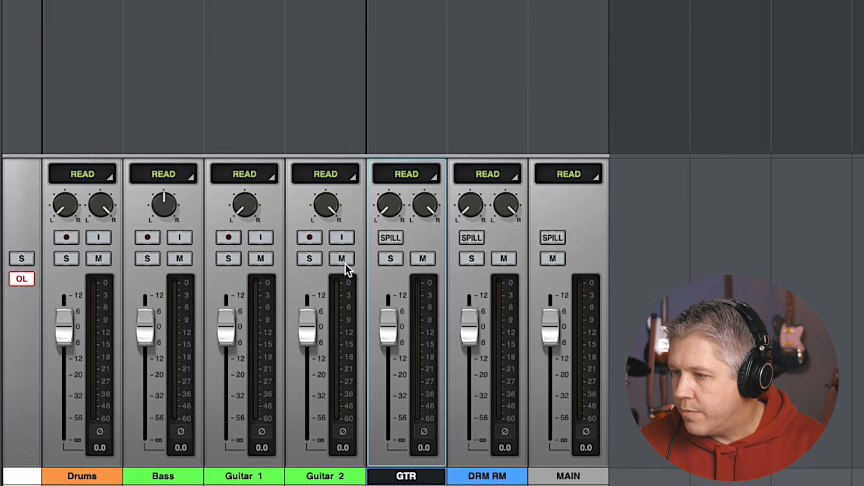
# Solo the GTR bus and play back the guitars
pyautogui.click(390, 258)
pyautogui.press('space')
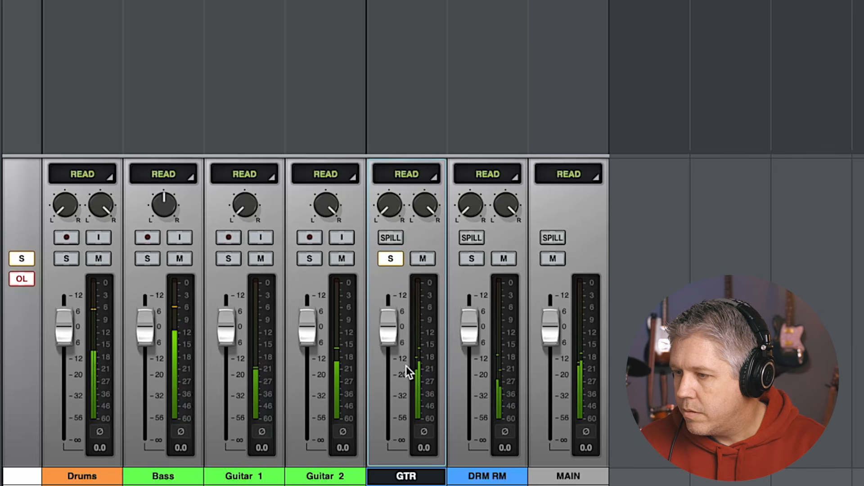
pyautogui.press('space')
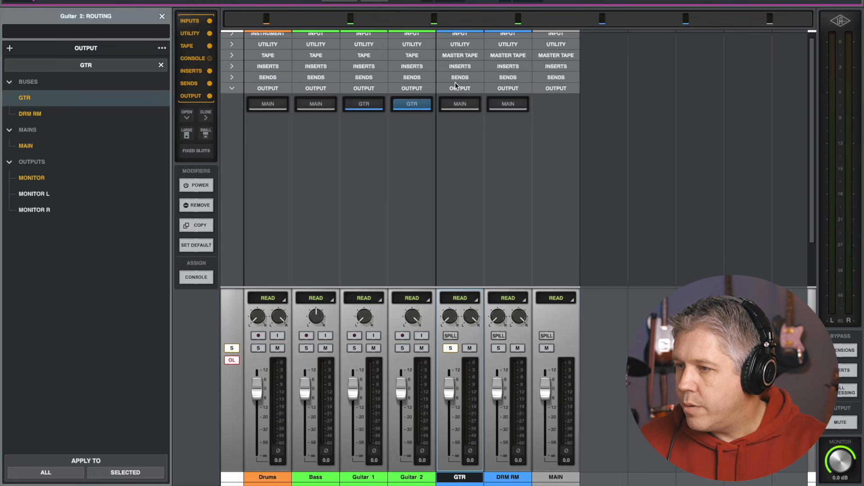
# Insert TDR Nova into the first insert slot of the GTR bus
pyautogui.click(455, 69)
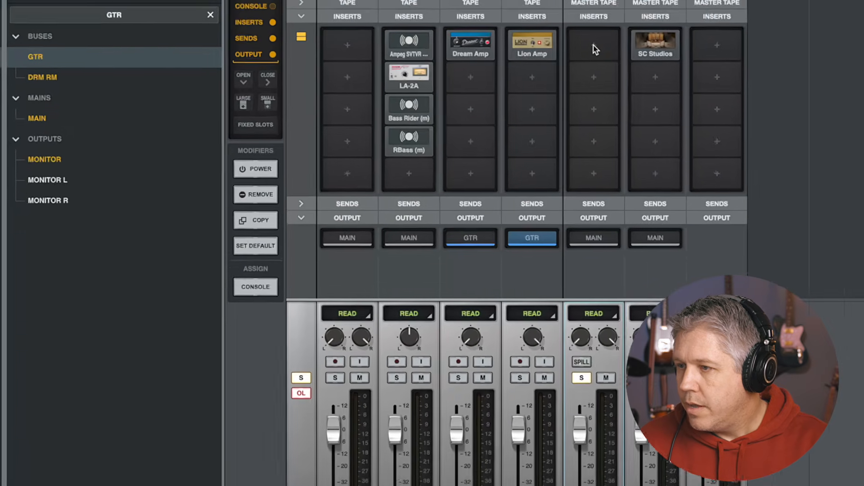
pyautogui.click(460, 89)
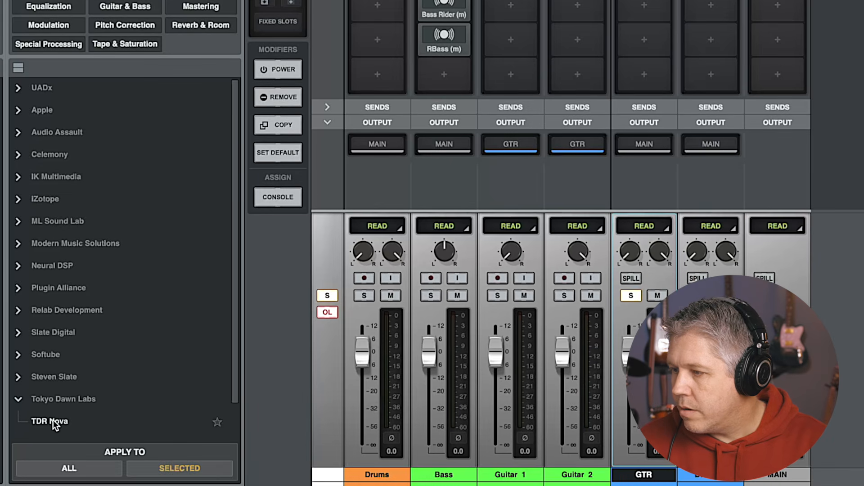
pyautogui.doubleClick(52, 420)
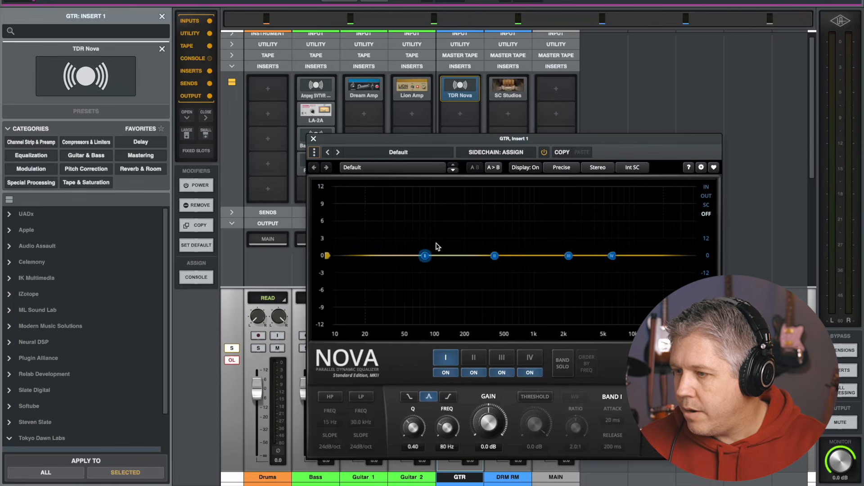
# Enable Nova's high-pass filter with a 12dB/oct slope at about 59 Hz
pyautogui.click(330, 397)
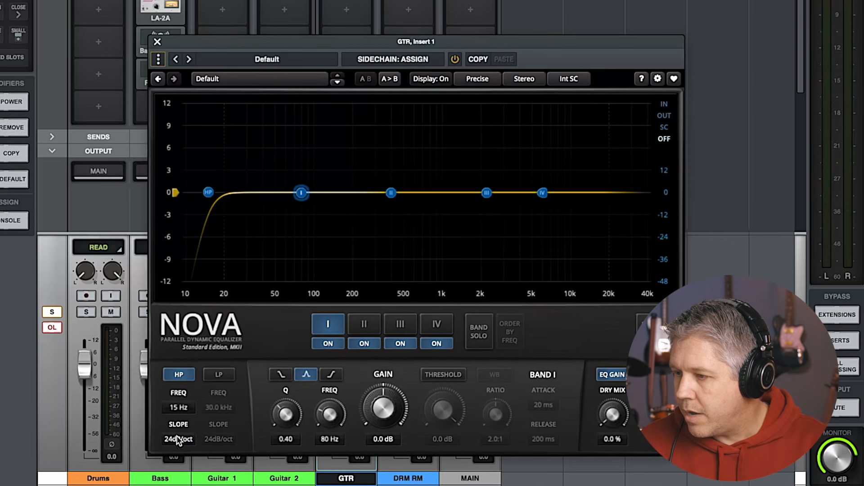
pyautogui.click(178, 439)
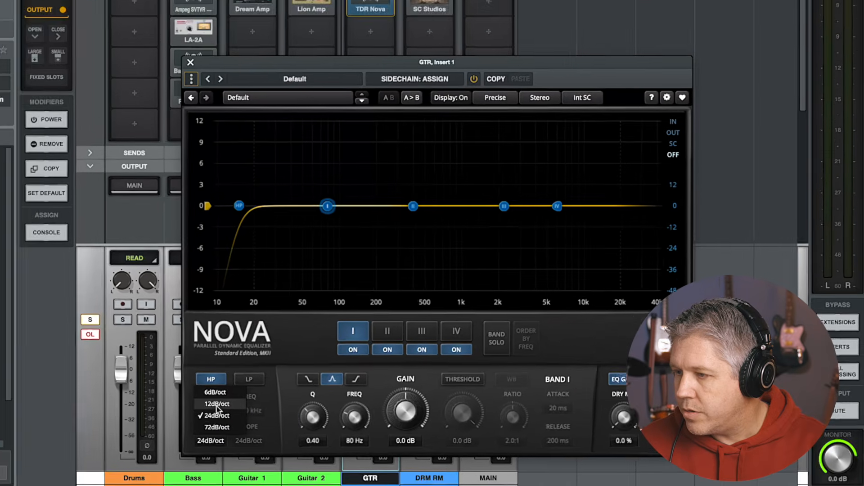
pyautogui.click(185, 400)
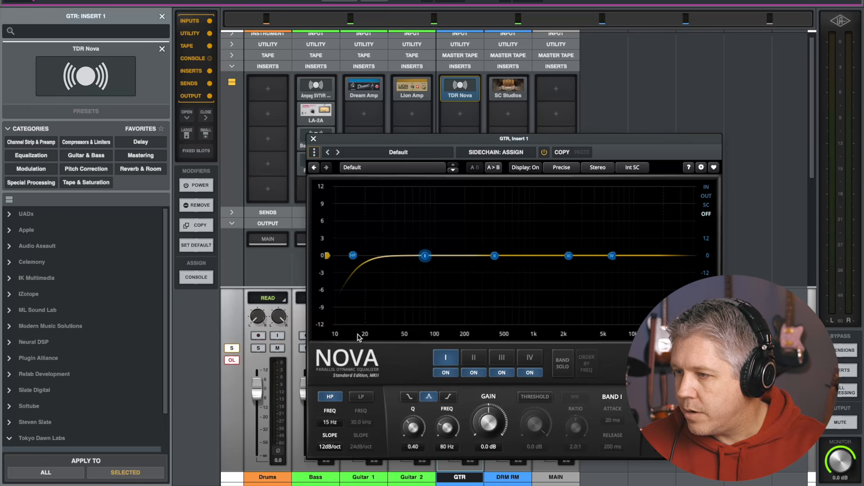
pyautogui.moveTo(351, 260); pyautogui.dragTo(410, 267)
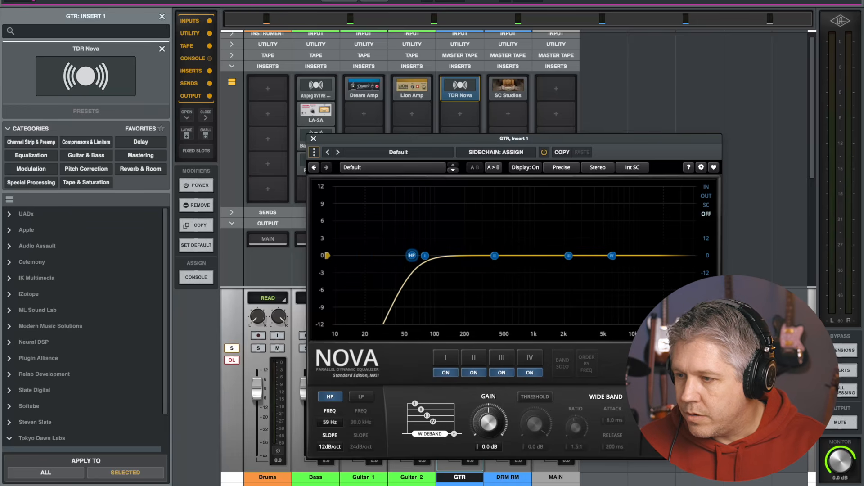
# Enable the low-pass filter with a 12dB/oct slope at about 7.9 kHz
pyautogui.click(361, 397)
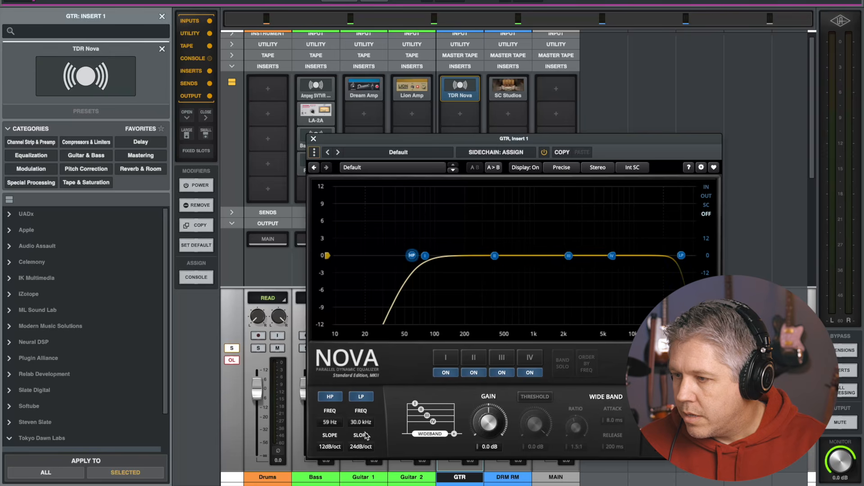
pyautogui.click(365, 449)
pyautogui.click(377, 413)
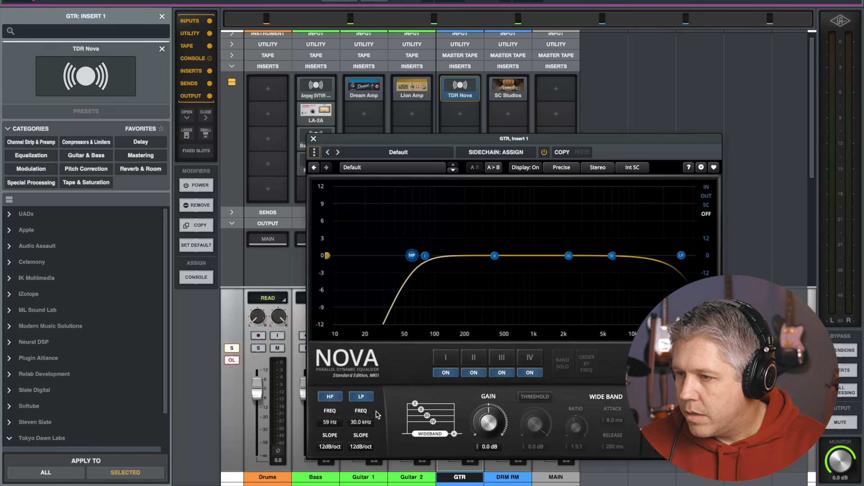
pyautogui.moveTo(678, 256); pyautogui.dragTo(623, 256)
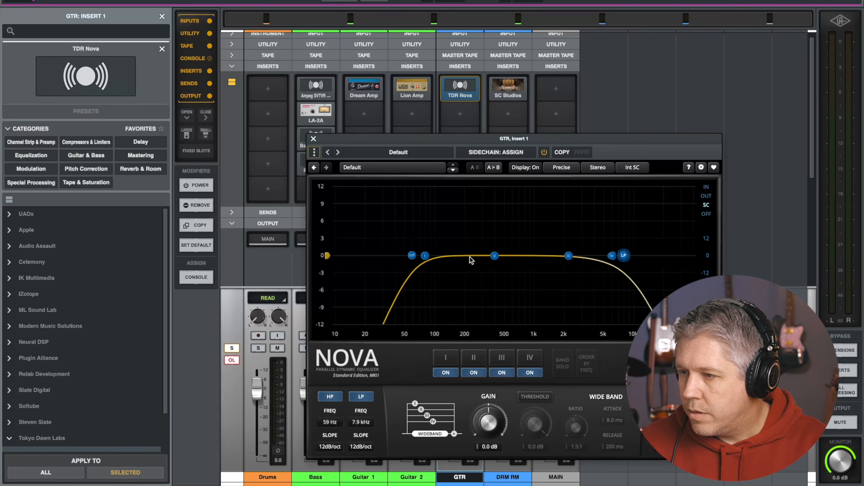
# Play back while moving the high-pass to about 140 Hz and the low-pass to about 4.5 kHz, then close Nova
pyautogui.press('space')
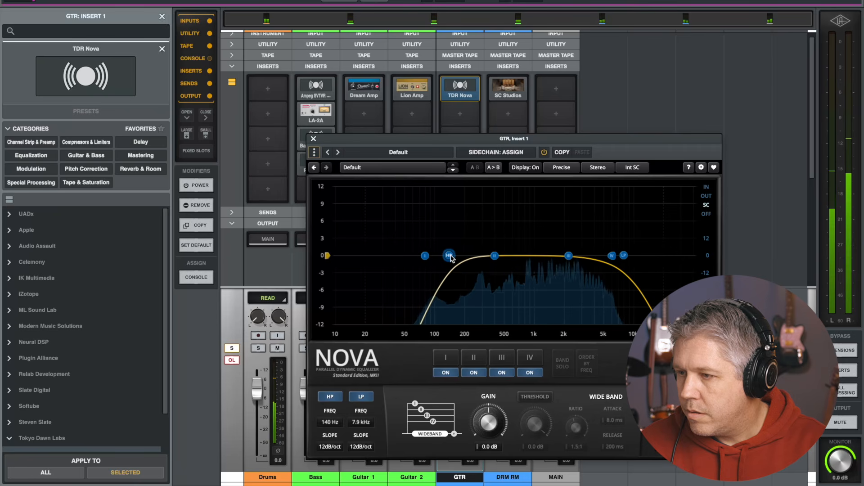
pyautogui.moveTo(607, 260); pyautogui.dragTo(599, 260)
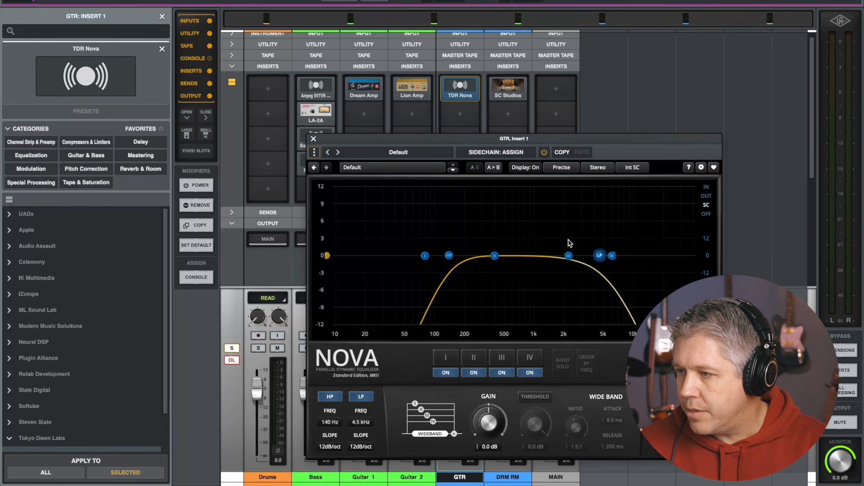
pyautogui.click(314, 140)
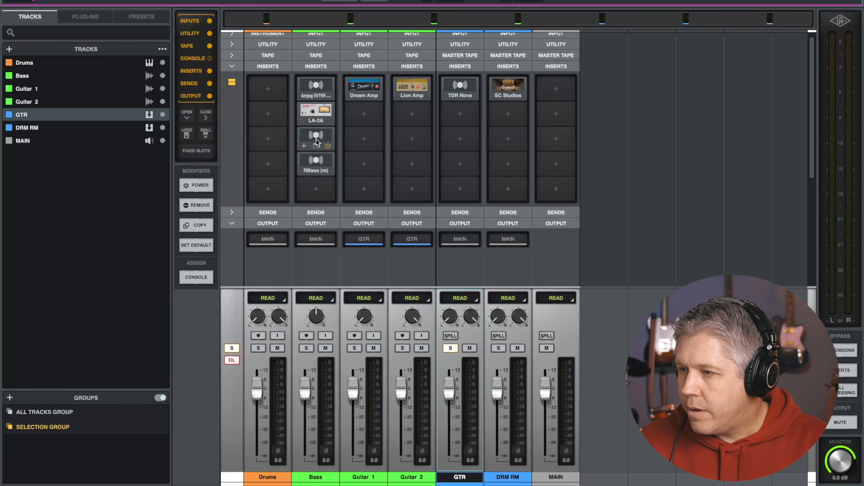
# Search for "La" and insert the LA-3A Compressor into the GTR bus's second insert slot
pyautogui.click(457, 115)
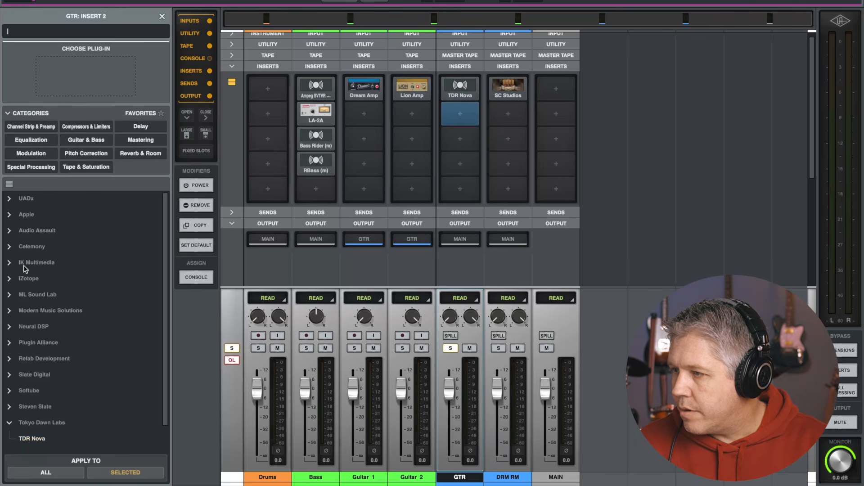
pyautogui.write('La')
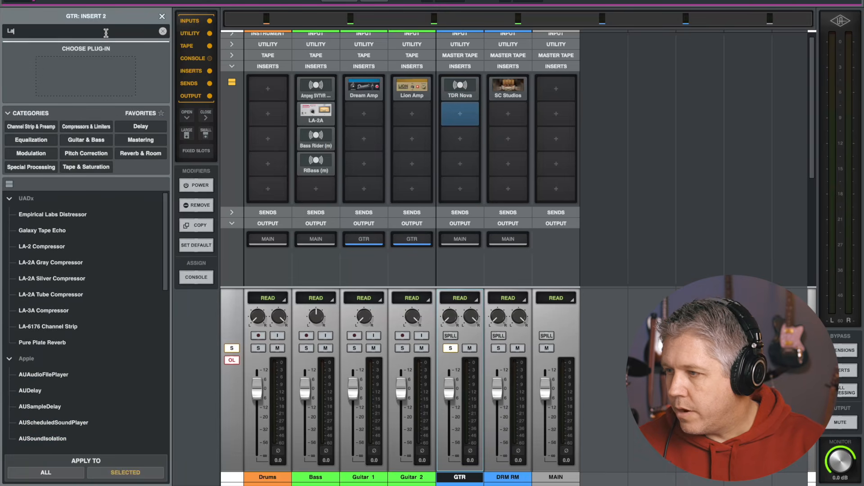
pyautogui.click(33, 309)
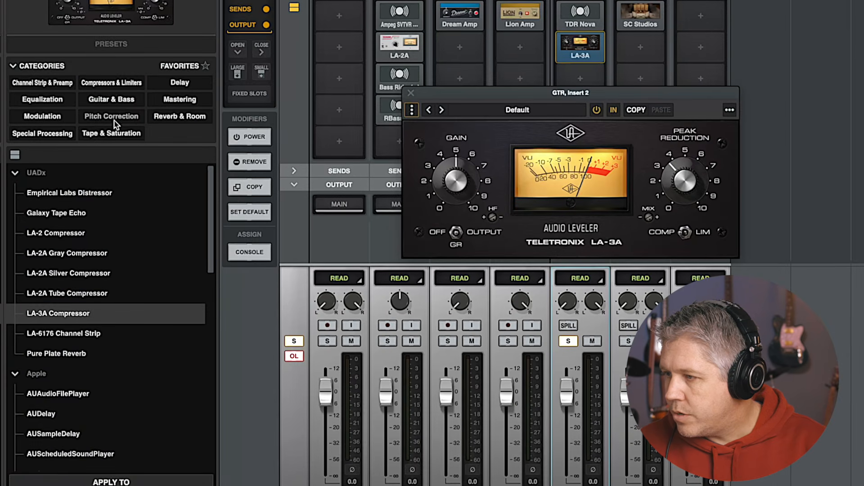
# Load the LA-3A's Electric Guitar 2 preset from the Guitar tag and raise its peak reduction
pyautogui.click(106, 109)
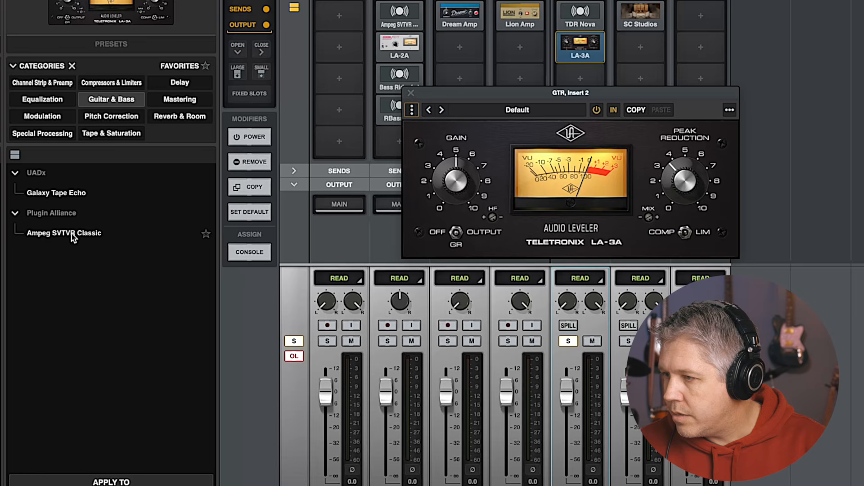
pyautogui.click(480, 115)
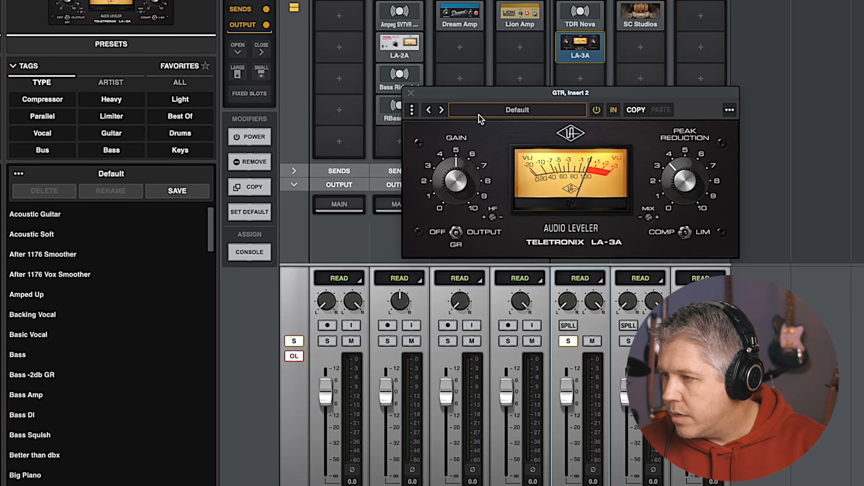
pyautogui.click(110, 133)
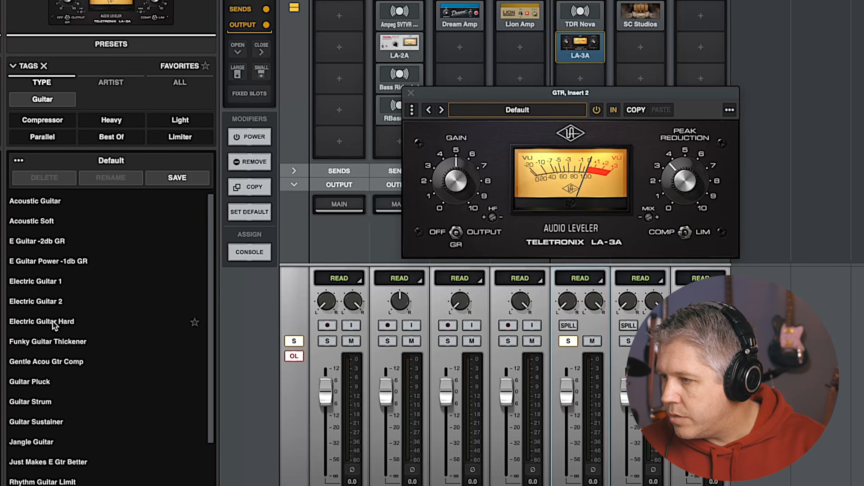
pyautogui.click(49, 305)
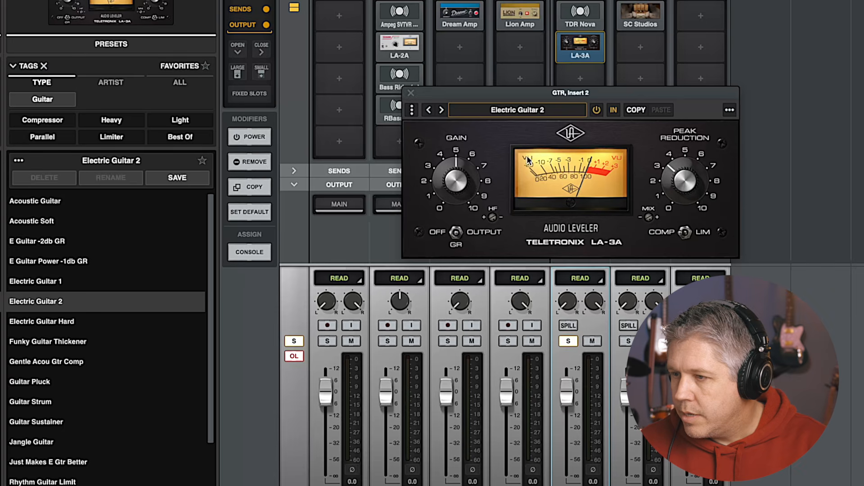
pyautogui.moveTo(683, 195); pyautogui.dragTo(681, 168)
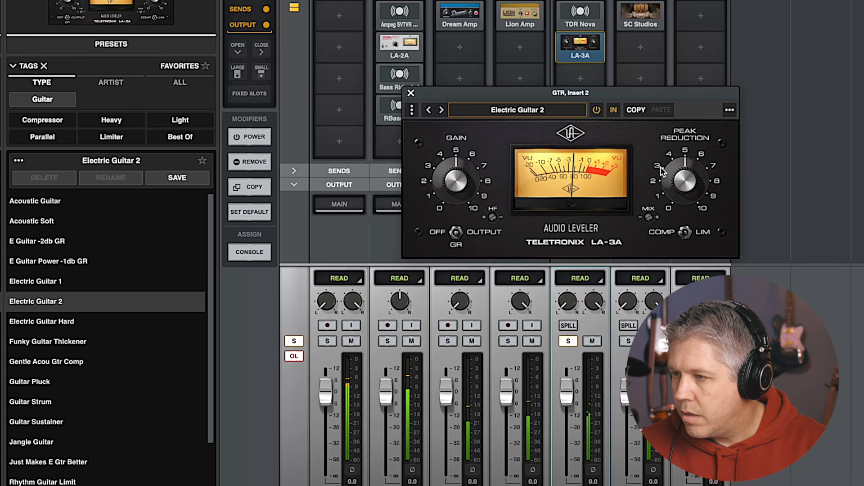
# Close the LA-3A window and take the GTR bus out of solo
pyautogui.click(411, 94)
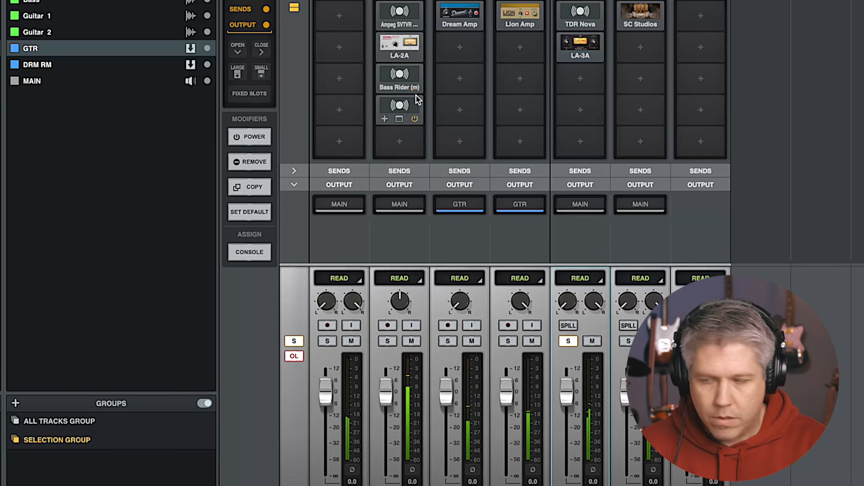
pyautogui.moveTo(581, 42)
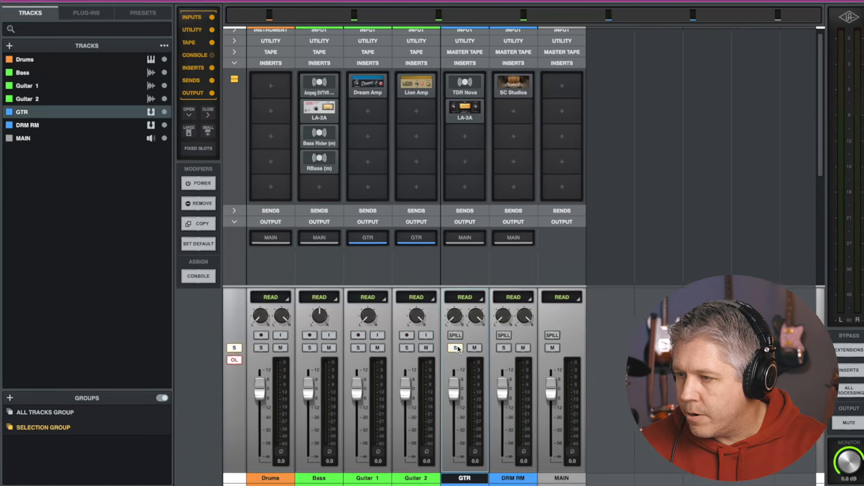
pyautogui.click(568, 342)
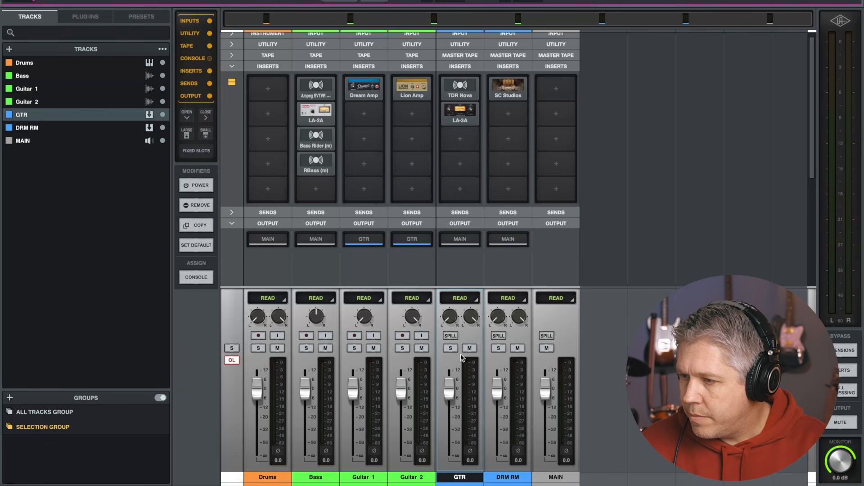
# Lower the Bass fader to about -4.2 dB and the GTR bus fader to about -2.8 dB
pyautogui.moveTo(305, 386); pyautogui.dragTo(303, 394)
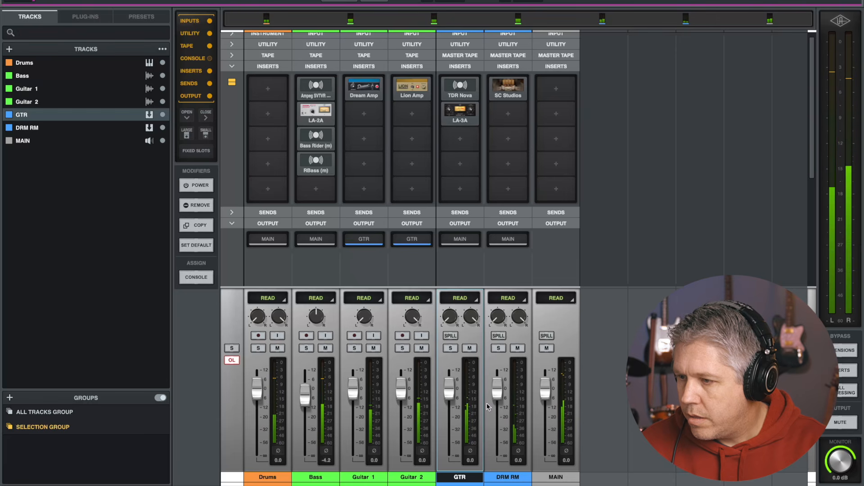
pyautogui.moveTo(449, 393); pyautogui.dragTo(451, 397)
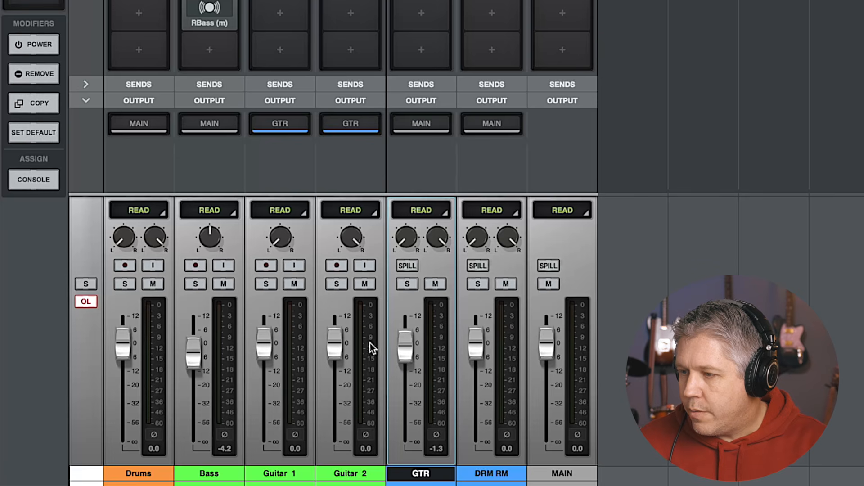
pyautogui.moveTo(405, 345); pyautogui.dragTo(410, 351)
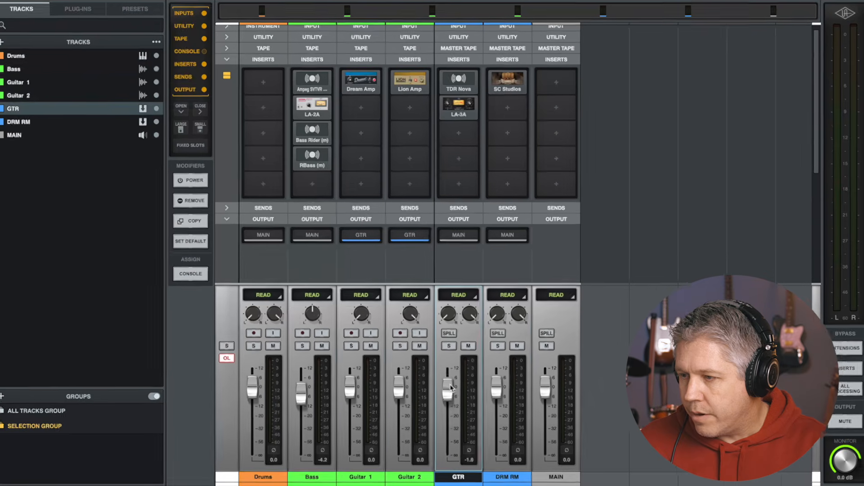
pyautogui.moveTo(406, 344); pyautogui.dragTo(409, 348)
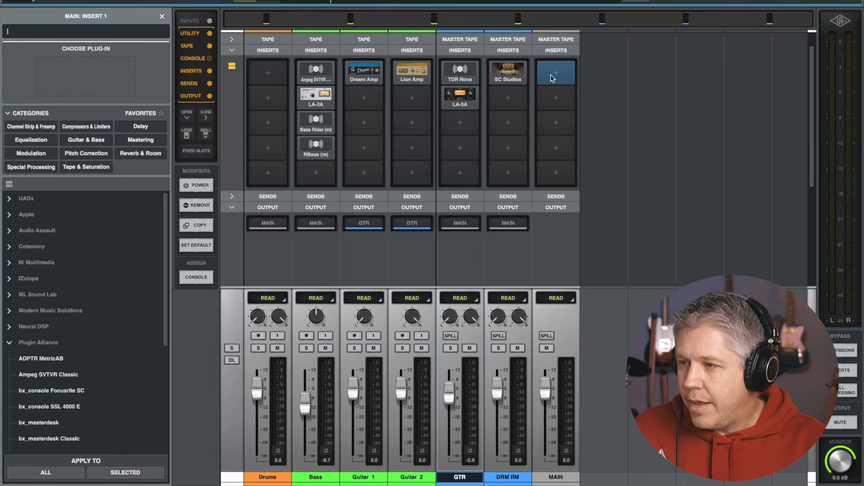
# Insert bx_masterdesk Classic into the MAIN channel's first insert slot and reposition its window
pyautogui.doubleClick(47, 439)
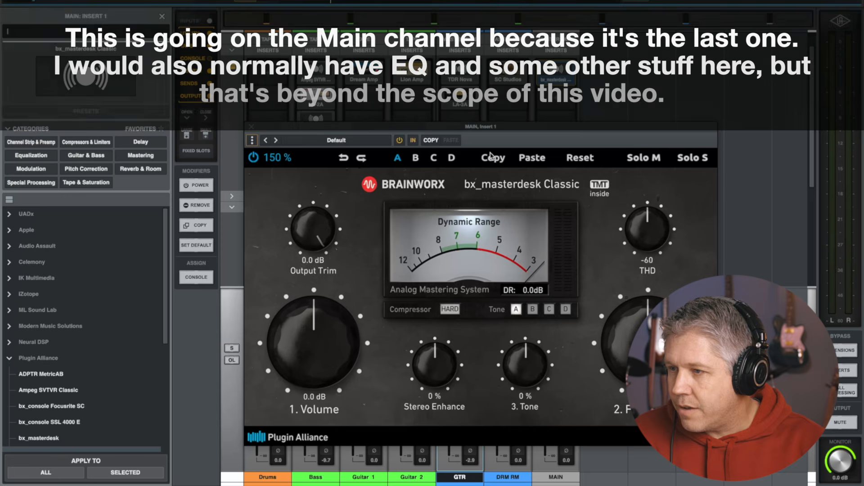
pyautogui.moveTo(510, 130); pyautogui.dragTo(492, 116)
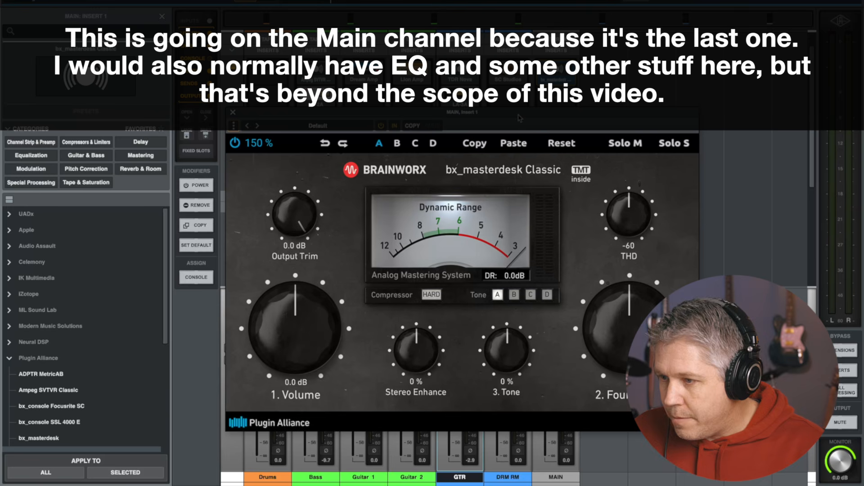
pyautogui.moveTo(519, 118); pyautogui.dragTo(450, 127)
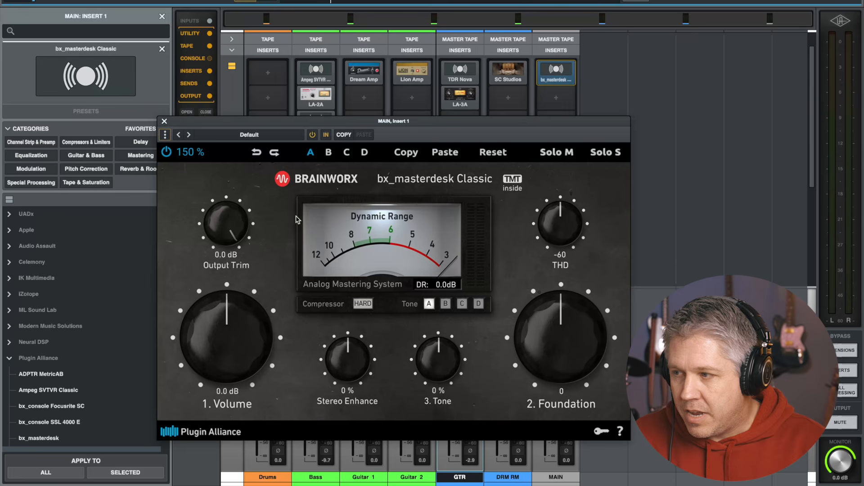
pyautogui.moveTo(335, 120); pyautogui.dragTo(348, 134)
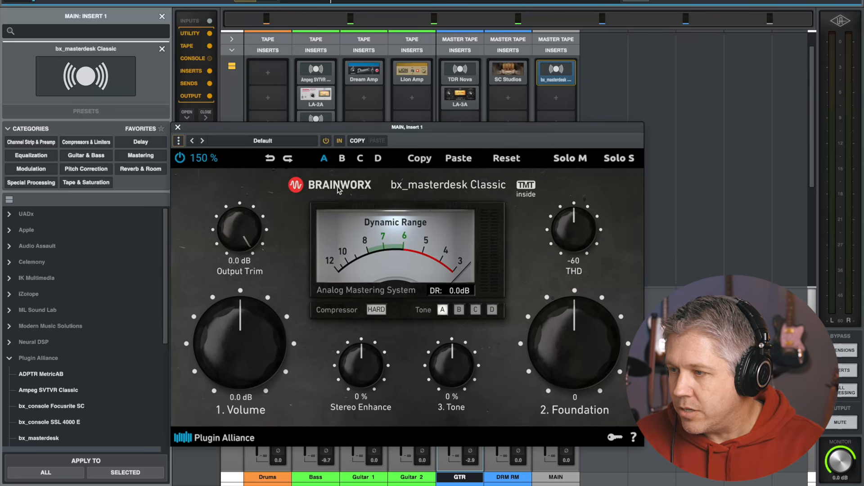
# Start playback and set bx_masterdesk Volume to about 11.2 dB, Foundation to 3 and THD to -53
pyautogui.press('space')
pyautogui.moveTo(243, 356); pyautogui.dragTo(245, 303)
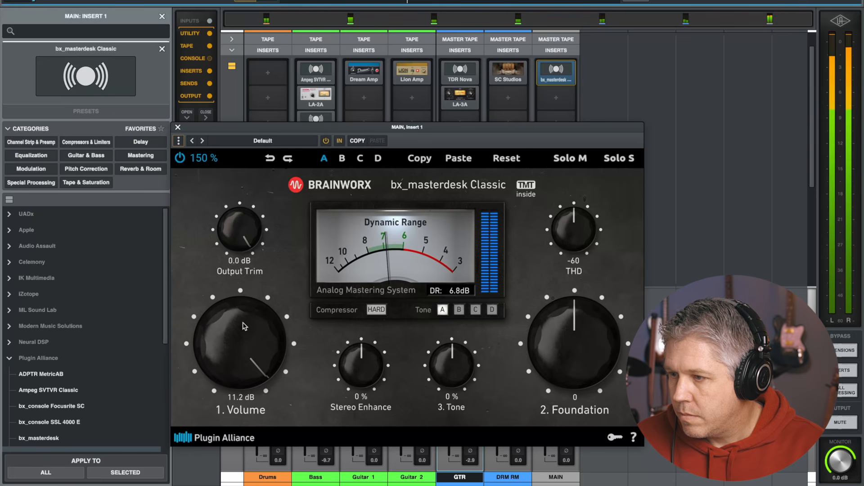
pyautogui.moveTo(557, 342); pyautogui.dragTo(556, 334)
pyautogui.moveTo(565, 226); pyautogui.dragTo(563, 200)
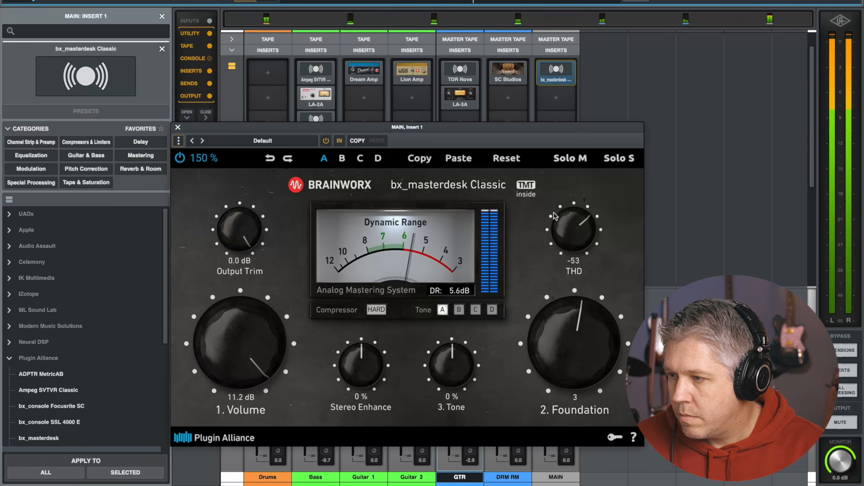
# Lower Volume to 8.3 dB and THD to -51, then bypass and re-enable the plug-in to compare
pyautogui.moveTo(241, 331); pyautogui.dragTo(250, 354)
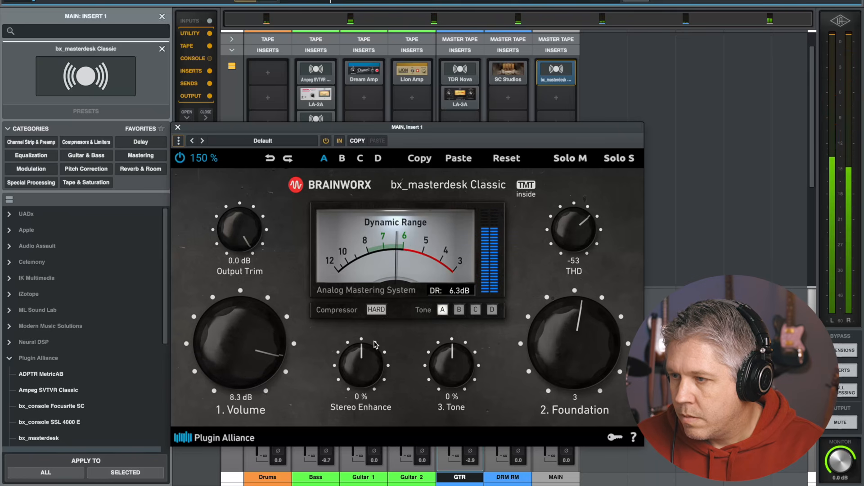
pyautogui.moveTo(568, 234); pyautogui.dragTo(568, 228)
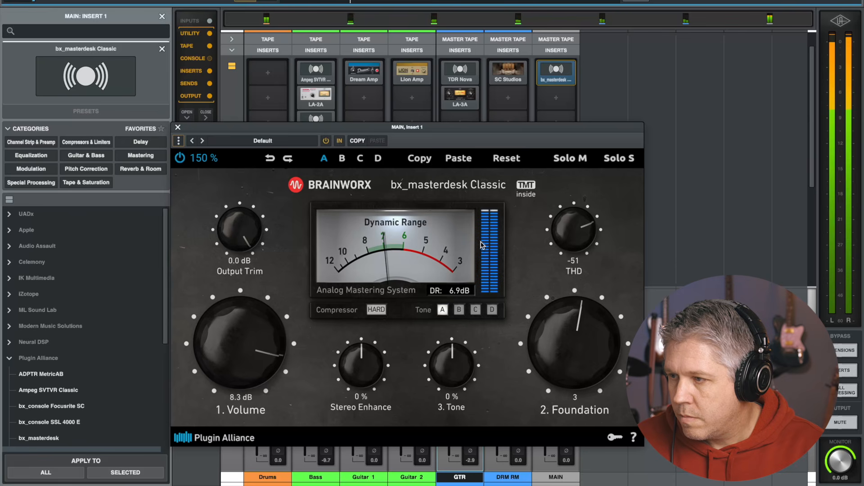
pyautogui.click(327, 141)
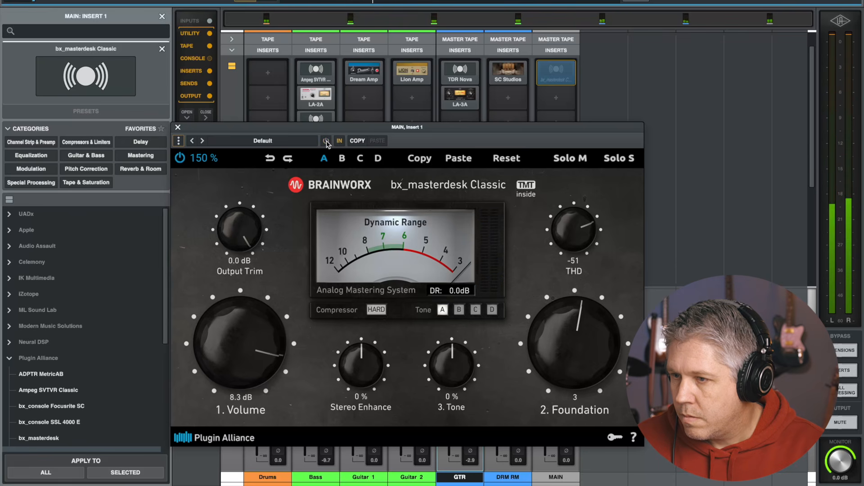
pyautogui.click(326, 141)
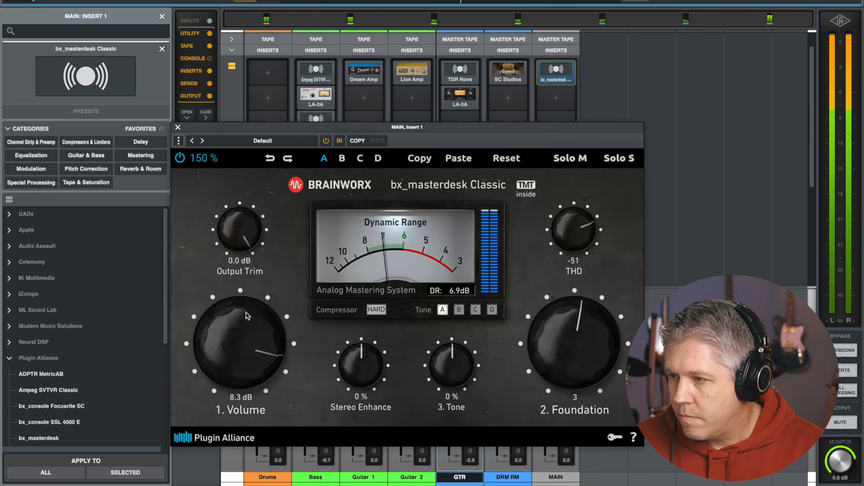
# Raise bx_masterdesk Volume to 9.4 dB and close the plug-in window
pyautogui.moveTo(247, 330); pyautogui.dragTo(250, 329)
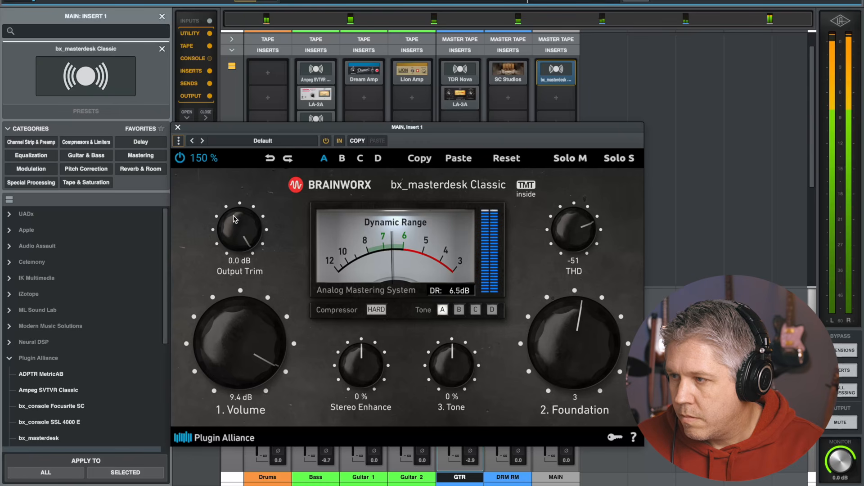
pyautogui.click(178, 128)
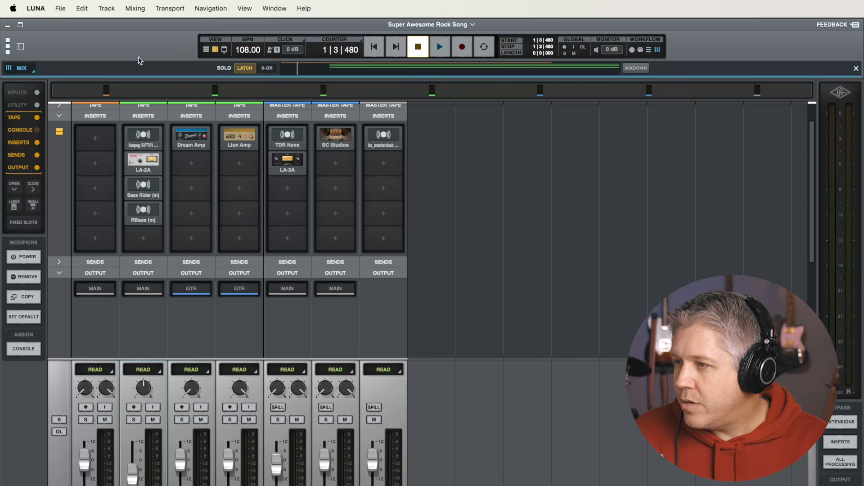
# Switch to the tracks view and mute the Hit Hat Count In clip on the Drums track
pyautogui.click(207, 51)
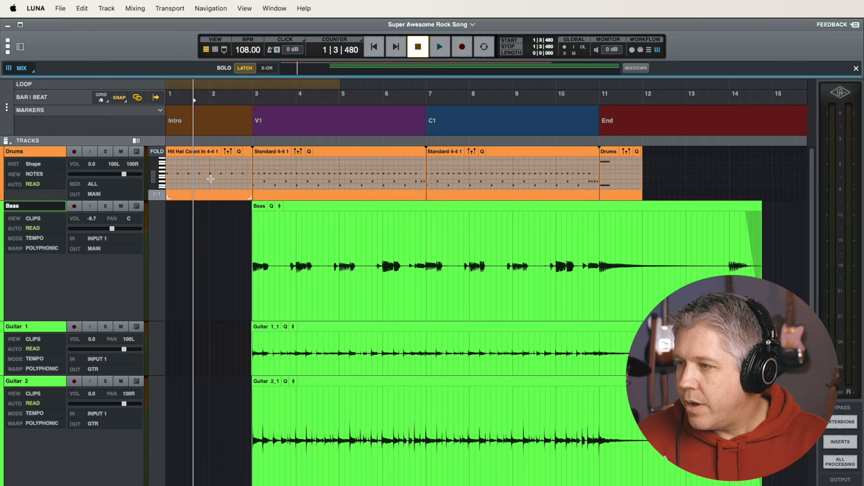
pyautogui.click(210, 178)
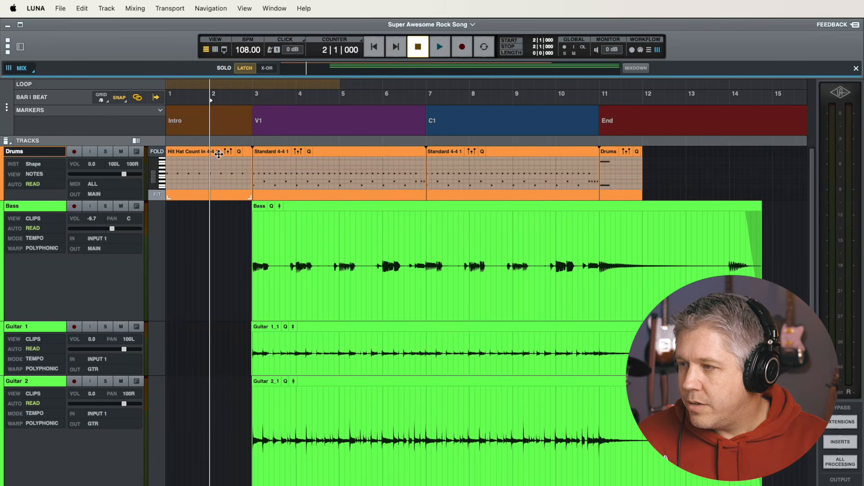
pyautogui.click(202, 152)
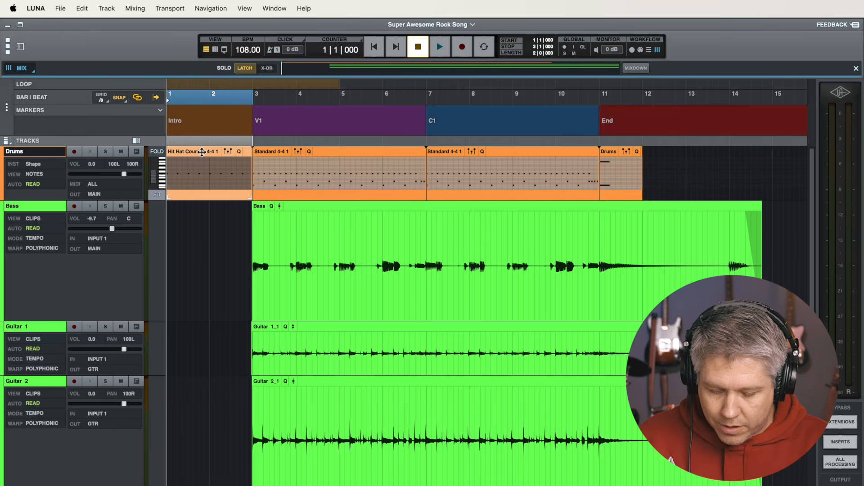
pyautogui.press('super+m')
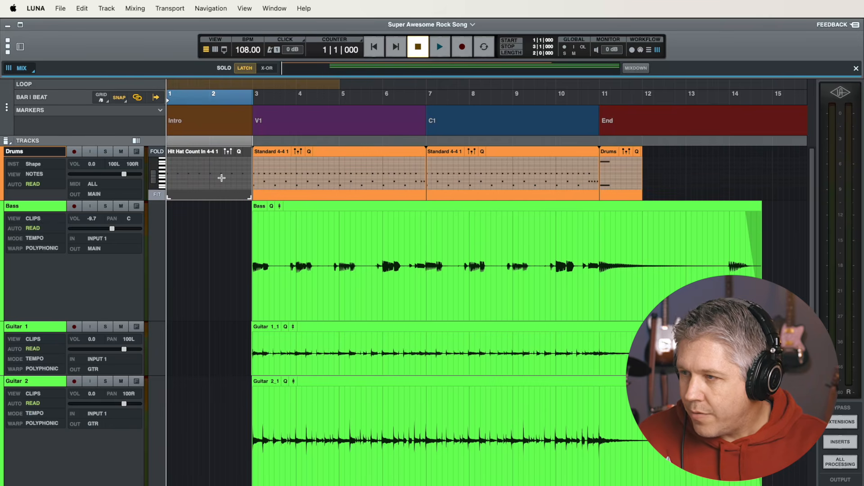
# Select a timeline range from the start of V1 at bar 3 to about bar 14 for export
pyautogui.click(213, 298)
pyautogui.scroll(-1, 191, 244)
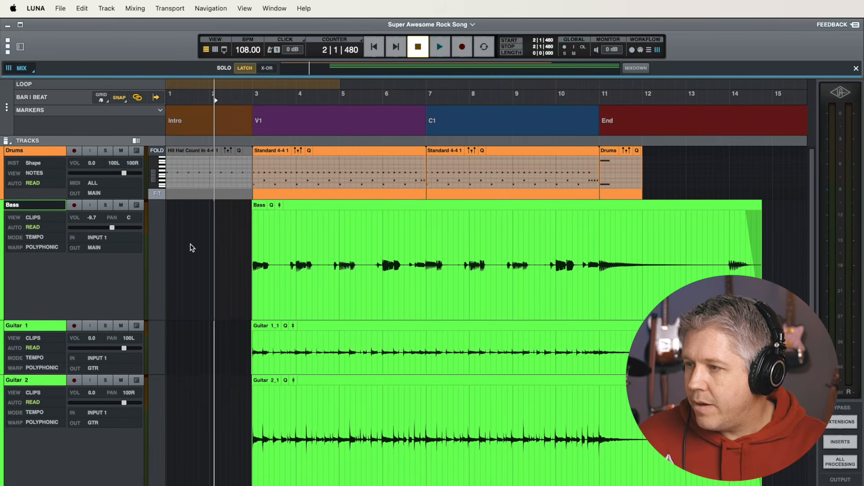
pyautogui.hscroll(1, 192, 247)
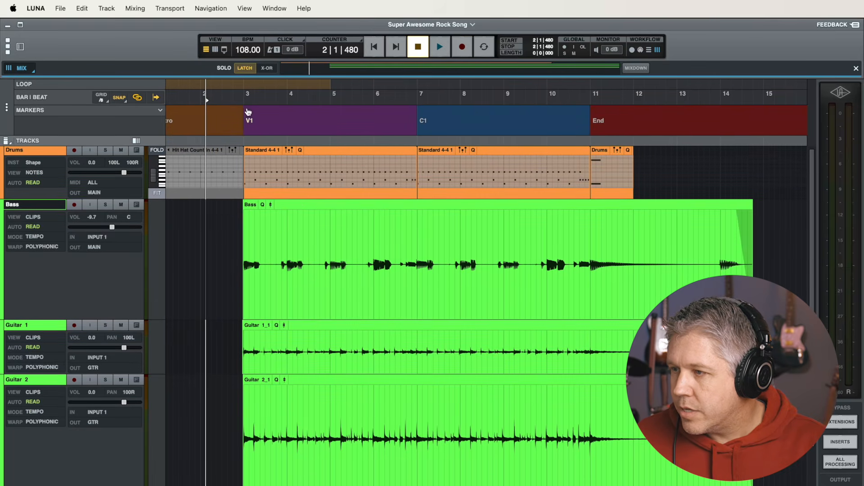
pyautogui.moveTo(239, 96); pyautogui.dragTo(760, 117)
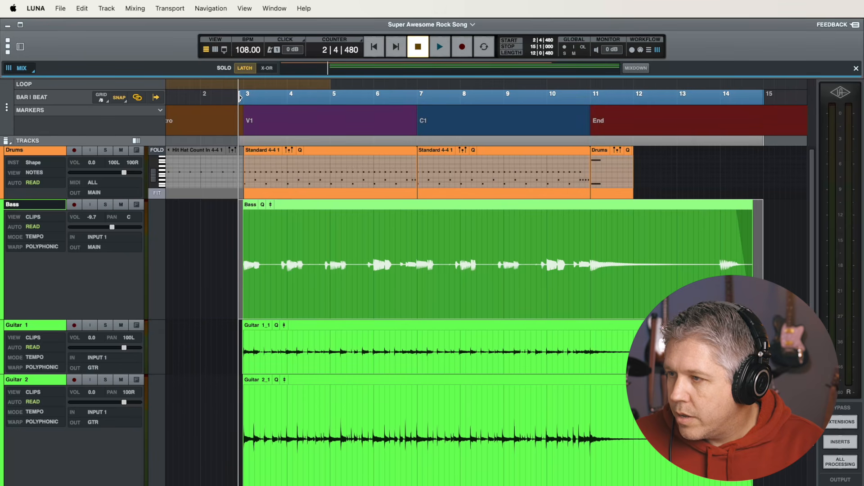
pyautogui.moveTo(242, 94); pyautogui.dragTo(238, 93)
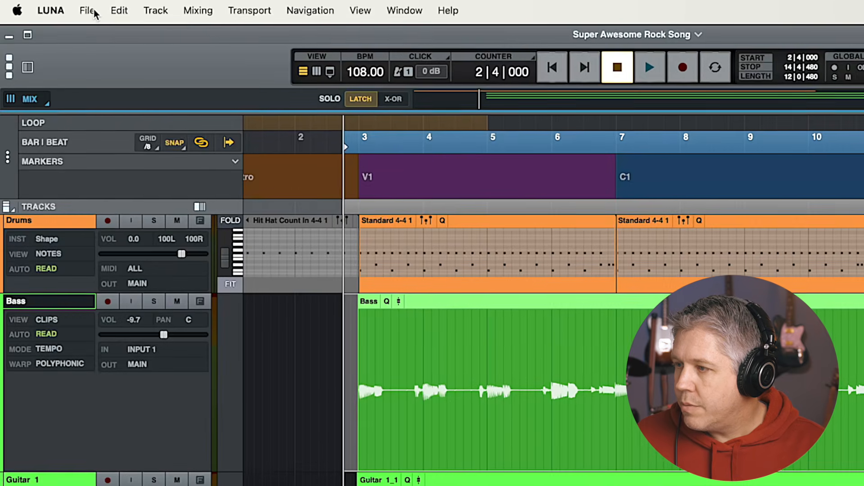
# Open the Mixdown export dialog and set the file type to MP3
pyautogui.click(61, 10)
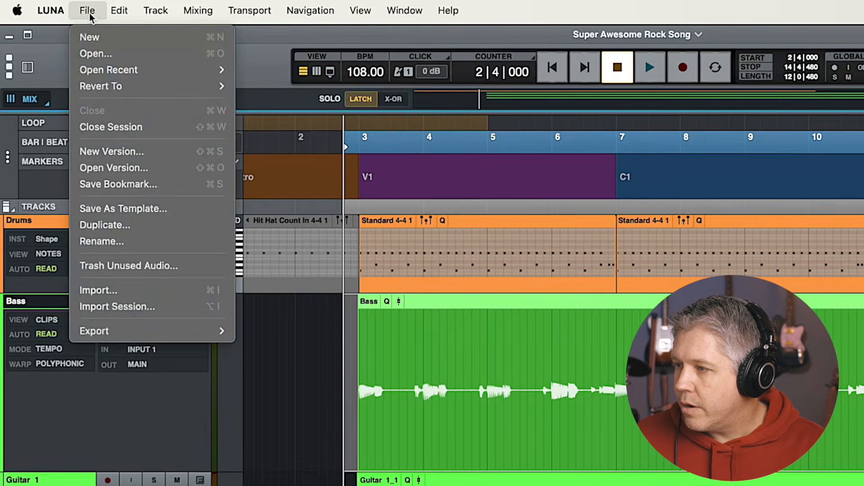
pyautogui.moveTo(159, 329)
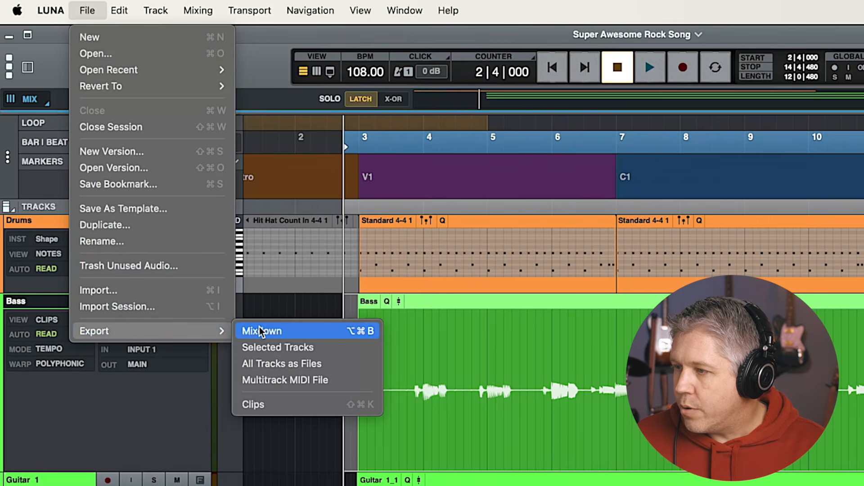
pyautogui.click(262, 328)
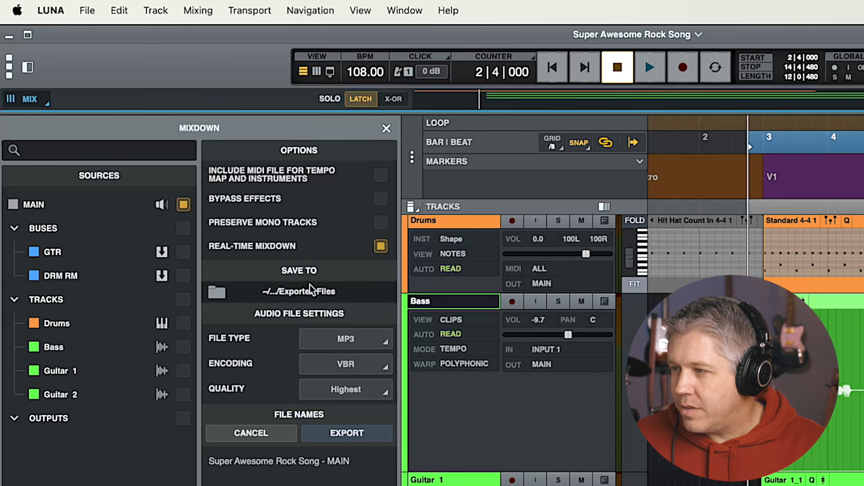
pyautogui.click(343, 338)
pyautogui.click(323, 408)
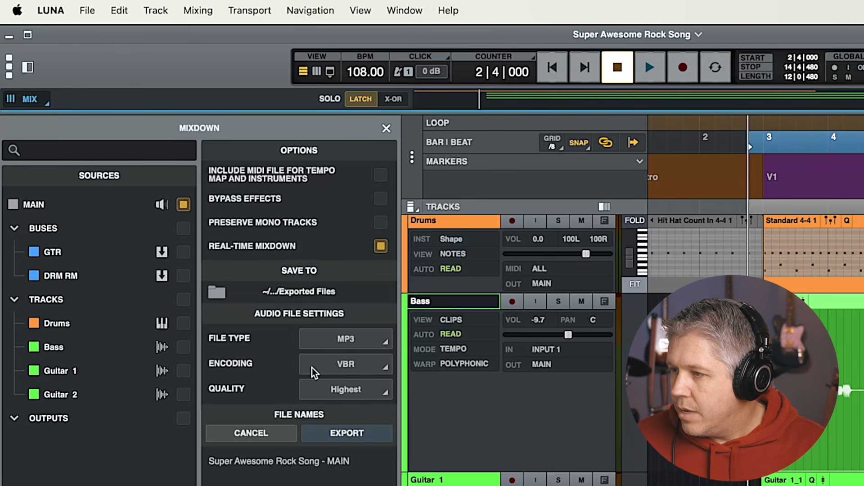
# Set the encoding to VBR and quality to Highest, then export the mixdown
pyautogui.click(354, 367)
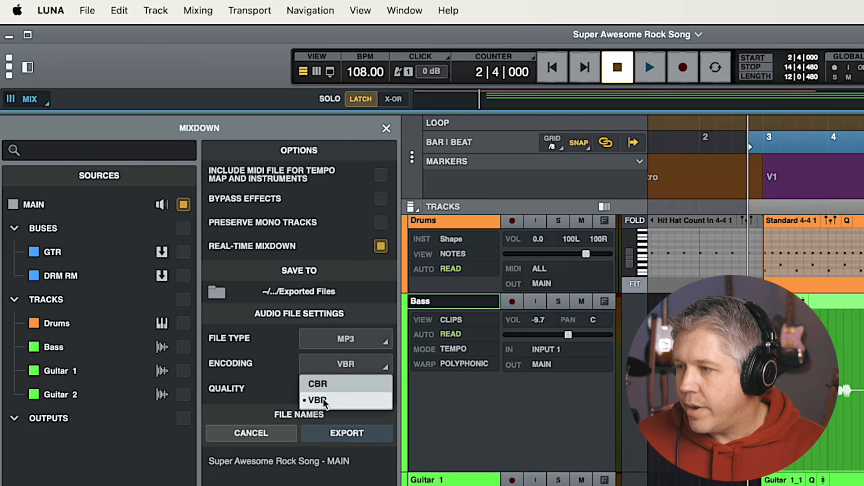
pyautogui.click(332, 362)
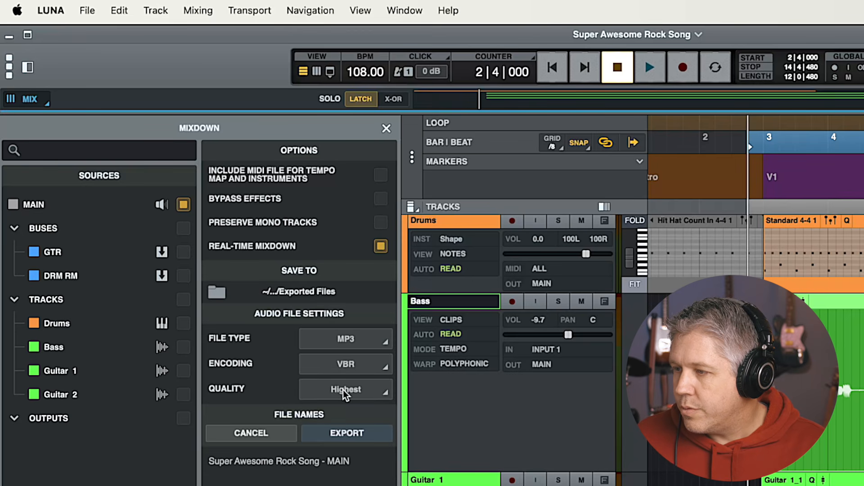
pyautogui.click(343, 390)
pyautogui.click(321, 458)
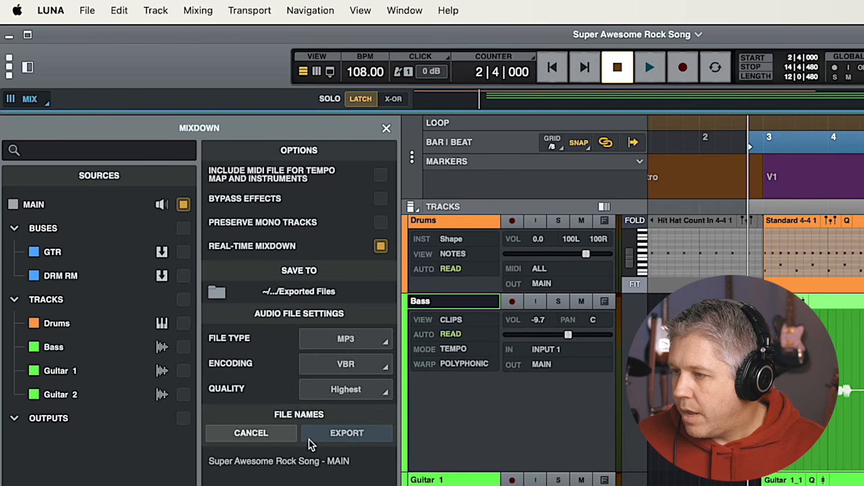
pyautogui.click(342, 433)
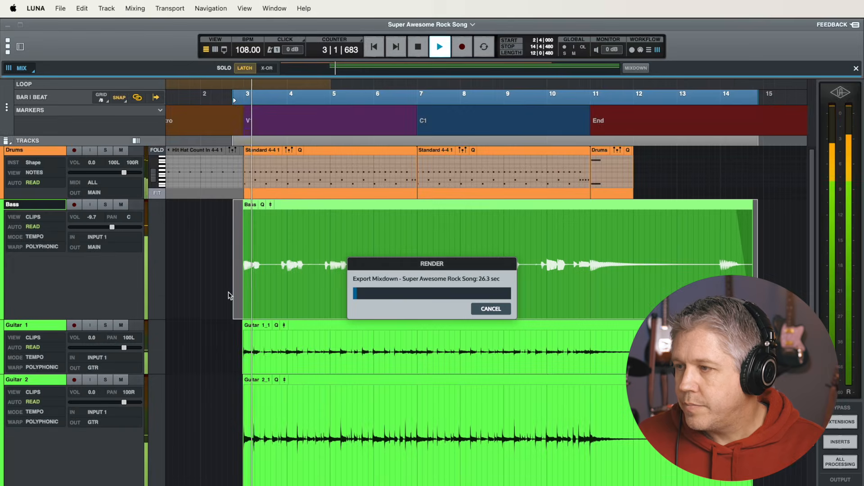